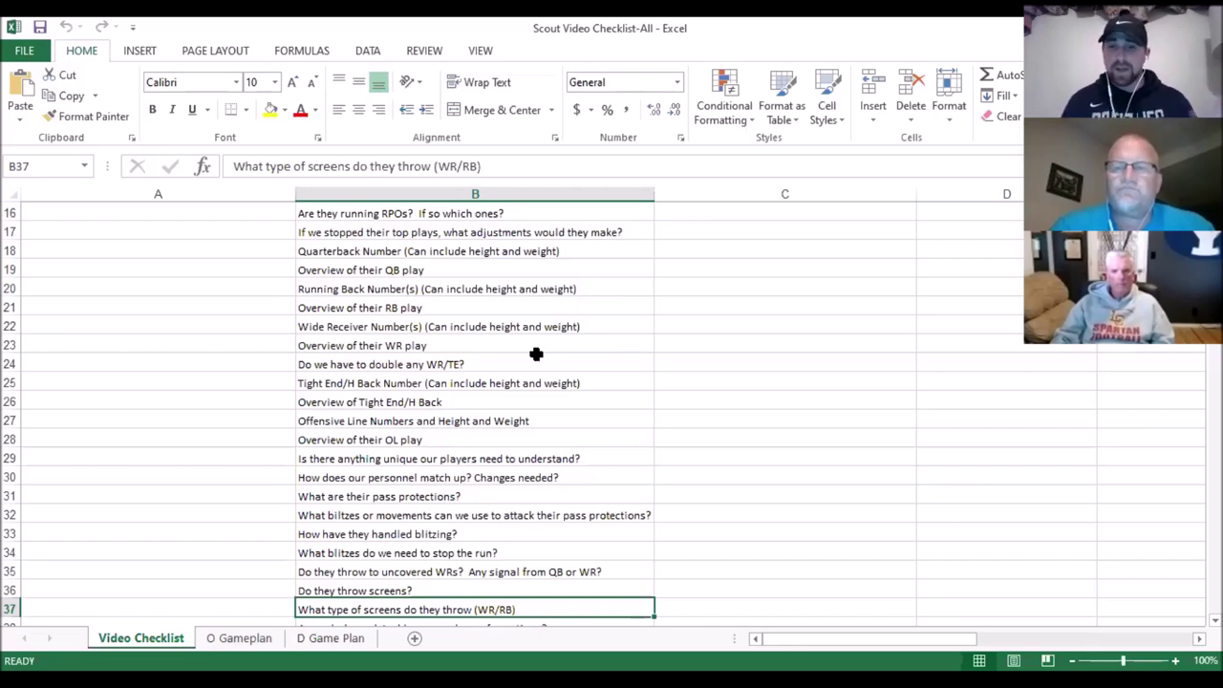
# - Review the last opponent offense questions and the Opponent Defense questions down to base coverage to 2x2 and 3x1
pyautogui.scroll(-7, 536, 355)
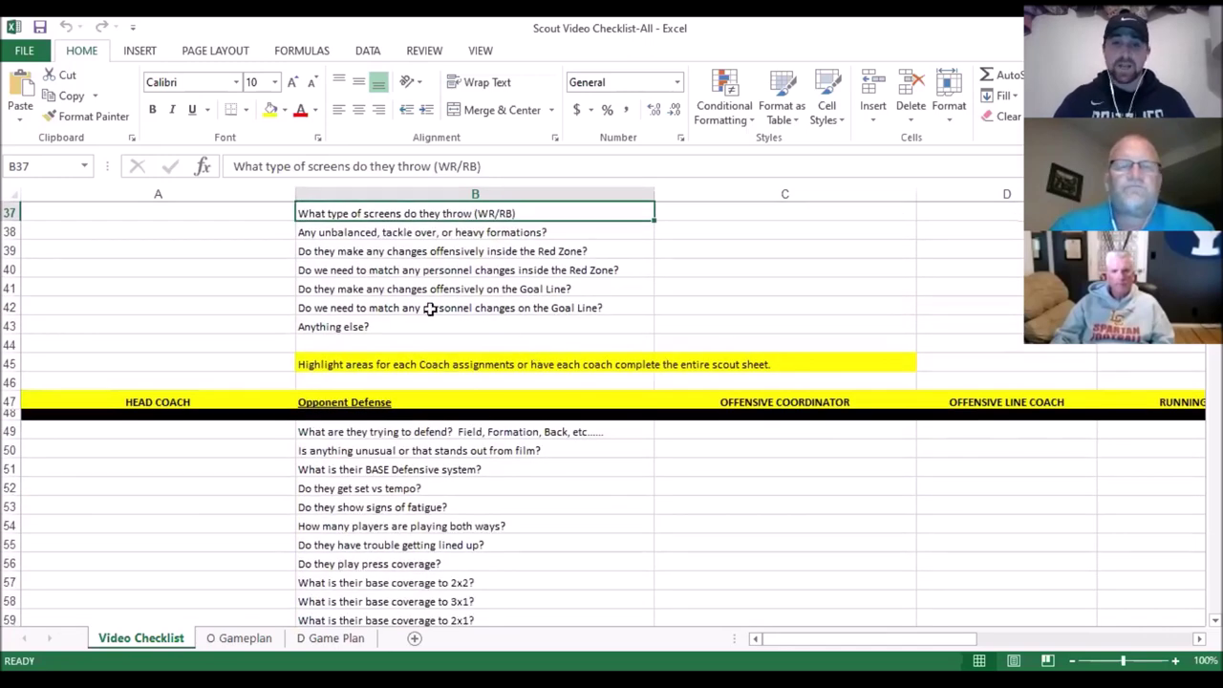
pyautogui.scroll(-5, 476, 284)
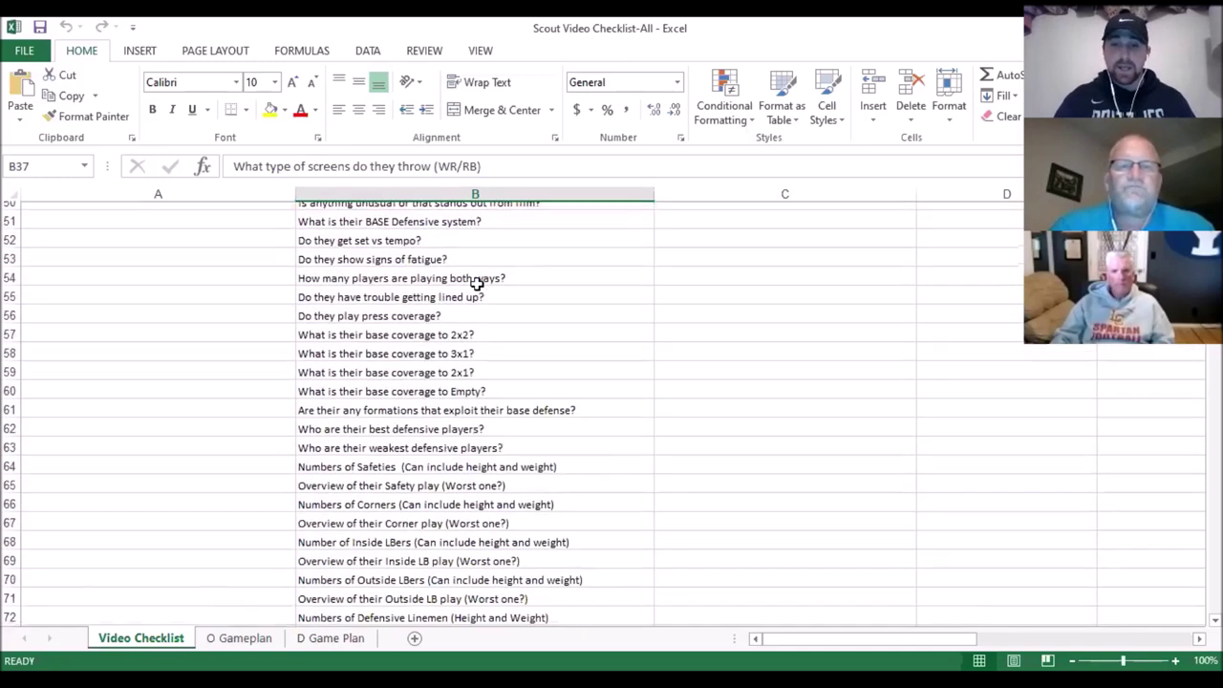
pyautogui.scroll(2, 476, 285)
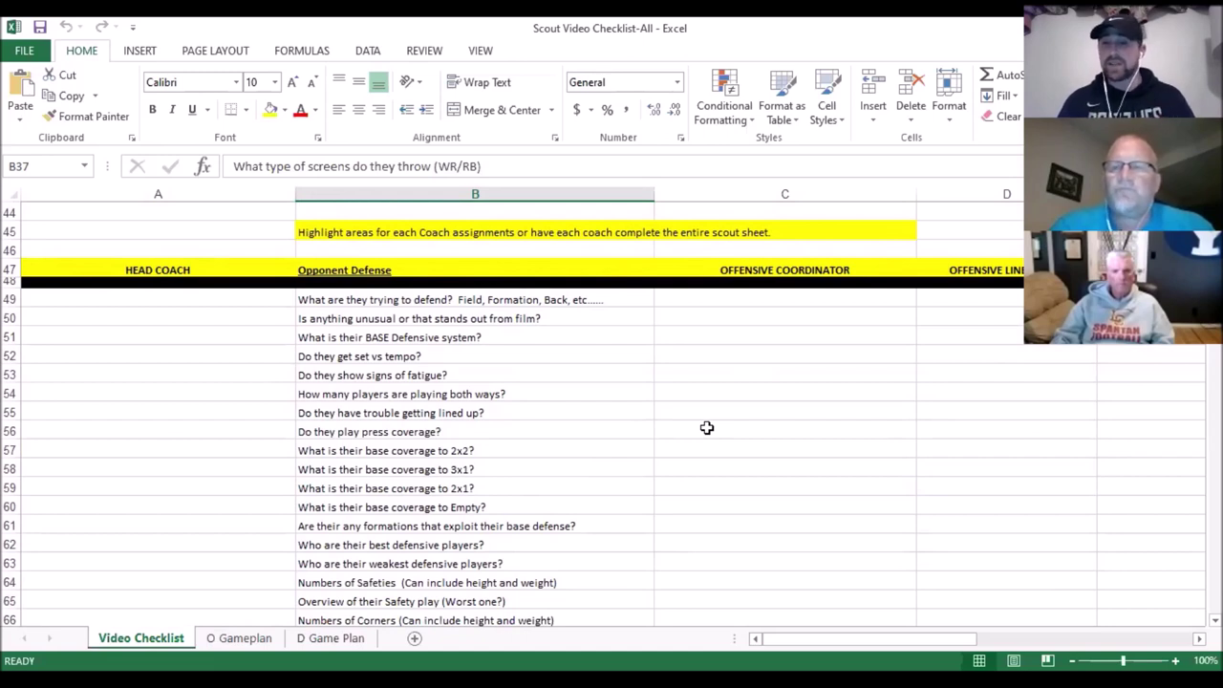
pyautogui.click(499, 451)
pyautogui.click(535, 470)
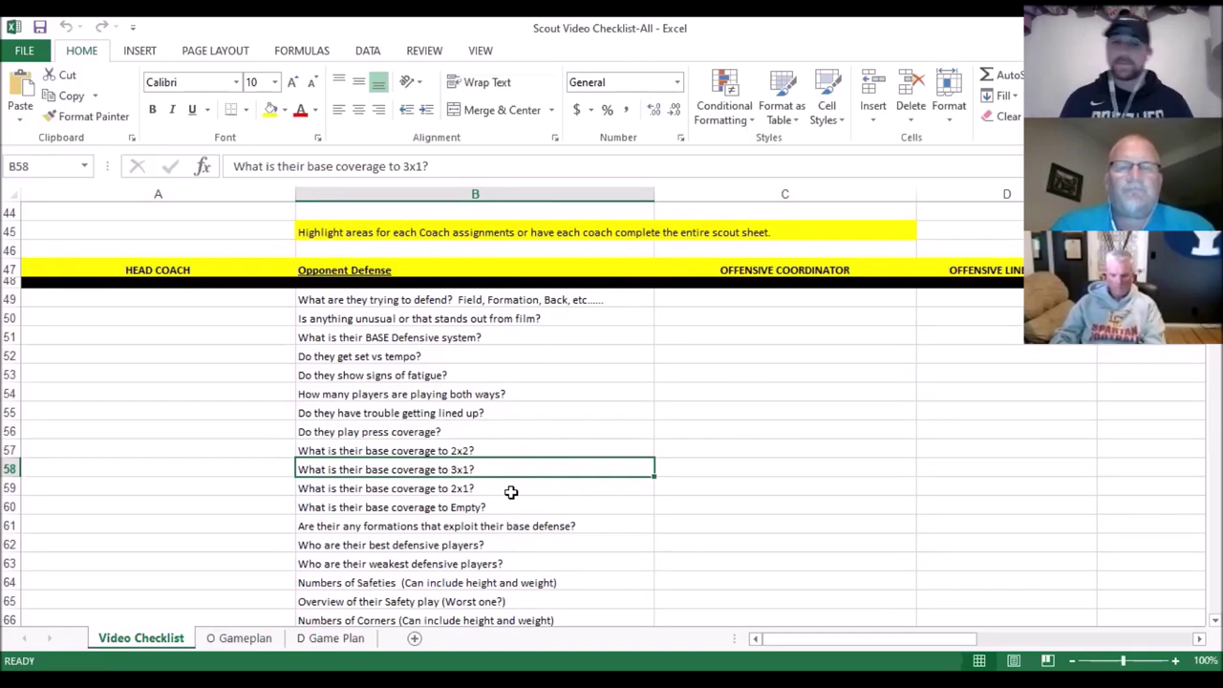
# - Examine the Opponent Defense questions on best and weakest players and on the safeties and corners
pyautogui.click(436, 546)
pyautogui.press('Down')
pyautogui.press('Down')
pyautogui.press('Down')
pyautogui.press('Down')
pyautogui.press('Down')
pyautogui.press('Down')
pyautogui.press('Up')
pyautogui.press('Up')
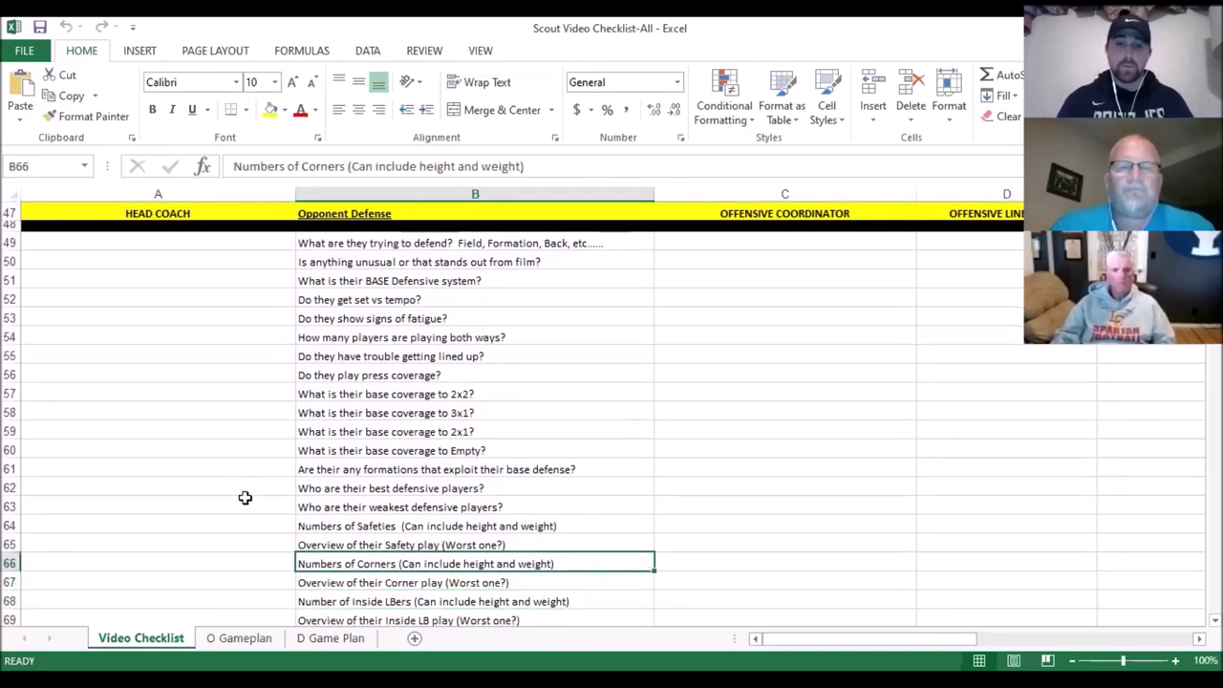
pyautogui.click(245, 497)
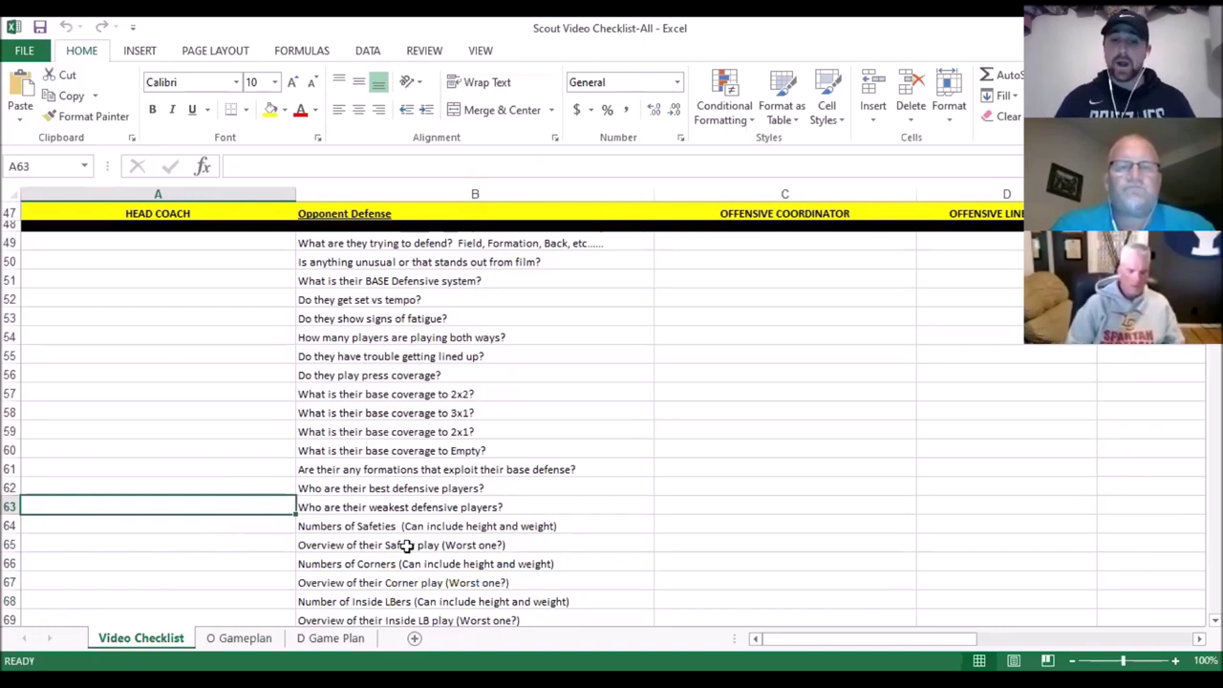
# - Read the defensive position-group questions in column B, from Safety play through corners and linebackers to the defensive line
pyautogui.click(578, 544)
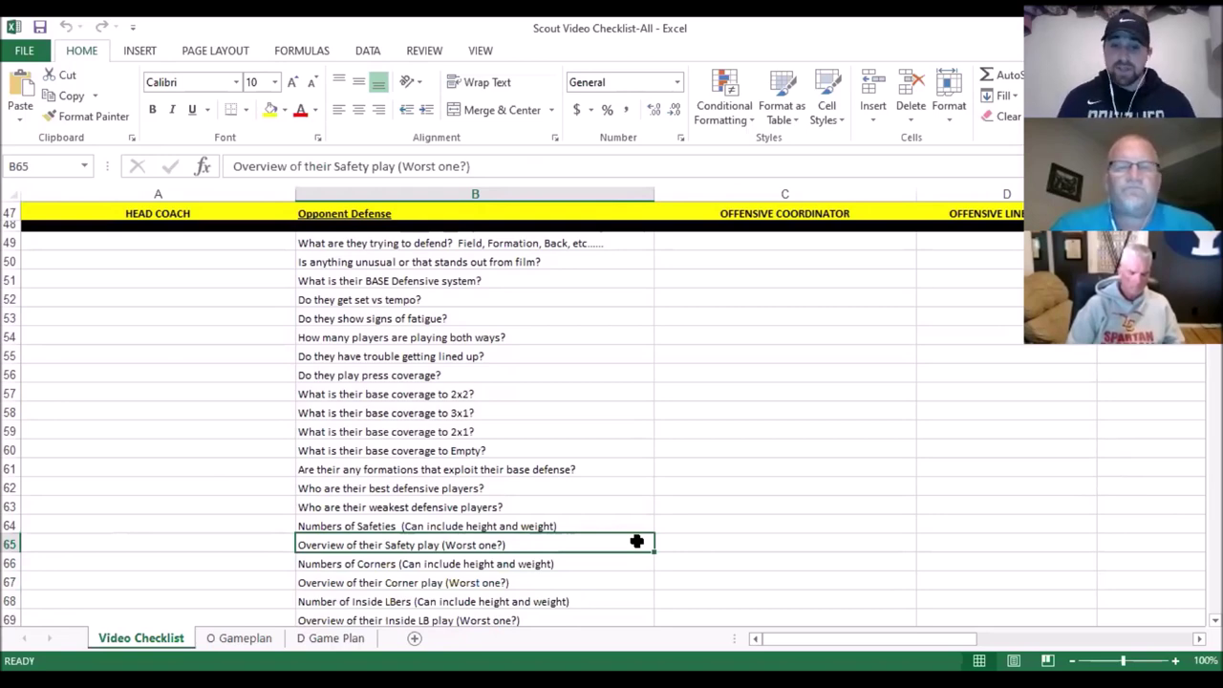
pyautogui.press('Down')
pyautogui.press('Down')
pyautogui.press('Down')
pyautogui.press('Down')
pyautogui.press('Down')
pyautogui.press('Down')
pyautogui.press('Down')
pyautogui.press('Down')
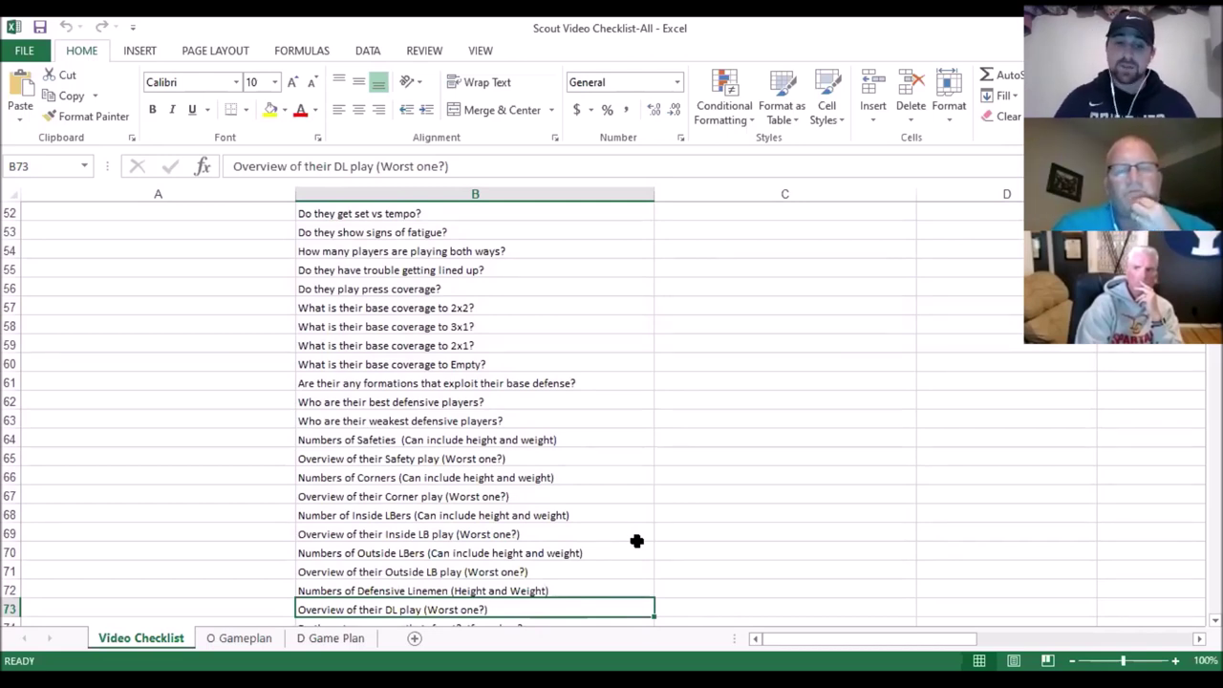
pyautogui.press('Down')
pyautogui.press('Up')
pyautogui.press('Up')
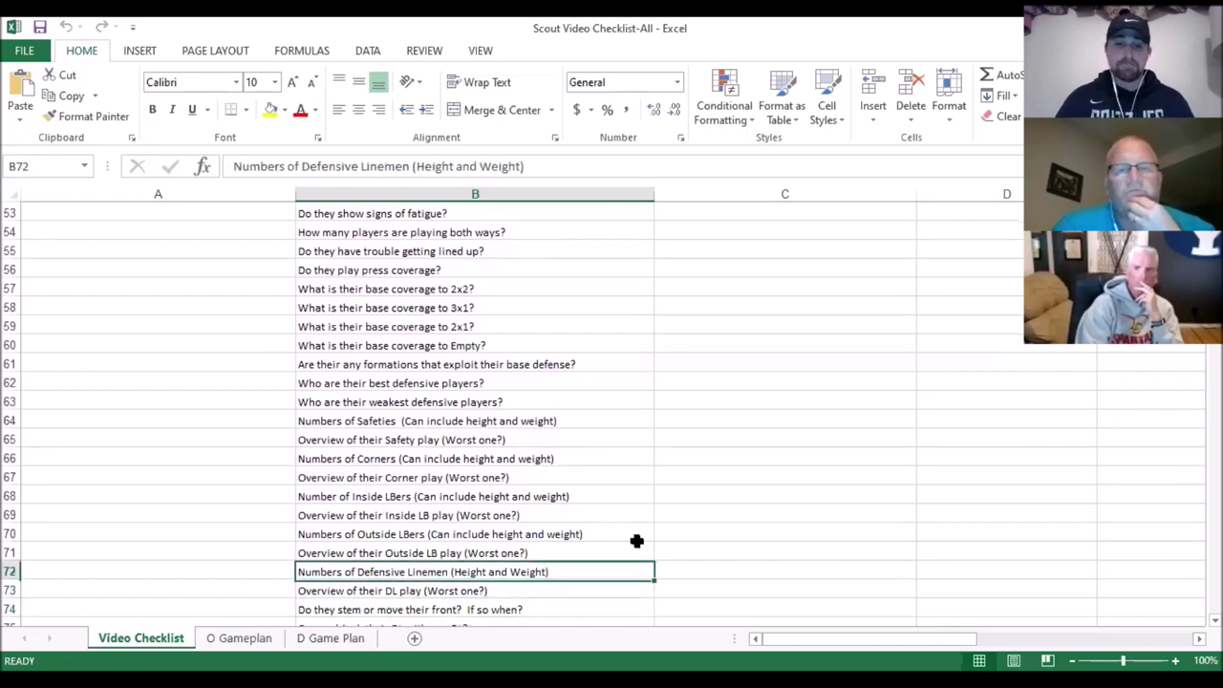
pyautogui.press('Up')
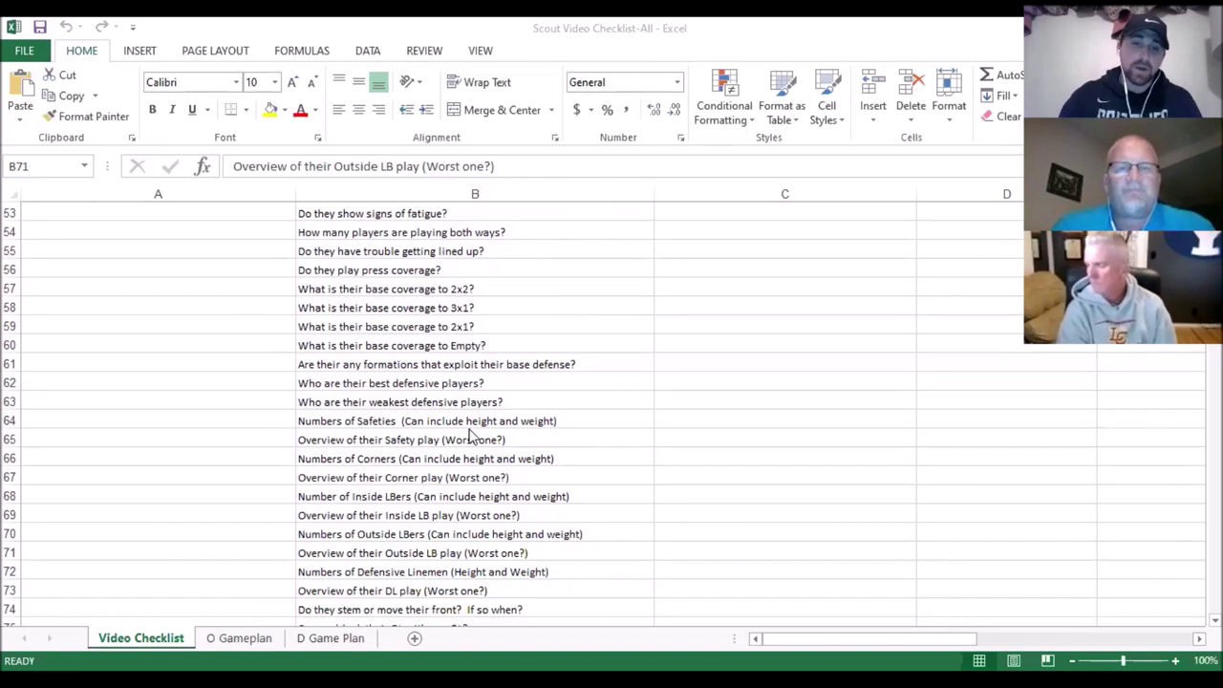
# - Review the remaining Opponent Defense questions, from DL stemming and pullers through blitzes, Red Zone, Goal Line and screens
pyautogui.hotkey('alt', 'Tab')
pyautogui.press('Down')
pyautogui.press('Down')
pyautogui.press('Down')
pyautogui.press('Down')
pyautogui.press('Down')
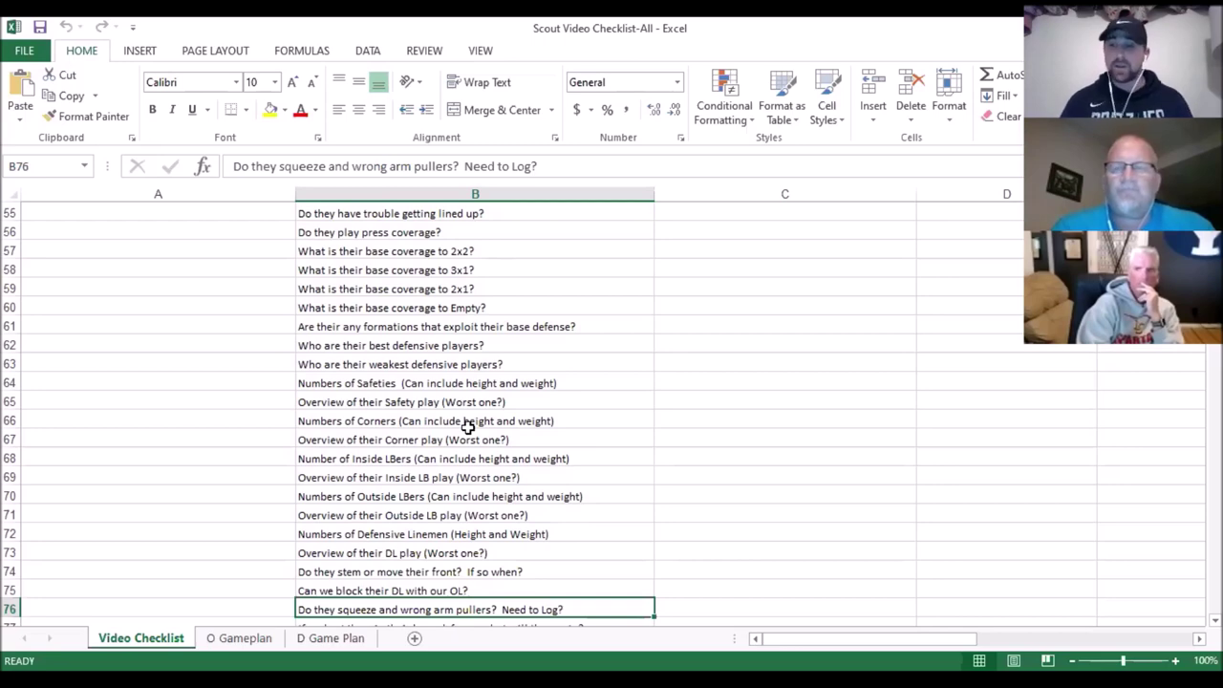
pyautogui.scroll(-7, 467, 427)
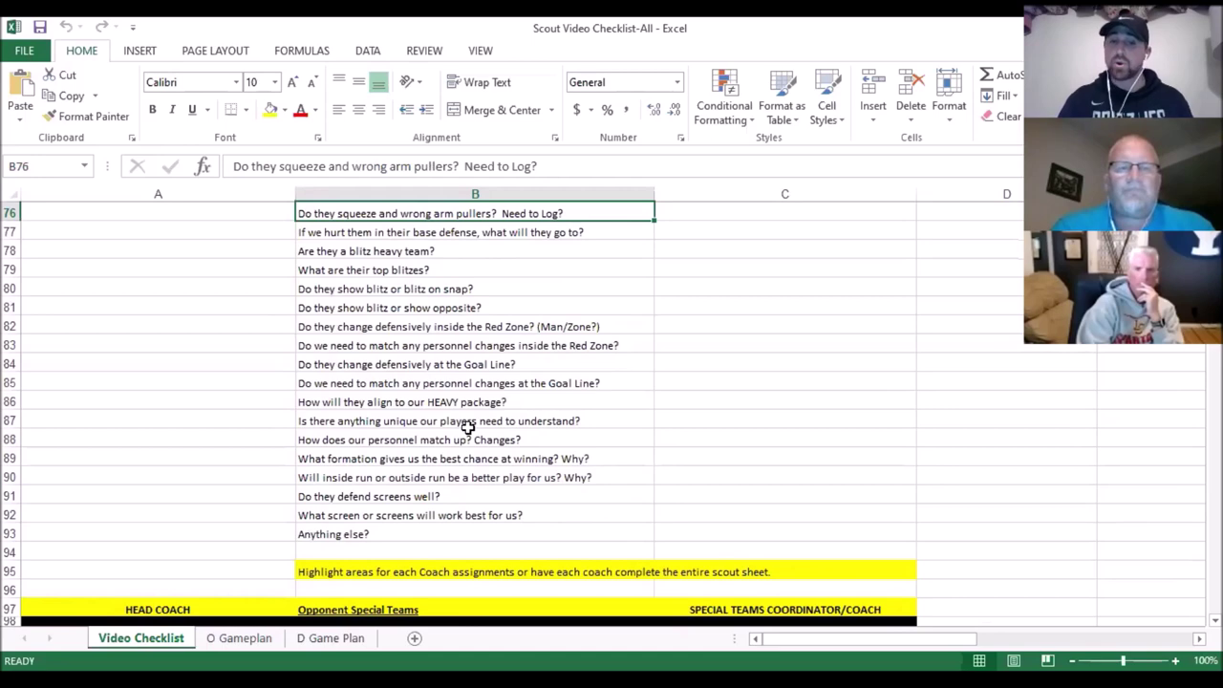
# - Go to the Opponent Special Teams section and examine the Their Kick Off questions on formation and crossing people
pyautogui.scroll(-6, 467, 427)
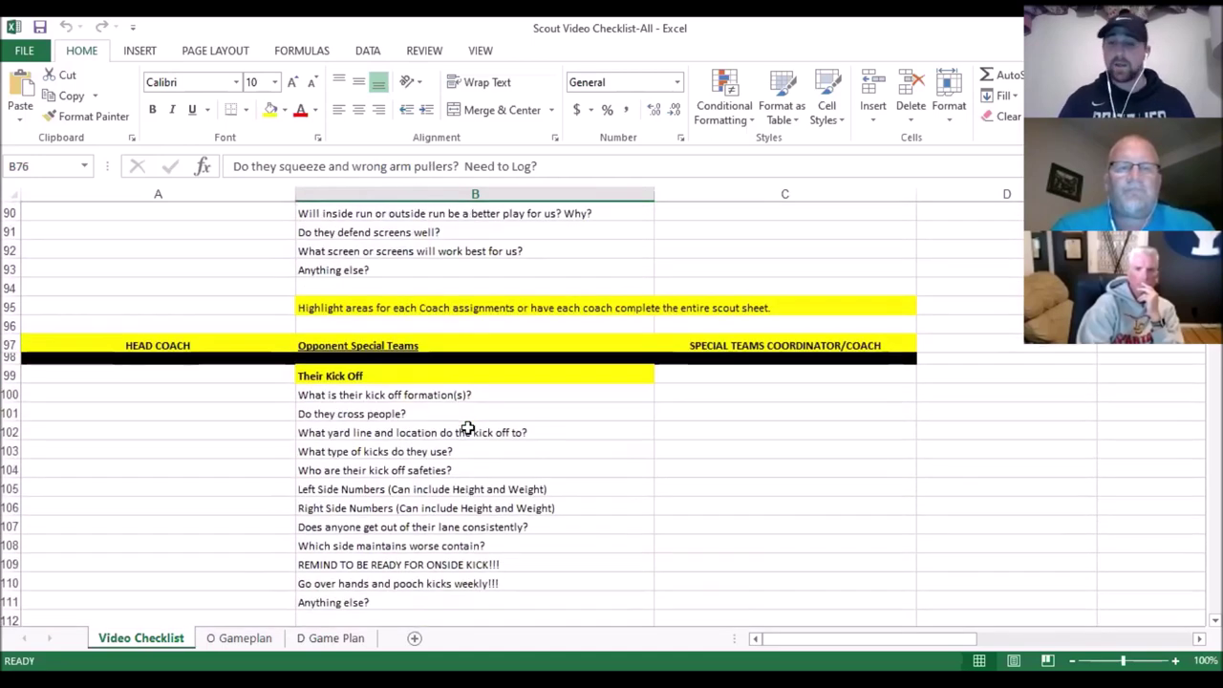
pyautogui.scroll(-1, 468, 429)
pyautogui.click(409, 411)
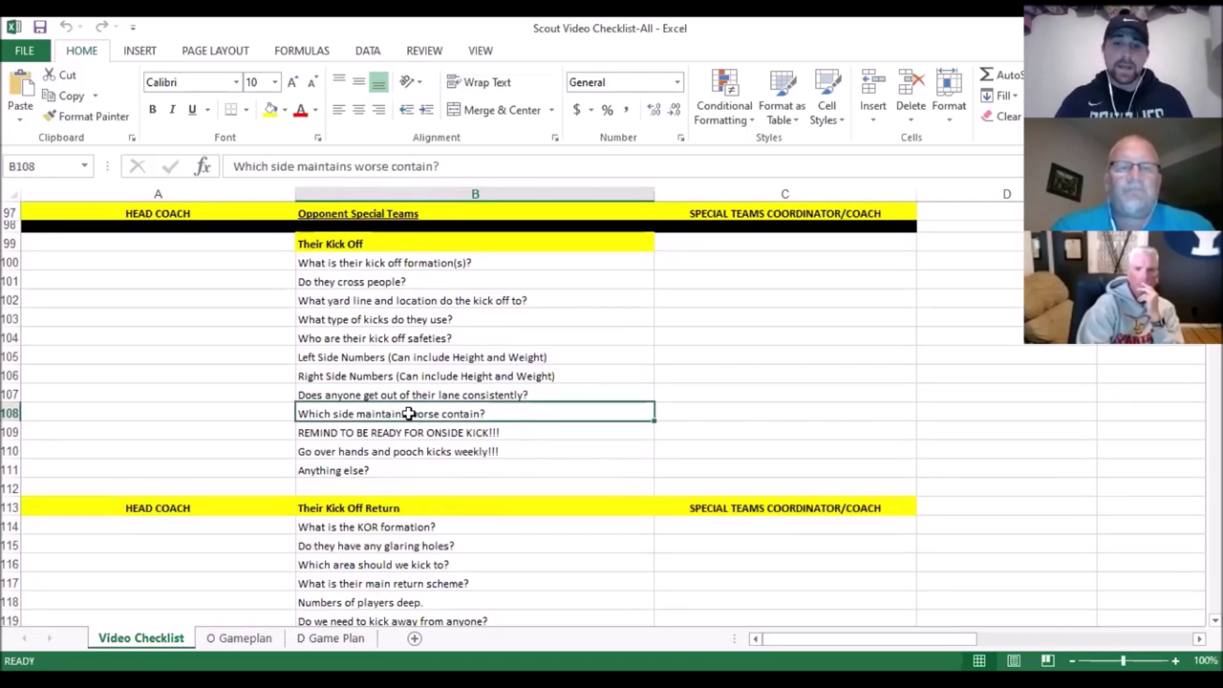
pyautogui.scroll(2, 408, 413)
pyautogui.scroll(-2, 409, 412)
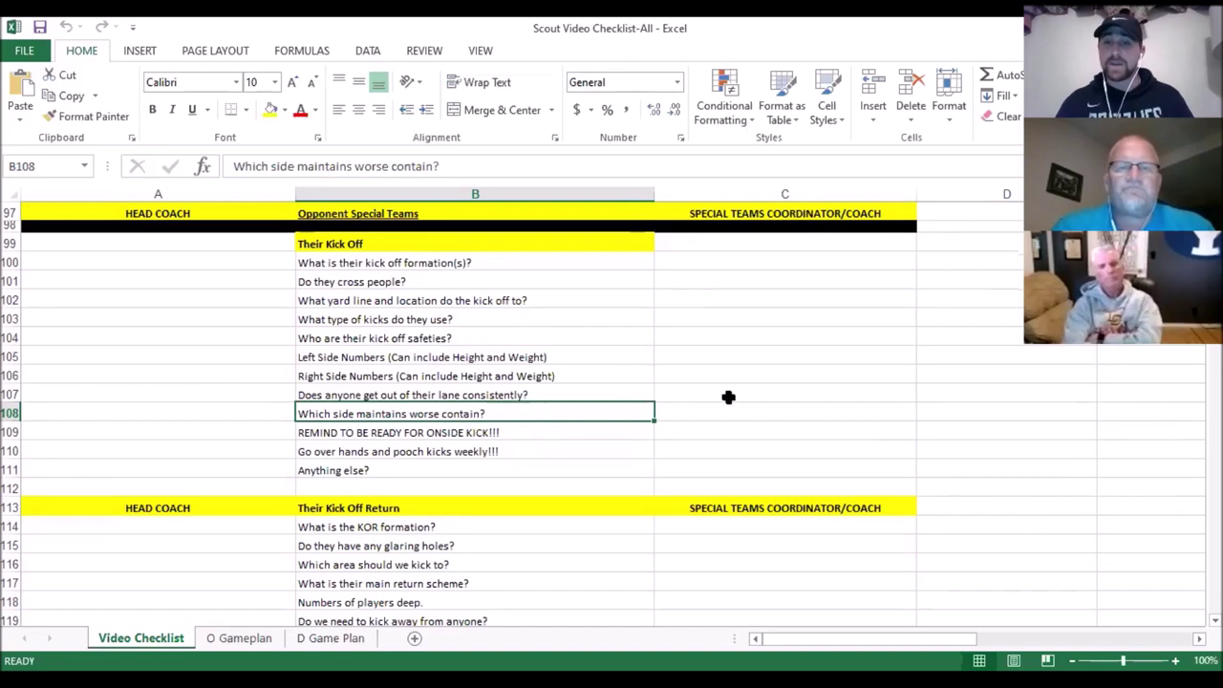
pyautogui.click(240, 318)
pyautogui.click(498, 263)
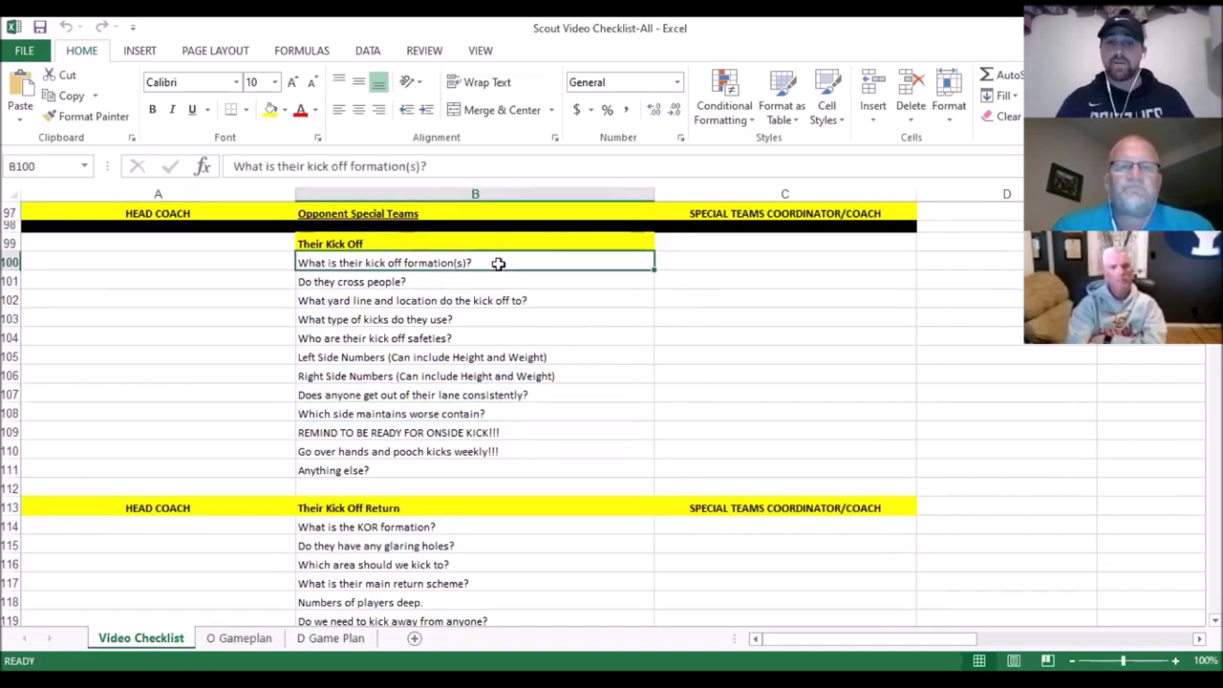
pyautogui.click(503, 283)
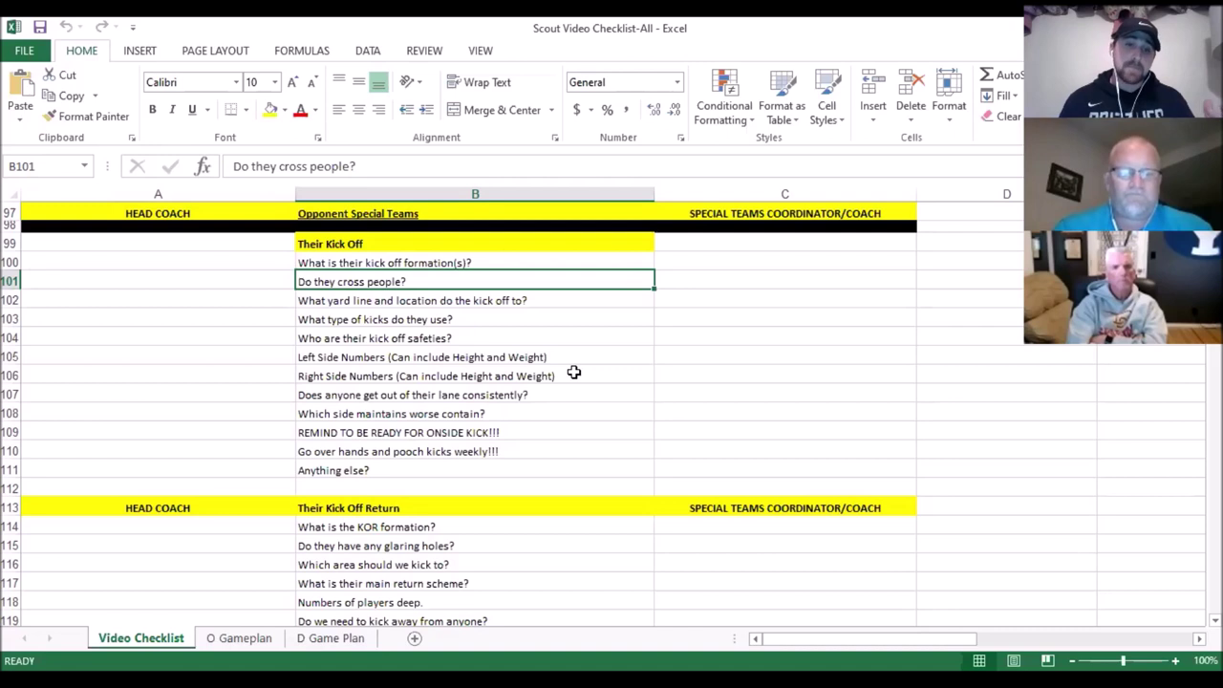
# - Read the Their Kick Off questions from kick-off yard line and location through the hands and pooch kicks reminder
pyautogui.press('Down')
pyautogui.press('Down')
pyautogui.press('Down')
pyautogui.press('Down')
pyautogui.press('Down')
pyautogui.press('Down')
pyautogui.press('Down')
pyautogui.press('Down')
pyautogui.press('Down')
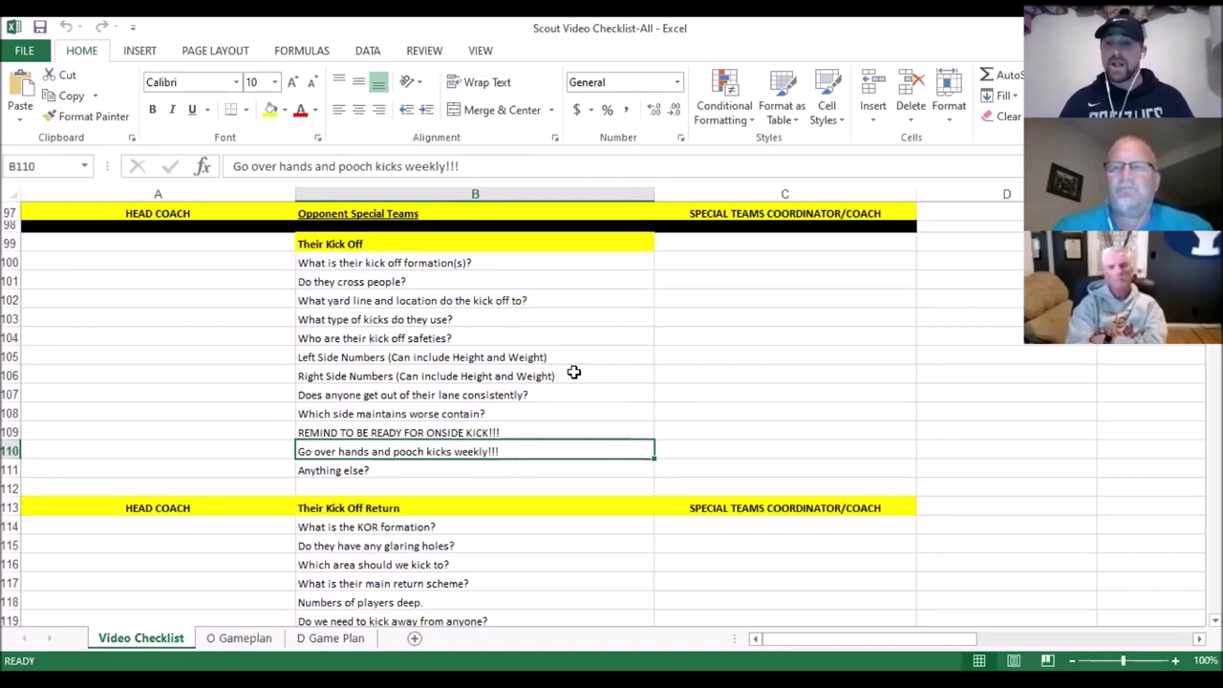
# - Examine the Their Kick Off Return questions in column B, continuing to the start of the Their Punt section
pyautogui.press('Down')
pyautogui.press('Down')
pyautogui.press('Down')
pyautogui.press('Down')
pyautogui.press('Down')
pyautogui.press('Down')
pyautogui.press('Down')
pyautogui.press('Down')
pyautogui.press('Down')
pyautogui.press('Down')
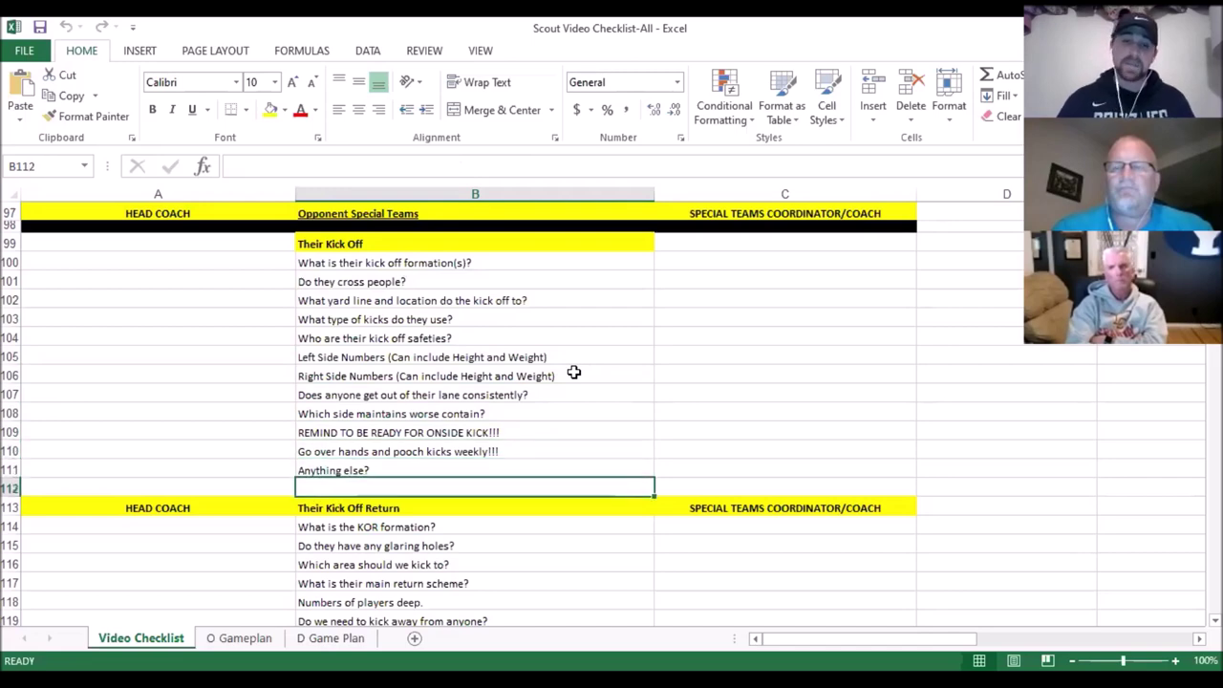
pyautogui.press('Down')
pyautogui.press('Down')
pyautogui.press('Down')
pyautogui.press('Down')
pyautogui.press('Down')
pyautogui.press('Down')
pyautogui.press('Down')
pyautogui.press('Down')
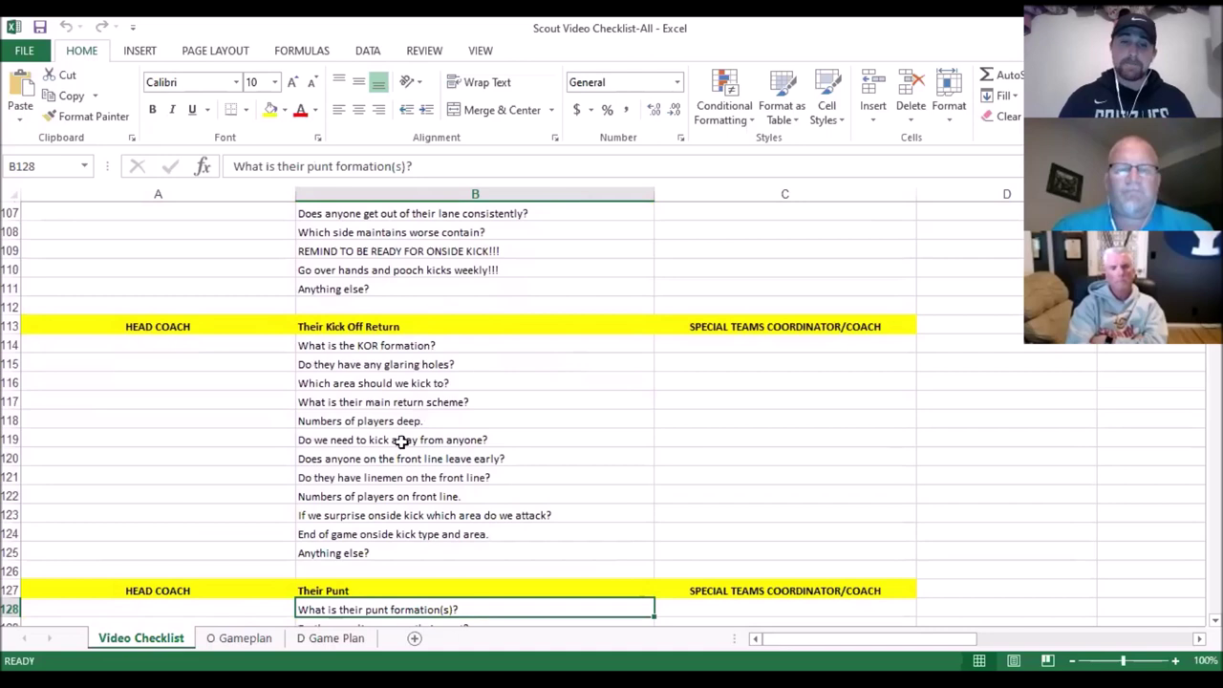
pyautogui.click(248, 484)
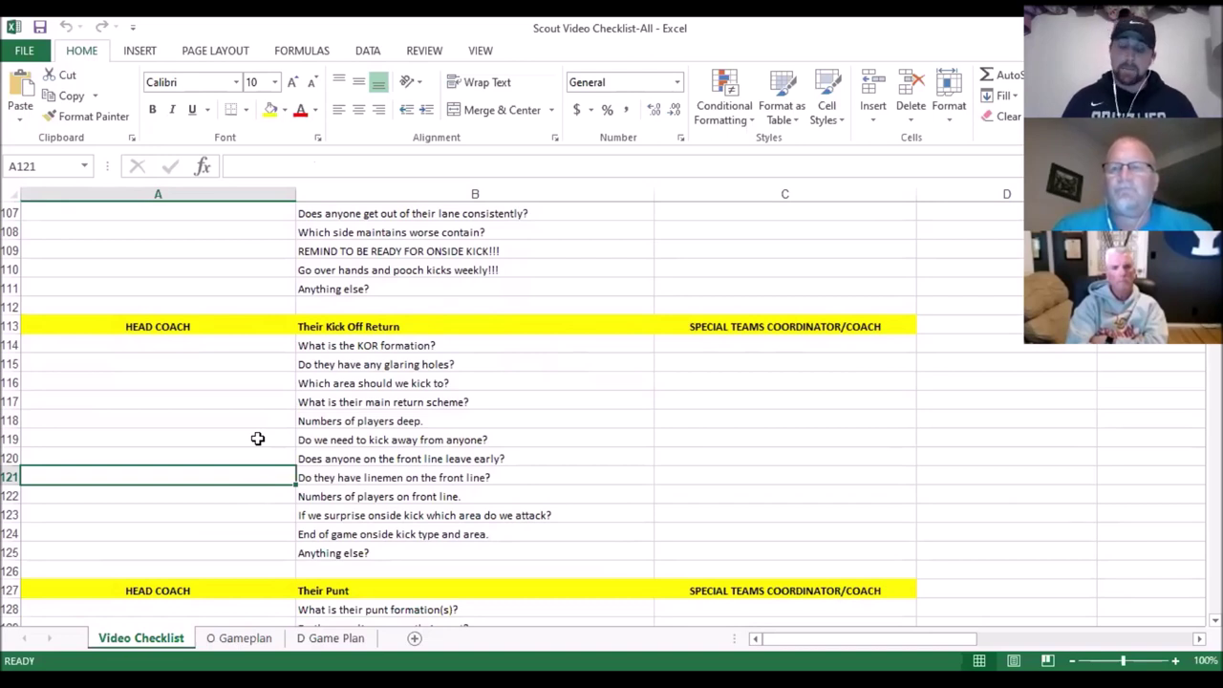
pyautogui.press('Right')
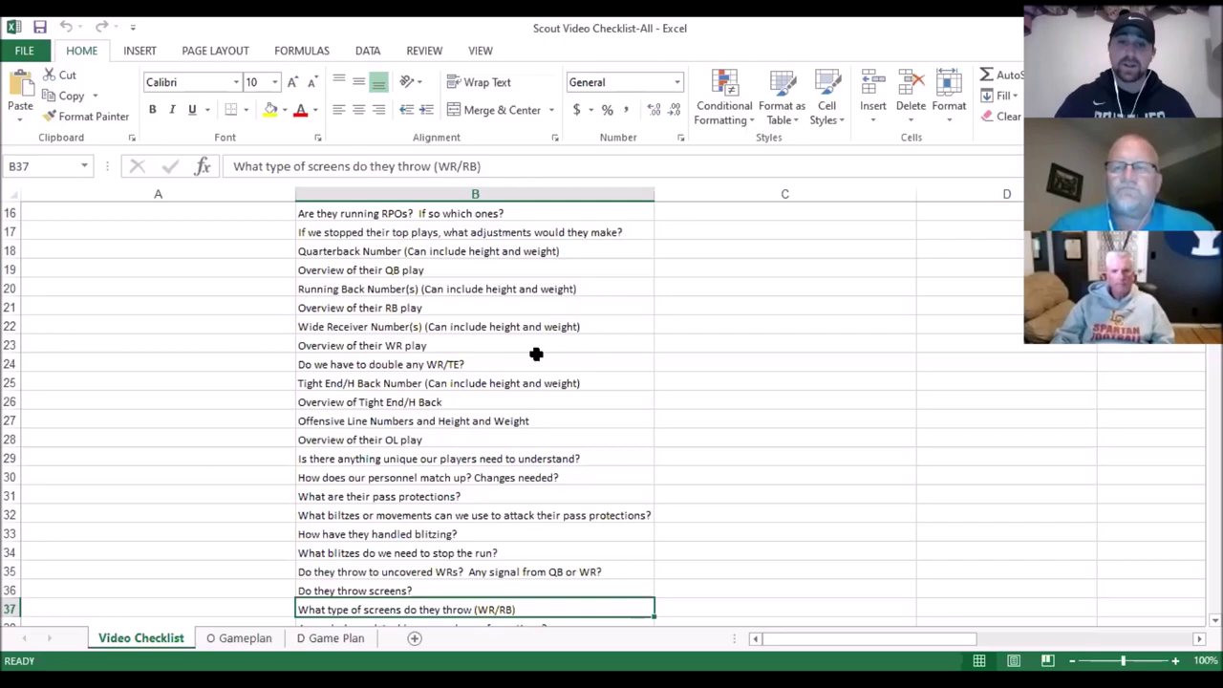
# - Review the Red Zone and Goal Line offense questions and the Opponent Defense base coverage questions for 2x2 and 3x1
pyautogui.scroll(-7, 536, 354)
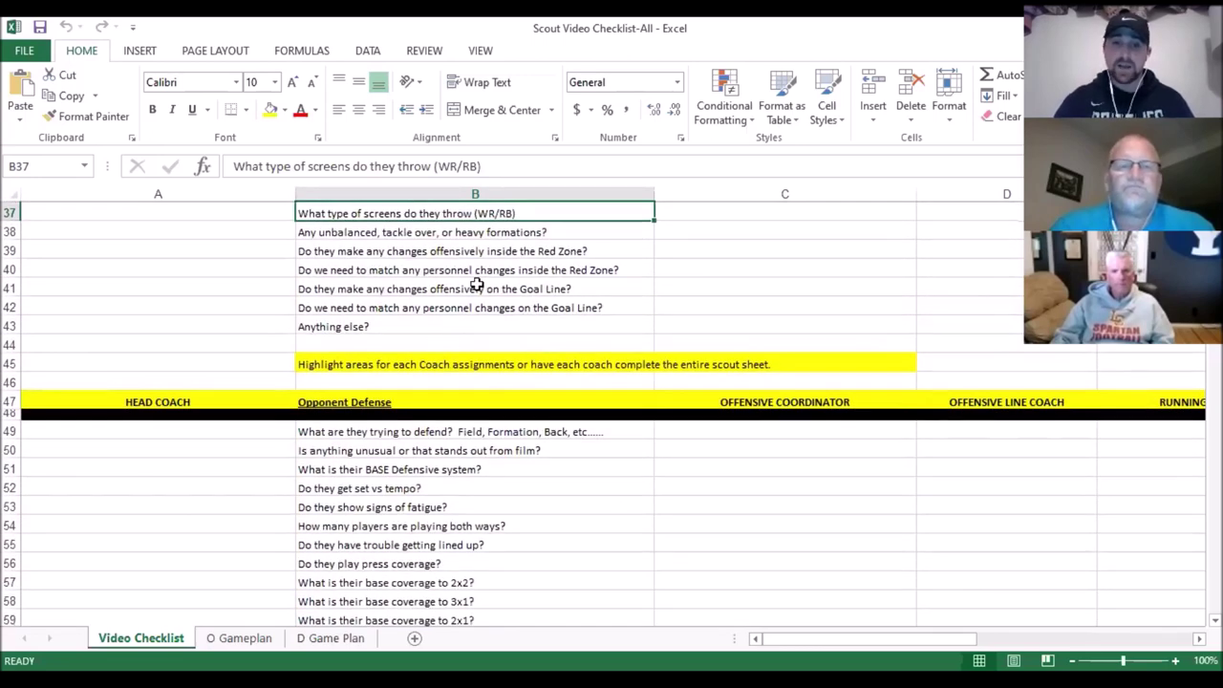
pyautogui.scroll(-5, 476, 284)
pyautogui.scroll(2, 476, 285)
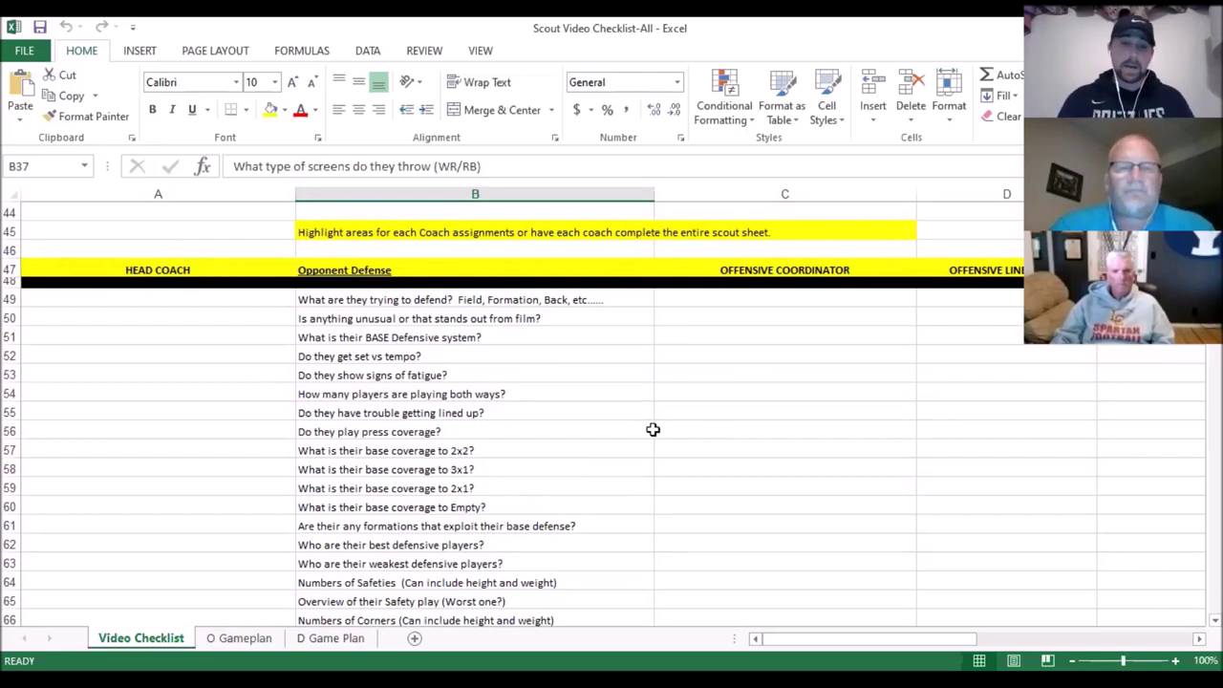
pyautogui.click(497, 451)
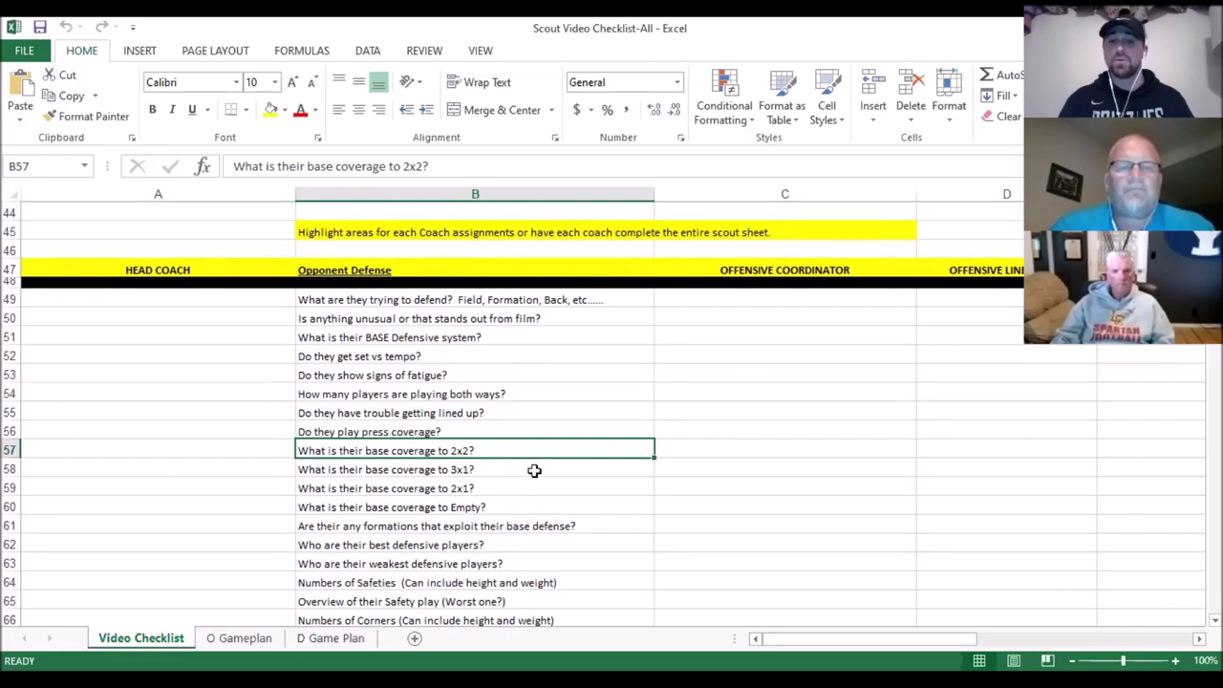
pyautogui.click(533, 469)
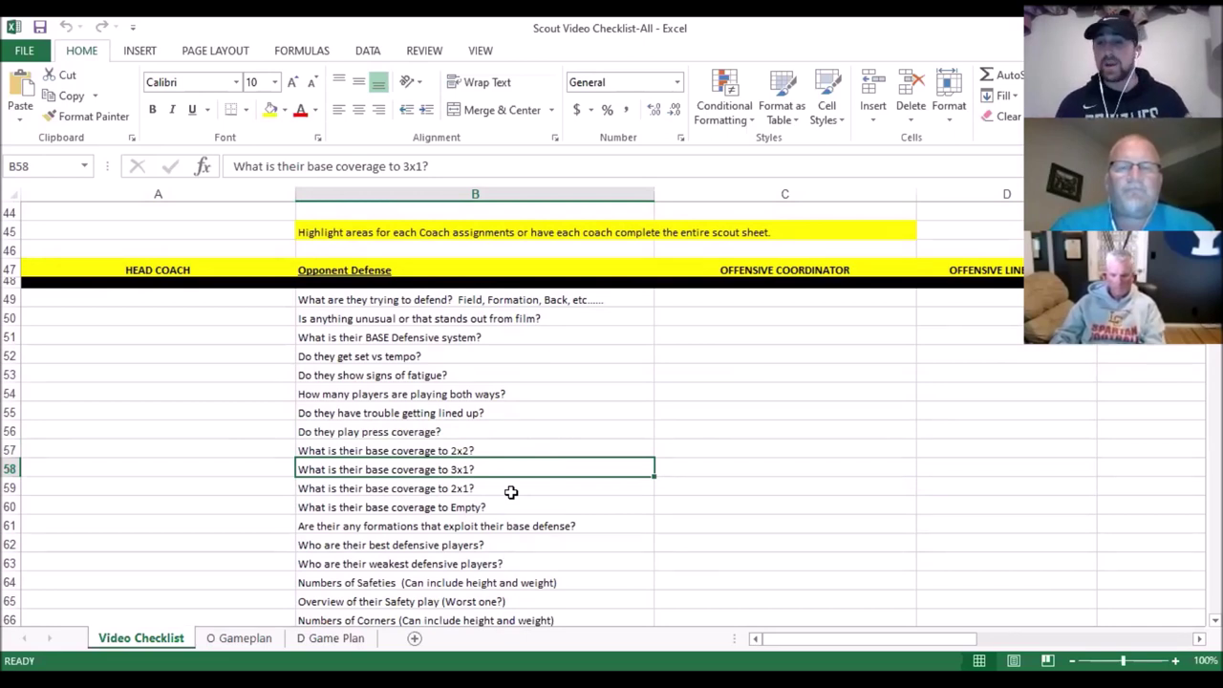
# - Read the Opponent Defense questions from best and weakest defensive players down to the numbers of safeties and corners
pyautogui.click(437, 546)
pyautogui.press('Down')
pyautogui.press('Down')
pyautogui.press('Down')
pyautogui.press('Down')
pyautogui.press('Down')
pyautogui.press('Down')
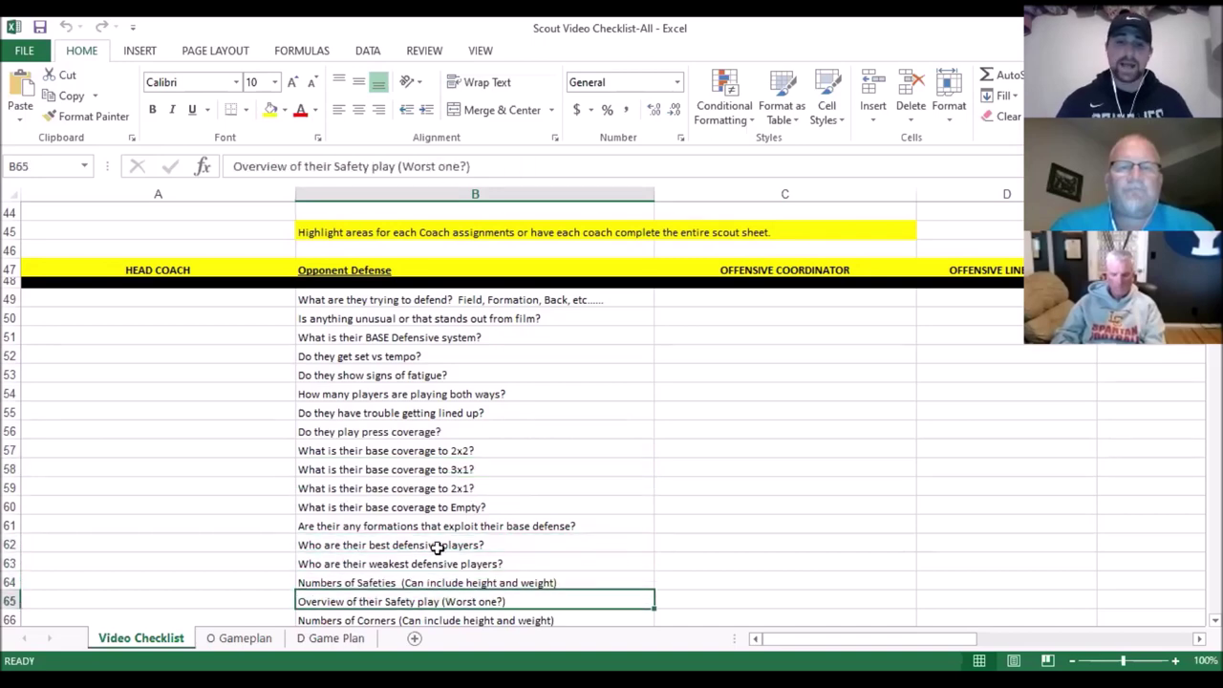
pyautogui.press('Up')
pyautogui.press('Up')
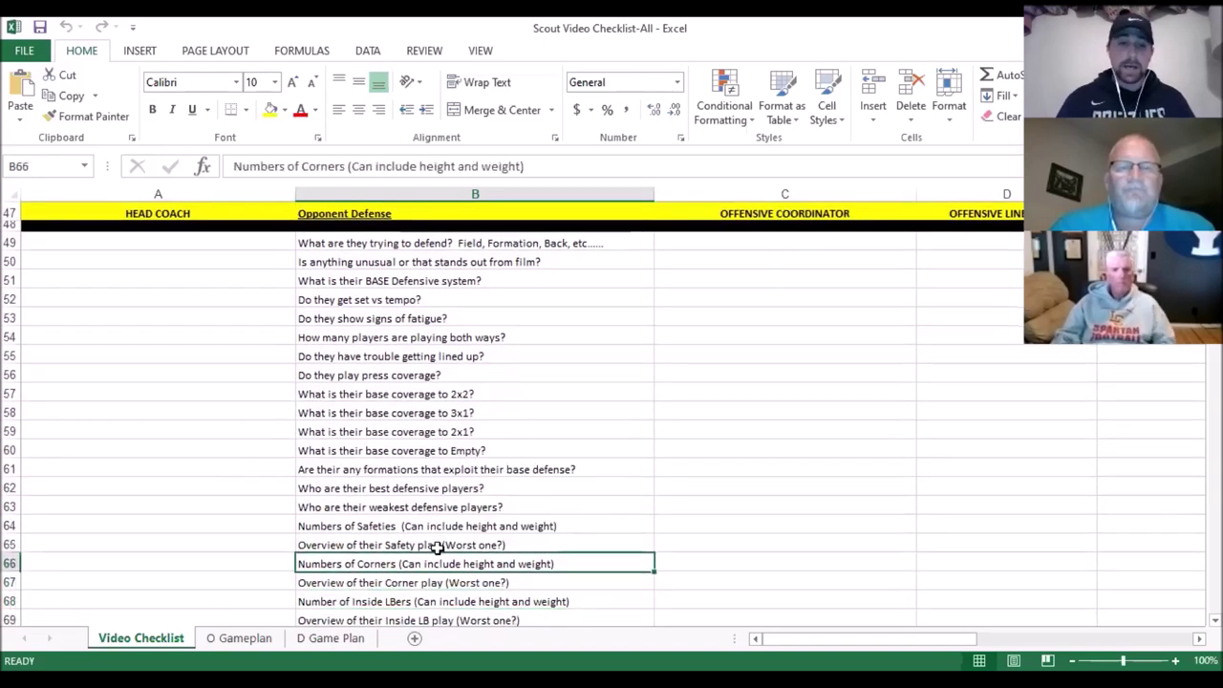
pyautogui.click(245, 498)
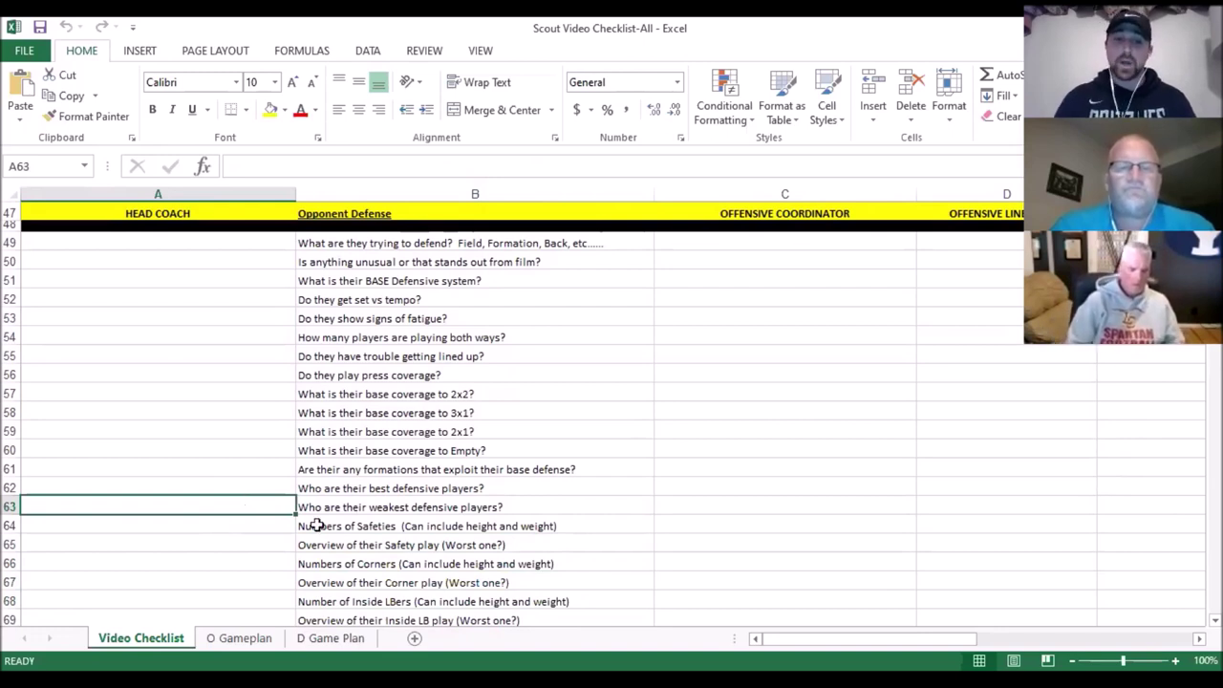
# - Examine the defensive personnel questions from Safety play down to DL play and whether the front stems or moves
pyautogui.click(406, 545)
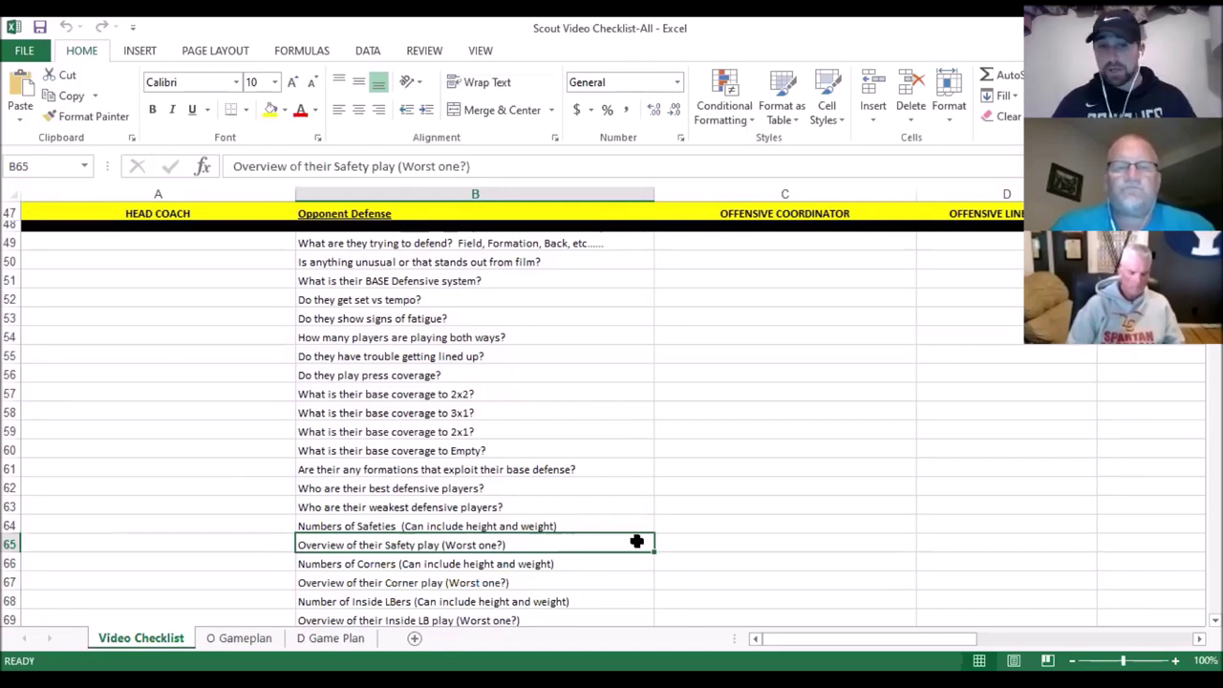
pyautogui.press('Down')
pyautogui.press('Down')
pyautogui.press('Down')
pyautogui.press('Down')
pyautogui.press('Down')
pyautogui.press('Down')
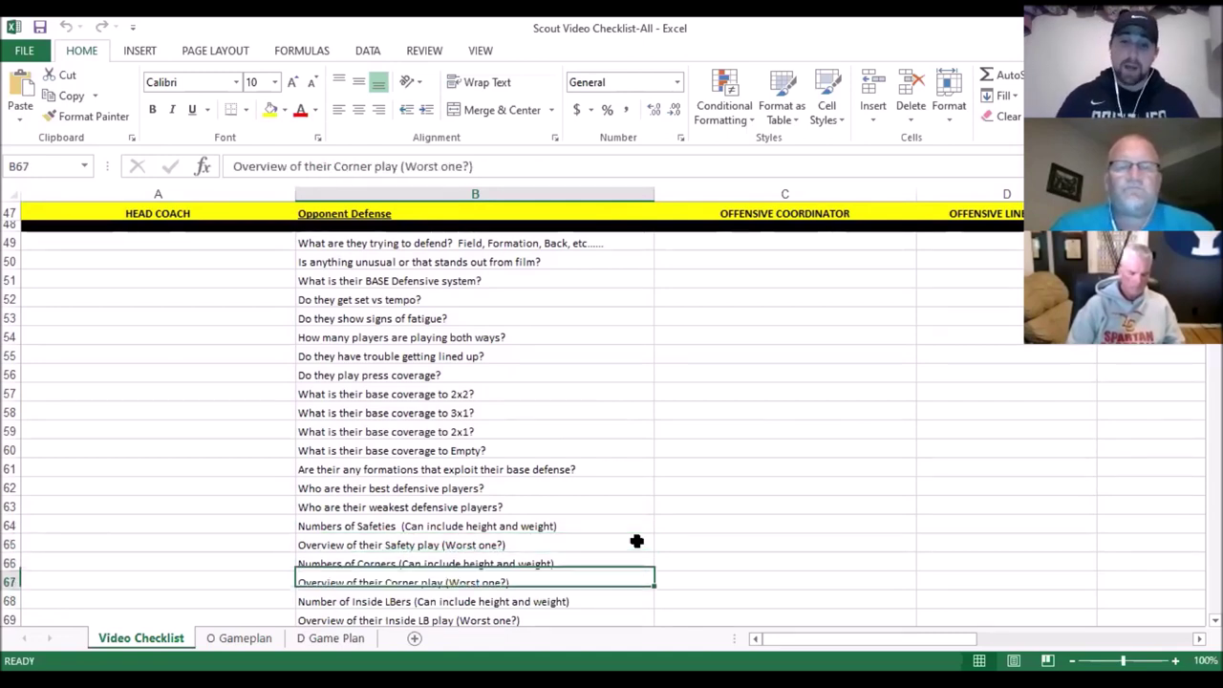
pyautogui.press('Down')
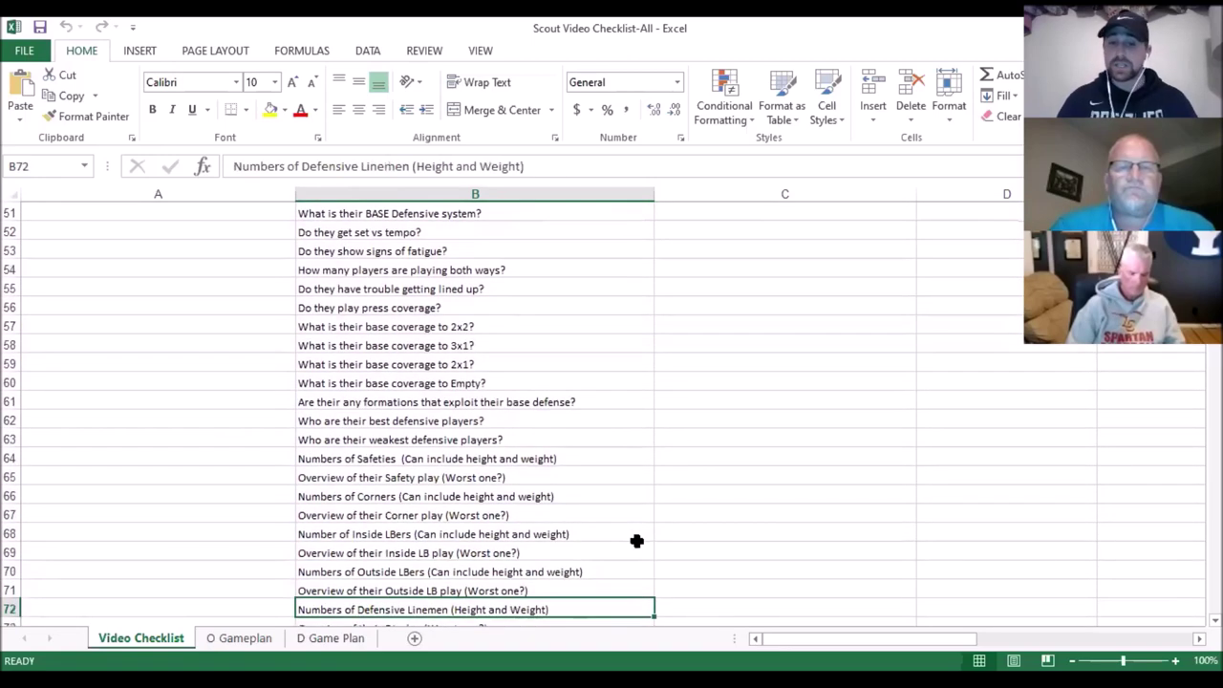
pyautogui.press('Down')
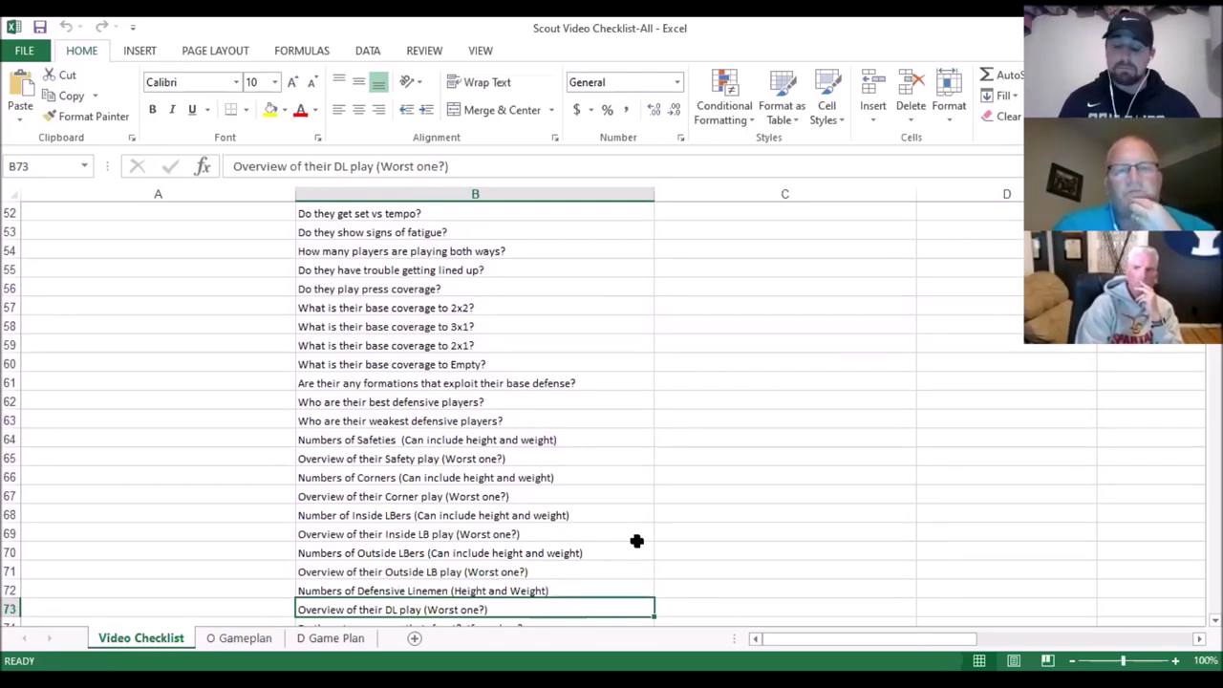
pyautogui.press('Down')
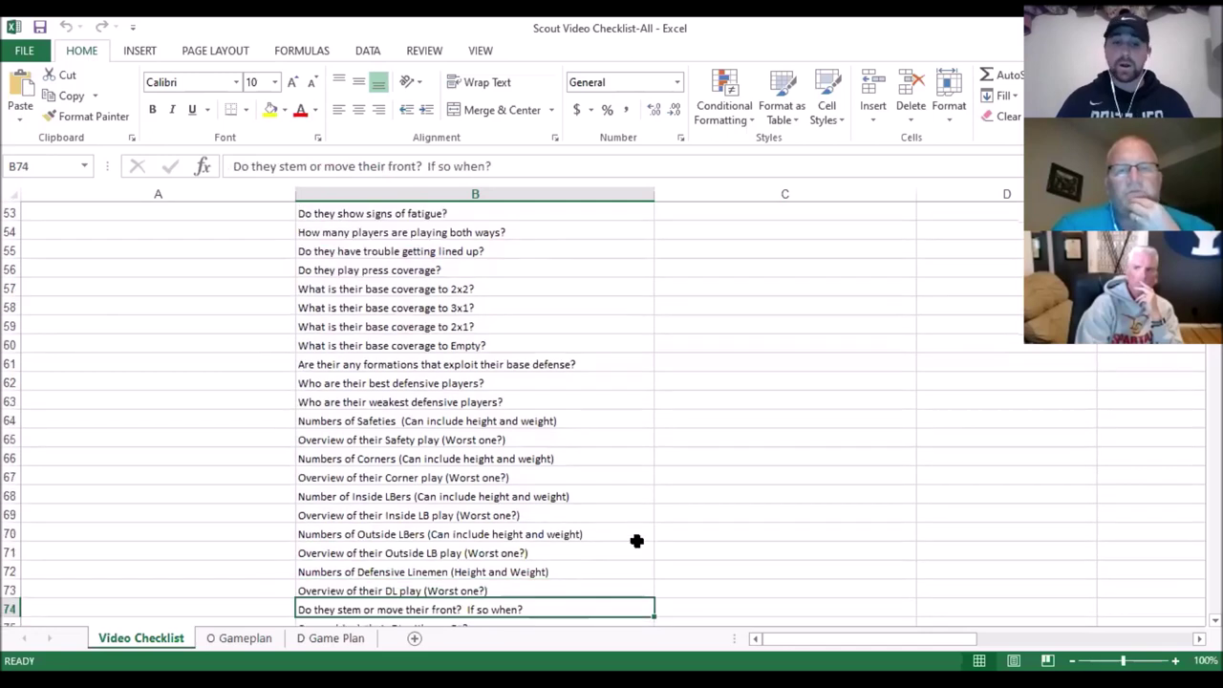
pyautogui.press('Up')
pyautogui.press('Up')
pyautogui.press('Up')
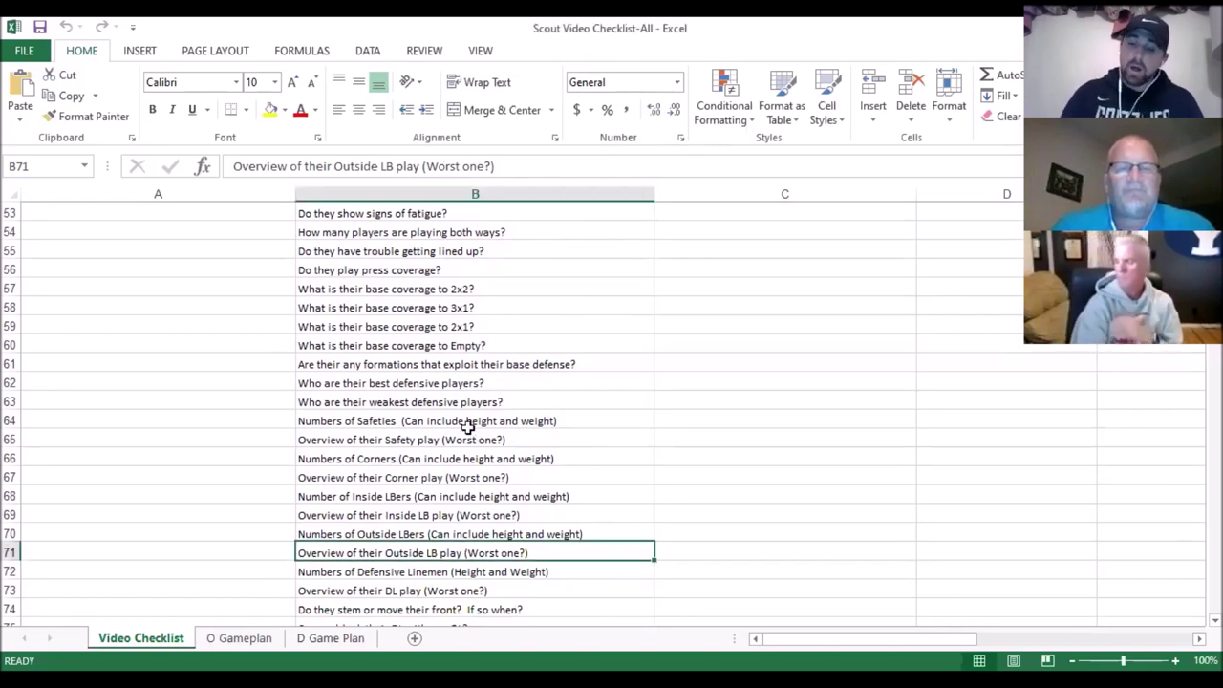
# - Review the remaining Opponent Defense questions, from DL blocking and wrong-arm pullers through blitzes, Red Zone, Goal Line and screens, to the Opponent Special Teams heading
pyautogui.press('Down')
pyautogui.press('Down')
pyautogui.press('Down')
pyautogui.press('Down')
pyautogui.press('Down')
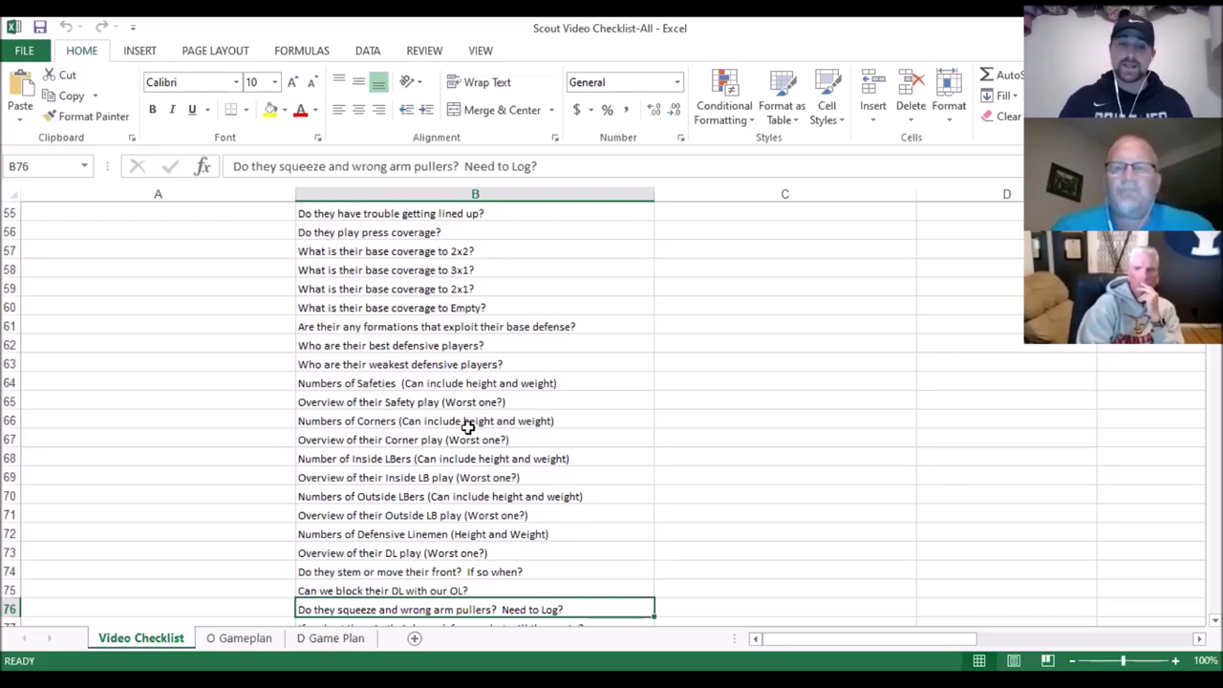
pyautogui.scroll(-7, 467, 427)
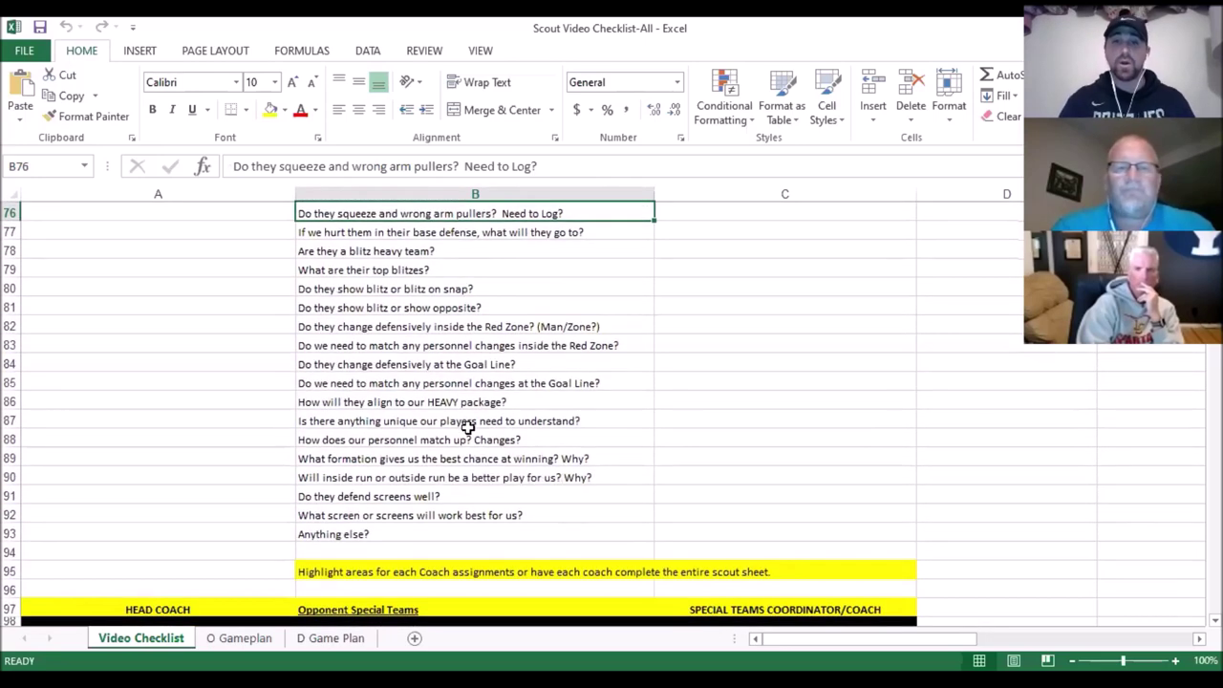
pyautogui.scroll(-5, 467, 427)
pyautogui.scroll(-2, 468, 428)
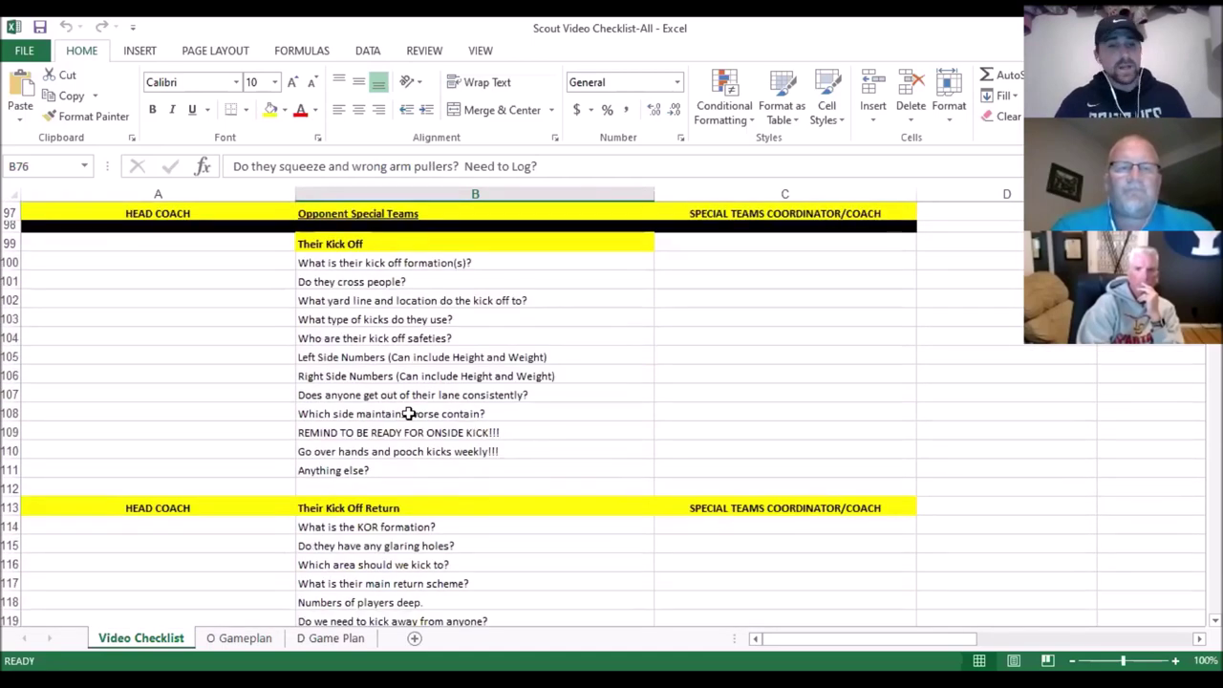
# - Examine the start of the Their Kick Off section, focusing on the kick off formation and whether they cross people
pyautogui.click(409, 414)
pyautogui.scroll(2, 408, 413)
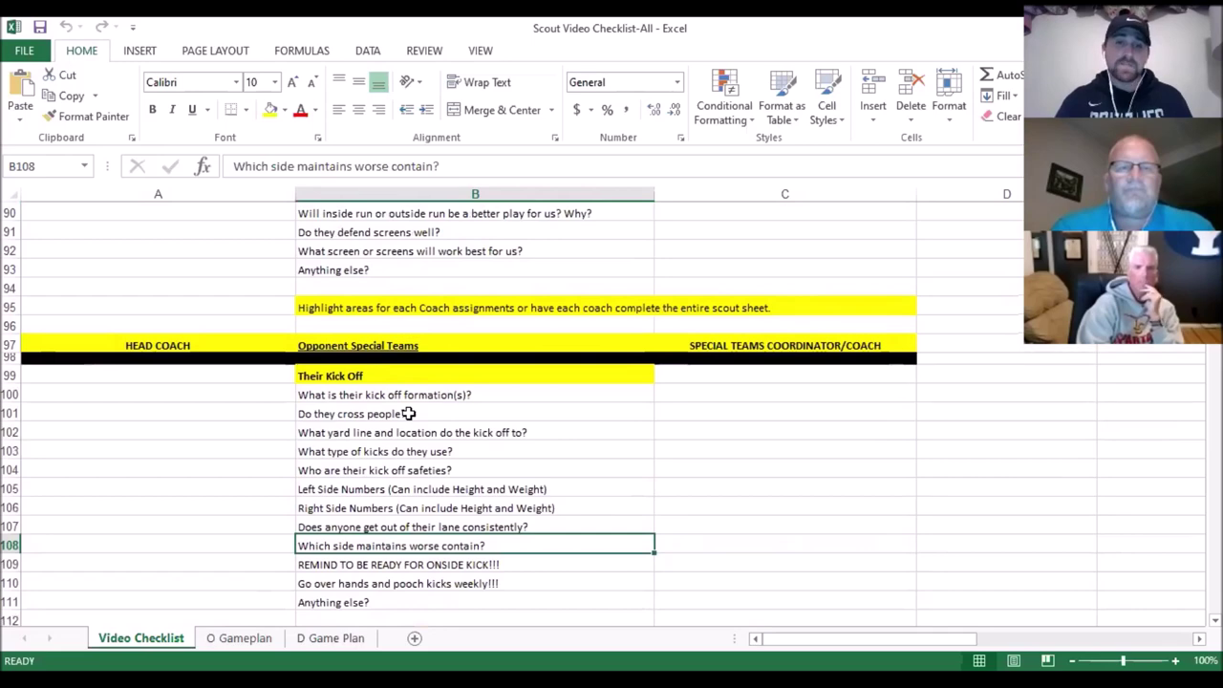
pyautogui.scroll(-2, 409, 413)
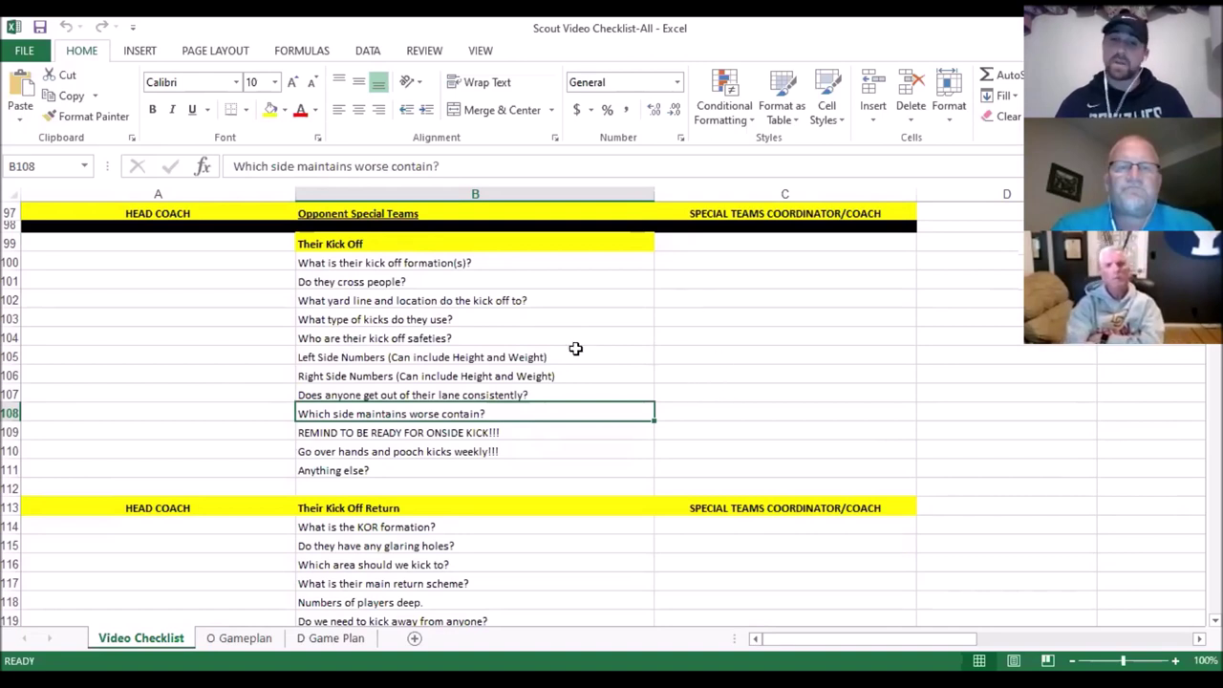
pyautogui.click(240, 318)
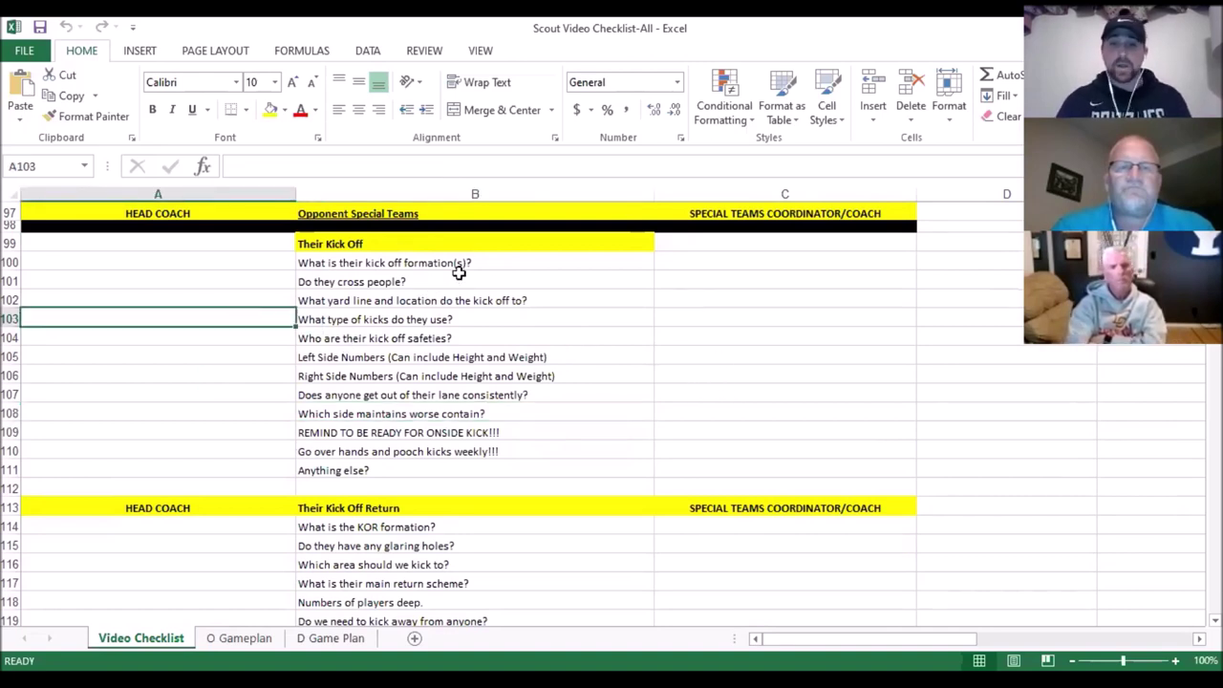
pyautogui.click(498, 264)
pyautogui.click(504, 286)
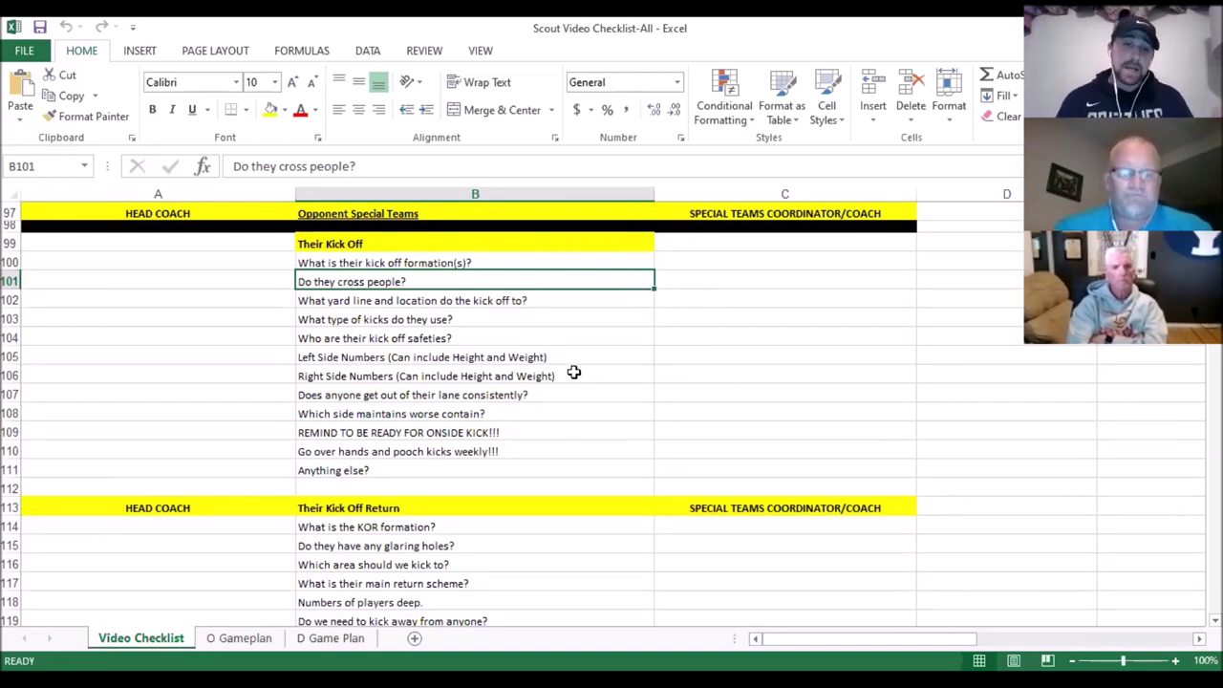
# - Read the Their Kick Off questions from yard line and kick location down to the weekly hands and pooch kicks reminder
pyautogui.press('Down')
pyautogui.press('Down')
pyautogui.press('Down')
pyautogui.press('Down')
pyautogui.press('Down')
pyautogui.press('Down')
pyautogui.press('Down')
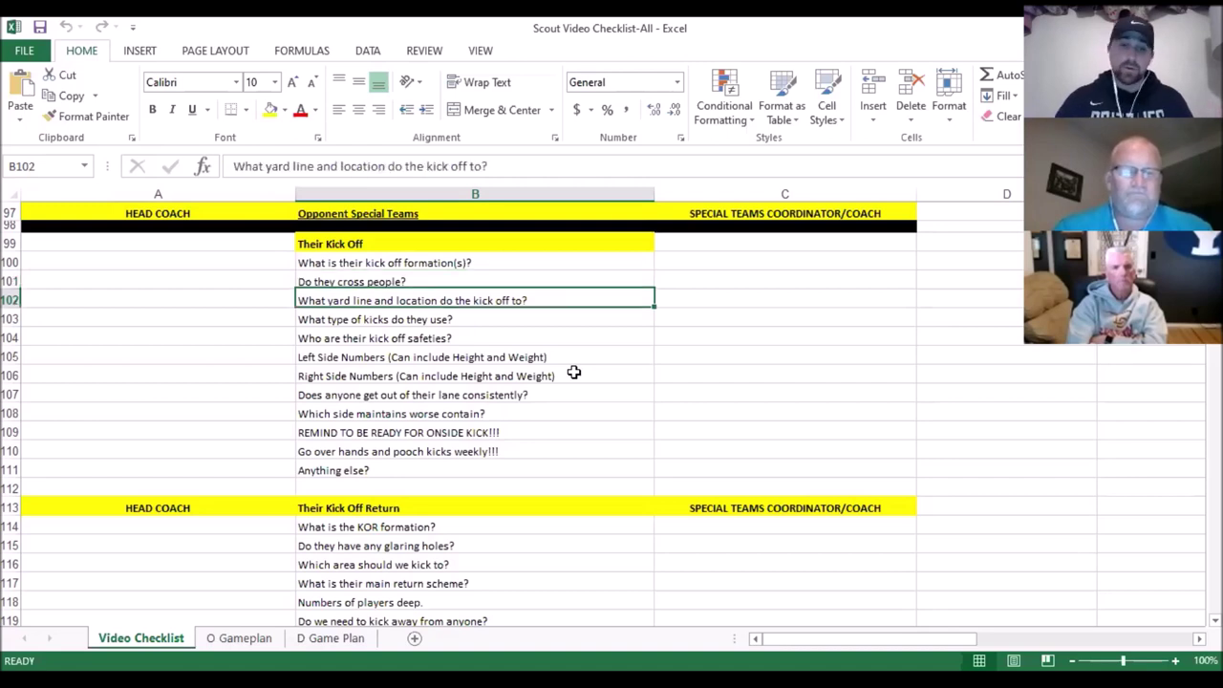
pyautogui.press('Down')
pyautogui.press('Down')
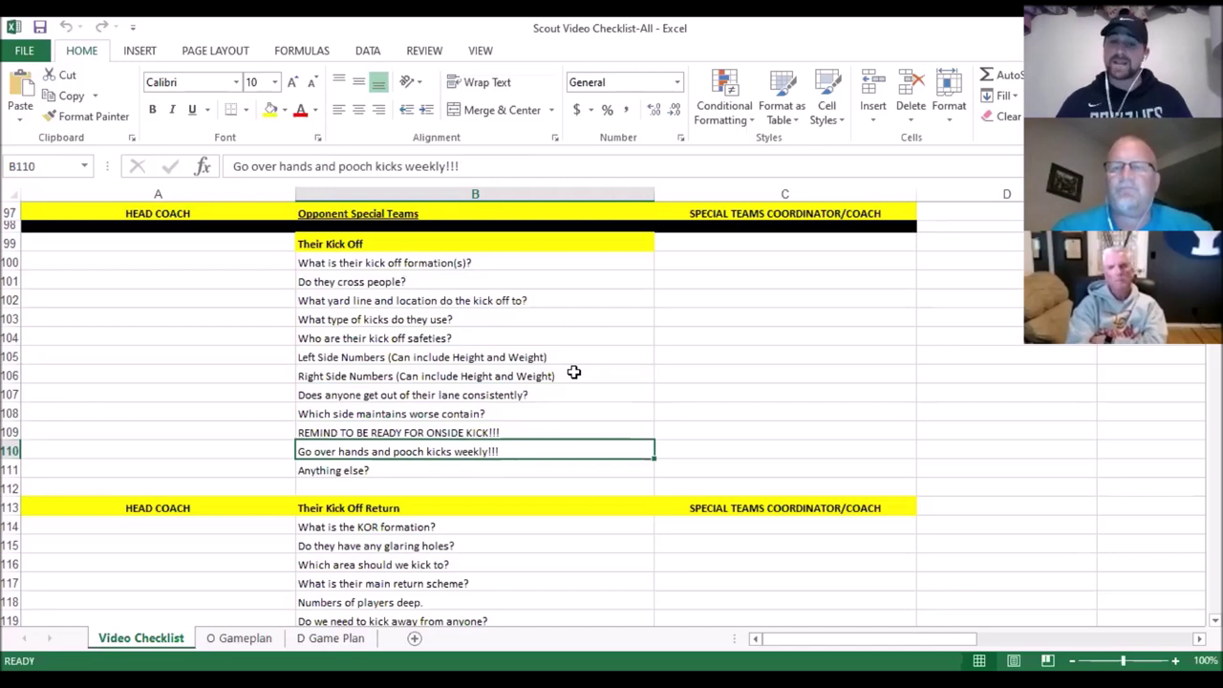
# - Examine the Their Kick Off Return questions from the KOR formation down to the numbers of players deep
pyautogui.press('Down')
pyautogui.press('Down')
pyautogui.press('Down')
pyautogui.press('Down')
pyautogui.press('Down')
pyautogui.press('Down')
pyautogui.press('Down')
pyautogui.press('Down')
pyautogui.press('Down')
pyautogui.press('Down')
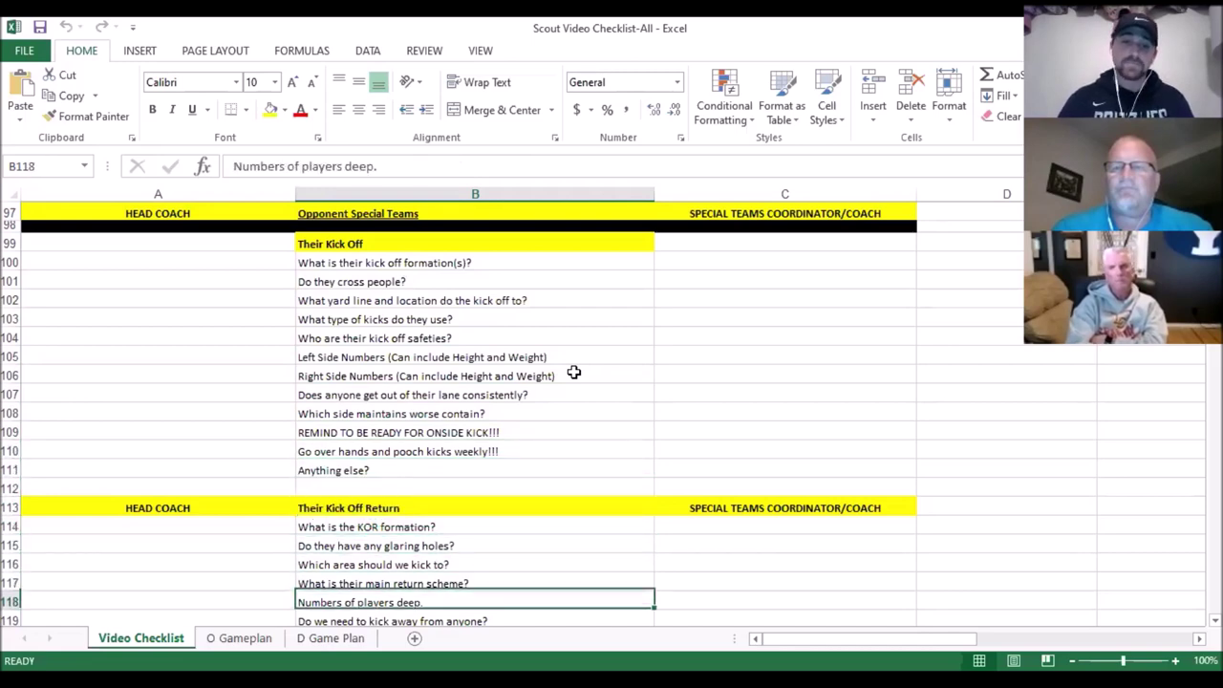
# - Review the front-line questions in Their Kick Off Return, focusing on whether they have linemen on the front line
pyautogui.press('Down')
pyautogui.press('Down')
pyautogui.press('Down')
pyautogui.press('Down')
pyautogui.press('Down')
pyautogui.press('Down')
pyautogui.press('Down')
pyautogui.press('Down')
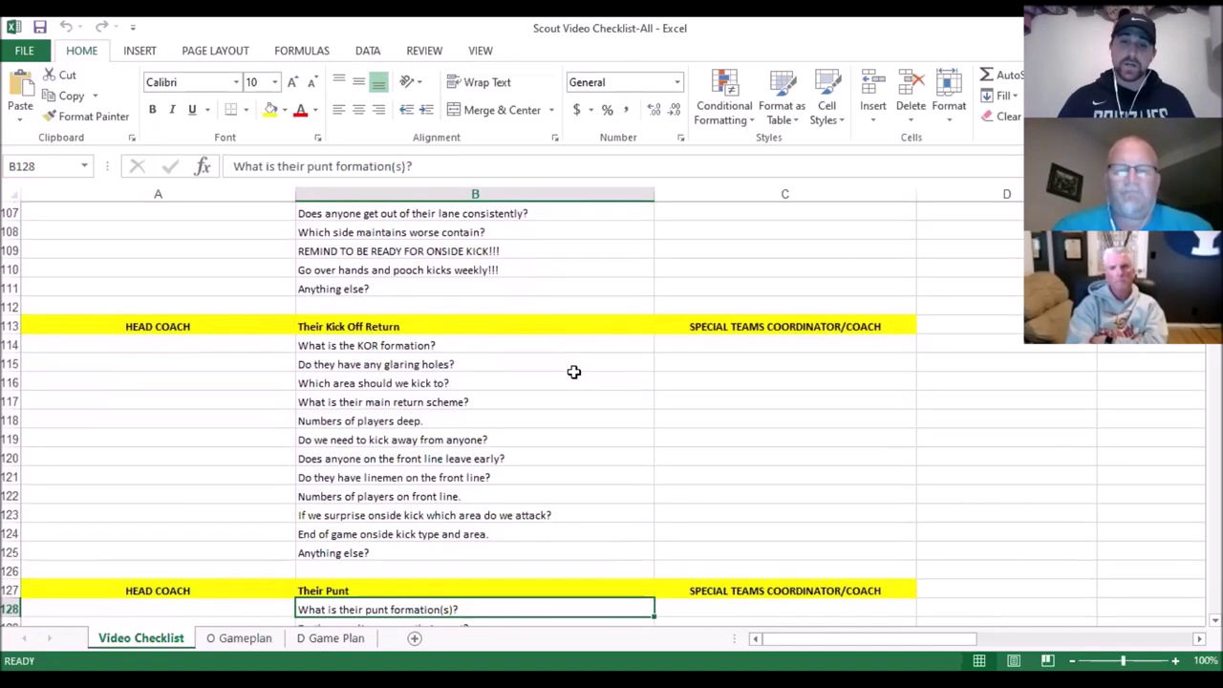
pyautogui.click(254, 481)
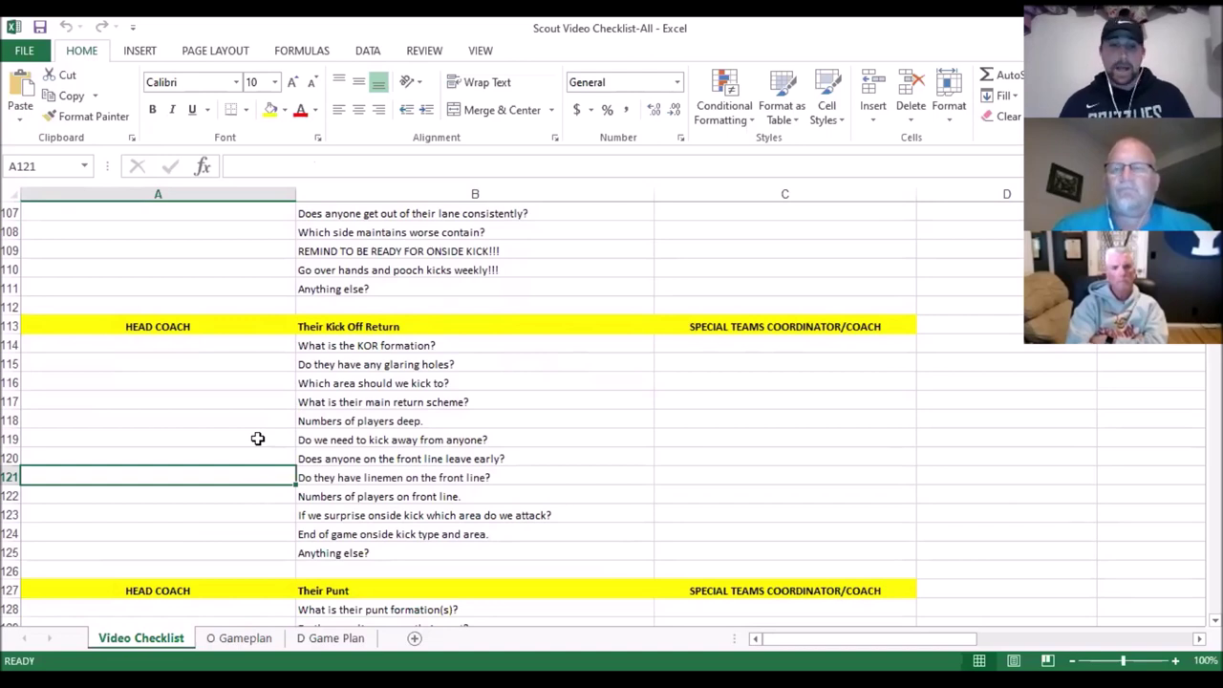
pyautogui.press('Right')
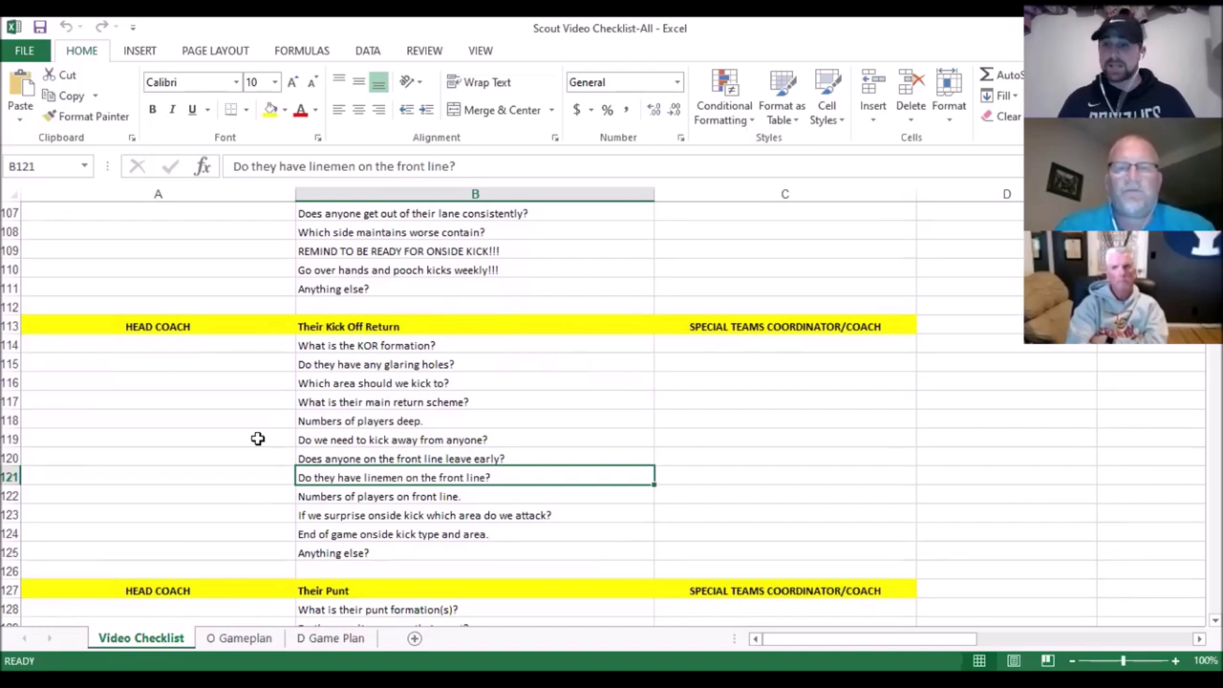
# - Read the onside kick questions ending Their Kick Off Return and the first Their Punt questions through the Right Side Numbers
pyautogui.press('Down')
pyautogui.press('Down')
pyautogui.press('Down')
pyautogui.press('Down')
pyautogui.press('Down')
pyautogui.press('Down')
pyautogui.press('Down')
pyautogui.press('Down')
pyautogui.press('Down')
pyautogui.press('Down')
pyautogui.press('Down')
pyautogui.press('Down')
pyautogui.press('Down')
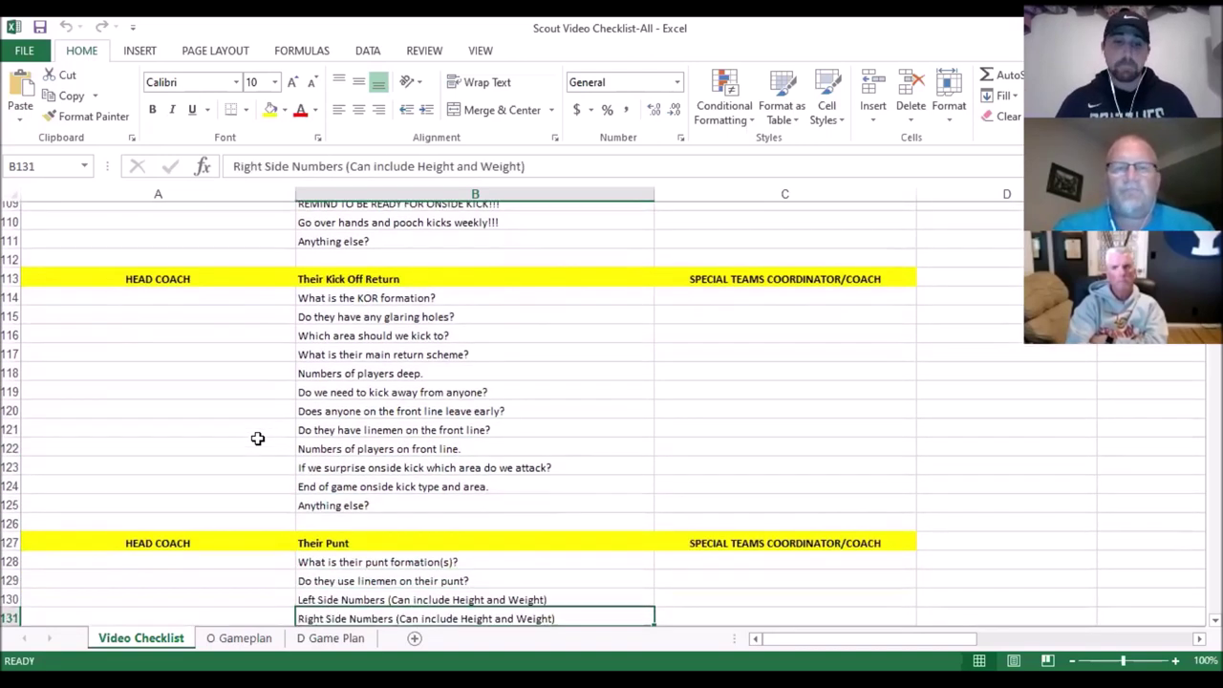
# - Review the Their Punt questions about the punter, other athletes who could catch the snap, the upback or shield number, and punt timing
pyautogui.click(245, 555)
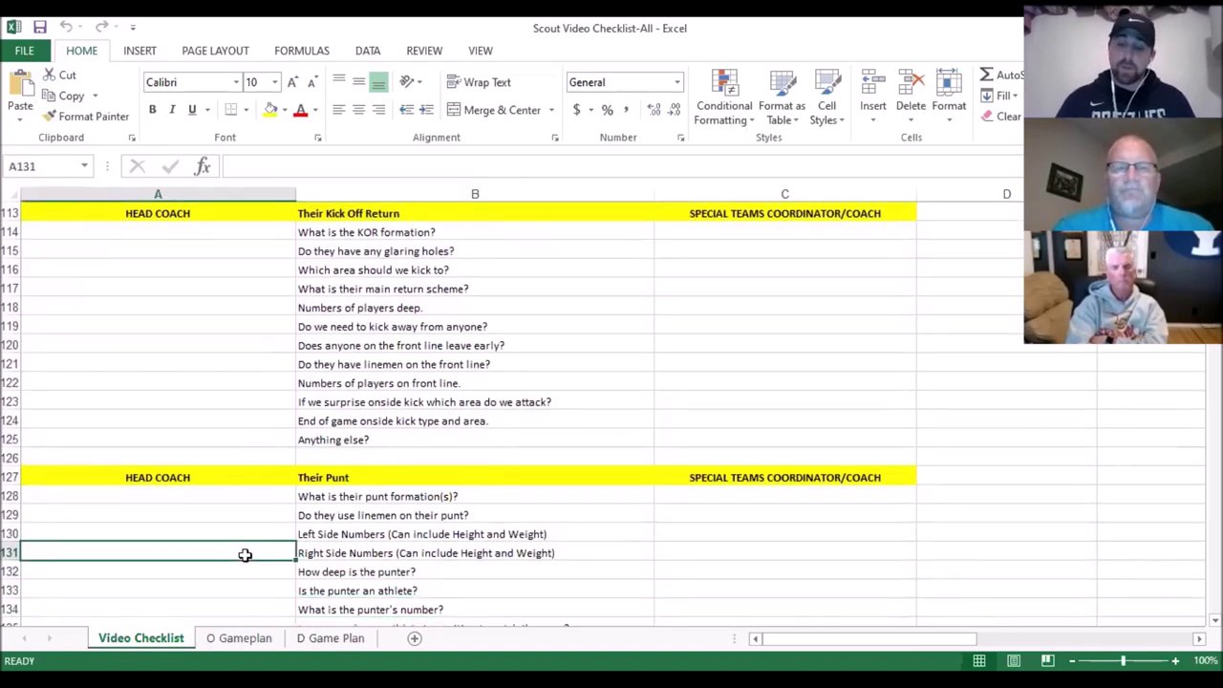
pyautogui.press('Right')
pyautogui.press('Down')
pyautogui.press('Down')
pyautogui.press('Down')
pyautogui.press('Down')
pyautogui.press('Down')
pyautogui.press('Down')
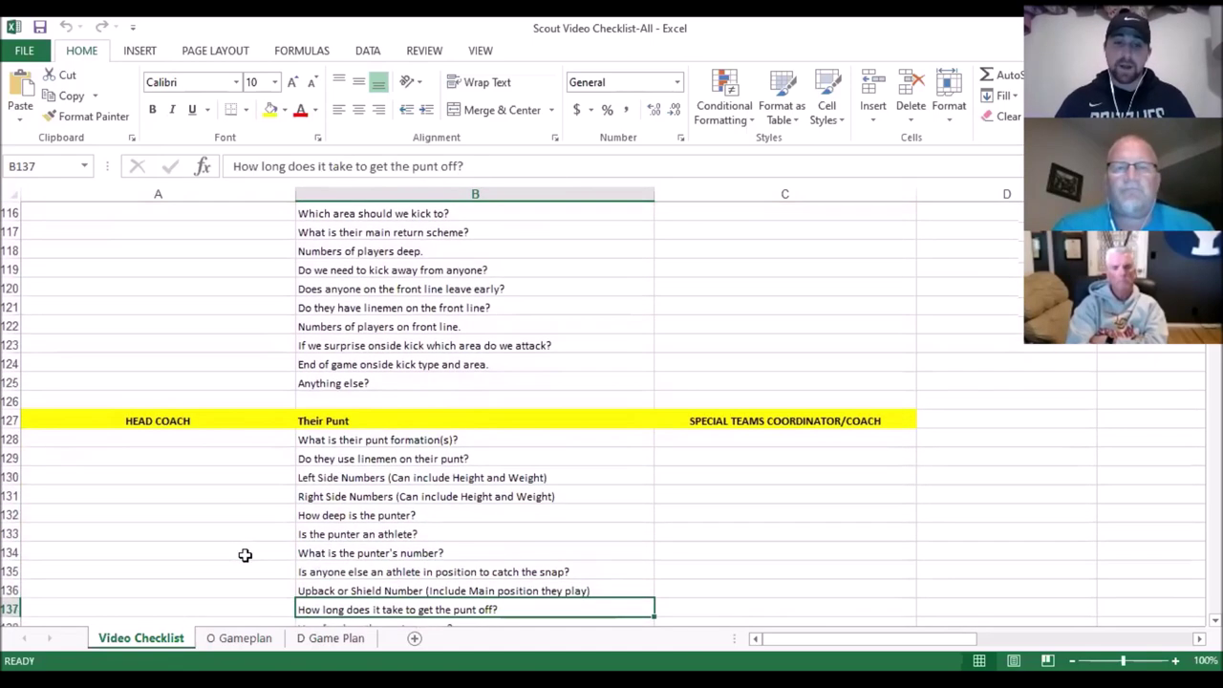
# - Examine the Their Punt questions on average distance, hang time and direction, and whether the snapper has a presnap indicator
pyautogui.press('Up')
pyautogui.press('Up')
pyautogui.press('Down')
pyautogui.press('Down')
pyautogui.press('Down')
pyautogui.press('Down')
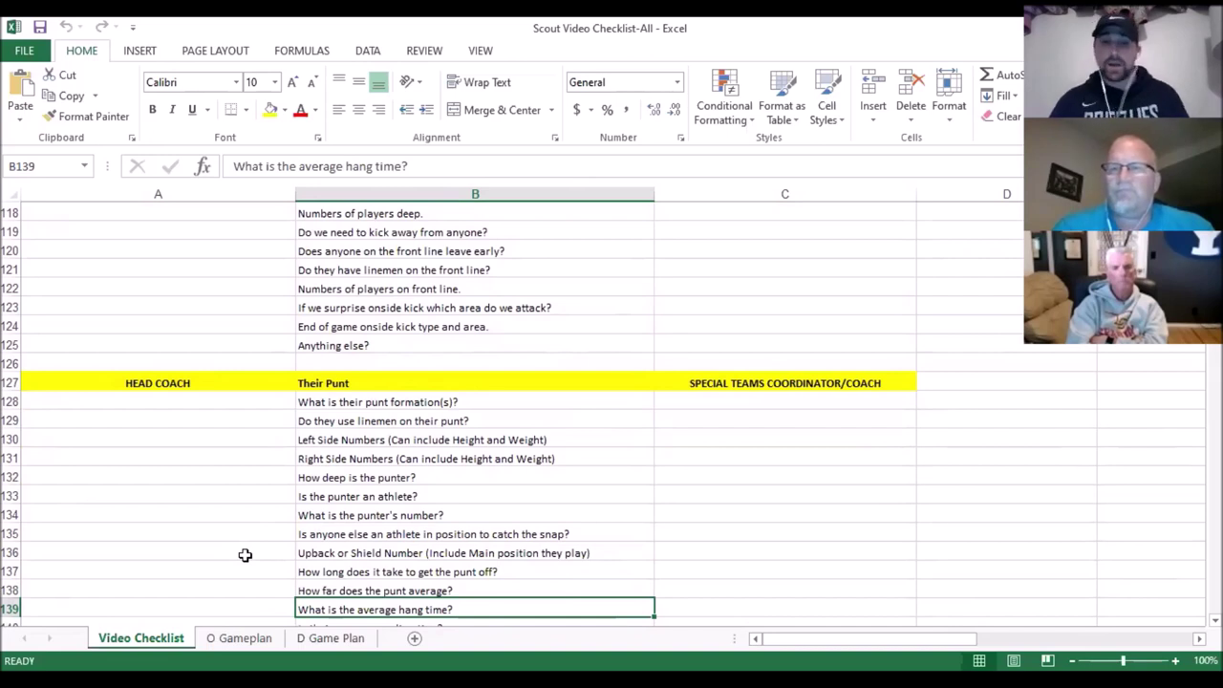
pyautogui.press('Down')
pyautogui.press('Down')
pyautogui.press('Up')
pyautogui.press('Down')
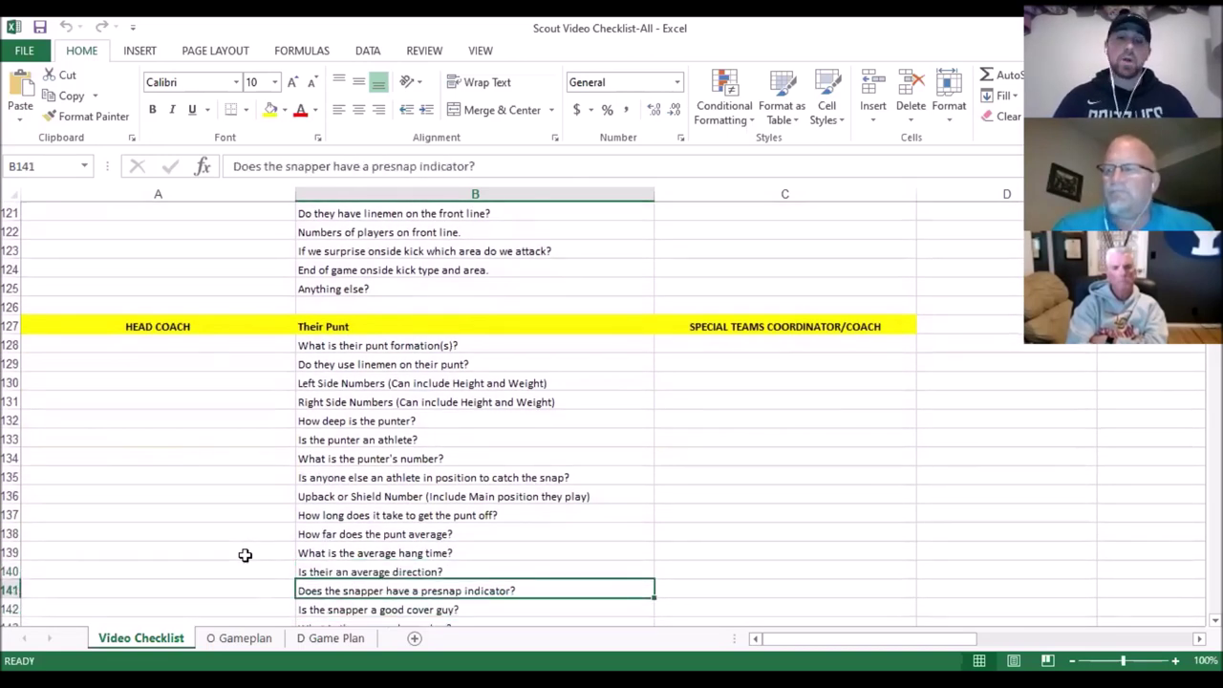
# - Read the Their Punt questions on the snapper's coverage and number, worse contain side, and most likely fakes
pyautogui.press('Down')
pyautogui.press('Down')
pyautogui.press('Down')
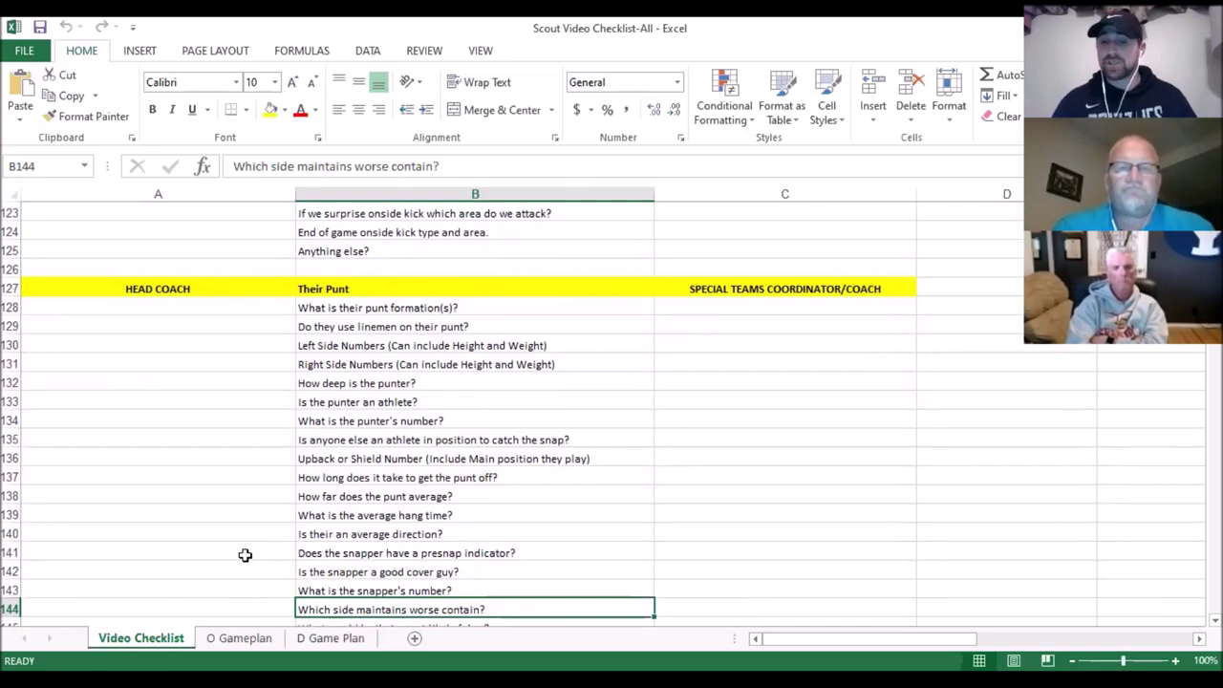
pyautogui.press('Down')
pyautogui.press('Down')
pyautogui.press('Down')
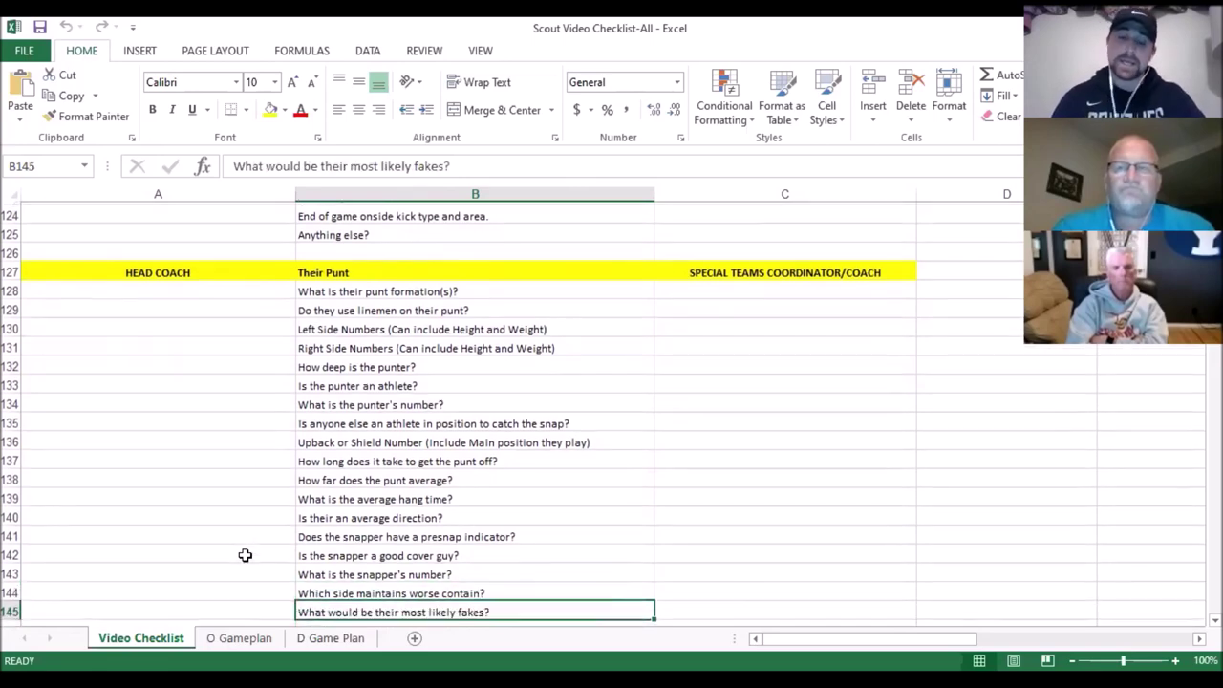
# - Examine the Their Punt Return questions from blocking the punt and return type down to anyone to avoid punting to
pyautogui.press('Down')
pyautogui.press('Down')
pyautogui.press('Down')
pyautogui.press('Down')
pyautogui.press('Down')
pyautogui.press('Down')
pyautogui.press('Down')
pyautogui.press('Down')
pyautogui.press('Down')
pyautogui.press('Down')
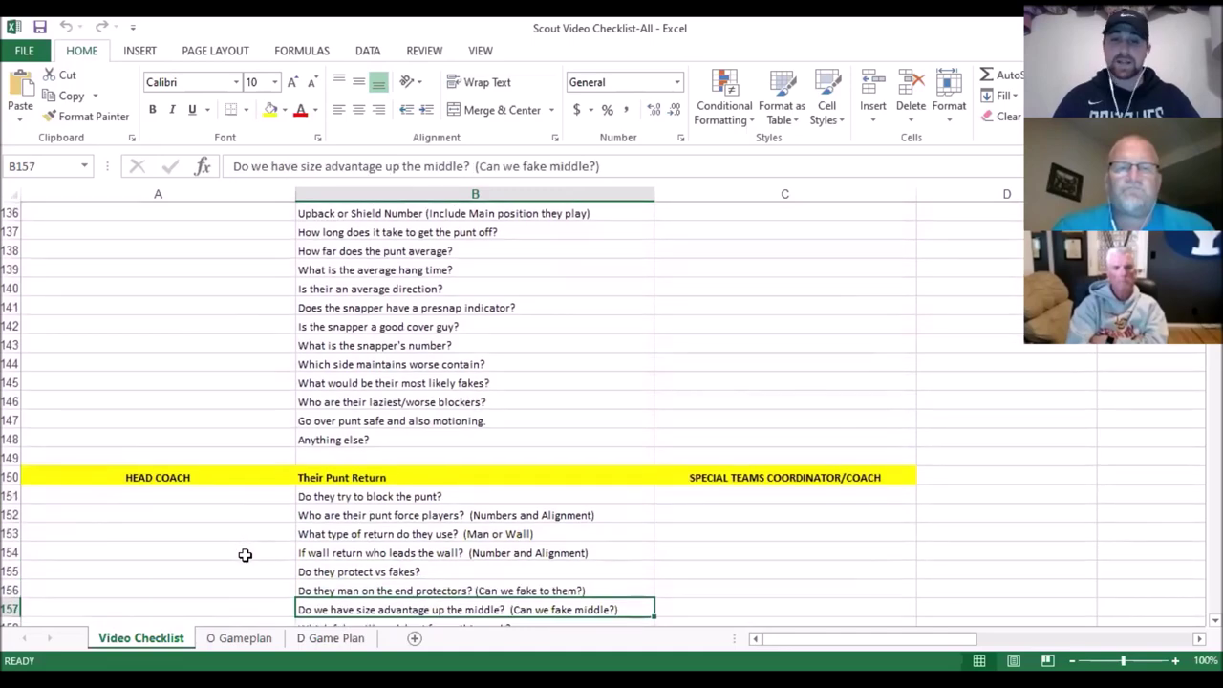
pyautogui.press('Down')
pyautogui.press('Down')
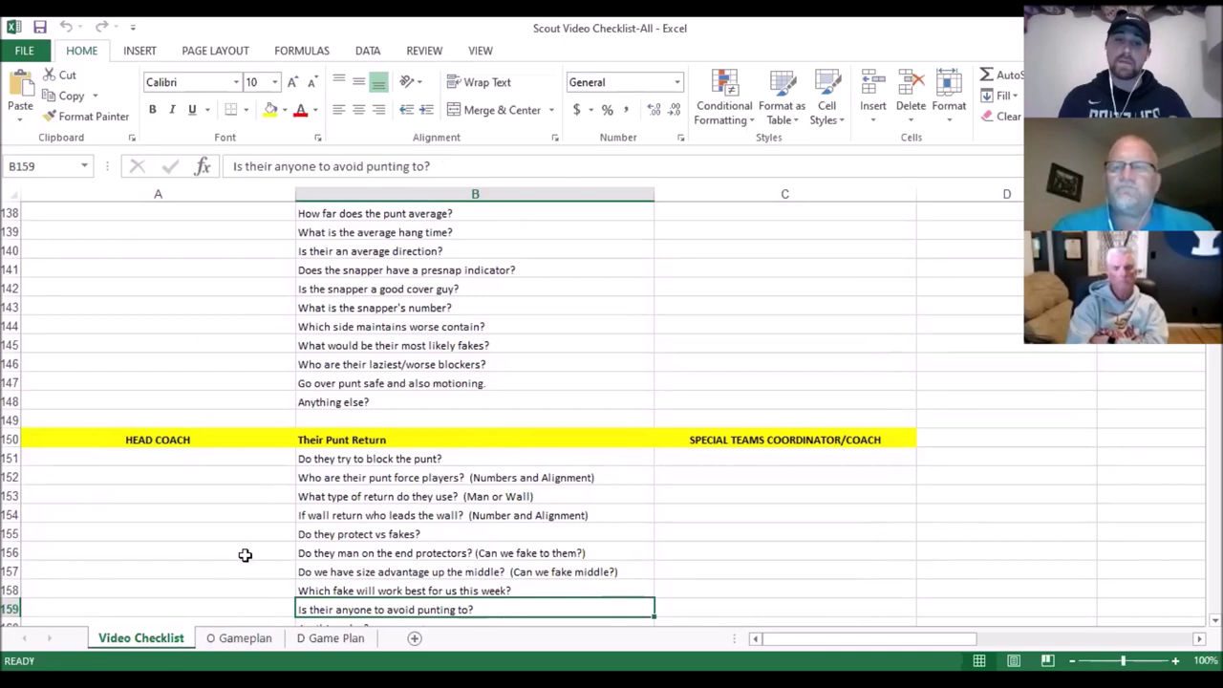
# - Move past the end of Their Punt Return and read the Their Field Goal questions from formation down to the closing question
pyautogui.press('Down')
pyautogui.press('Down')
pyautogui.press('Down')
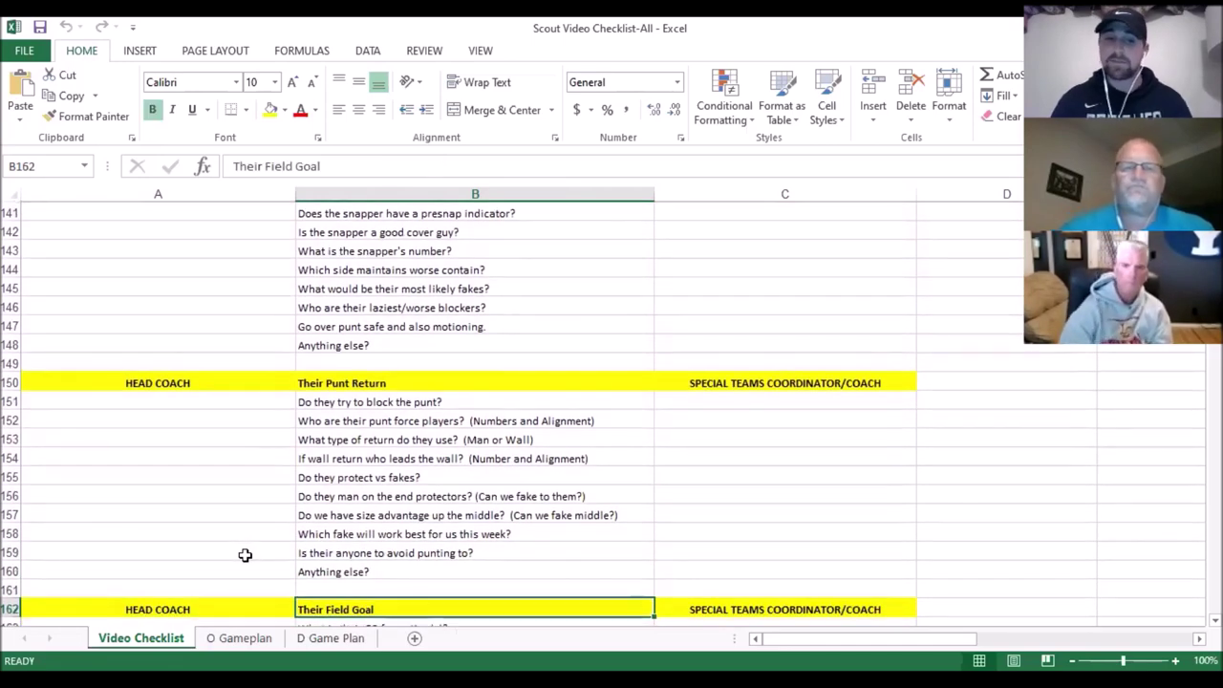
pyautogui.press('Up')
pyautogui.press('Up')
pyautogui.press('Up')
pyautogui.press('Down')
pyautogui.press('Down')
pyautogui.press('Down')
pyautogui.press('Down')
pyautogui.press('Up')
pyautogui.press('Down')
pyautogui.press('Down')
pyautogui.press('Down')
pyautogui.press('Down')
pyautogui.press('Down')
pyautogui.press('Down')
pyautogui.press('Down')
pyautogui.press('Down')
pyautogui.press('Down')
pyautogui.press('Down')
pyautogui.press('Down')
pyautogui.press('Down')
pyautogui.press('Down')
pyautogui.press('Down')
pyautogui.press('Down')
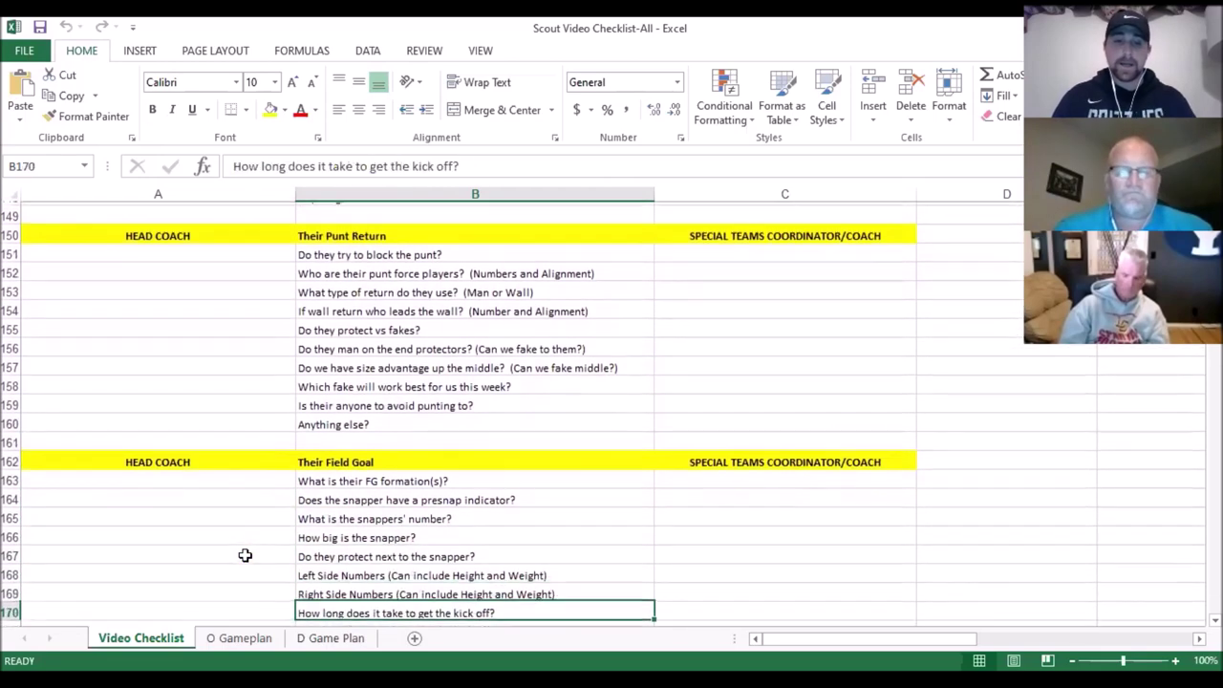
pyautogui.press('Down')
pyautogui.press('Down')
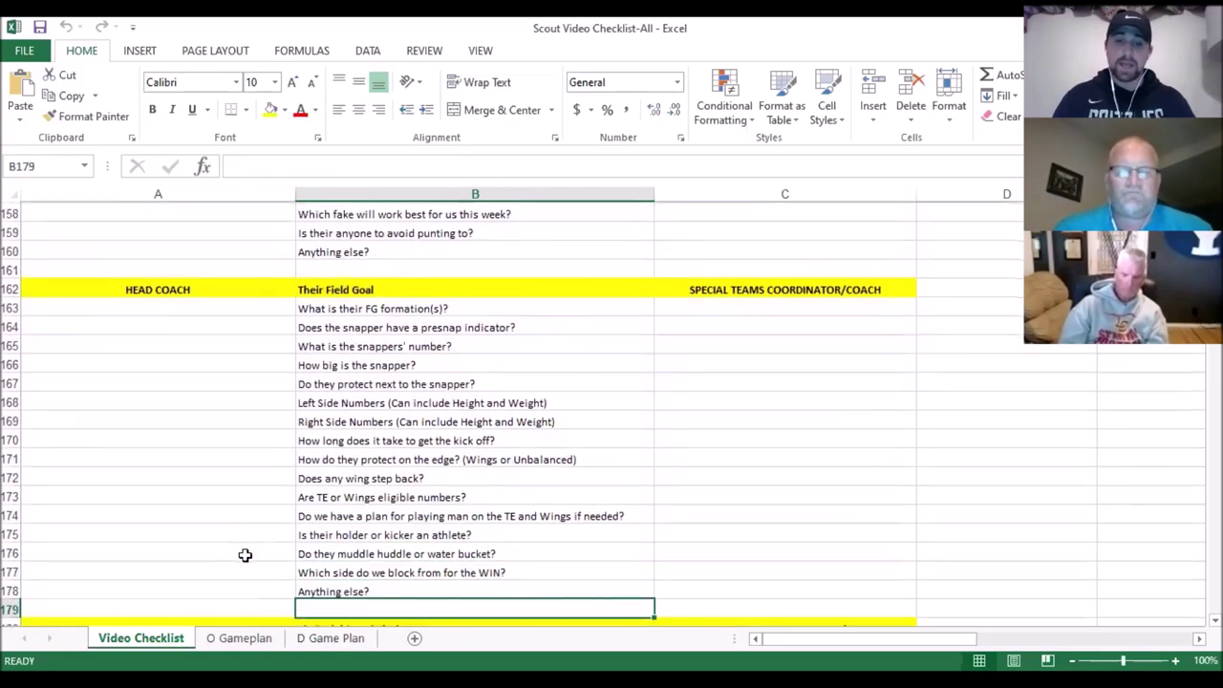
# - Review the Their Field Goal questions on edge protection, wings stepping back, eligible TE or wing numbers, and an athletic holder or kicker
pyautogui.press('Up')
pyautogui.press('Up')
pyautogui.press('Up')
pyautogui.press('Up')
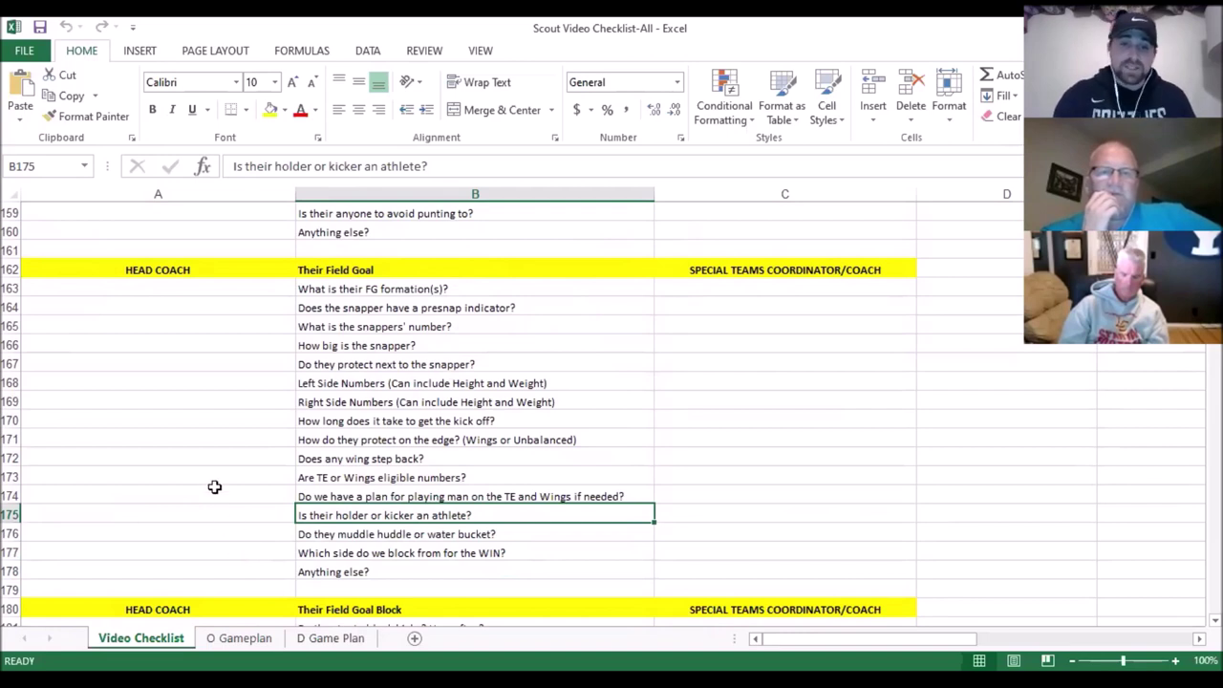
pyautogui.click(226, 449)
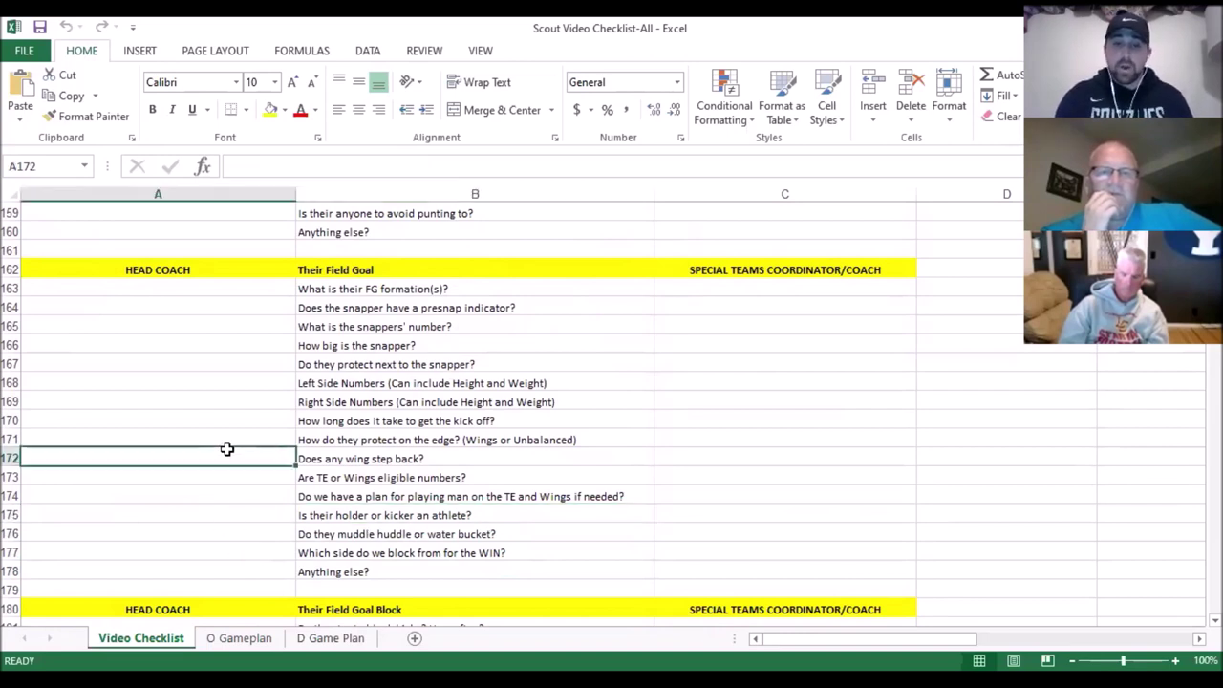
pyautogui.click(481, 441)
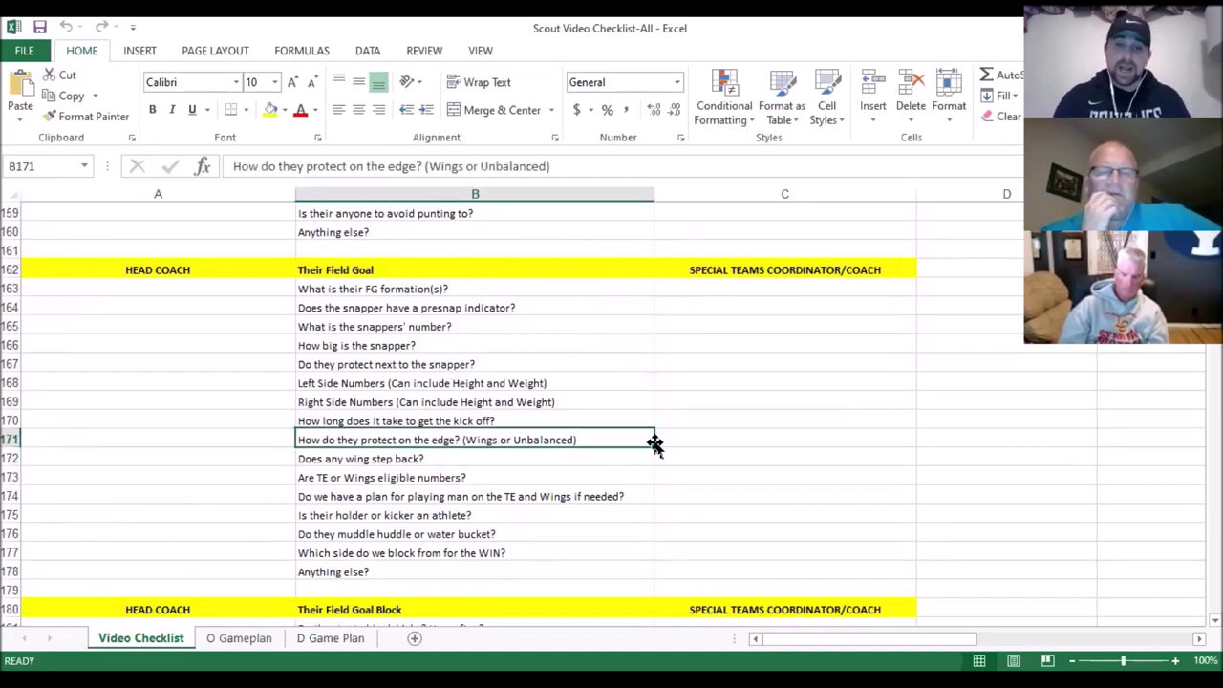
pyautogui.click(500, 478)
pyautogui.click(258, 451)
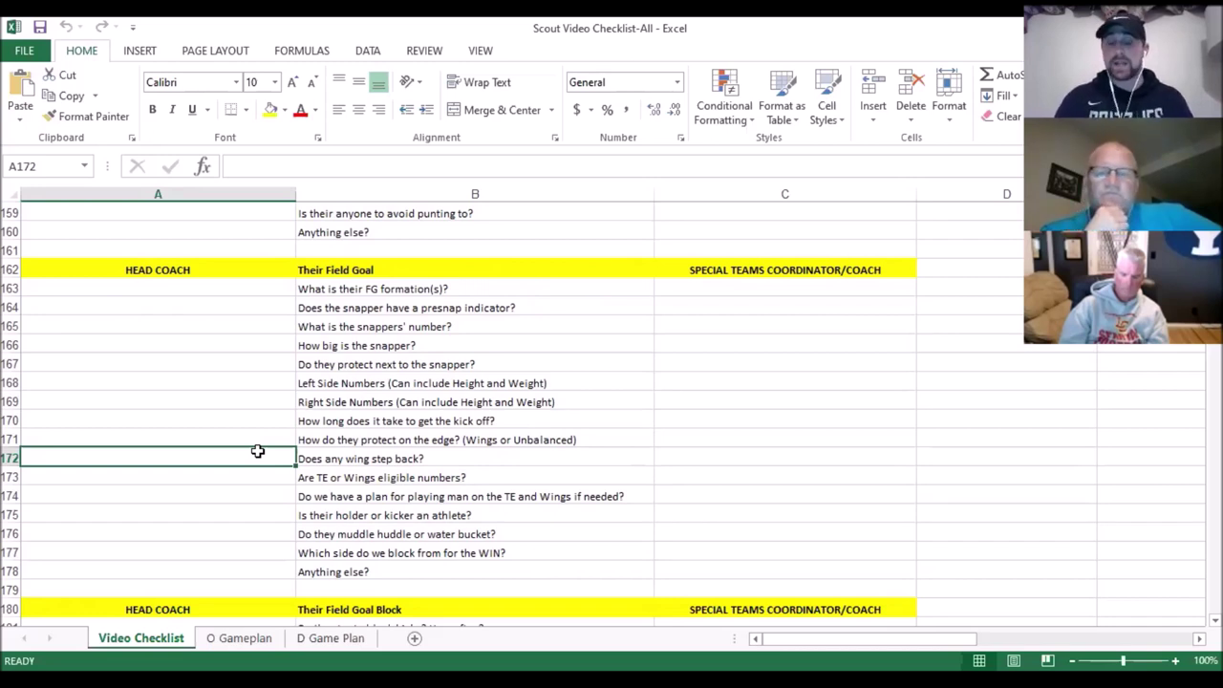
# - Read the remaining Their Field Goal questions, including muddle huddle and block side for the WIN, to the start of Their Field Goal Block
pyautogui.press('Down')
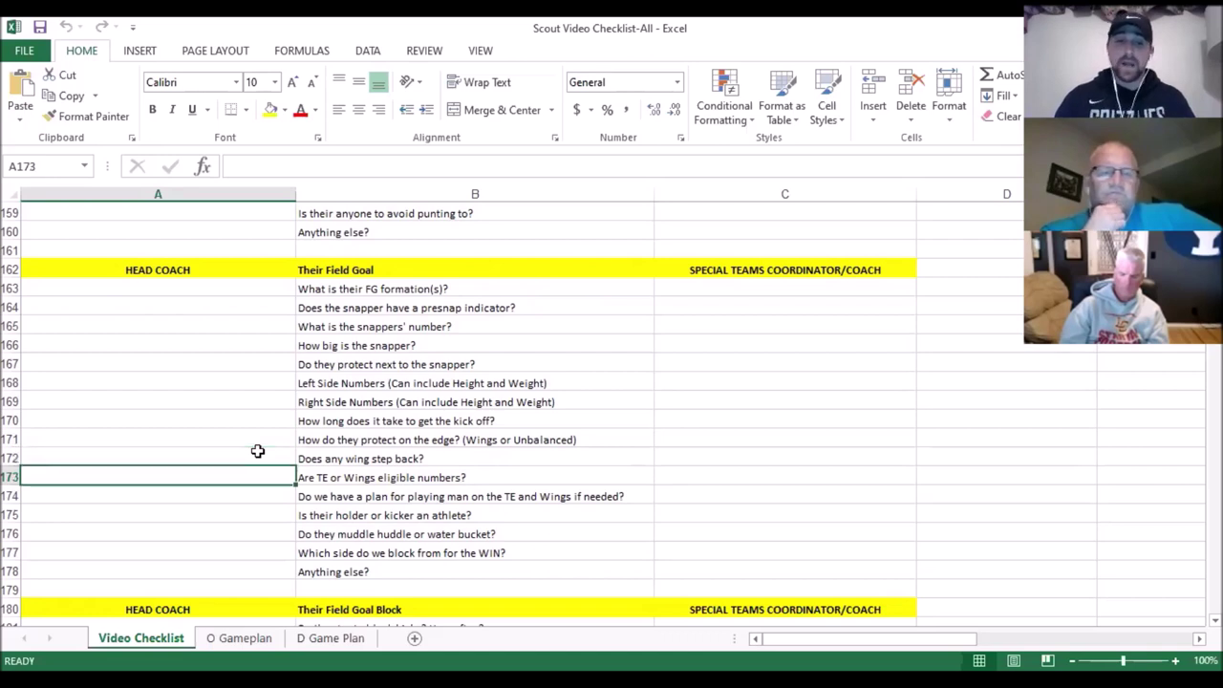
pyautogui.press('Down')
pyautogui.press('Down')
pyautogui.press('Down')
pyautogui.press('Down')
pyautogui.press('Down')
pyautogui.press('Down')
pyautogui.press('Down')
pyautogui.press('Down')
pyautogui.press('Down')
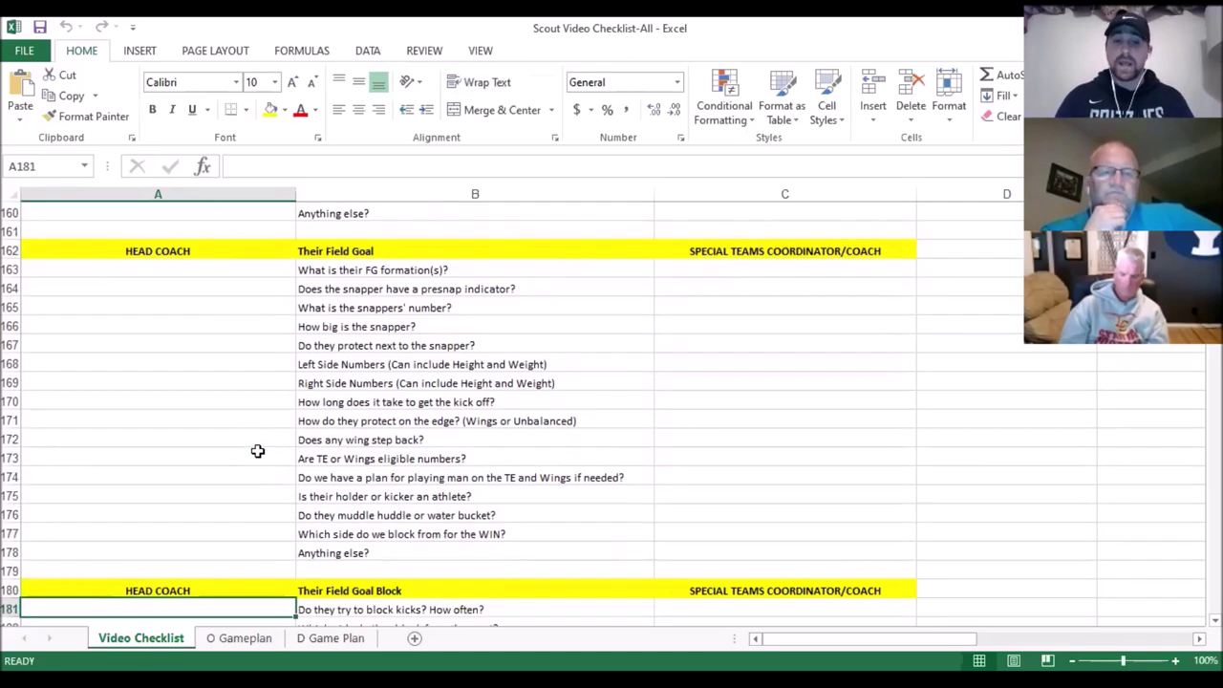
# - Examine the Their Field Goal Block questions on block frequency, block side, areas open for fakes and the Fake for the WIN, continuing past the checklist's end
pyautogui.press('Down')
pyautogui.press('Down')
pyautogui.press('Down')
pyautogui.press('Down')
pyautogui.press('Down')
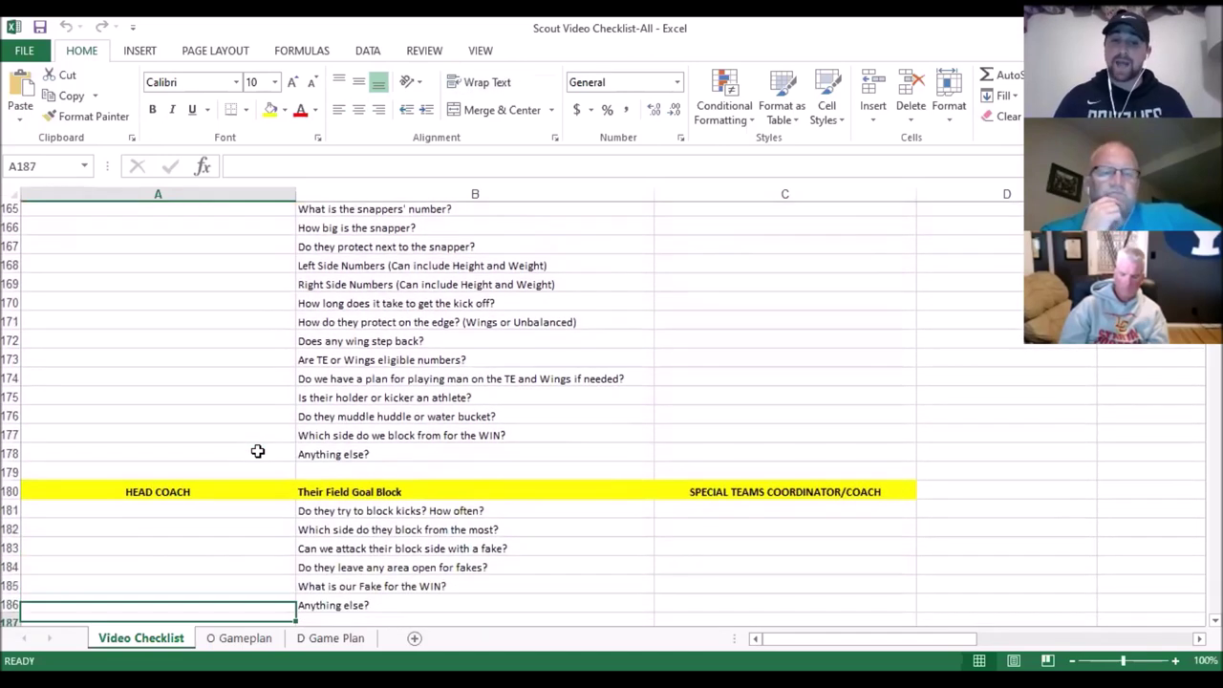
pyautogui.press('Up')
pyautogui.press('Up')
pyautogui.press('Up')
pyautogui.press('Up')
pyautogui.press('Down')
pyautogui.press('Down')
pyautogui.press('Down')
pyautogui.press('Down')
pyautogui.press('Down')
pyautogui.press('Down')
pyautogui.press('Down')
pyautogui.press('Down')
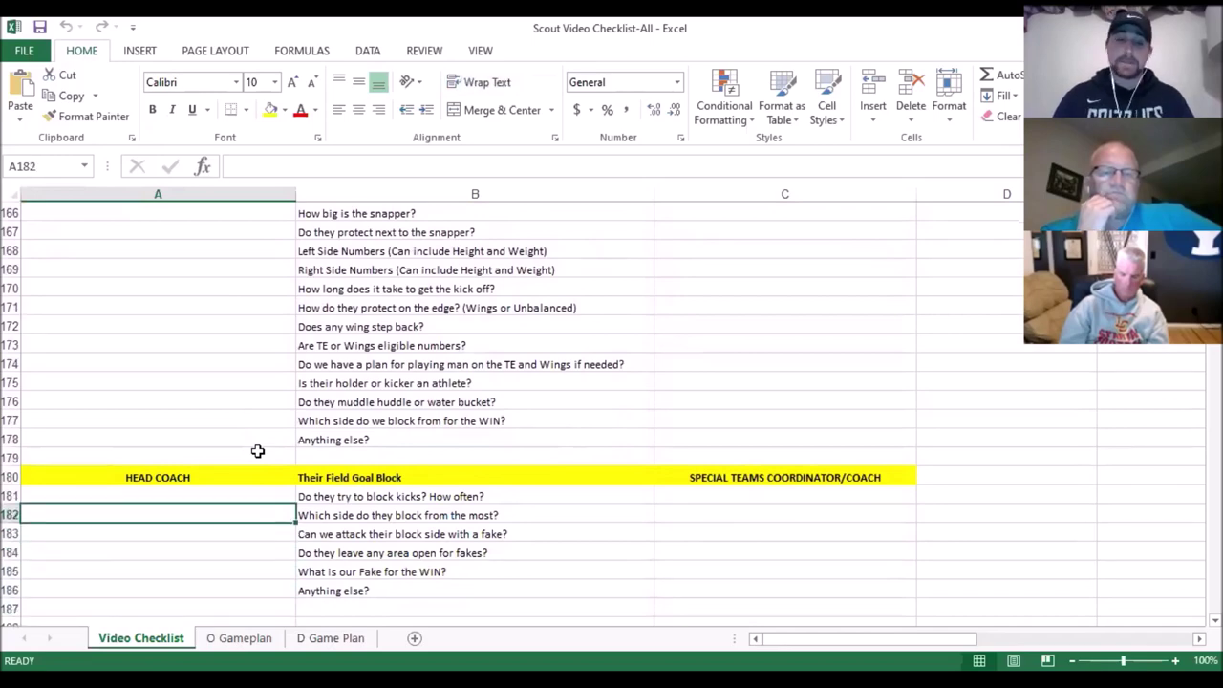
pyautogui.press('Down')
pyautogui.press('Down')
pyautogui.press('Down')
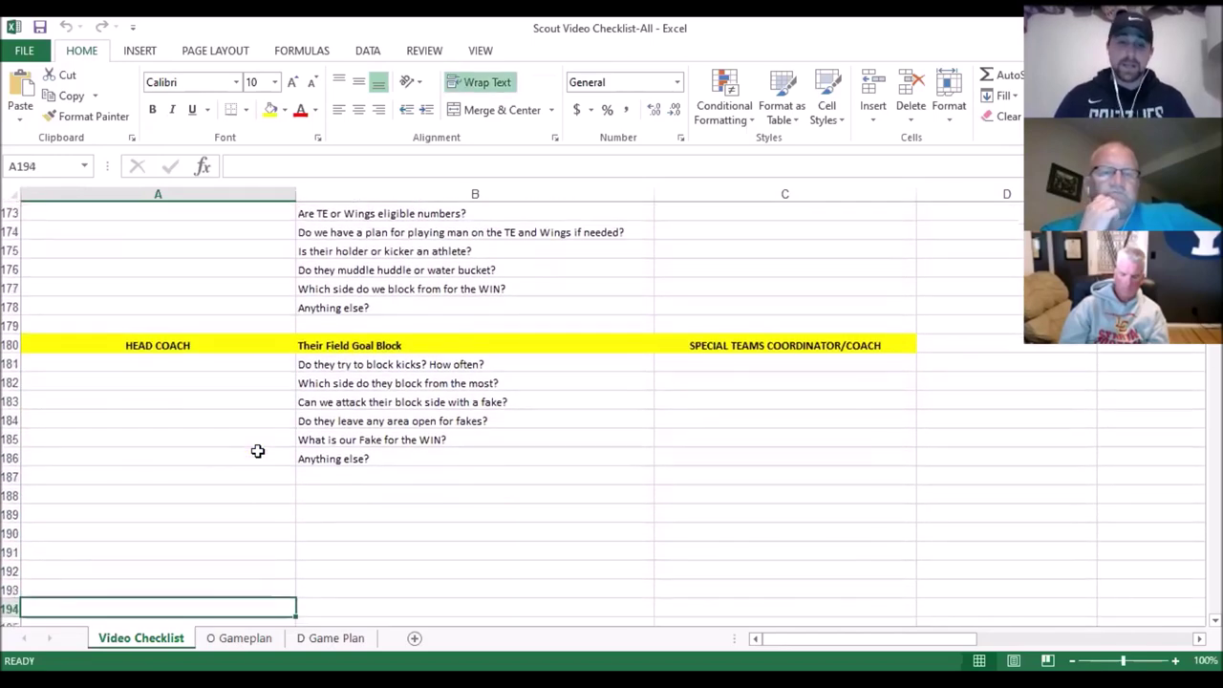
pyautogui.scroll(-7, 258, 451)
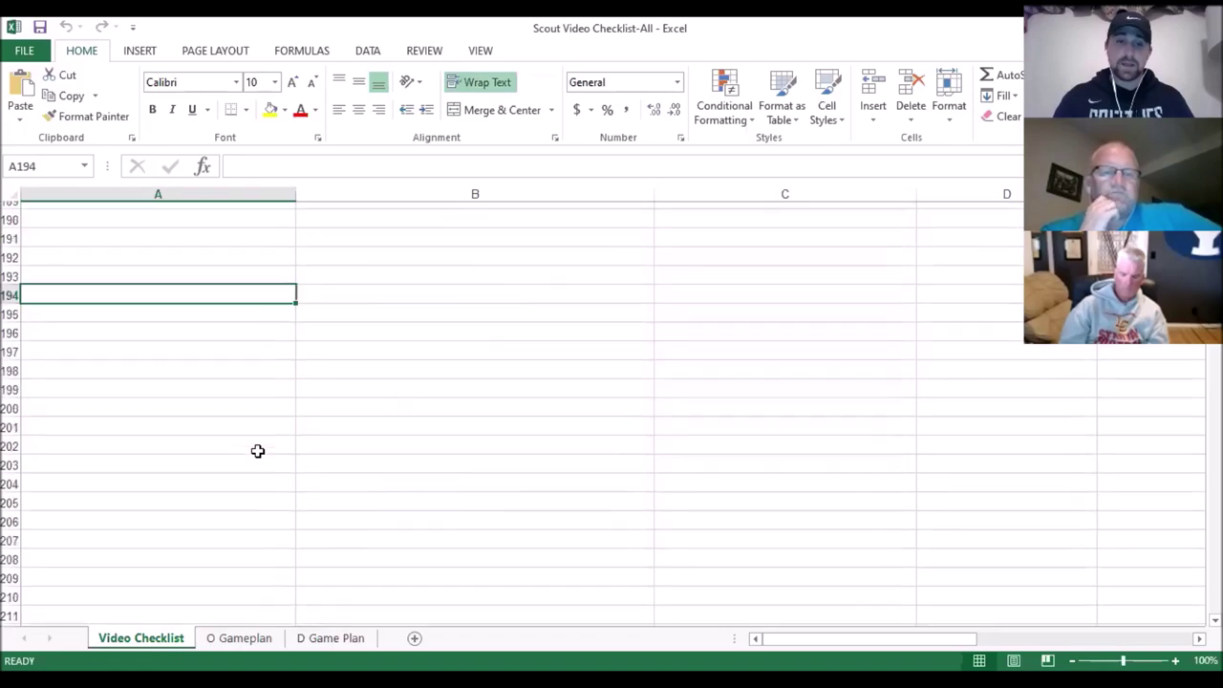
# - Return to the start of the Video Checklist, showing the header rows and the Opponent Offense questions
pyautogui.scroll(20, 258, 451)
pyautogui.scroll(20, 258, 451)
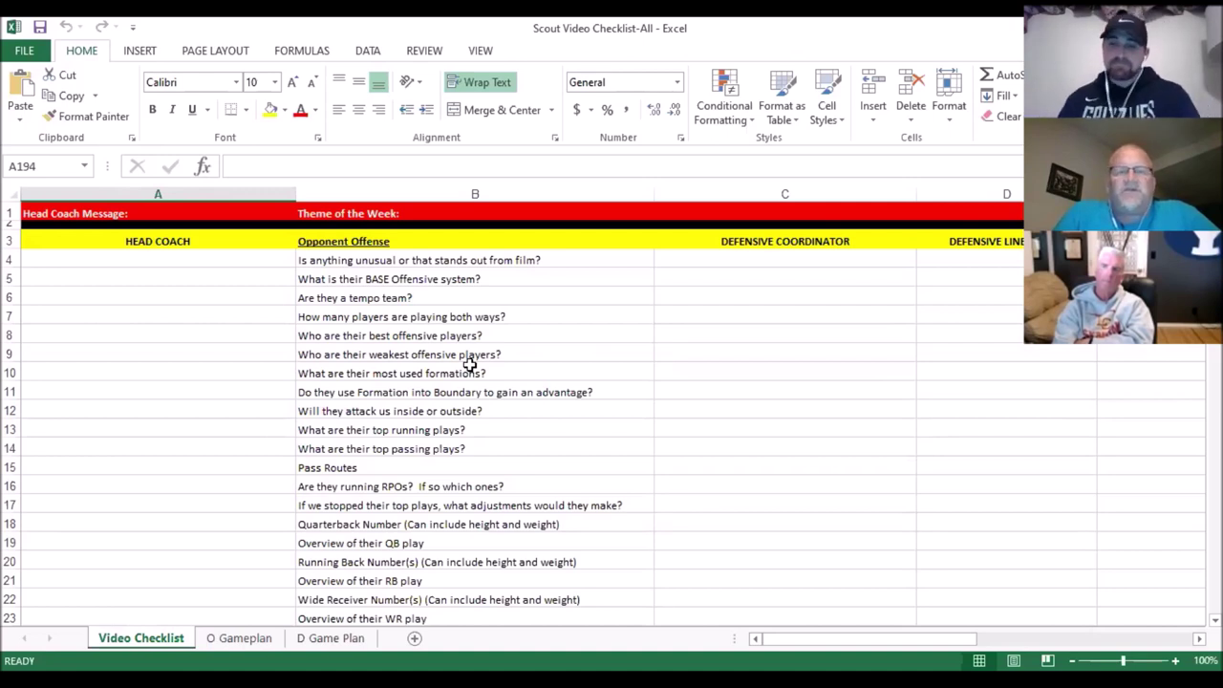
pyautogui.click(508, 86)
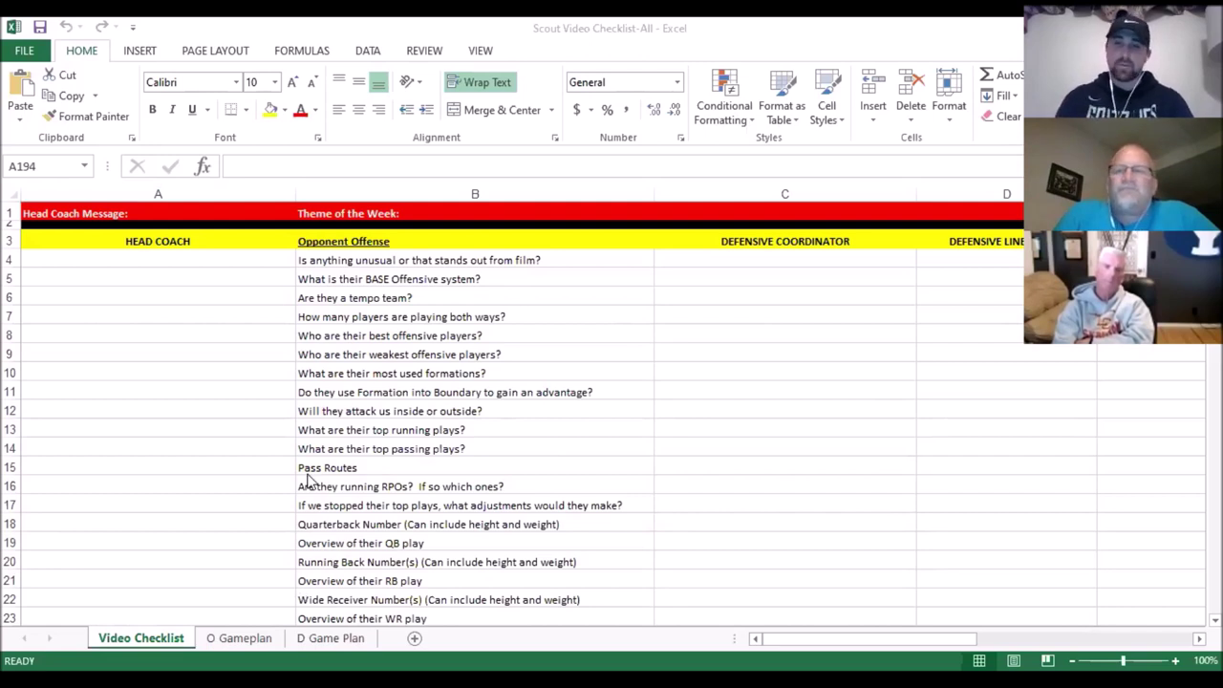
# - Examine the O Gameplan sheet's Best Formations column and its Base Defense and Base Coverages sections, finishing back on the Video Checklist sheet
pyautogui.click(237, 639)
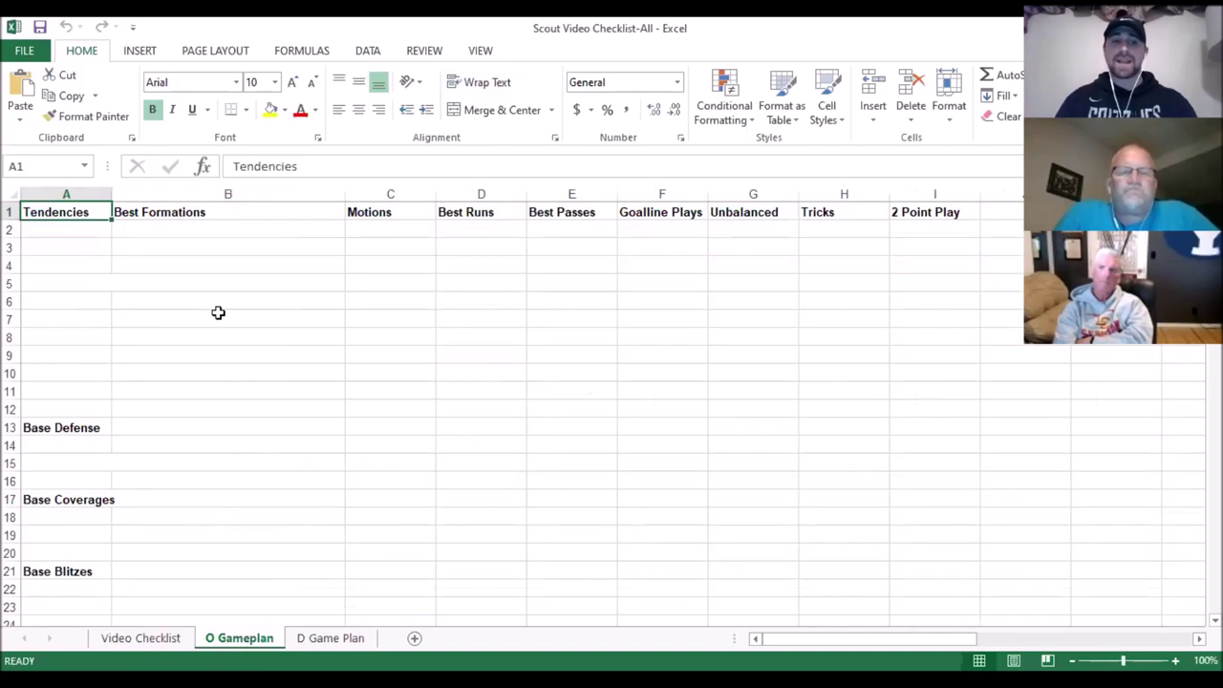
pyautogui.click(179, 304)
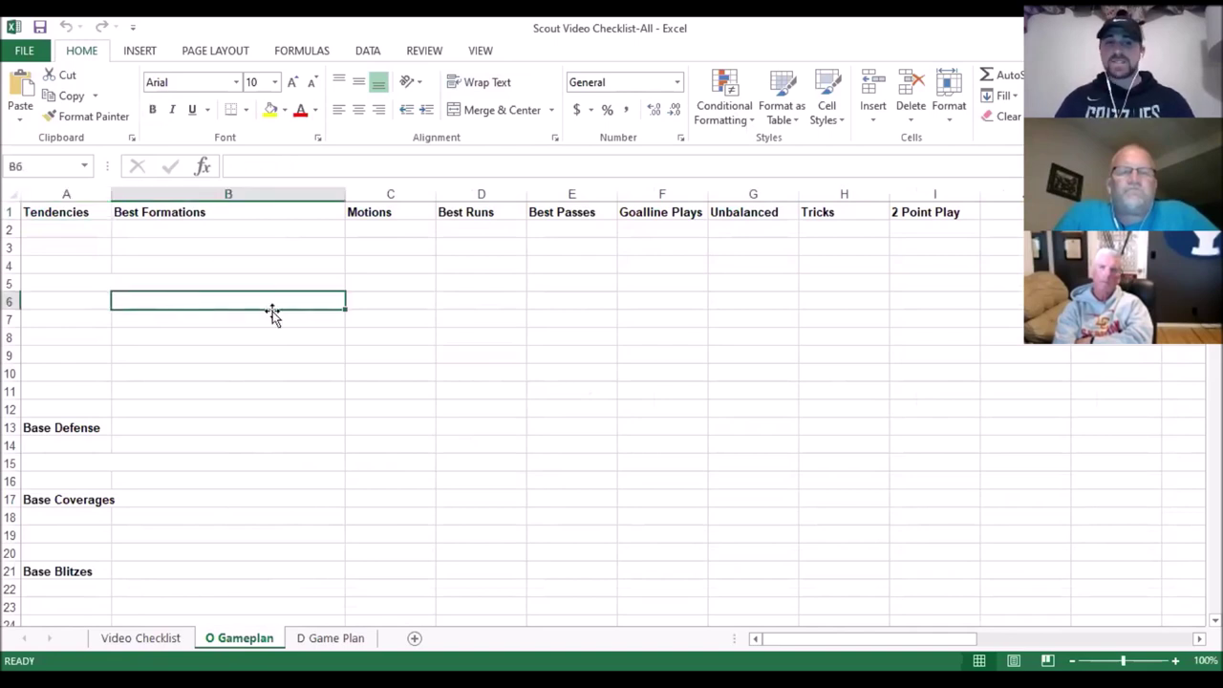
pyautogui.click(147, 235)
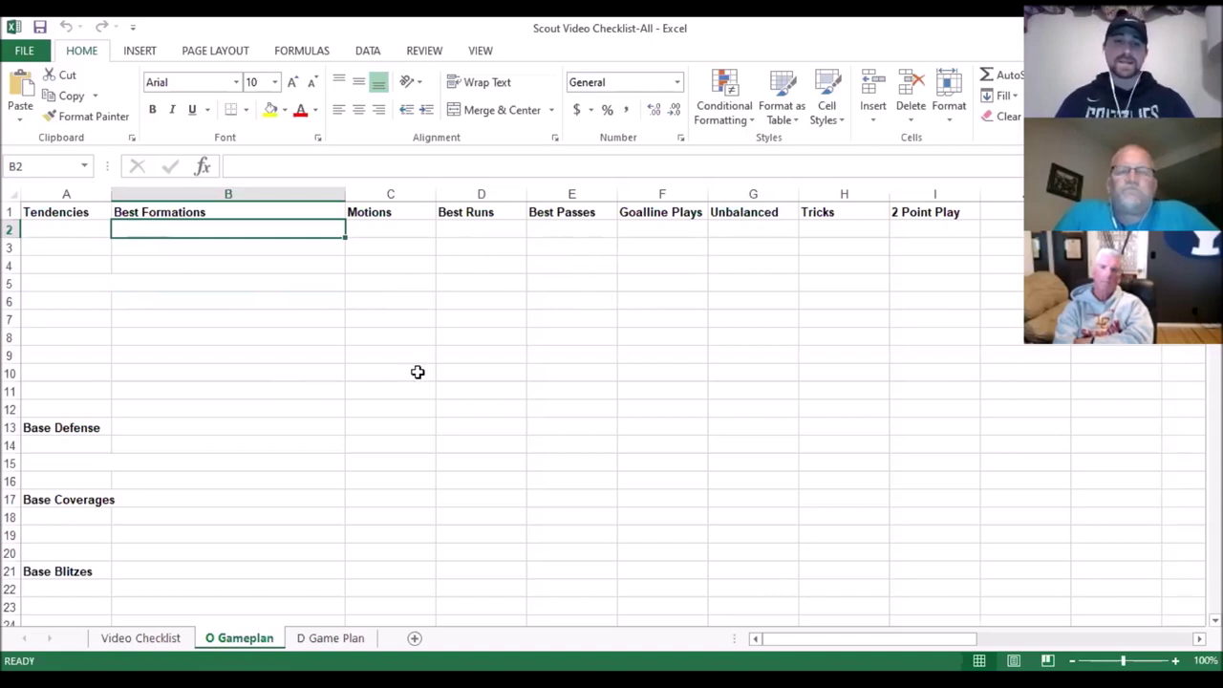
pyautogui.moveTo(101, 442); pyautogui.dragTo(65, 526)
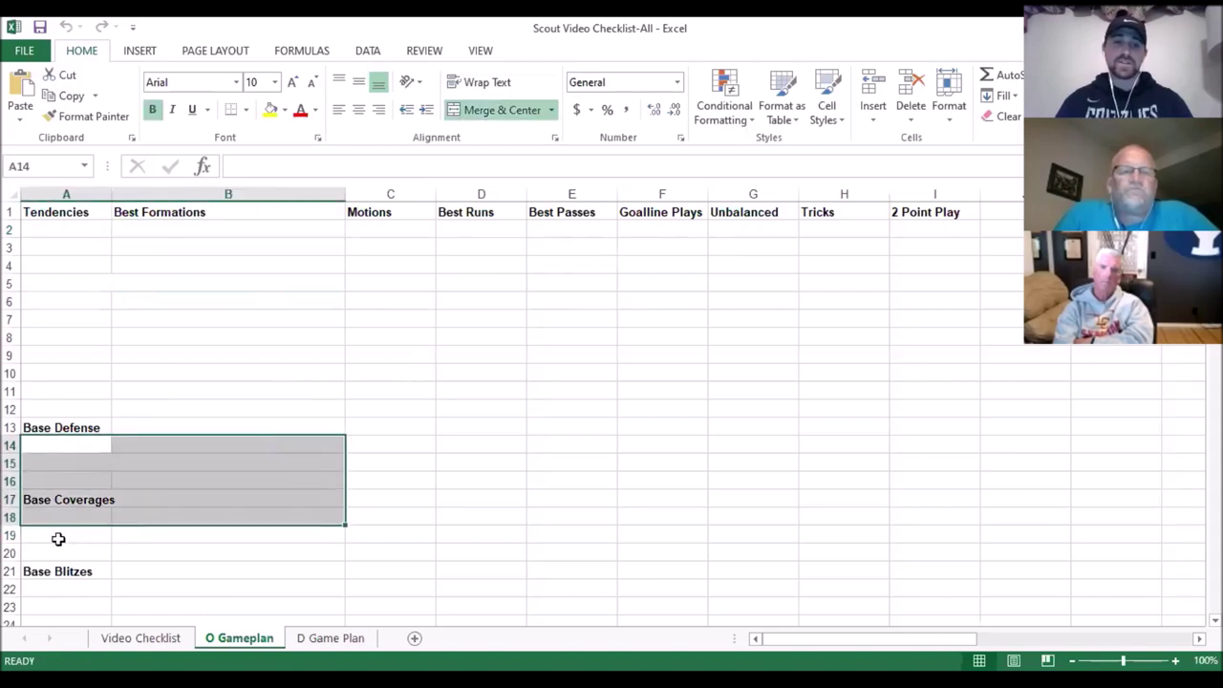
pyautogui.click(58, 537)
pyautogui.scroll(-2, 241, 555)
pyautogui.scroll(2, 241, 554)
pyautogui.click(129, 641)
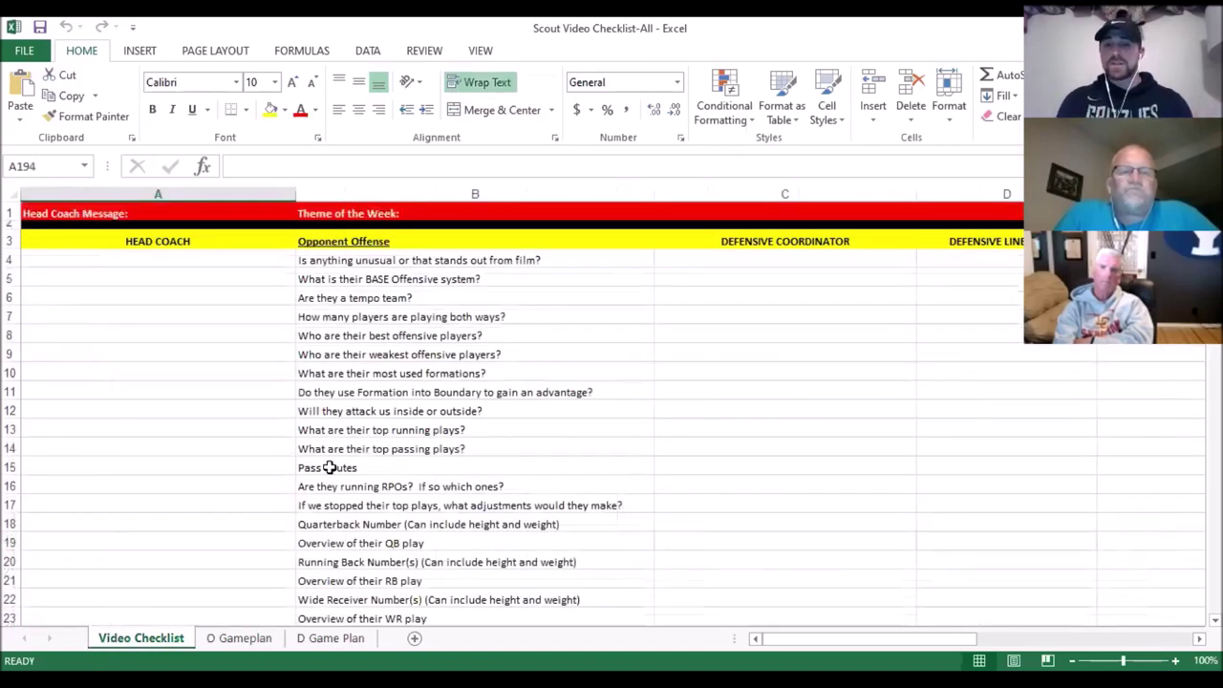
# - Look over the D Game Plan sheet, pointing out the first entry cells under Fronts and Coverages, and leave the sheet
pyautogui.click(236, 640)
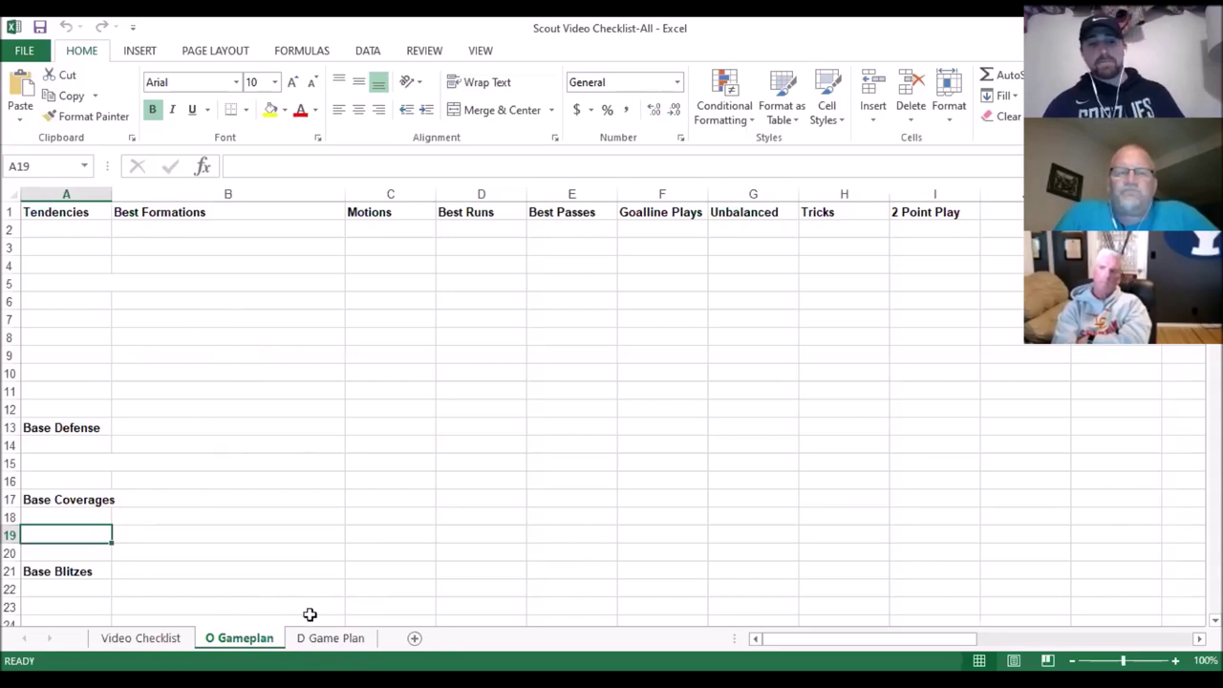
pyautogui.click(332, 640)
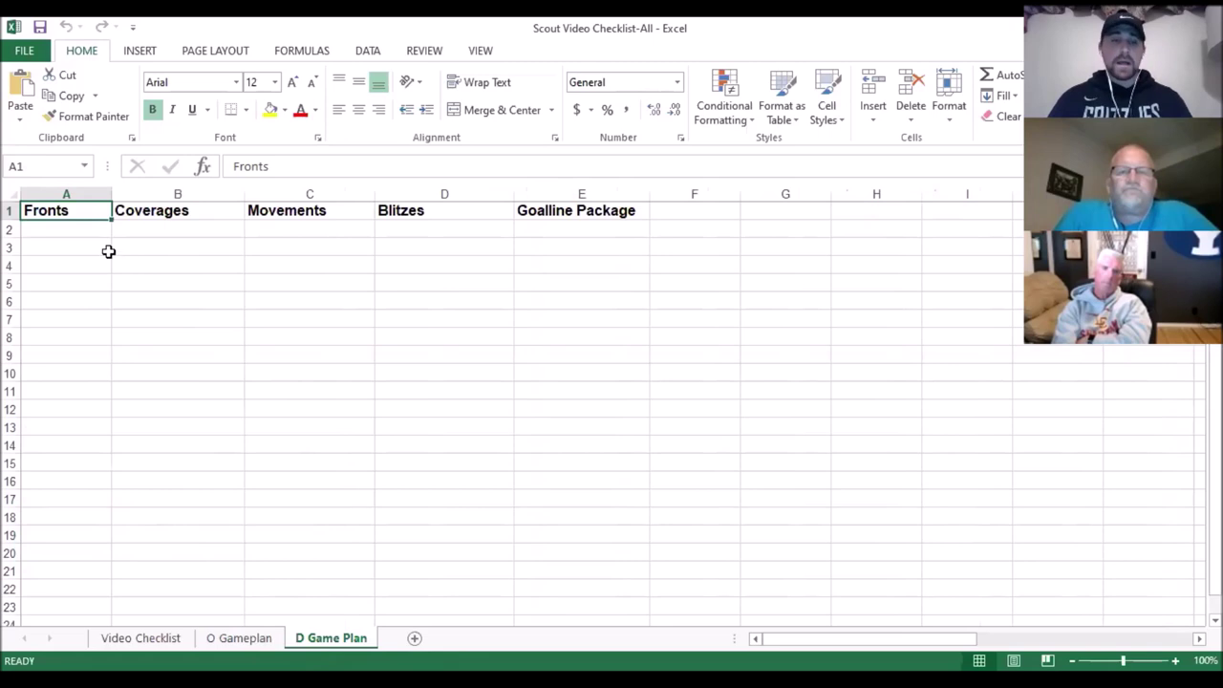
pyautogui.click(75, 235)
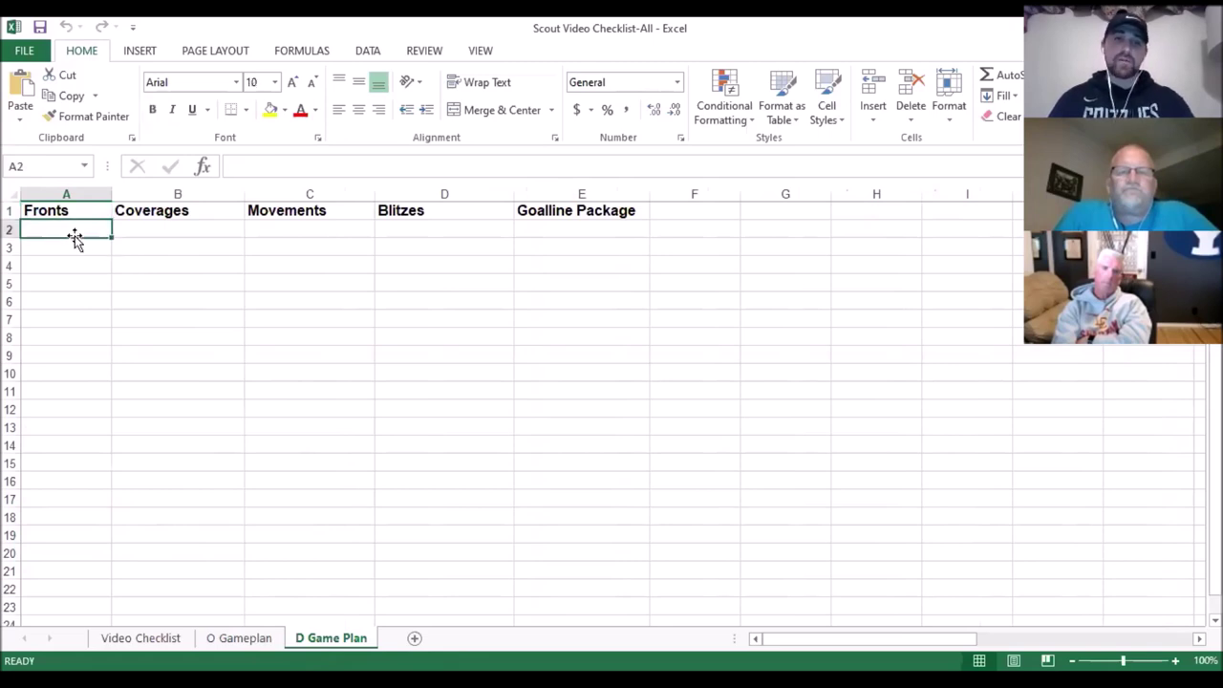
pyautogui.click(185, 233)
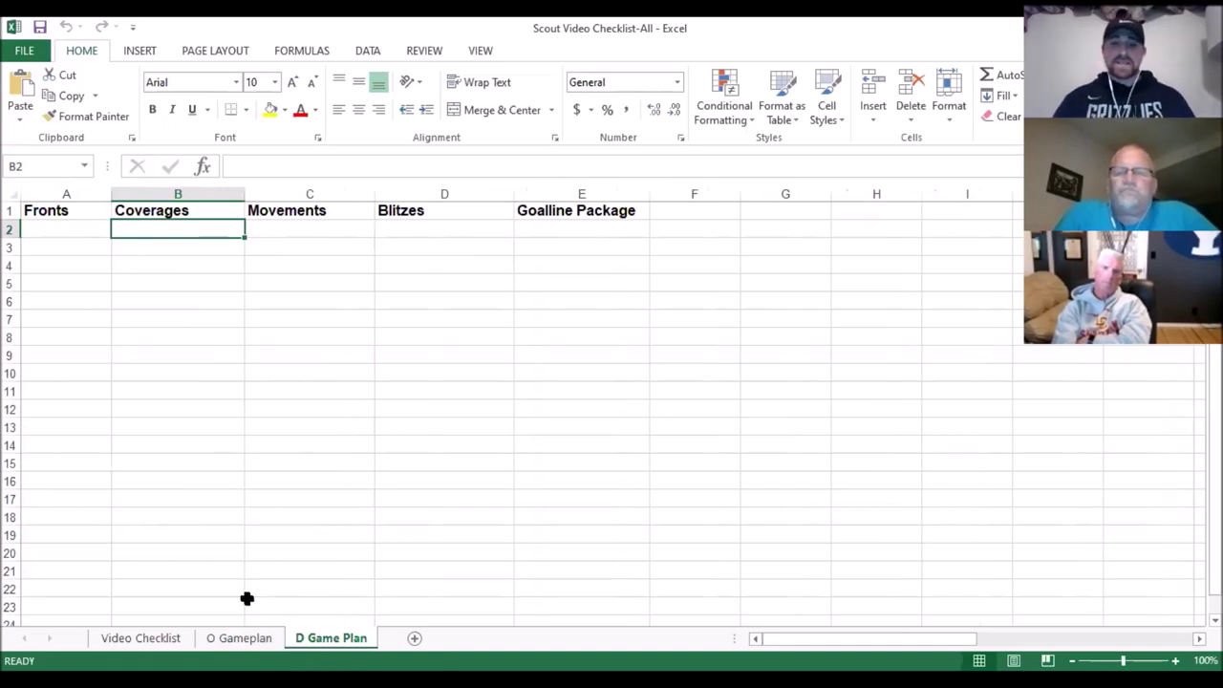
pyautogui.click(239, 638)
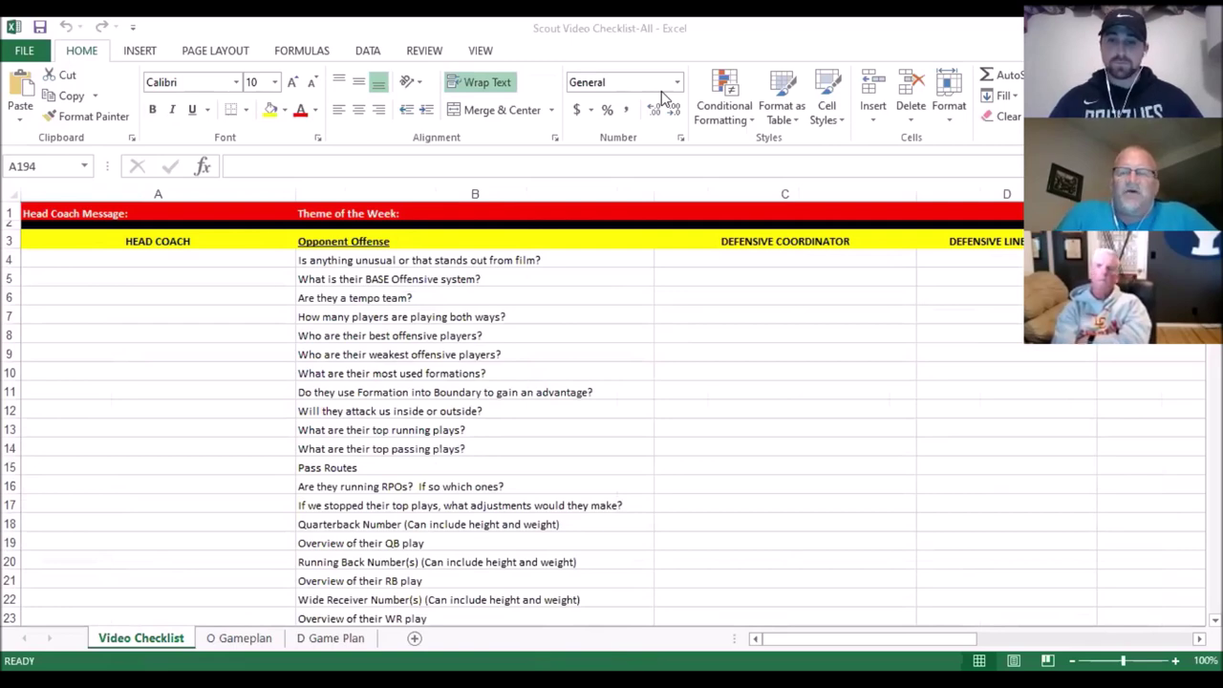
# - Switch to the Offensive Game Plan Template SAMPLE workbook and review the Calls by Down/Distance tables on All Plays through 4th Down
pyautogui.hotkey('alt', 'Tab')
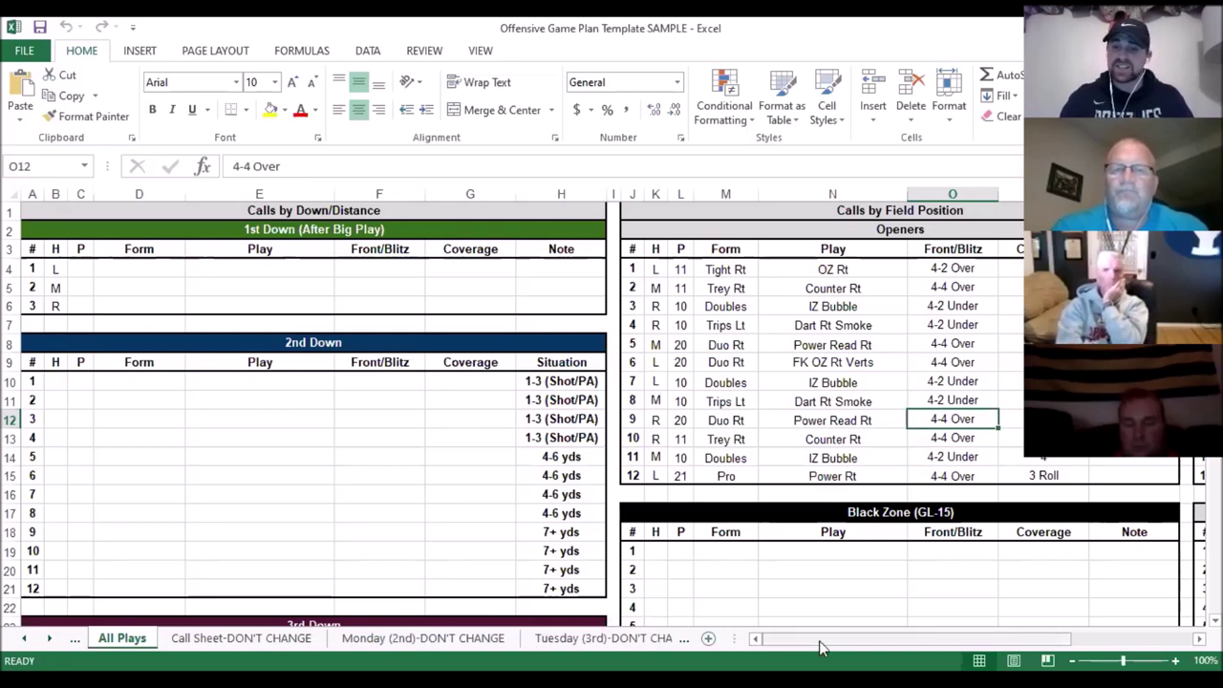
pyautogui.moveTo(820, 647); pyautogui.dragTo(788, 650)
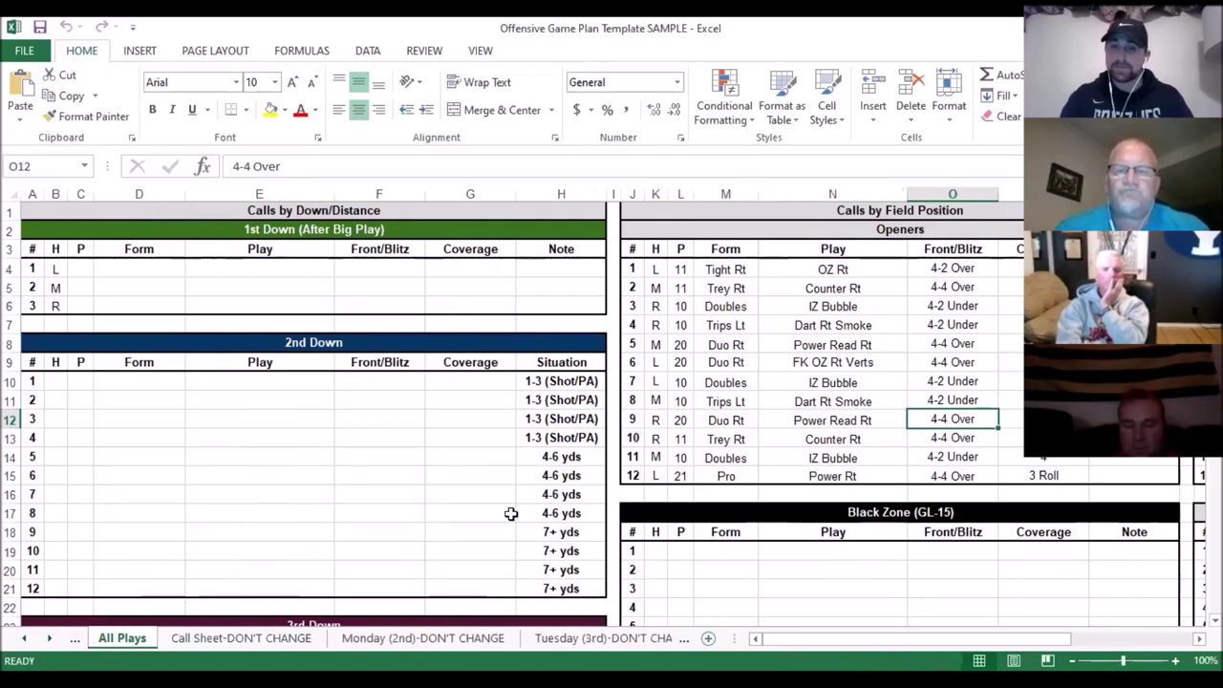
pyautogui.scroll(-12, 511, 514)
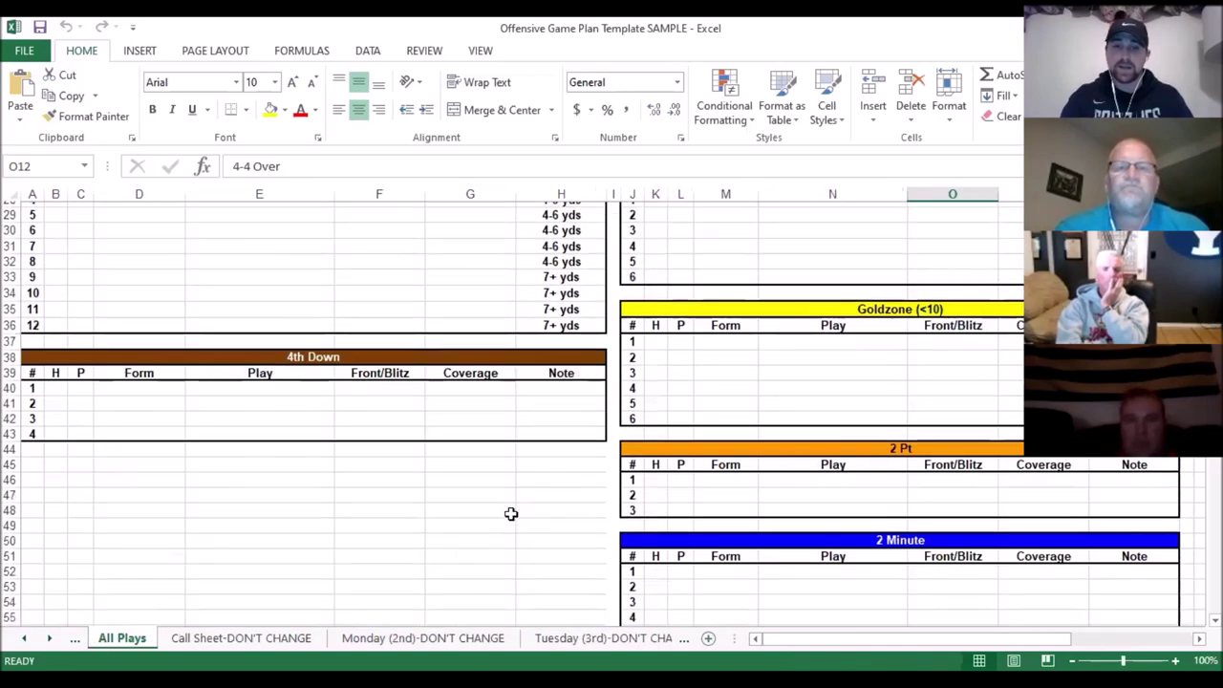
pyautogui.scroll(12, 512, 514)
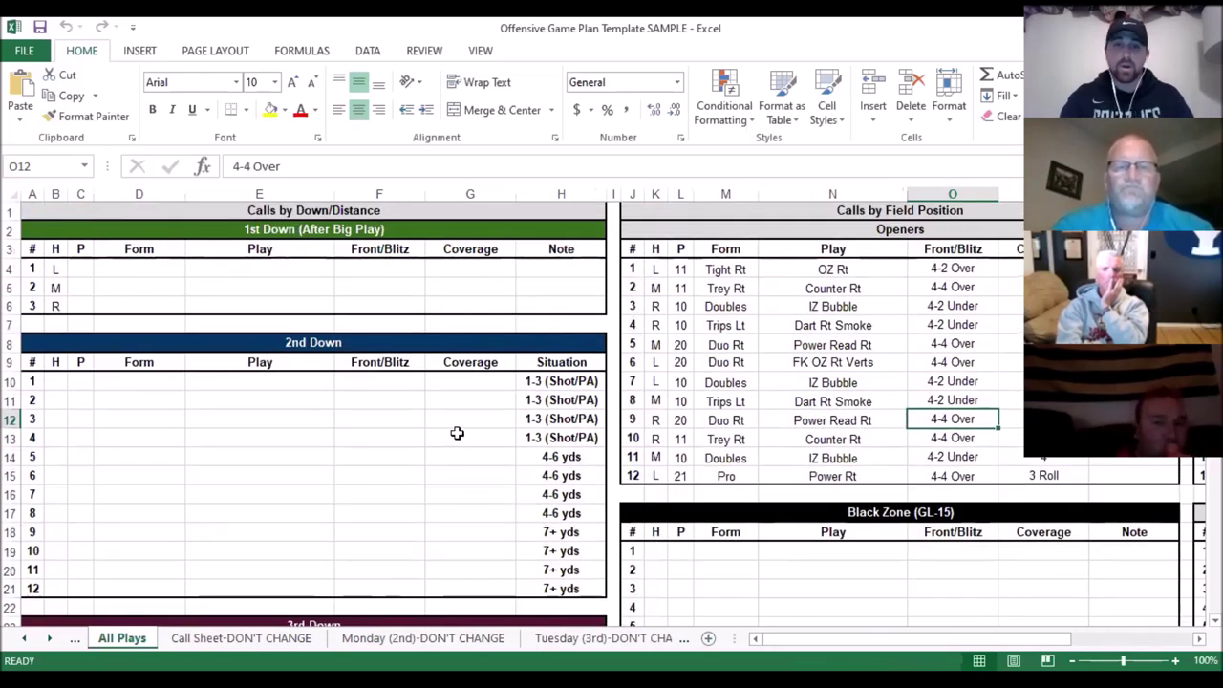
# - Review the Calls by Field Position tables on All Plays, from Openers through Redzone, Goldzone, 2 Pt and 2 Minute to Specials/Wrinkles
pyautogui.moveTo(833, 640); pyautogui.dragTo(770, 655)
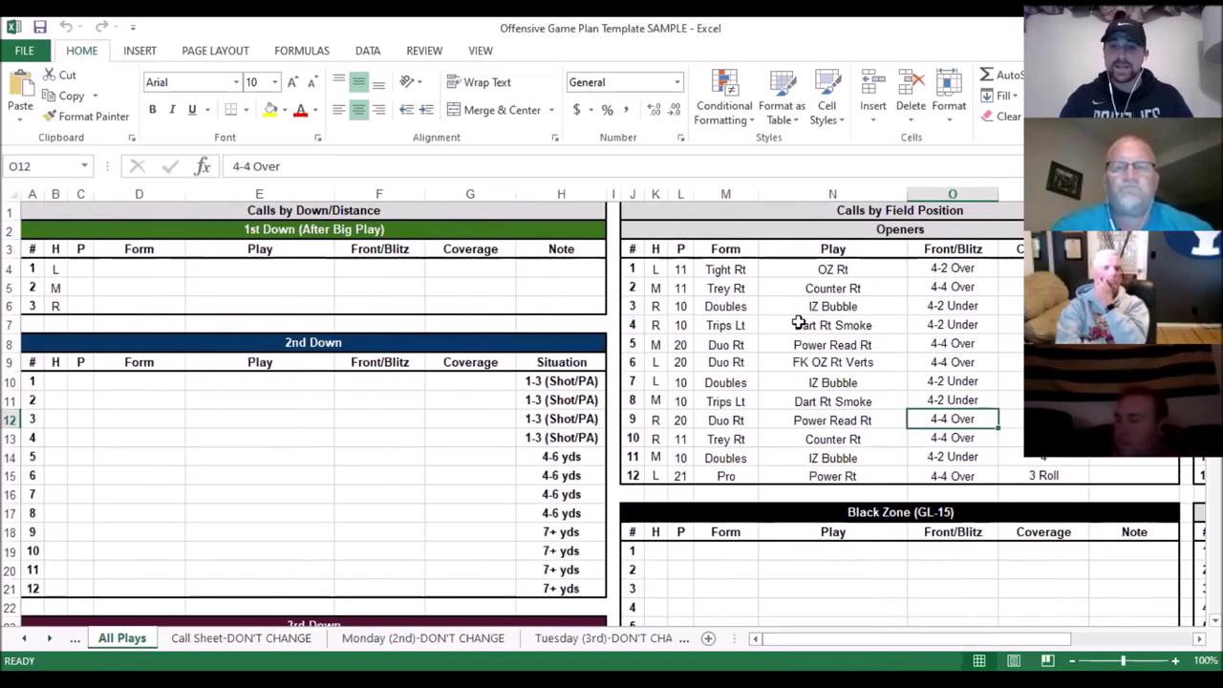
pyautogui.moveTo(838, 640); pyautogui.dragTo(957, 641)
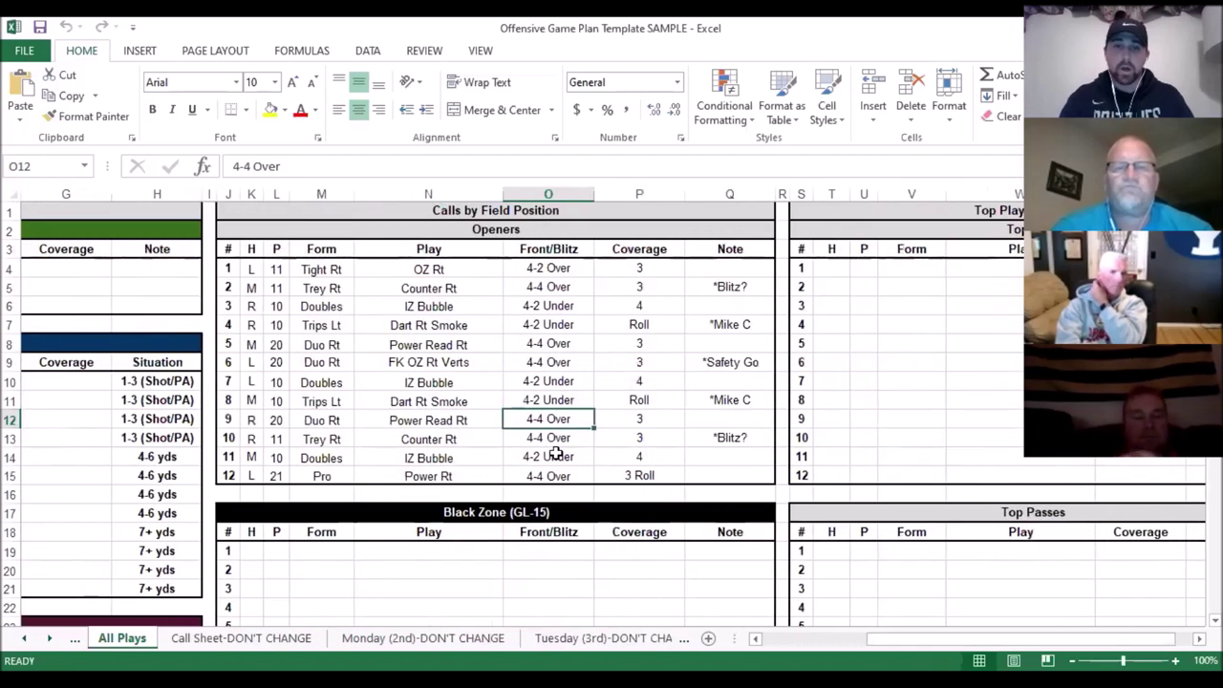
pyautogui.scroll(-4, 555, 453)
pyautogui.scroll(-3, 555, 453)
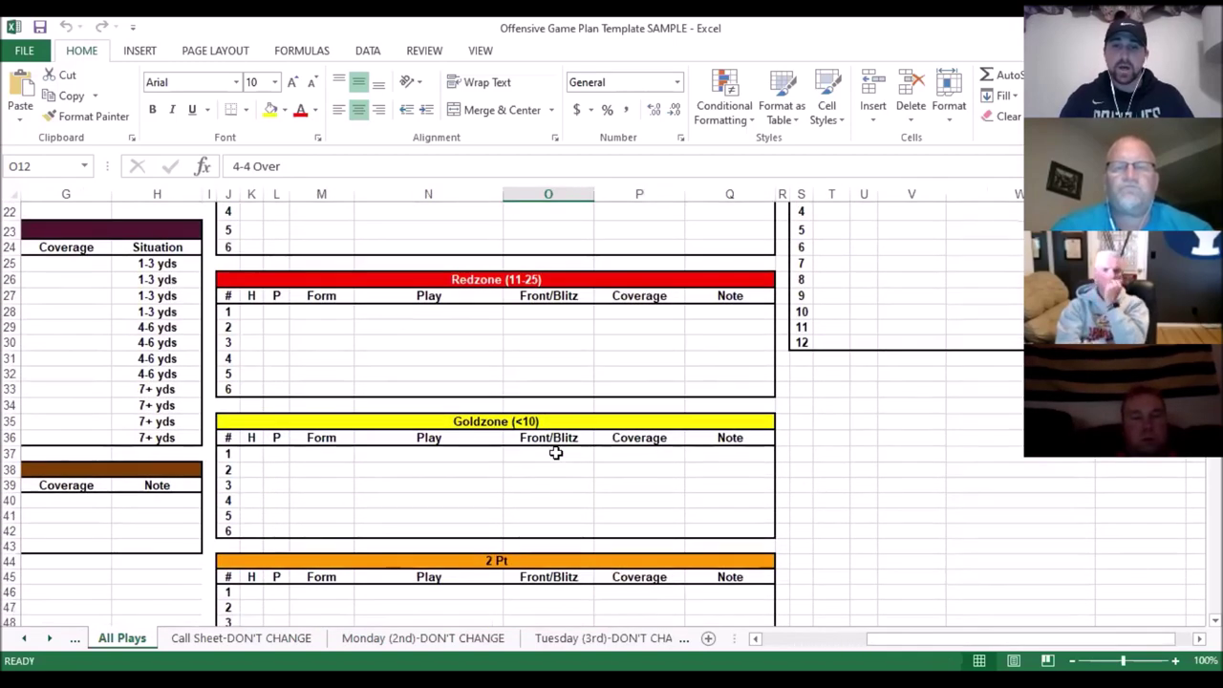
pyautogui.scroll(-2, 556, 453)
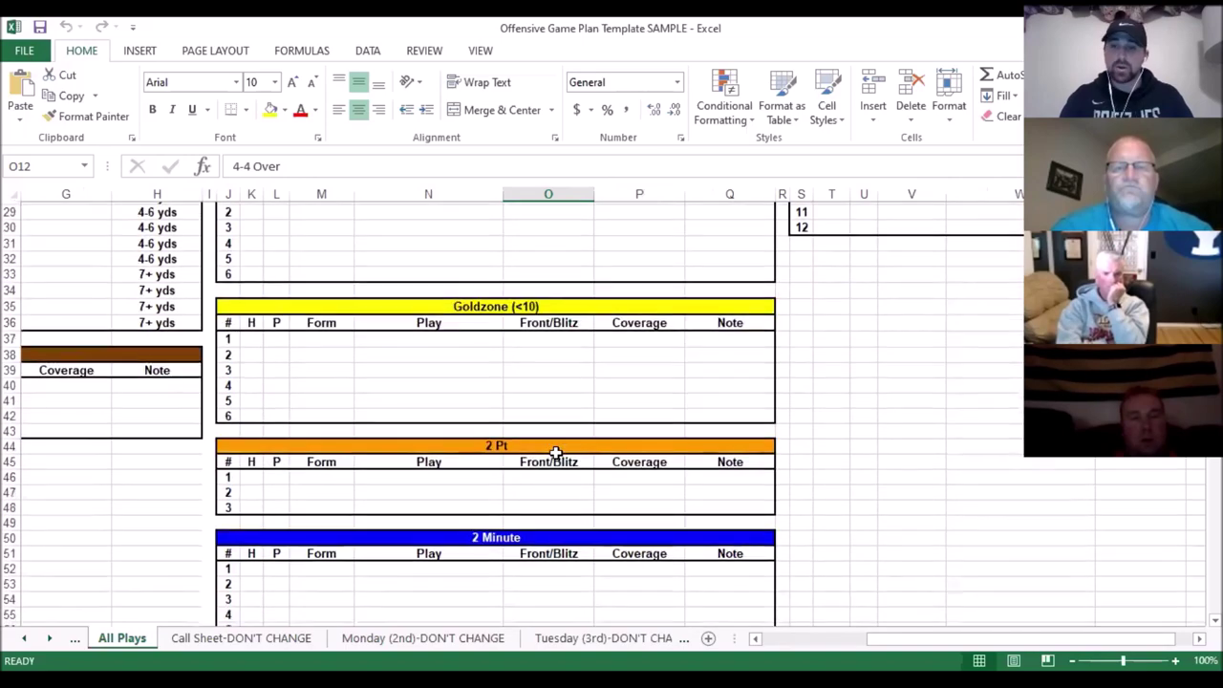
pyautogui.scroll(-5, 555, 453)
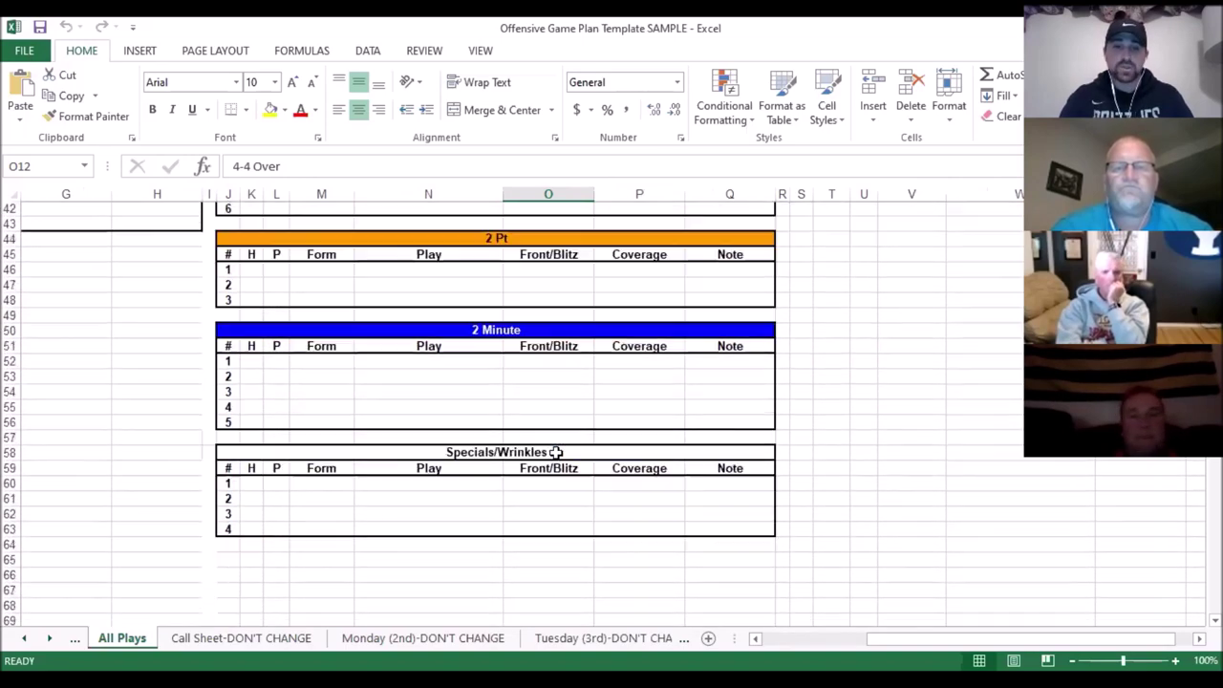
pyautogui.scroll(14, 555, 453)
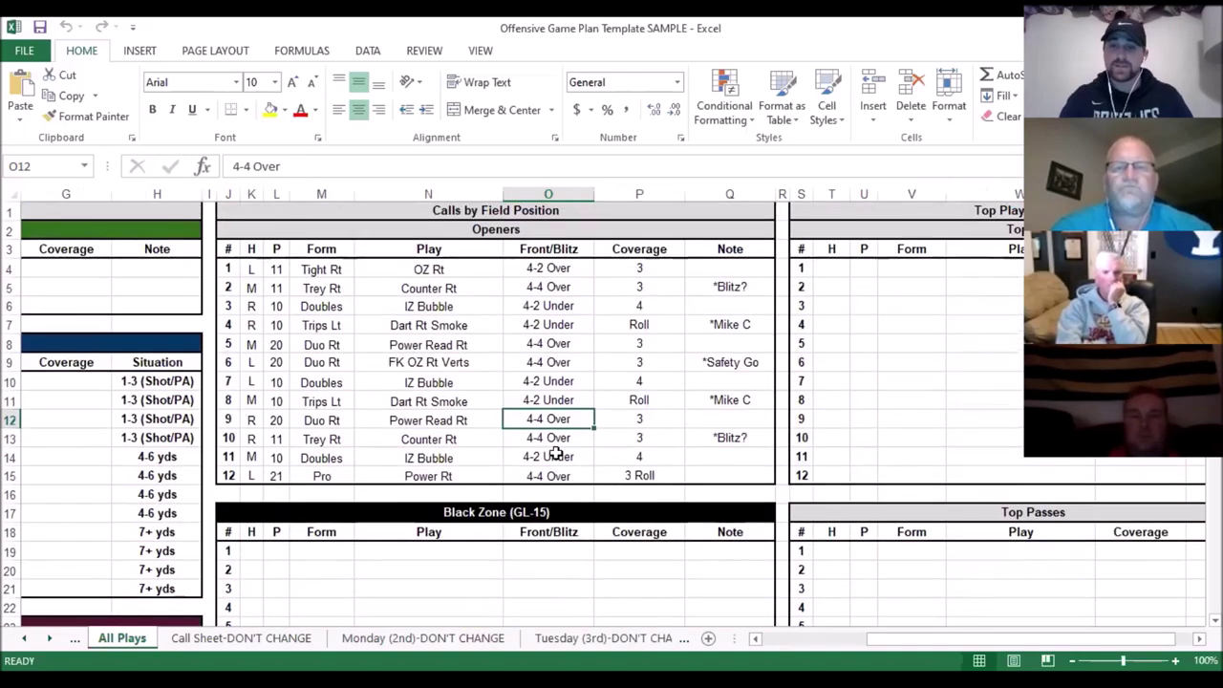
# - View the Top Runs and Top Passes tables, check the Openers' coverages and notes, and return to the Down/Distance tables
pyautogui.moveTo(959, 638); pyautogui.dragTo(974, 640)
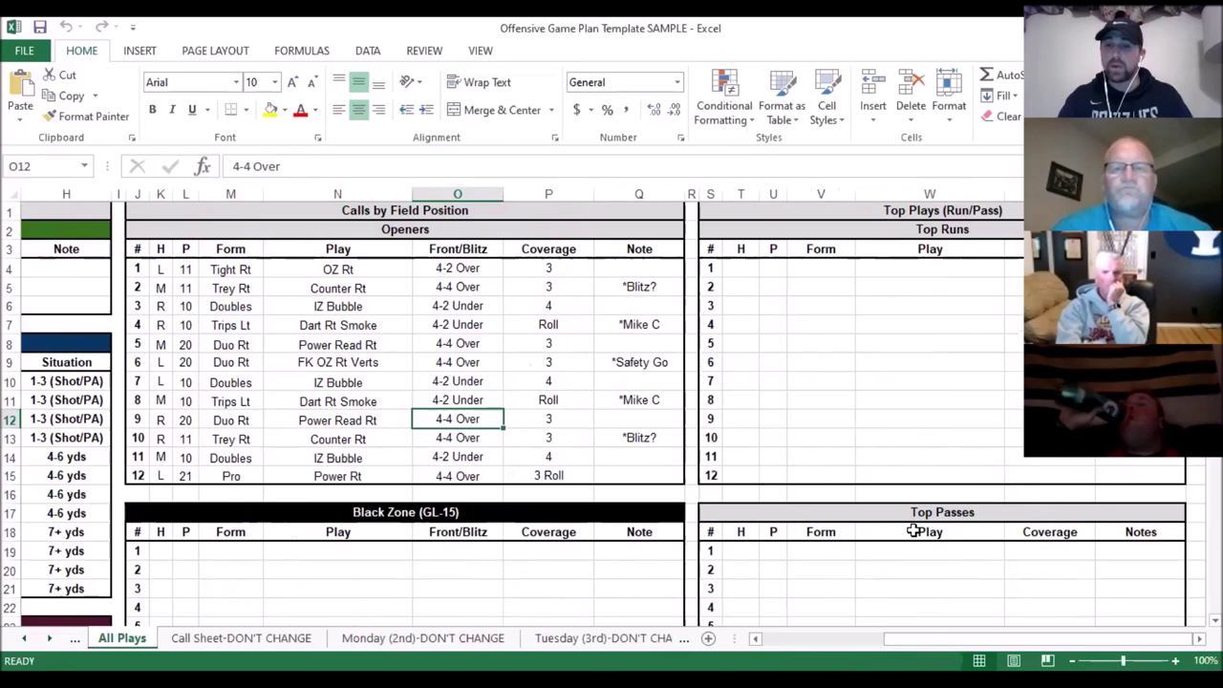
pyautogui.moveTo(940, 646); pyautogui.dragTo(817, 646)
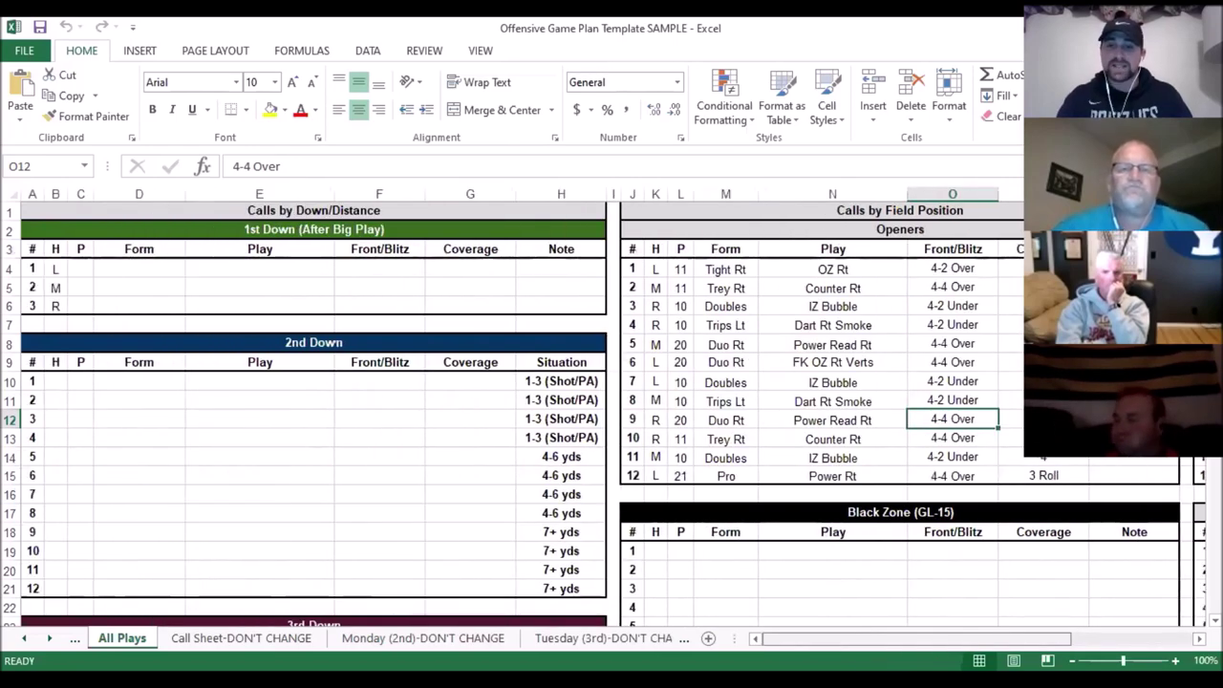
pyautogui.moveTo(817, 638); pyautogui.dragTo(908, 638)
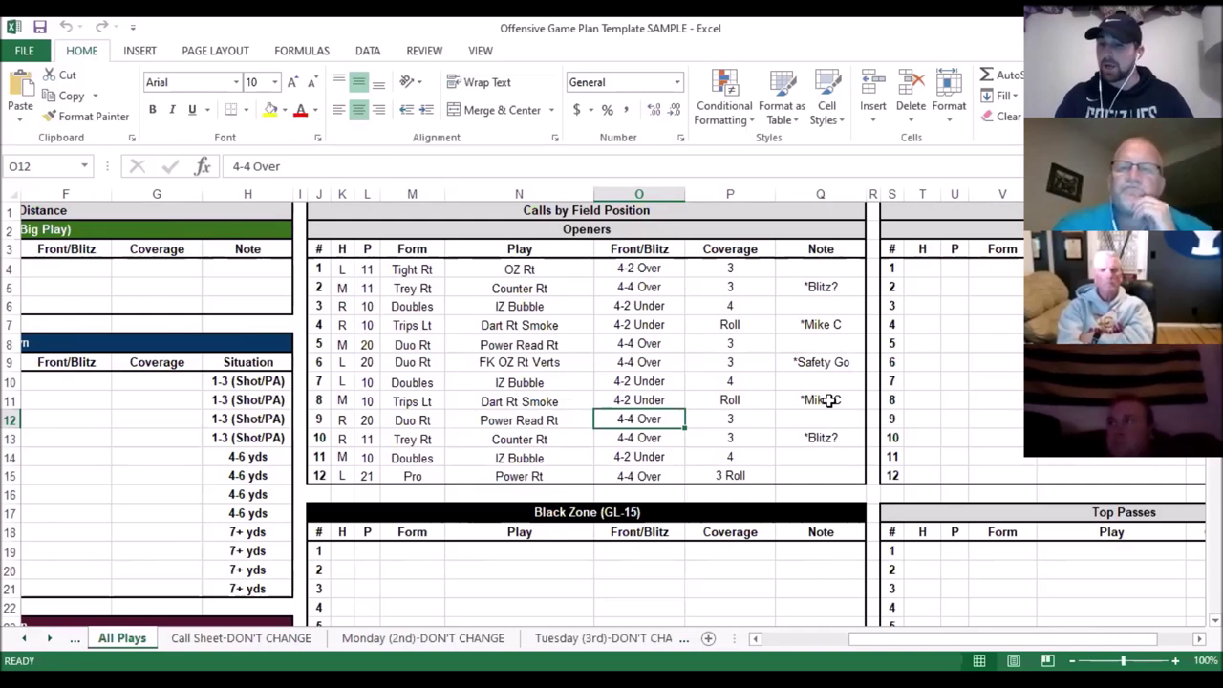
pyautogui.moveTo(898, 646); pyautogui.dragTo(814, 647)
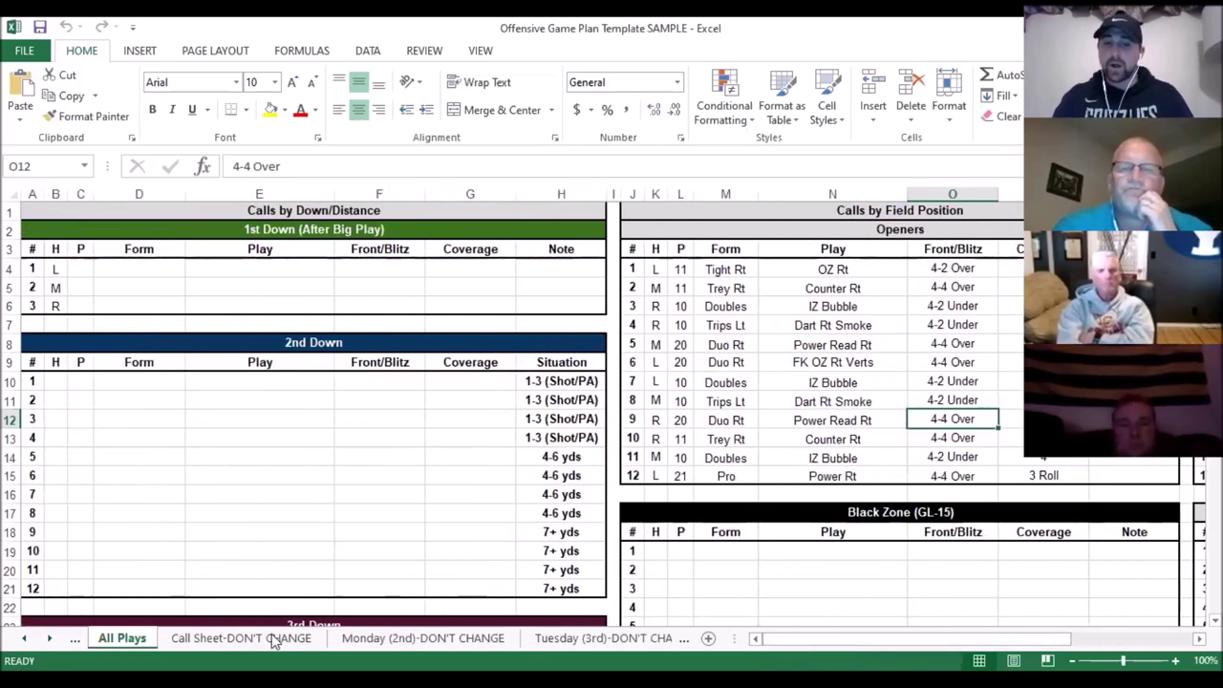
# - Examine the Call Sheet-DON'T CHANGE sheet, covering the Openers' formation, play and Result columns and the zone and down sections below
pyautogui.click(237, 640)
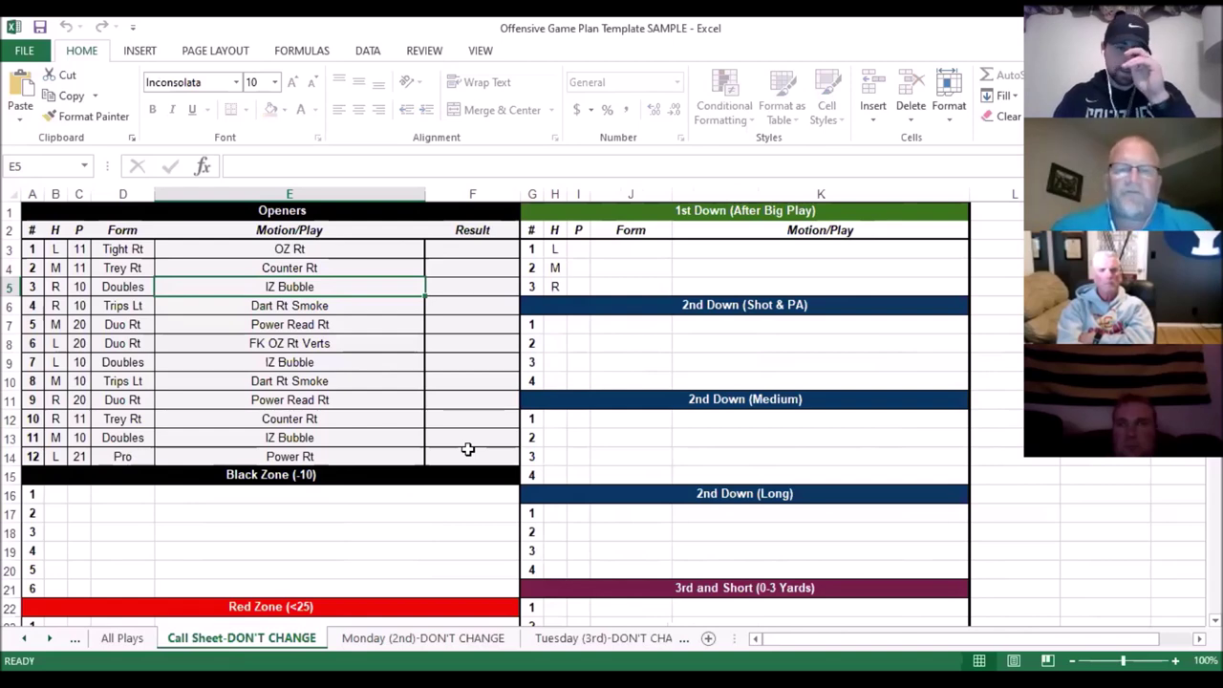
pyautogui.click(337, 400)
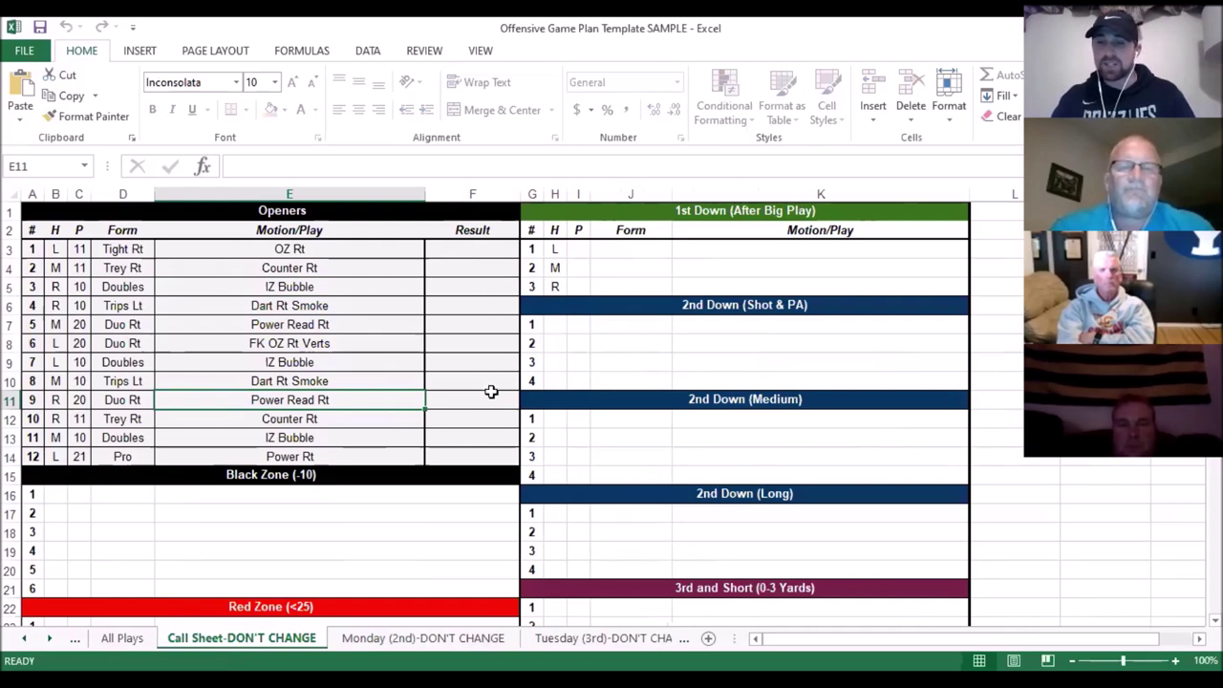
pyautogui.click(127, 249)
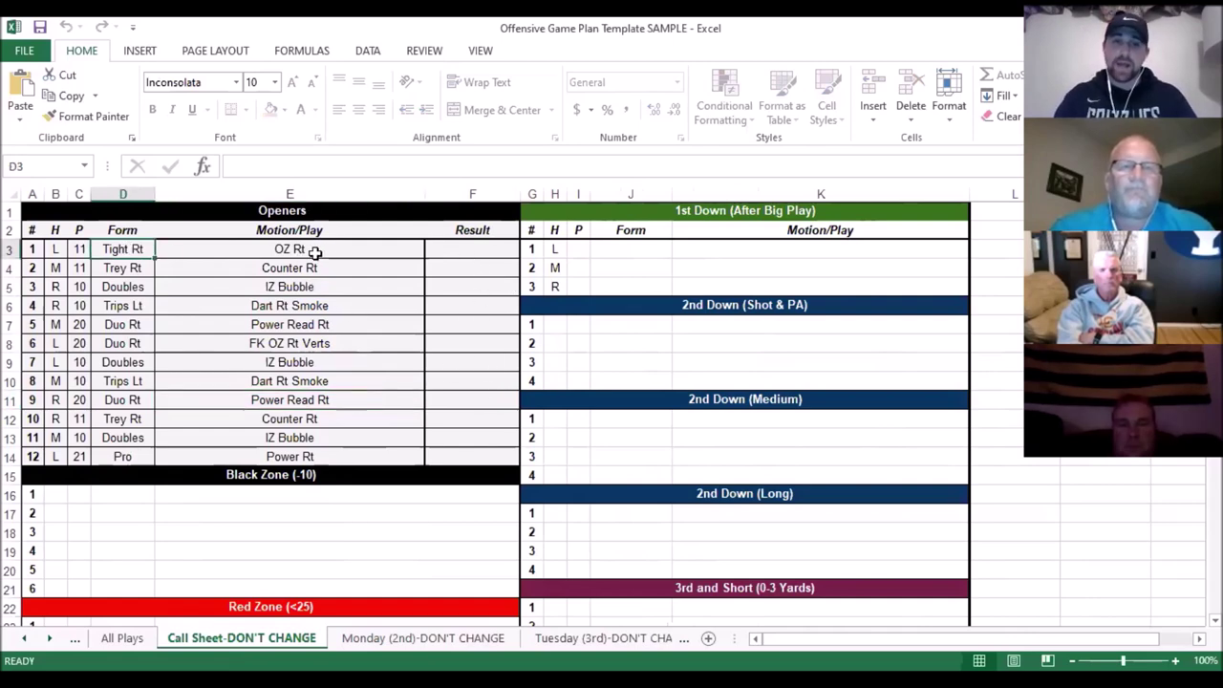
pyautogui.click(457, 249)
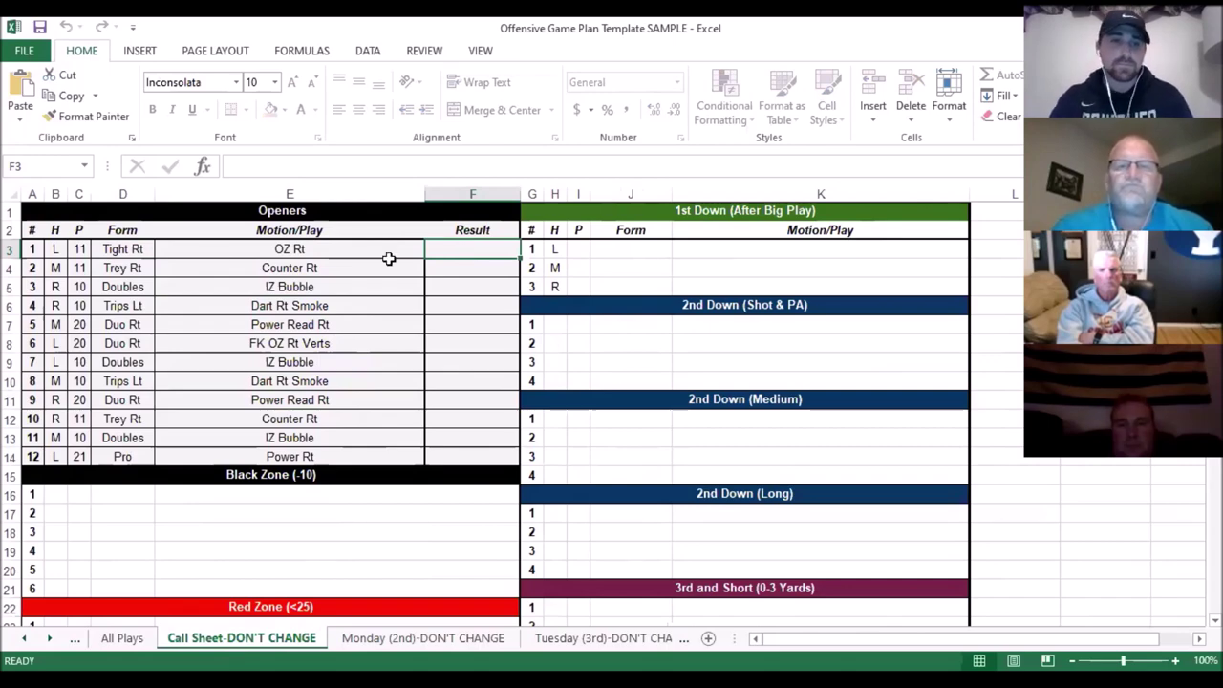
pyautogui.scroll(-4, 311, 386)
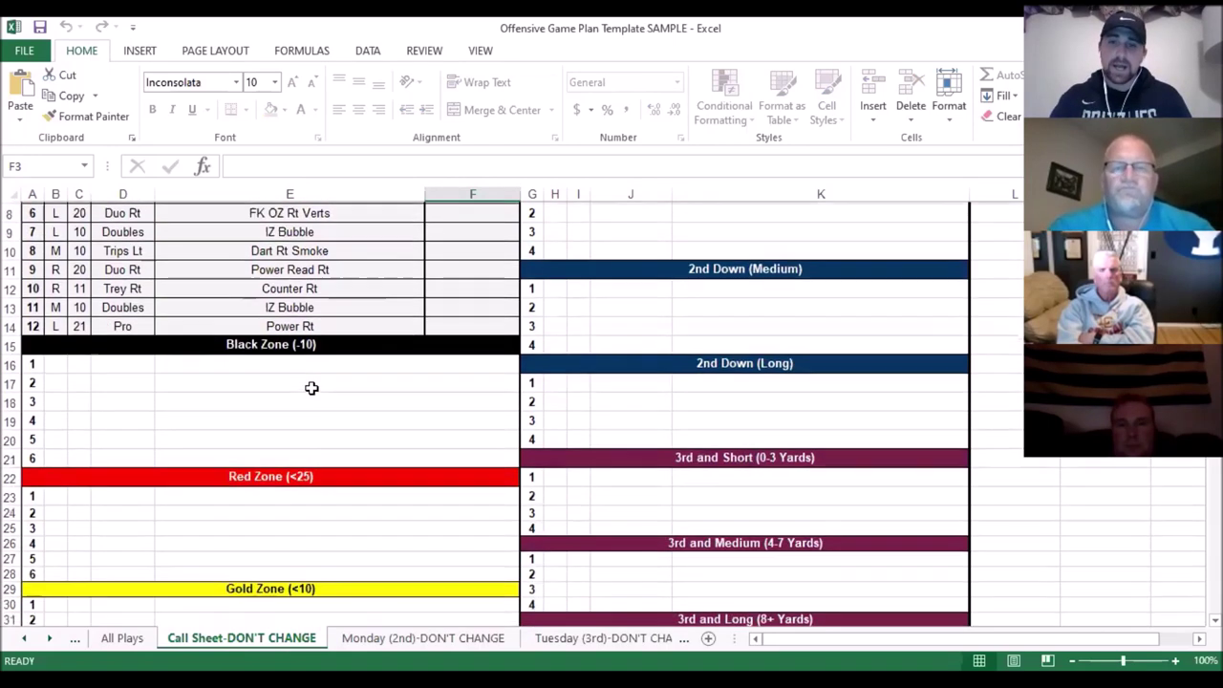
pyautogui.scroll(-3, 310, 386)
pyautogui.scroll(7, 311, 386)
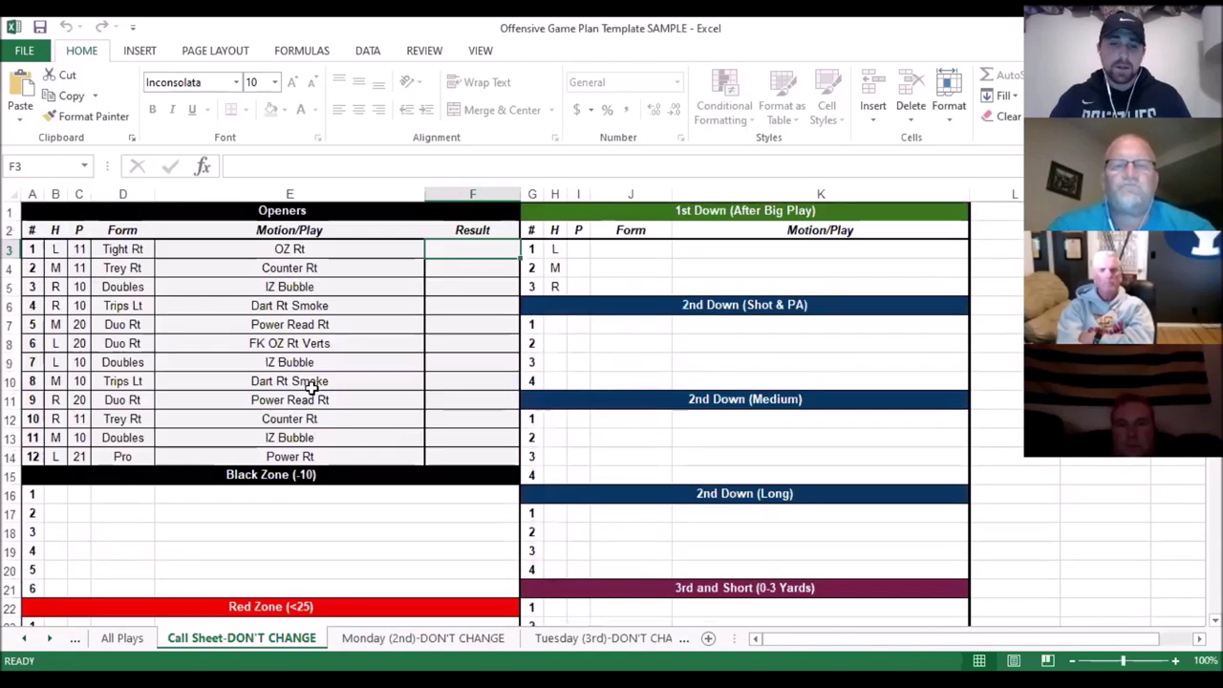
# - Open the Monday (2nd)-DON'T CHANGE sheet and inspect its practice tables down to the first Team (2nd) situation cell
pyautogui.click(384, 639)
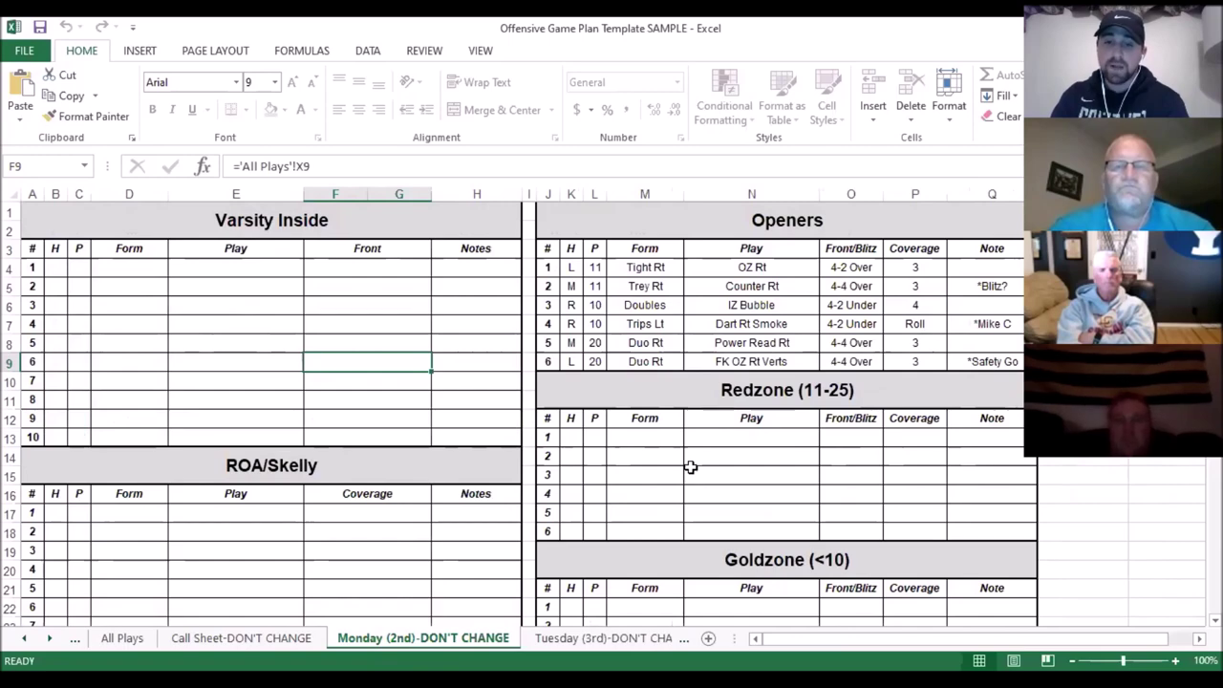
pyautogui.scroll(-4, 689, 466)
pyautogui.scroll(-3, 690, 467)
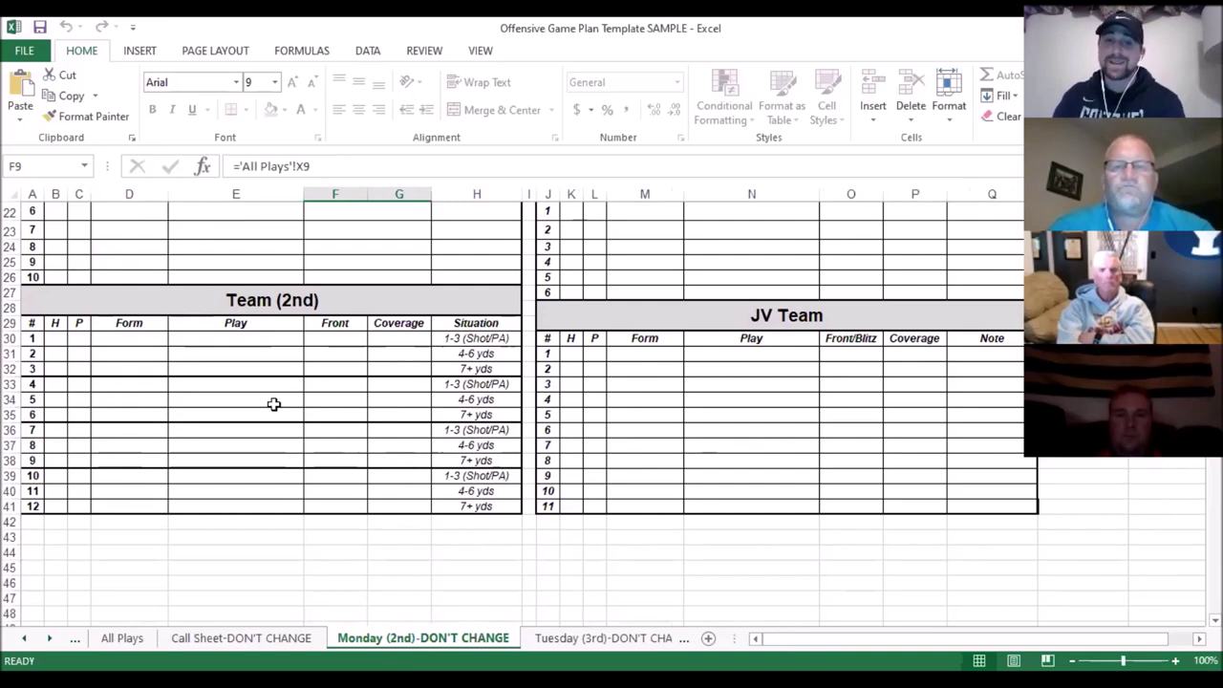
pyautogui.click(505, 341)
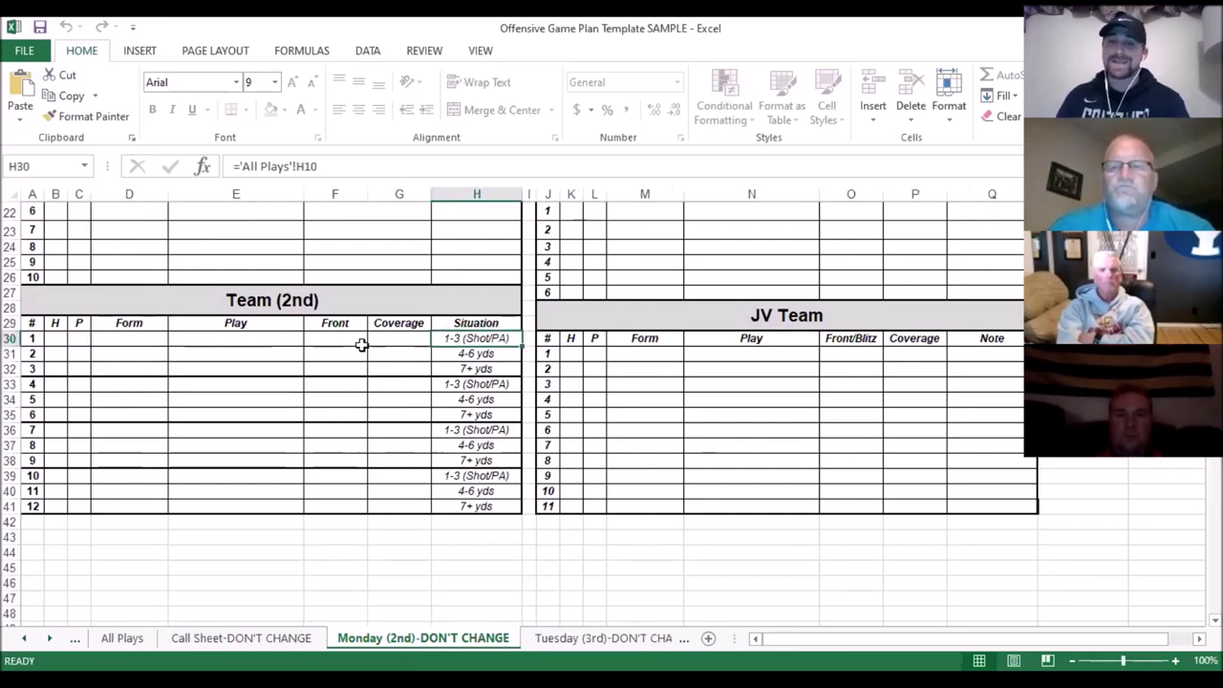
# - Inspect the formulas in the Team (2nd) situation cells for the medium, long and next short-yardage rows
pyautogui.click(505, 356)
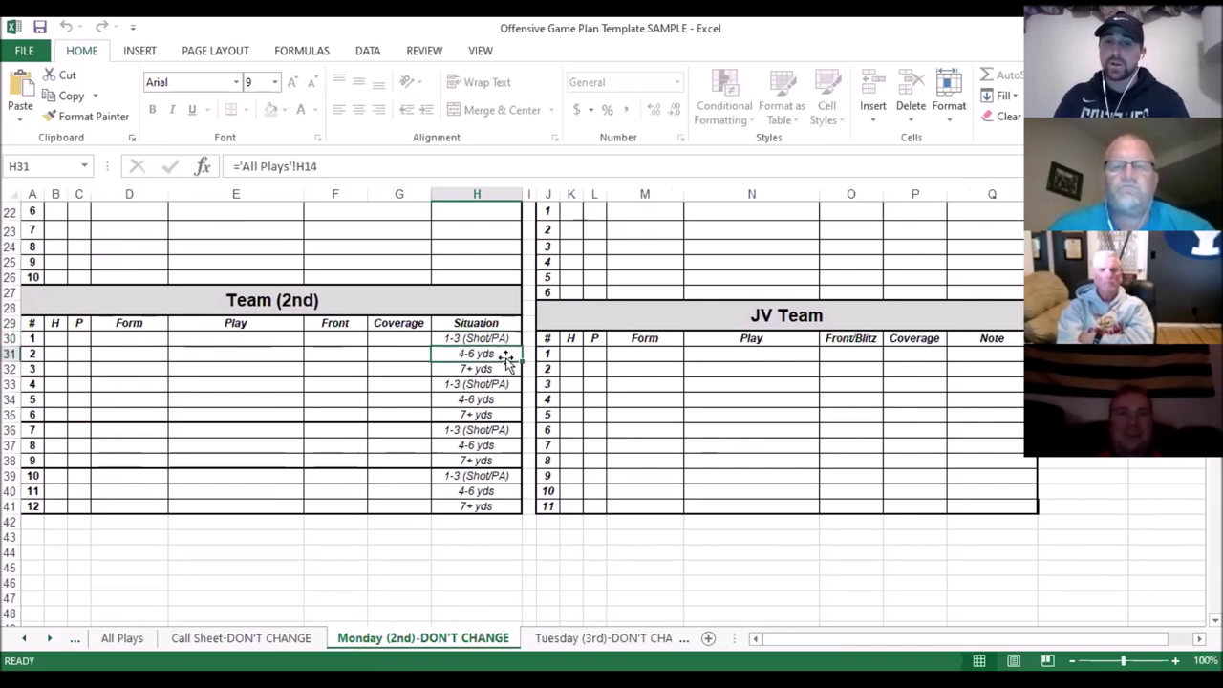
pyautogui.press('Down')
pyautogui.press('Down')
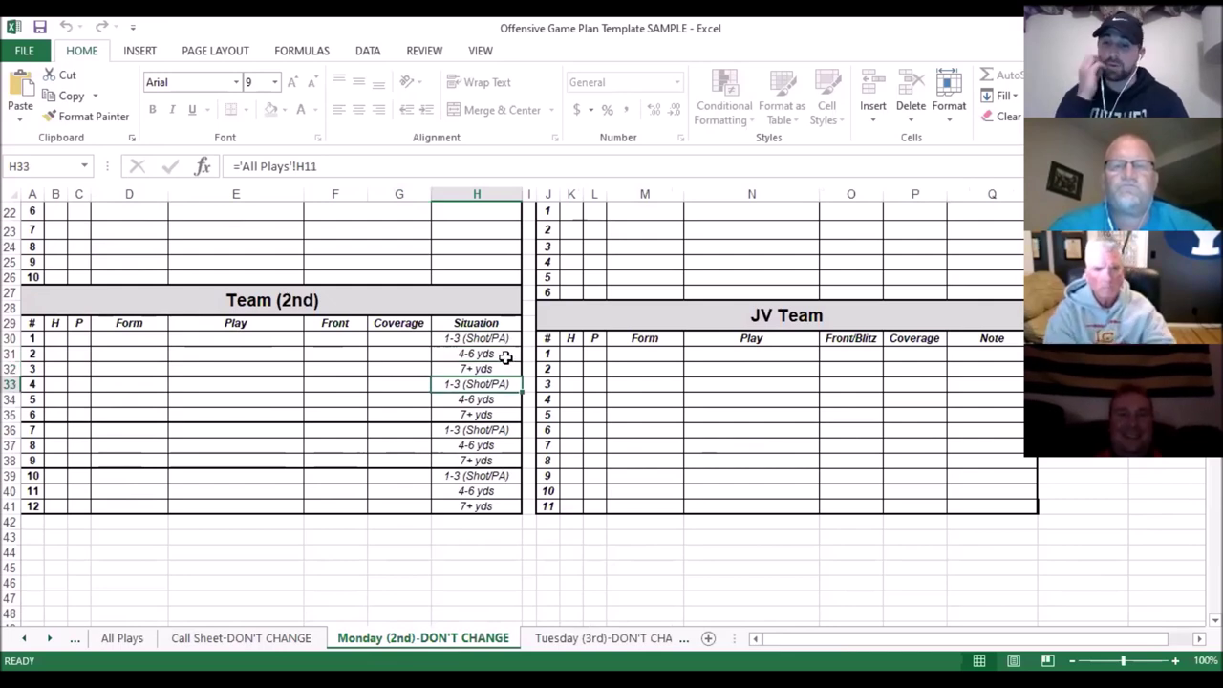
# - Open the Tuesday (3rd)-DON'T CHANGE sheet and review its practice tables from Varsity Inside and Openers down to Team (3rd)
pyautogui.click(573, 637)
pyautogui.click(423, 507)
pyautogui.scroll(5, 423, 504)
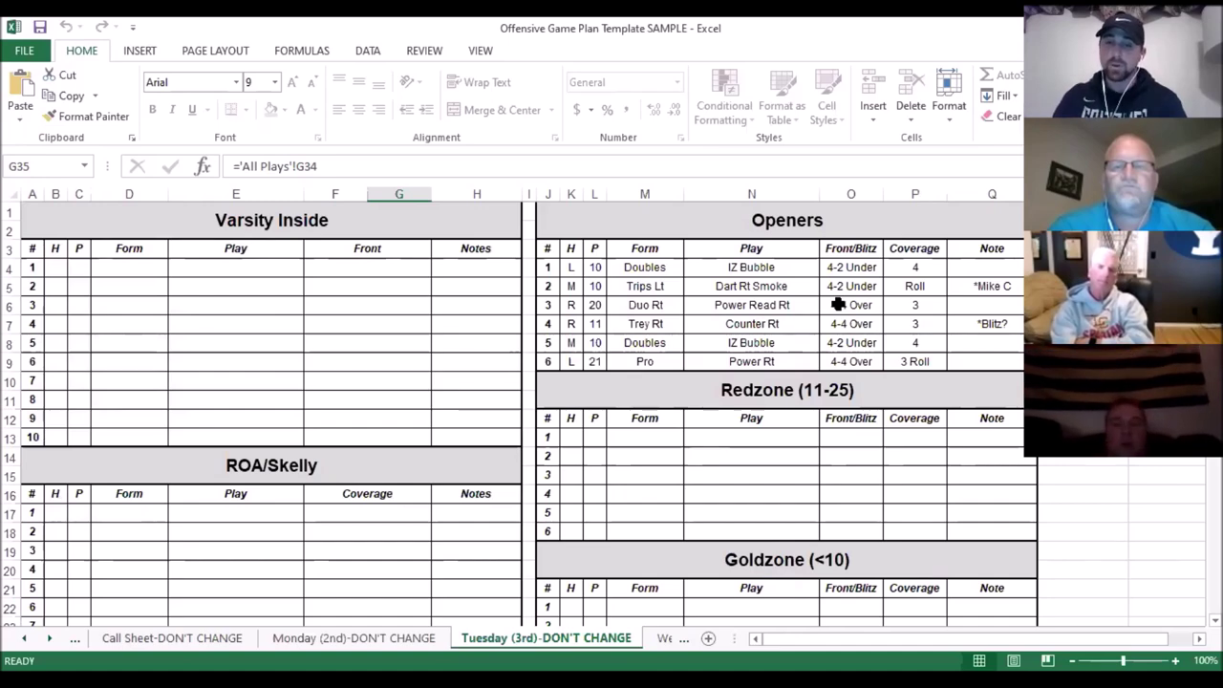
pyautogui.scroll(-2, 653, 415)
pyautogui.scroll(2, 653, 416)
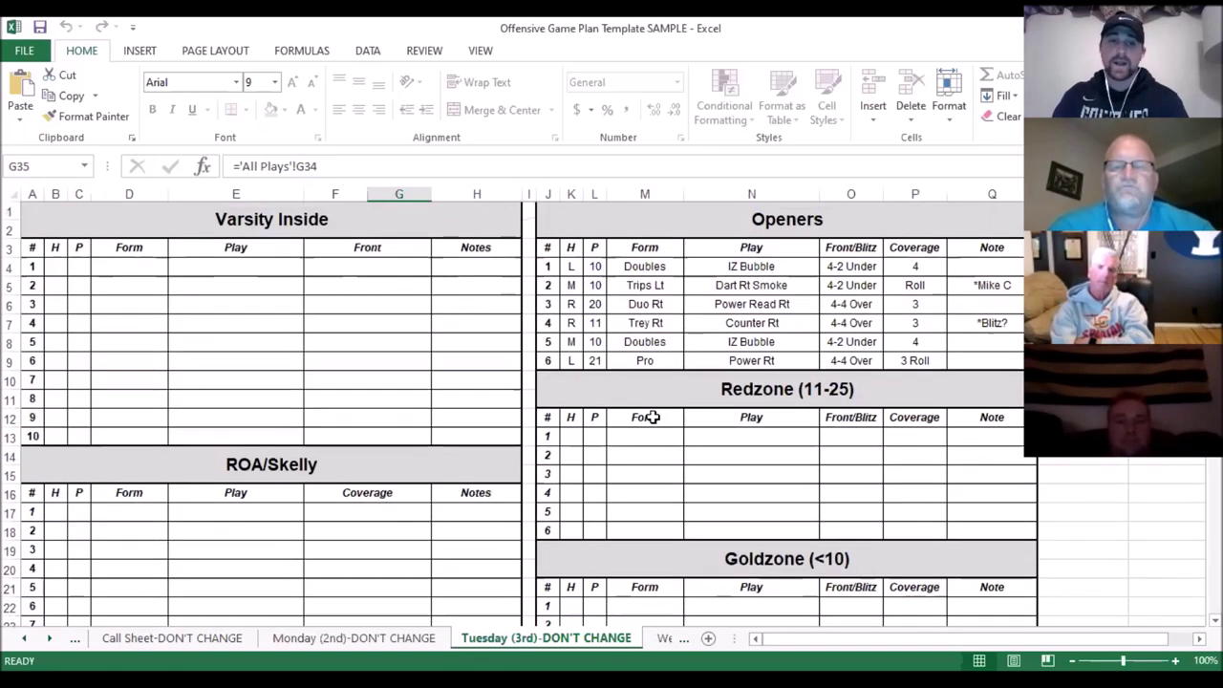
pyautogui.scroll(-7, 653, 417)
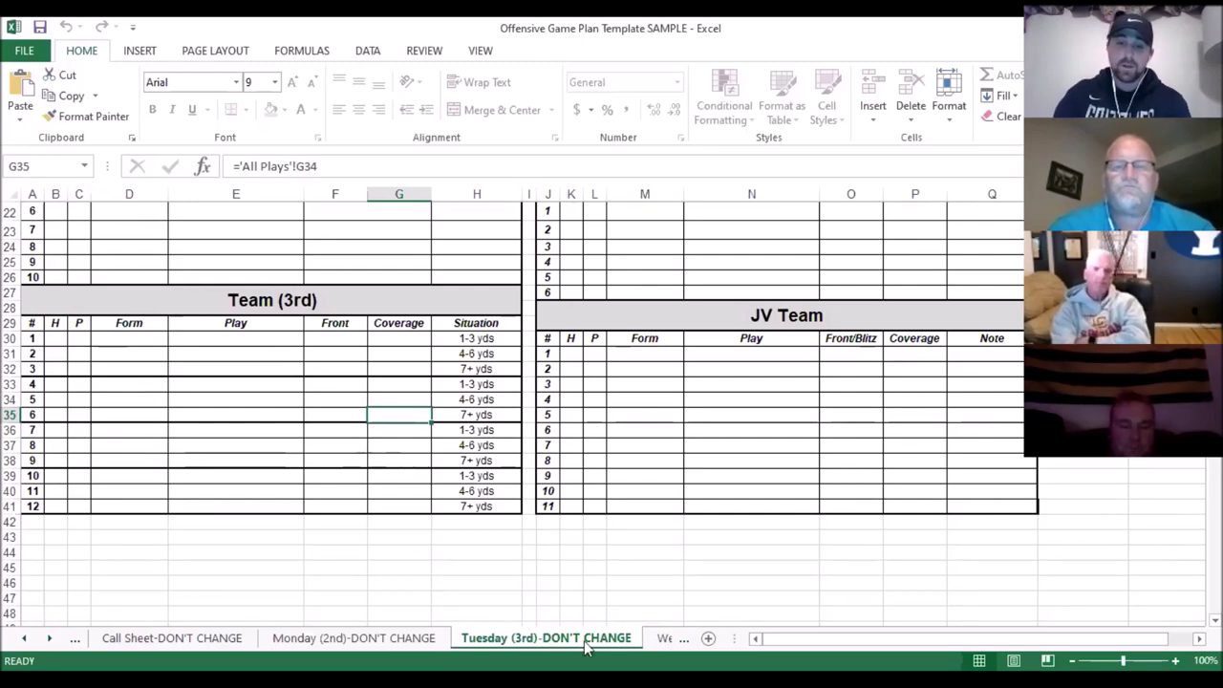
# - Open the Wednesday (2nd 7+3rd) sheet and examine its 2 Minute table and the Team (Play It Out 2nd-3rd) situations
pyautogui.click(665, 638)
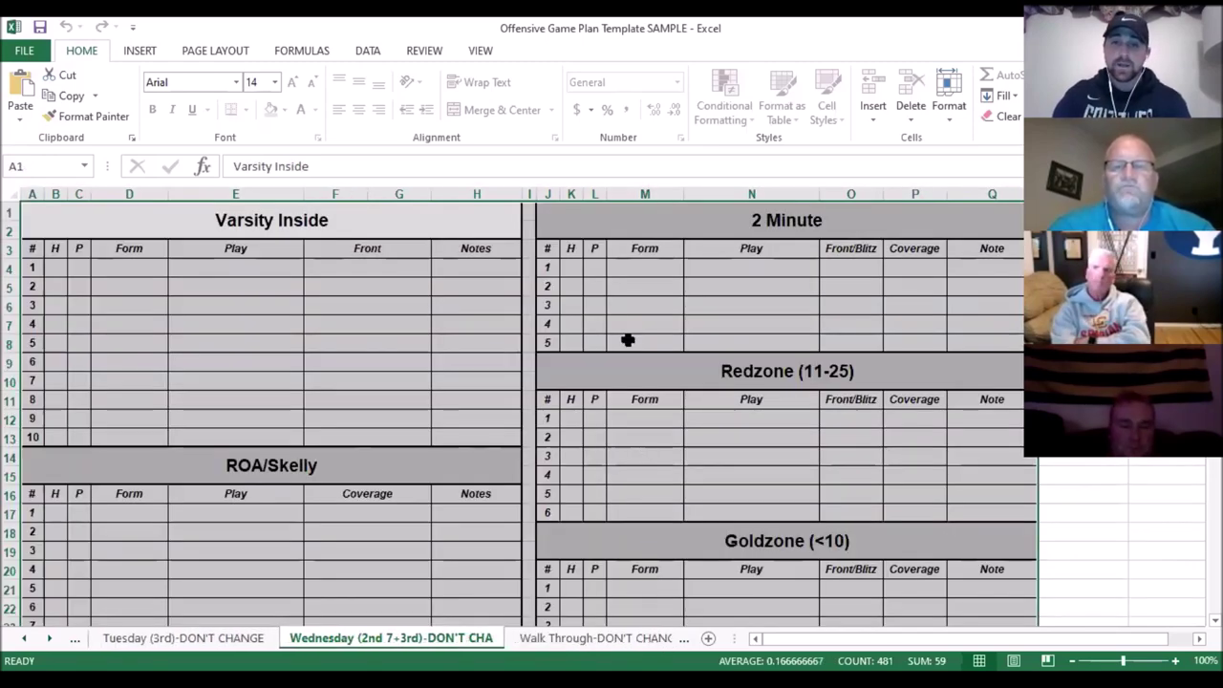
pyautogui.click(628, 340)
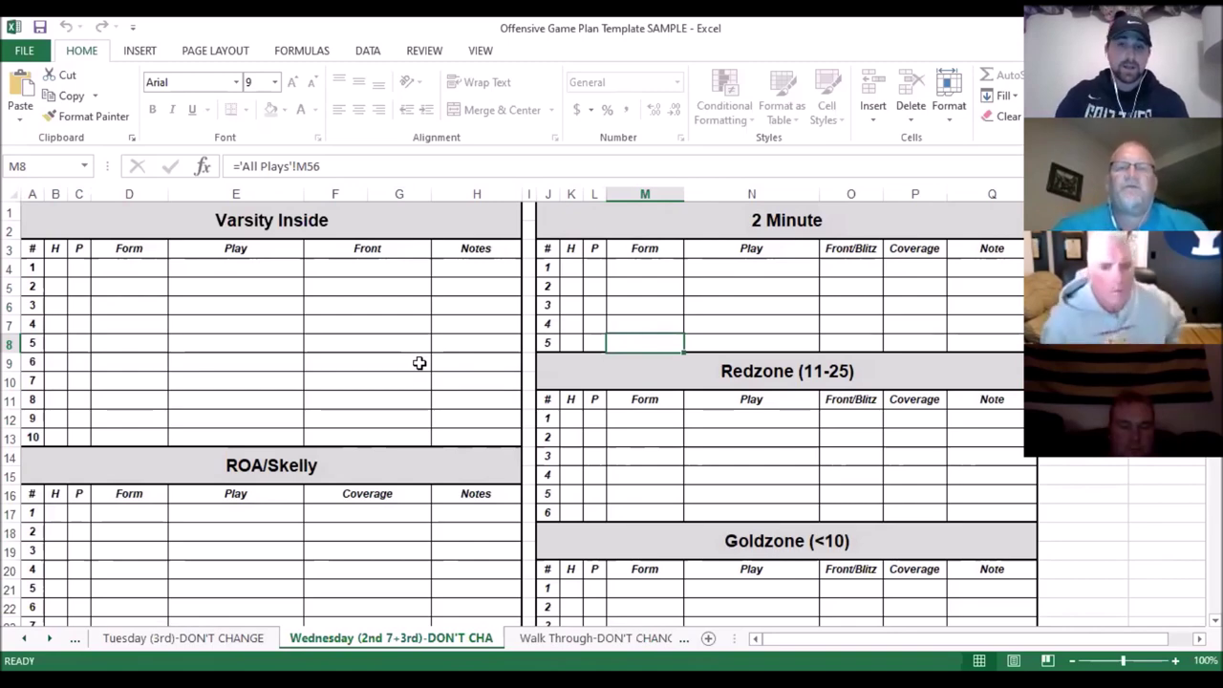
pyautogui.scroll(-9, 418, 363)
pyautogui.scroll(2, 419, 364)
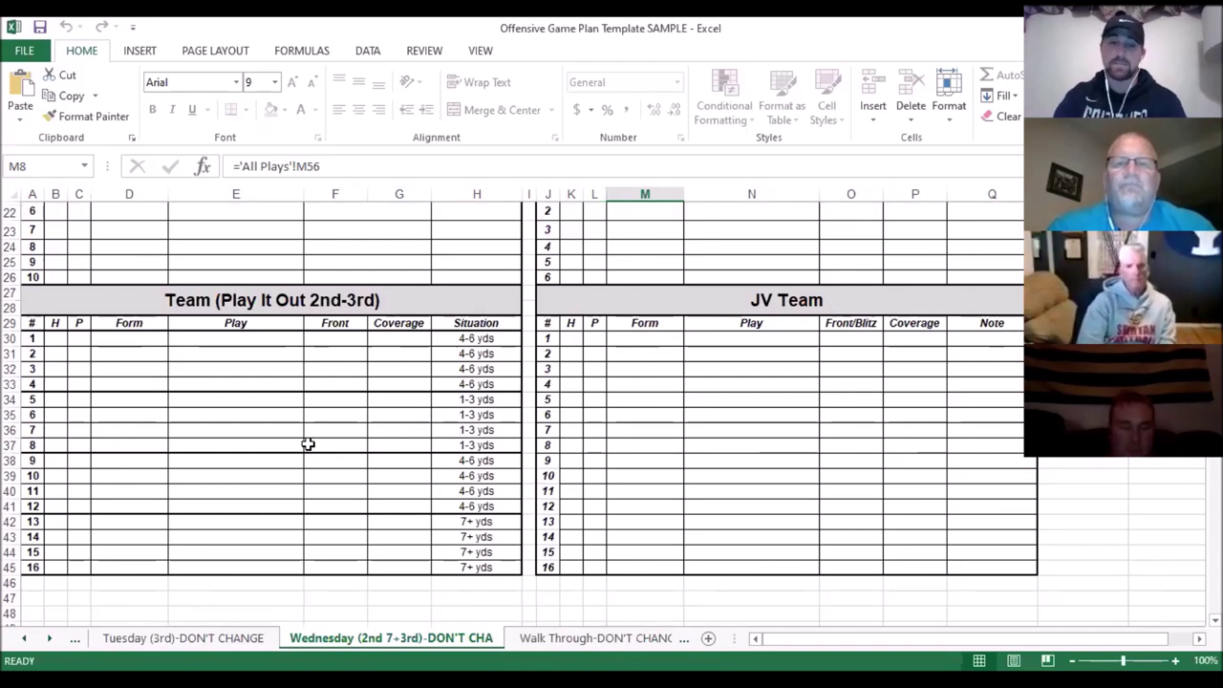
pyautogui.click(488, 340)
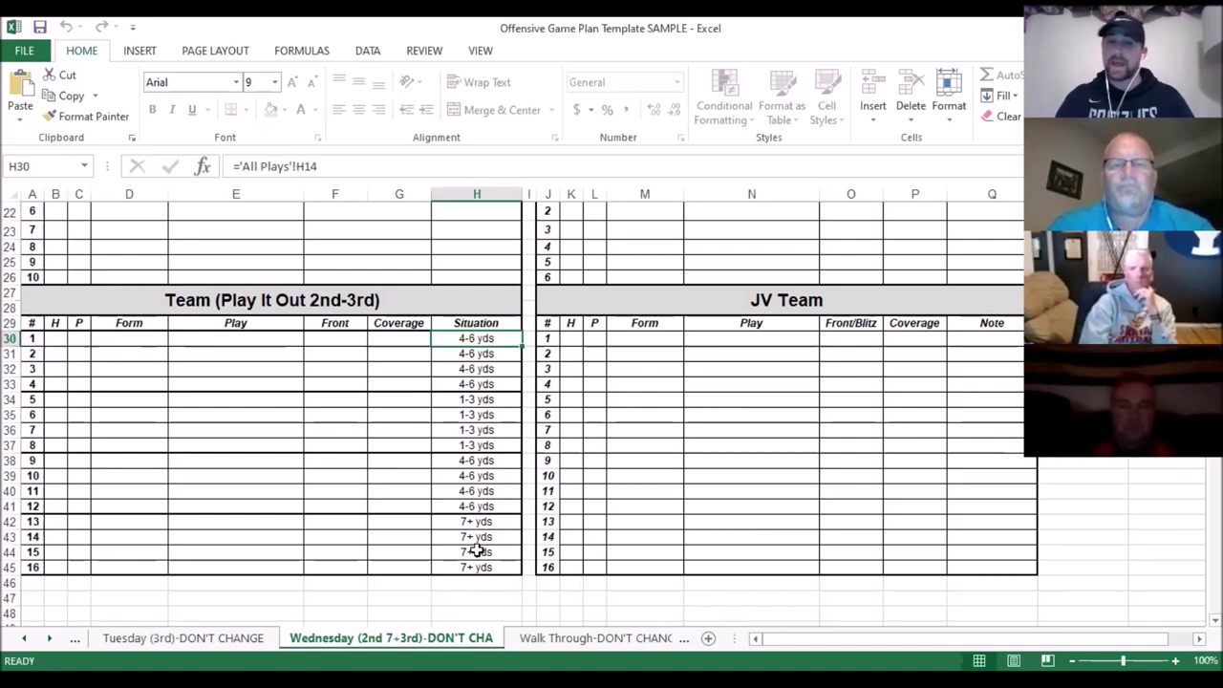
pyautogui.scroll(3, 477, 551)
pyautogui.scroll(4, 477, 551)
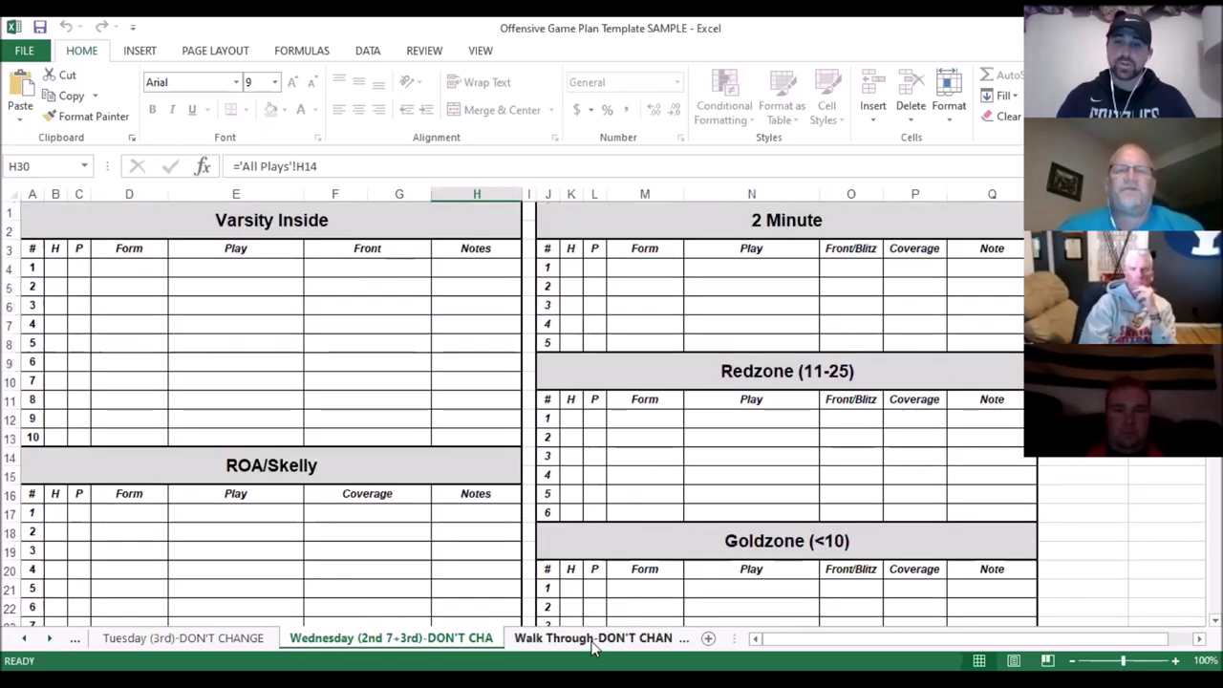
# - View the Openers on the Walk Through-DON'T CHANGE sheet, and compare the All Plays sheet with the Call Sheet
pyautogui.click(593, 639)
pyautogui.click(190, 396)
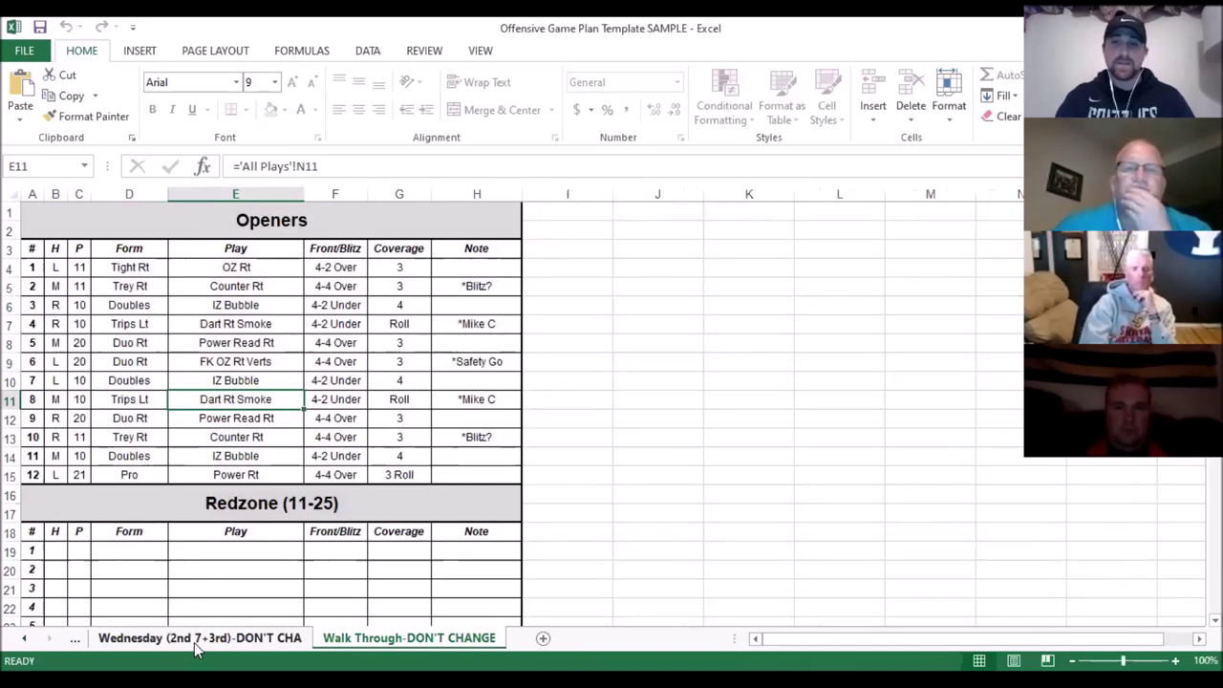
pyautogui.click(25, 640)
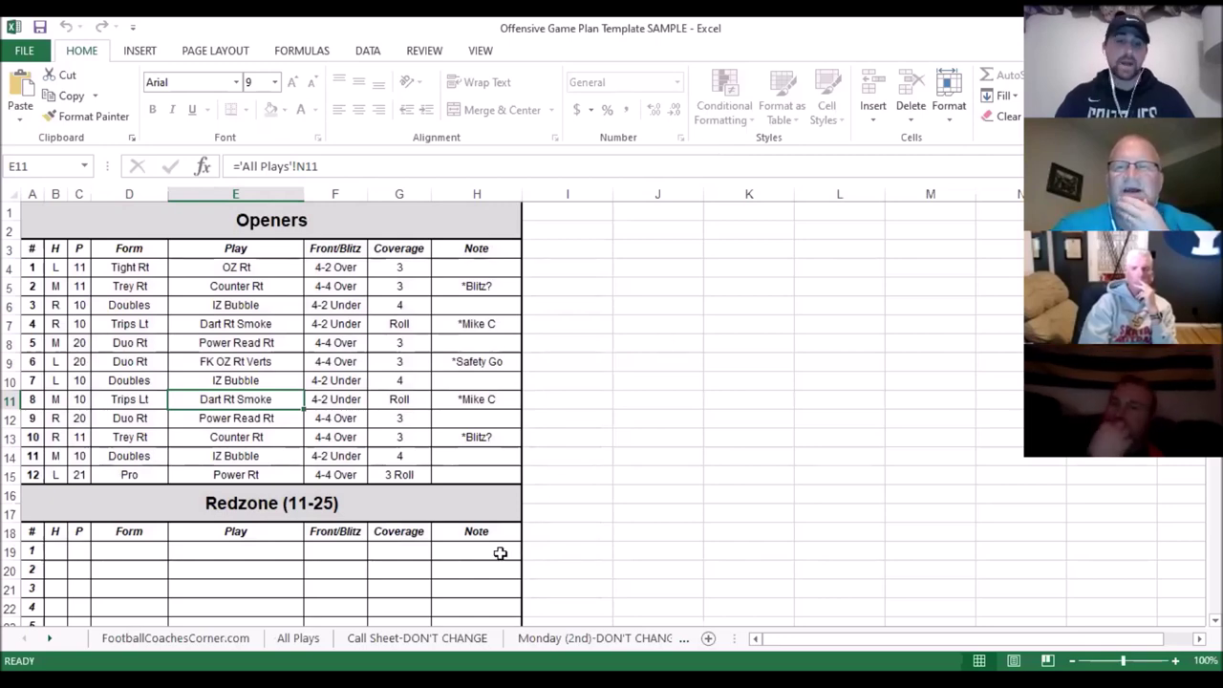
pyautogui.click(303, 639)
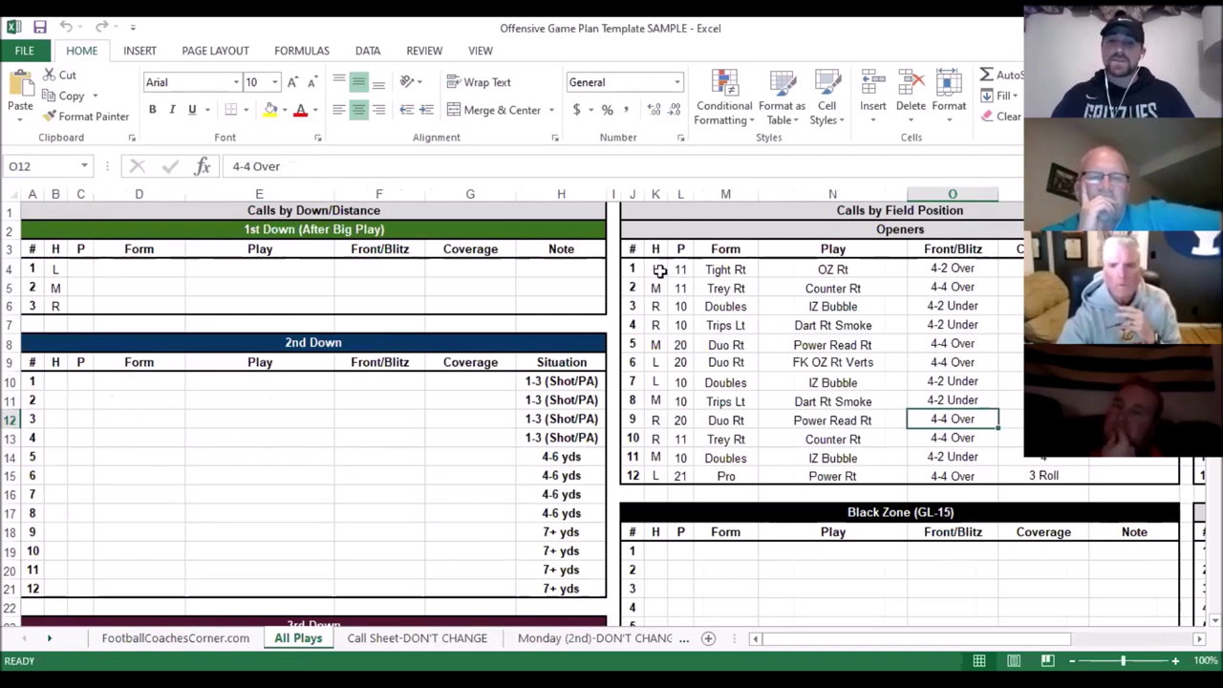
pyautogui.click(435, 639)
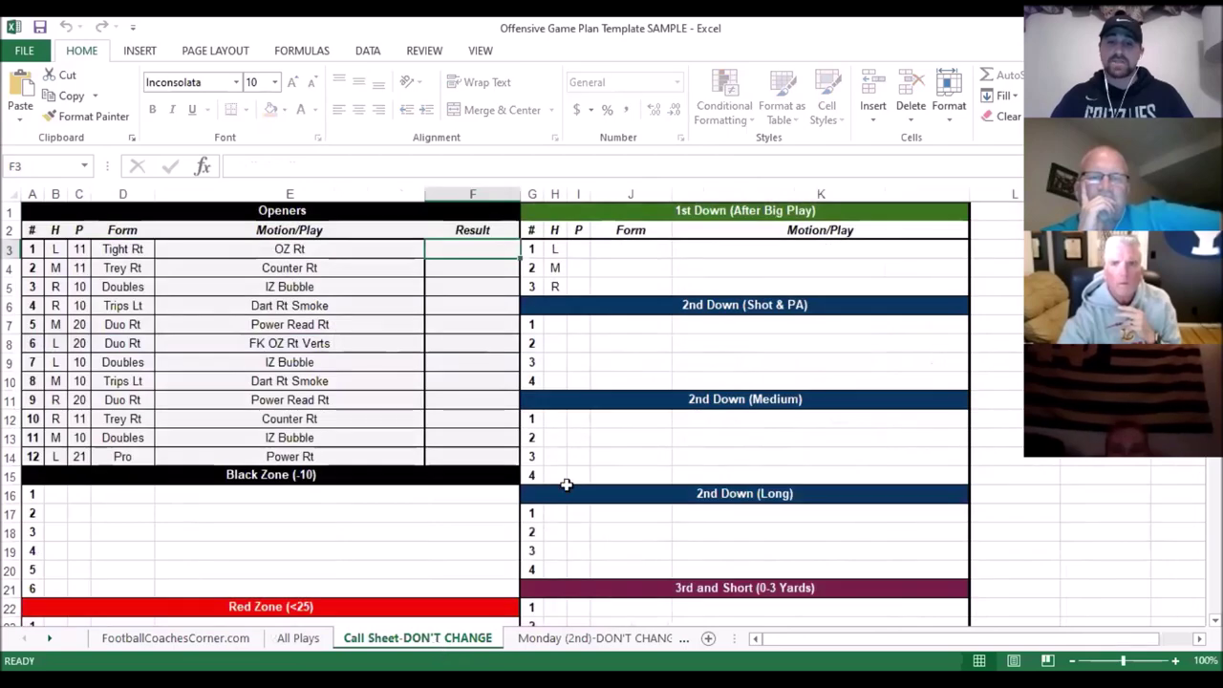
# - On All Plays, copy the twelve Openers calls, columns H through Coverage, into the 2nd Down table
pyautogui.click(298, 639)
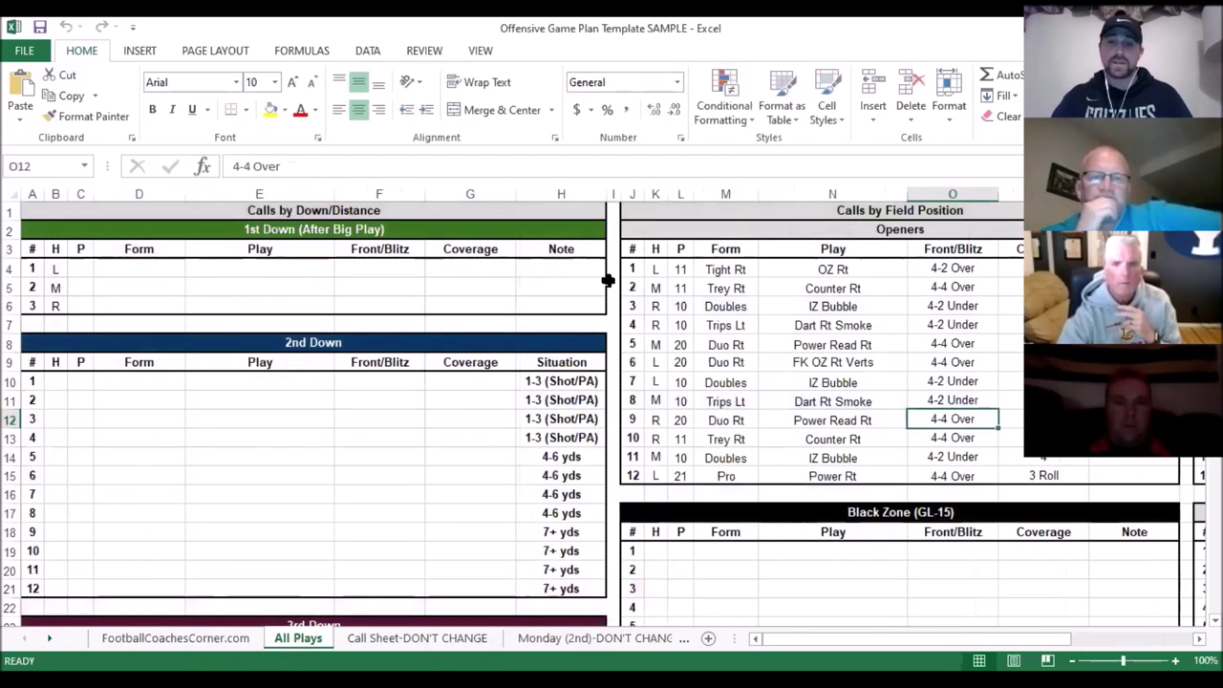
pyautogui.moveTo(662, 269); pyautogui.dragTo(935, 480)
pyautogui.moveTo(850, 642); pyautogui.dragTo(944, 657)
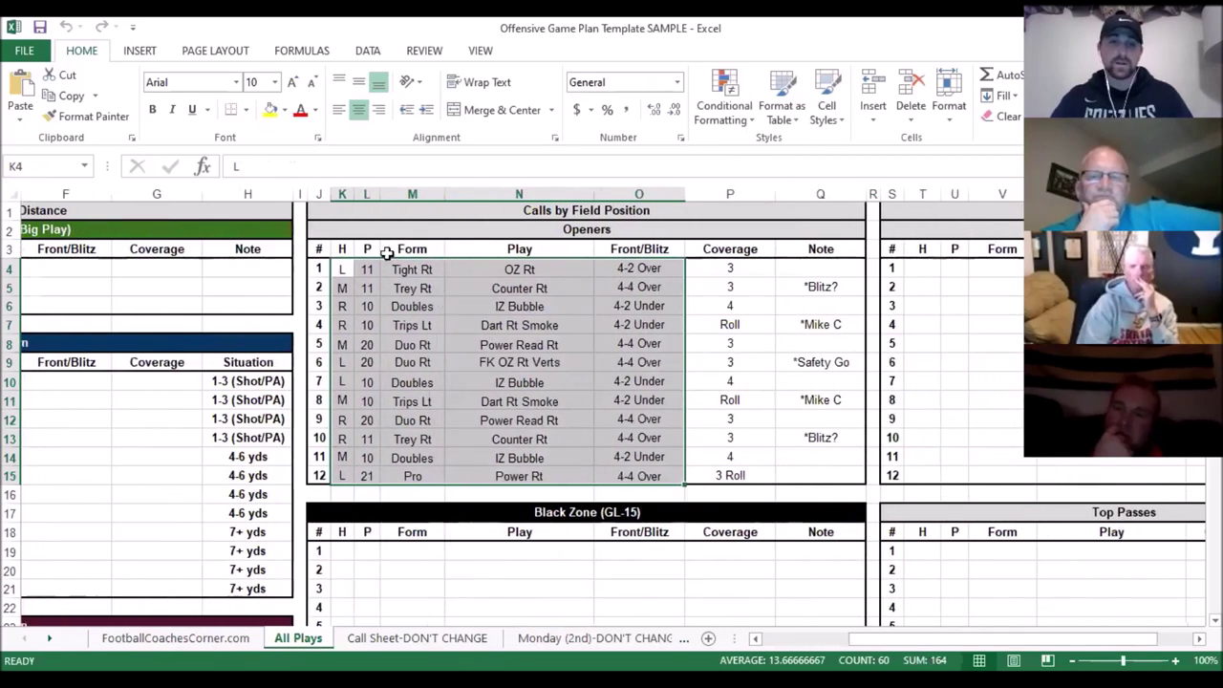
pyautogui.moveTo(346, 271); pyautogui.dragTo(704, 468)
pyautogui.hotkey('ctrl', 'c')
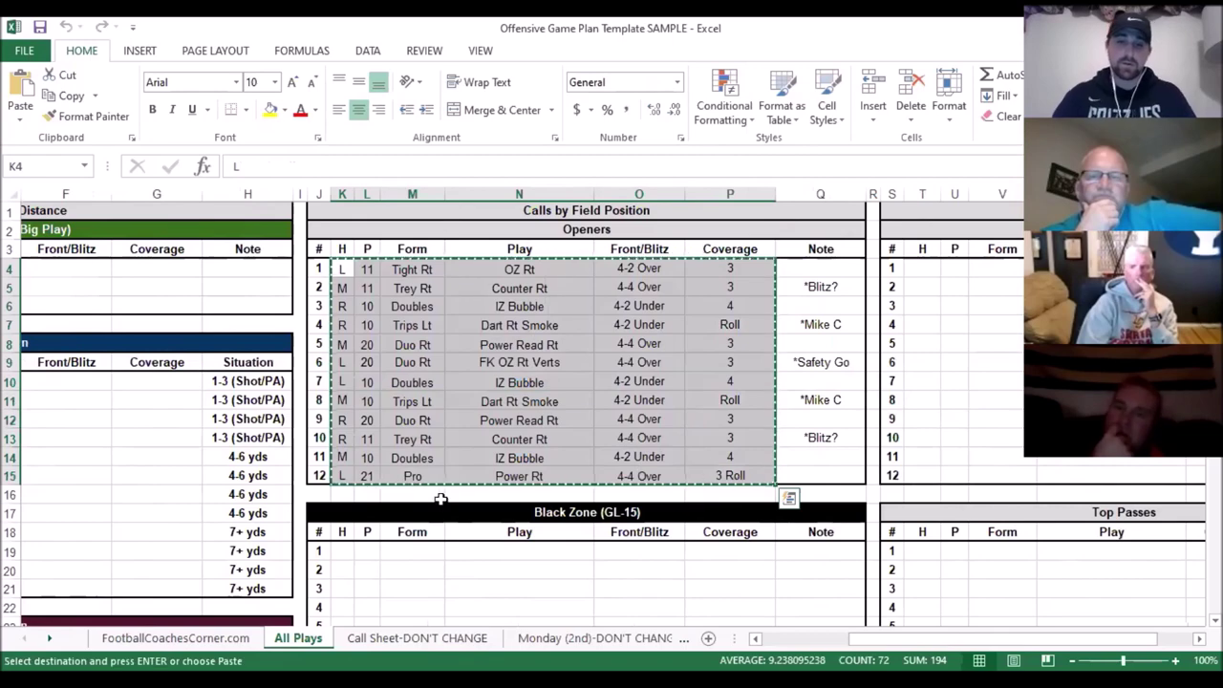
pyautogui.hscroll(-3, 354, 499)
pyautogui.click(50, 385)
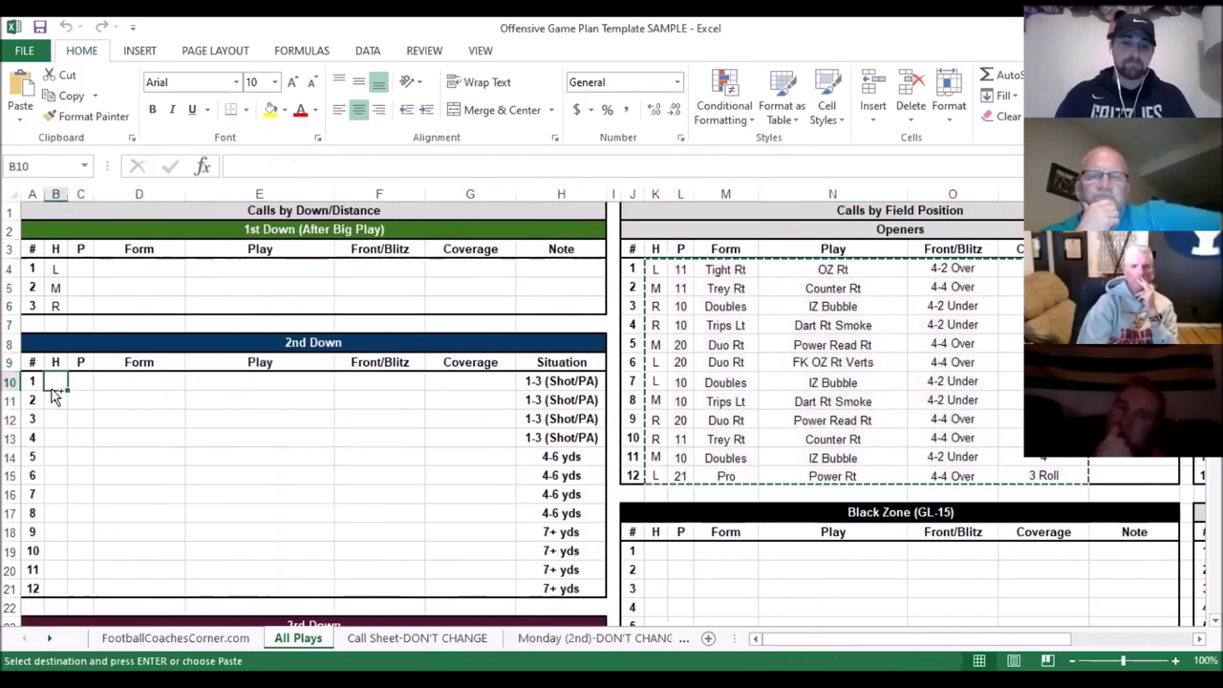
pyautogui.hotkey('ctrl', 'v')
# - Paste the same twelve Openers calls into the 3rd Down table, starting at cell B25
pyautogui.scroll(-1, 222, 405)
pyautogui.scroll(-3, 222, 405)
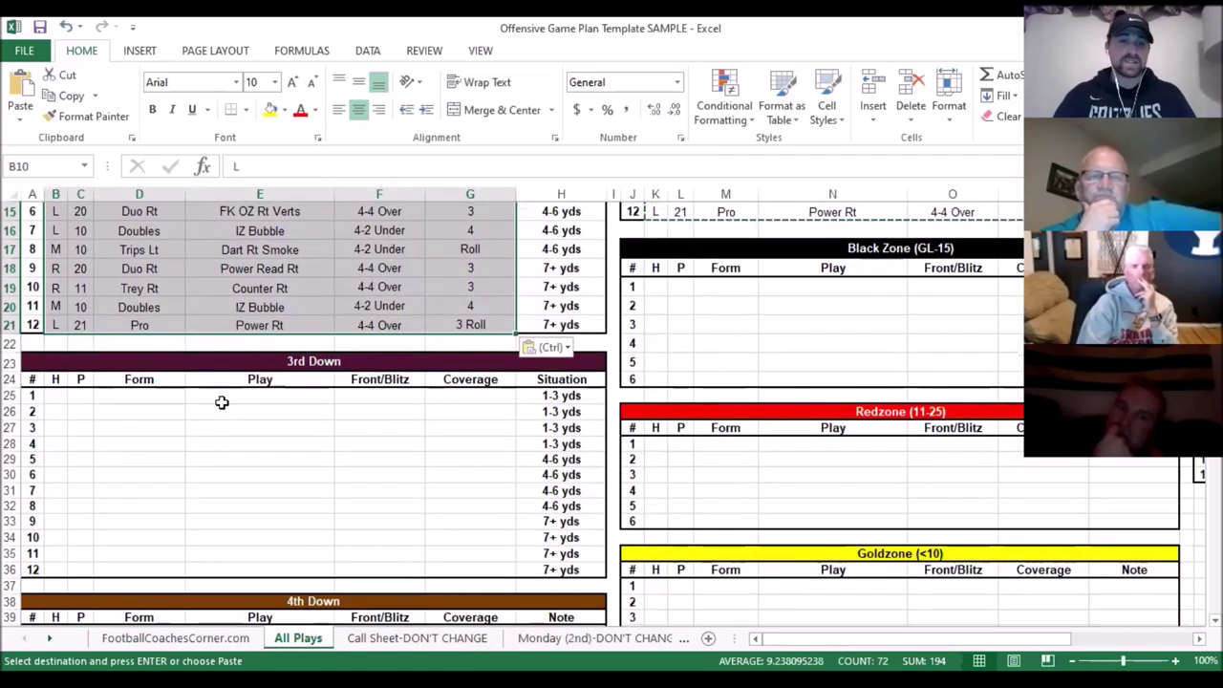
pyautogui.click(56, 395)
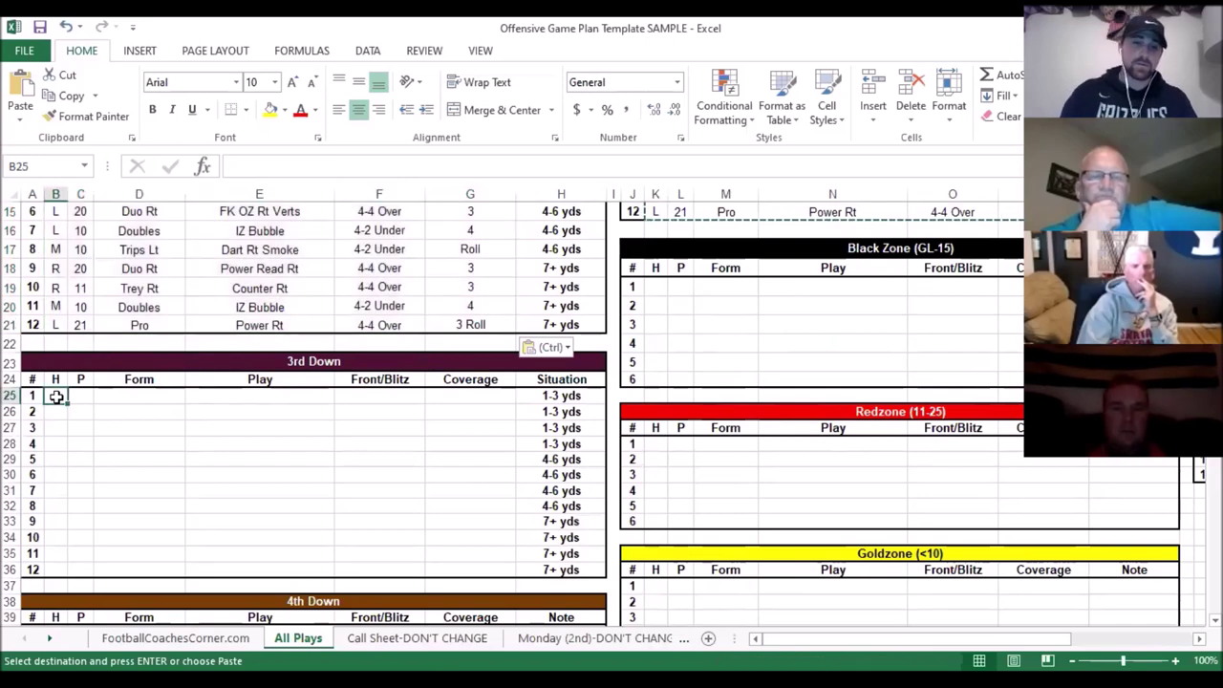
pyautogui.hotkey('ctrl', 'v')
# - Copy the first six 3rd Down calls, columns H through Coverage, into the Black Zone (GL-15) table
pyautogui.scroll(-6, 294, 429)
pyautogui.scroll(-4, 293, 428)
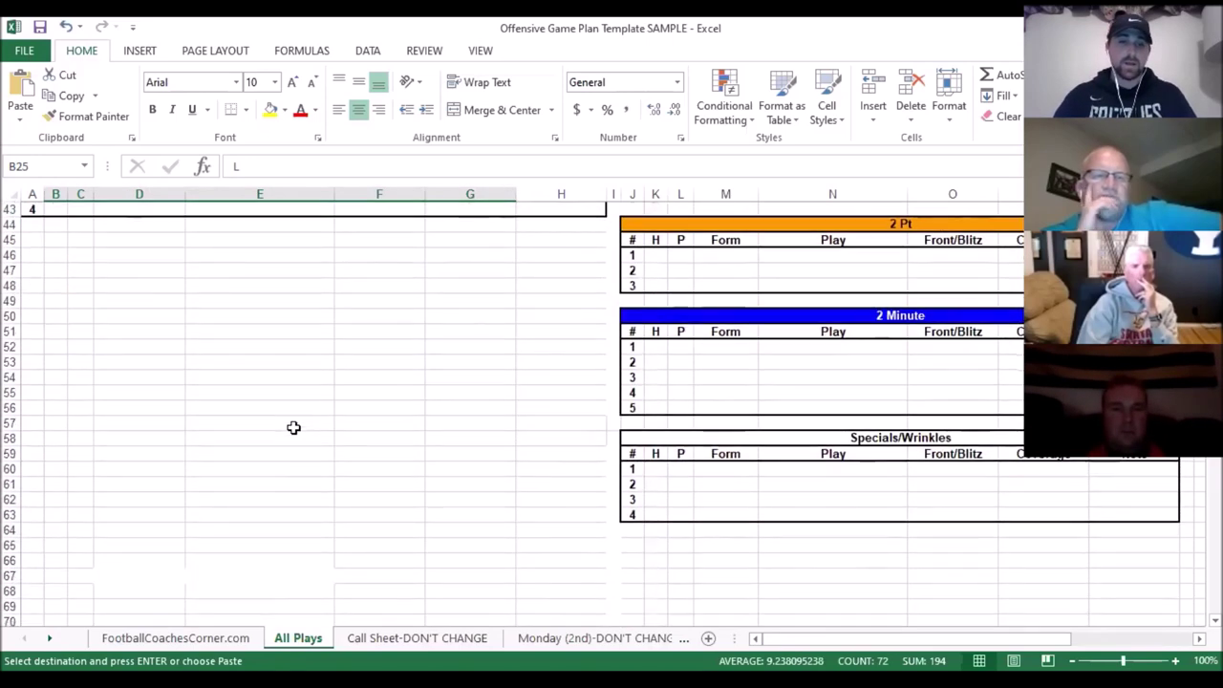
pyautogui.scroll(12, 294, 428)
pyautogui.scroll(-2, 293, 428)
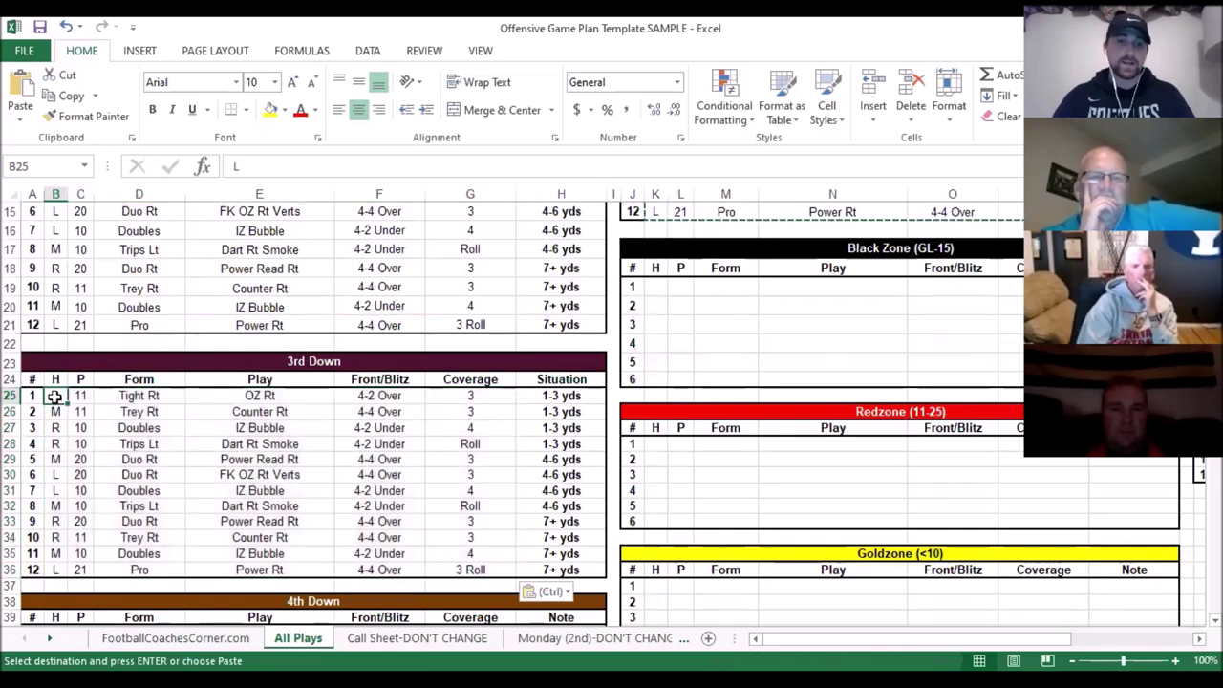
pyautogui.moveTo(56, 395); pyautogui.dragTo(456, 486)
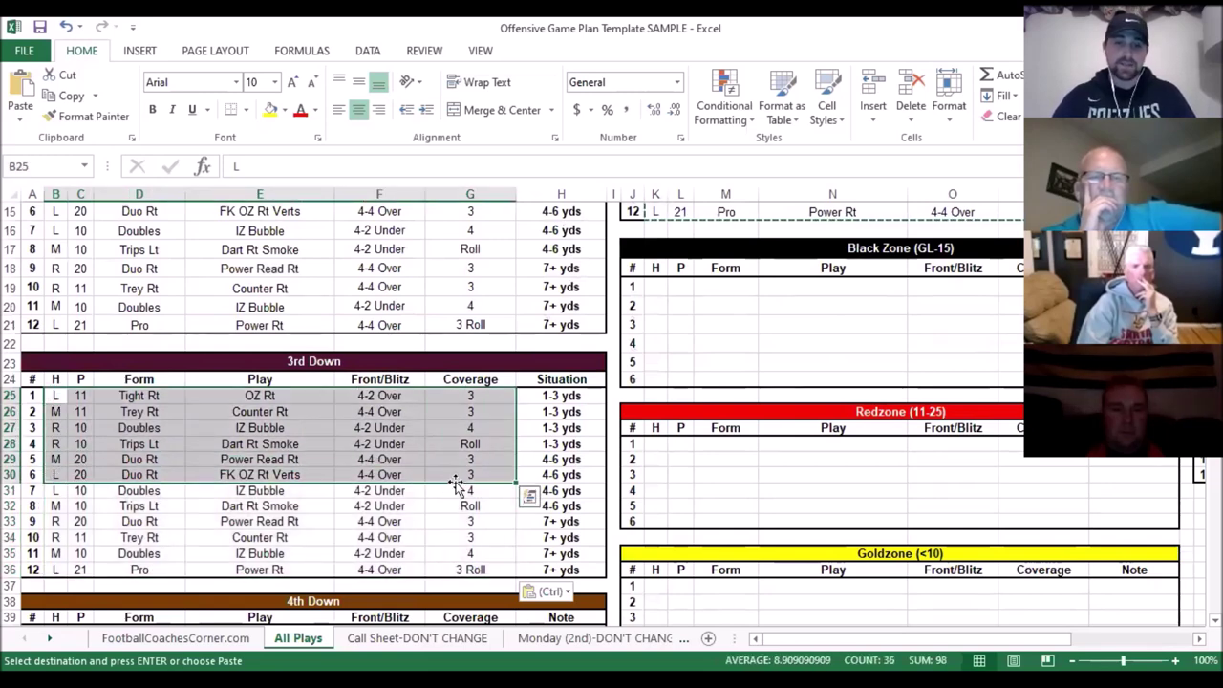
pyautogui.click(657, 289)
pyautogui.hotkey('ctrl', 'v')
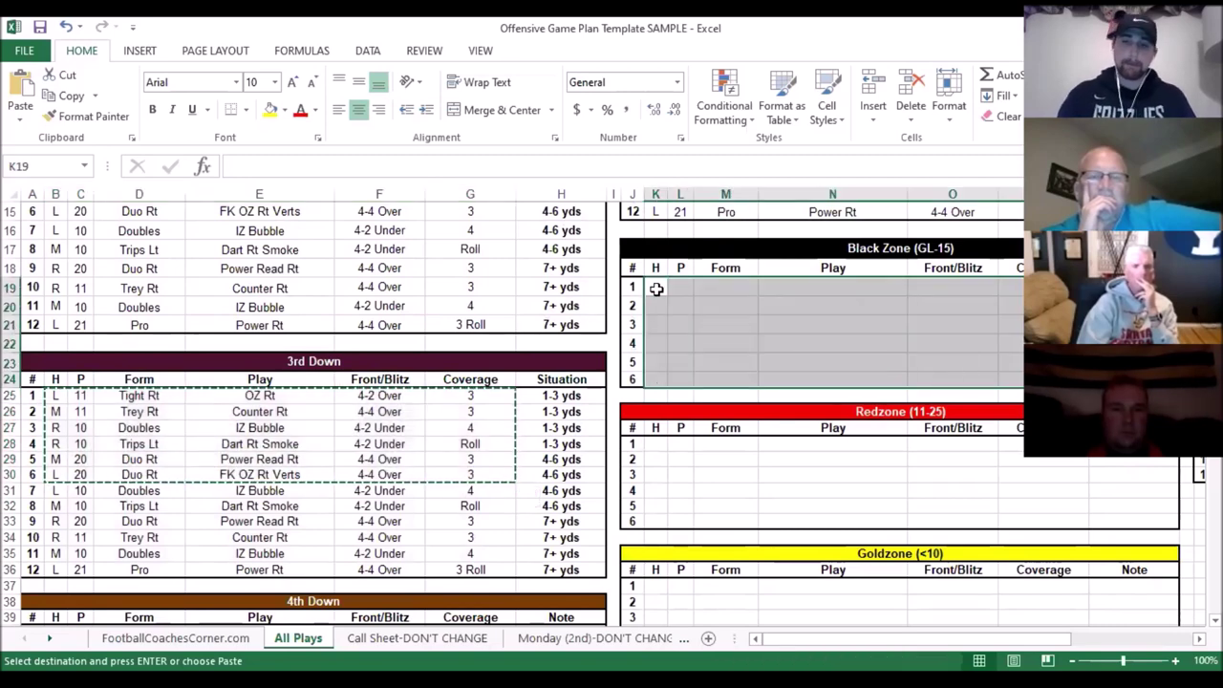
# - Paste the same six calls into the Redzone (11-25) and Goldzone (<10) tables
pyautogui.click(656, 444)
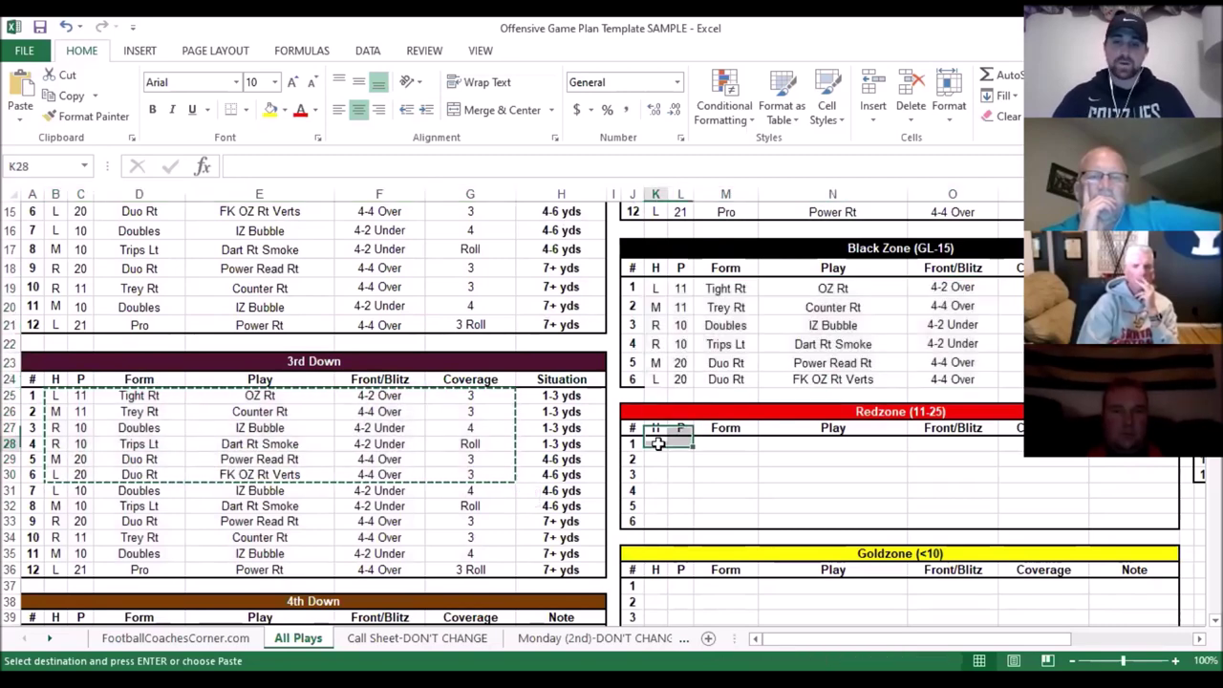
pyautogui.hotkey('ctrl', 'v')
pyautogui.scroll(-7, 775, 465)
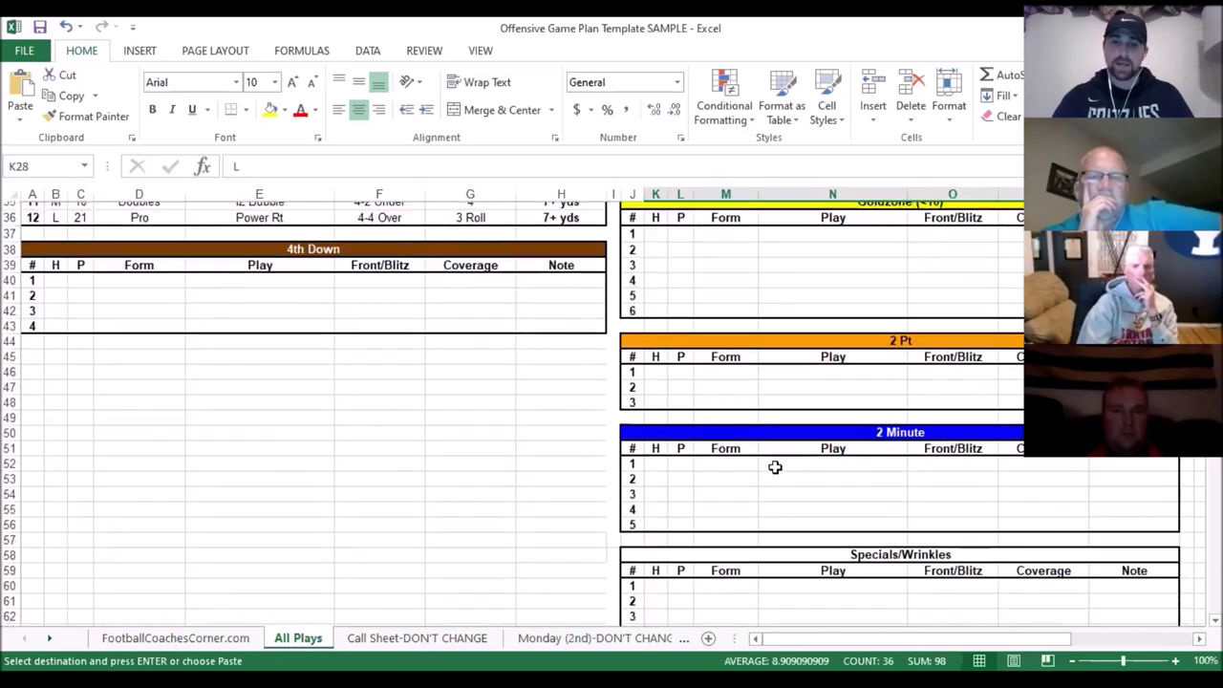
pyautogui.scroll(2, 775, 467)
pyautogui.scroll(1, 775, 466)
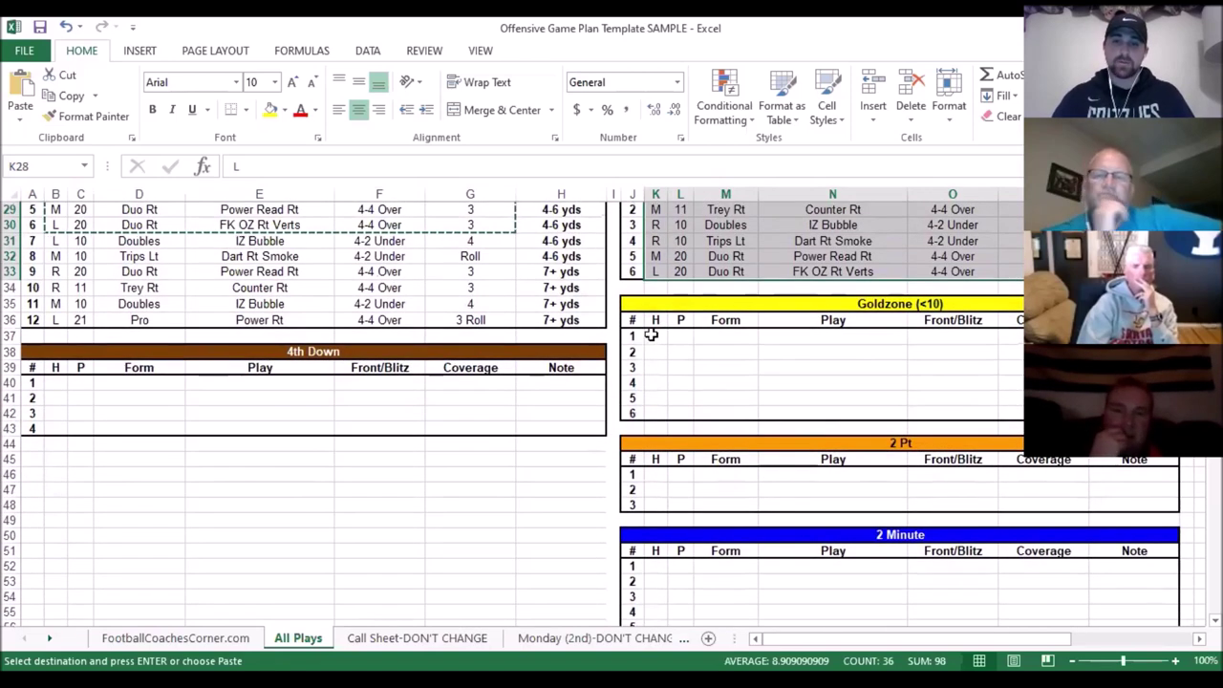
pyautogui.click(650, 338)
pyautogui.hotkey('ctrl', 'v')
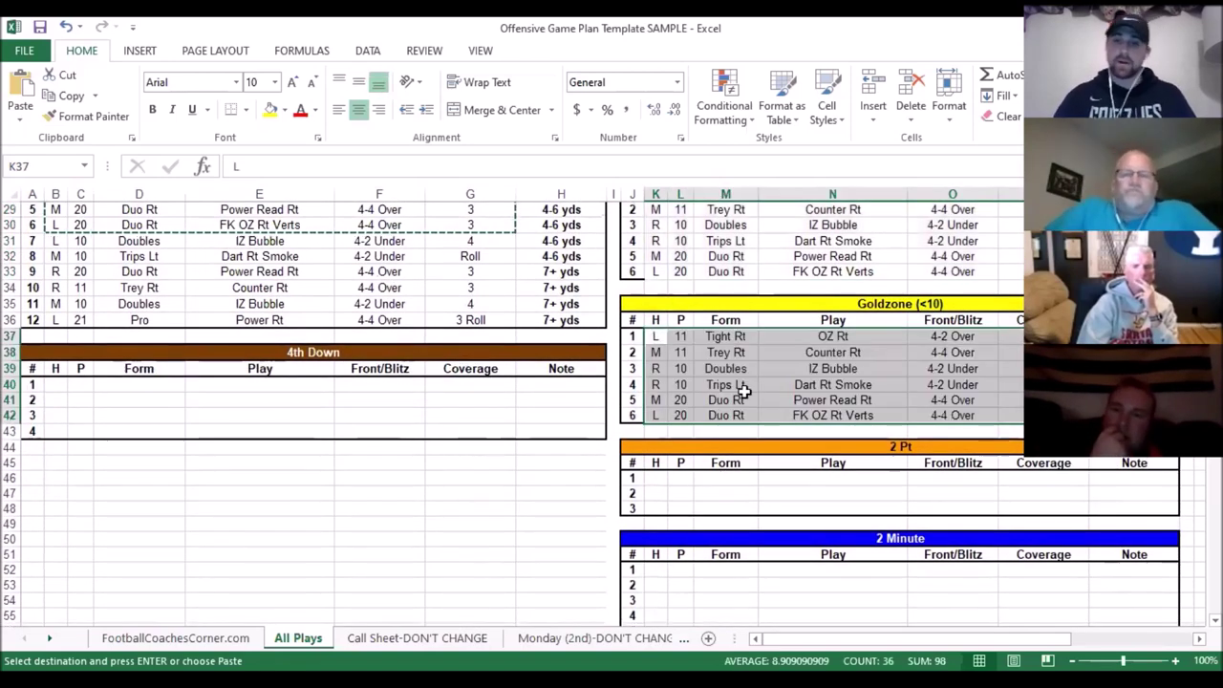
# - Review how the pasted calls carry over to the Call Sheet's zone and down sections, and return to All Plays
pyautogui.scroll(9, 759, 405)
pyautogui.scroll(1, 758, 405)
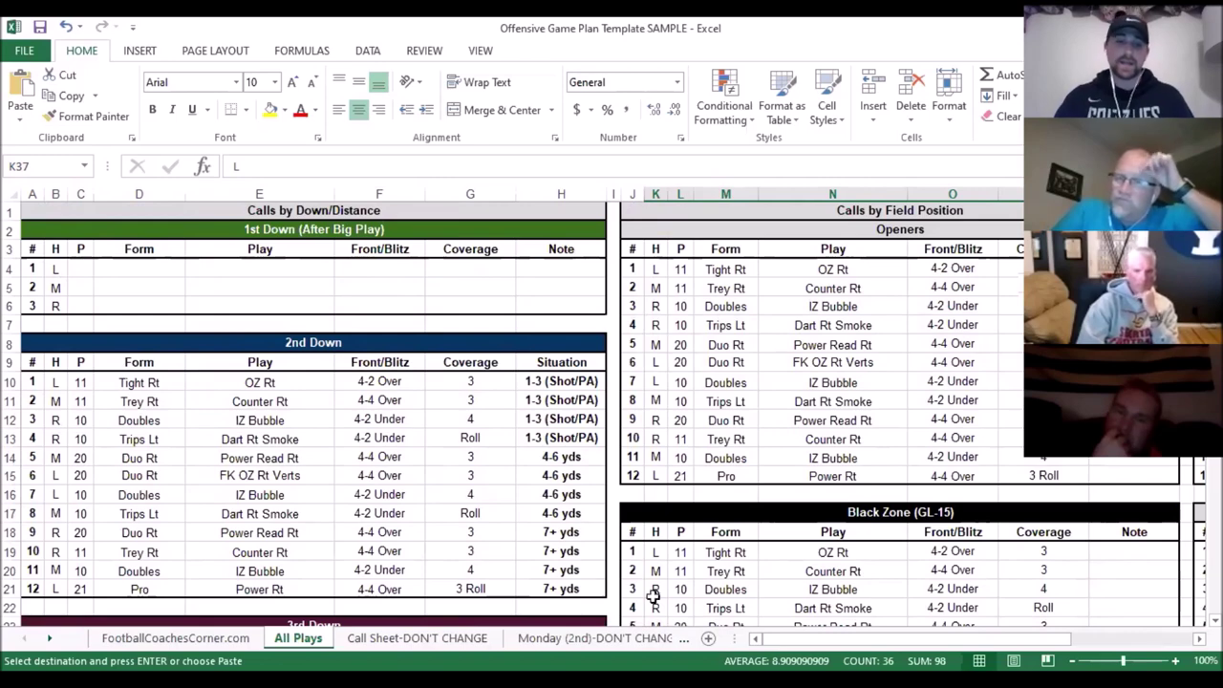
pyautogui.click(416, 638)
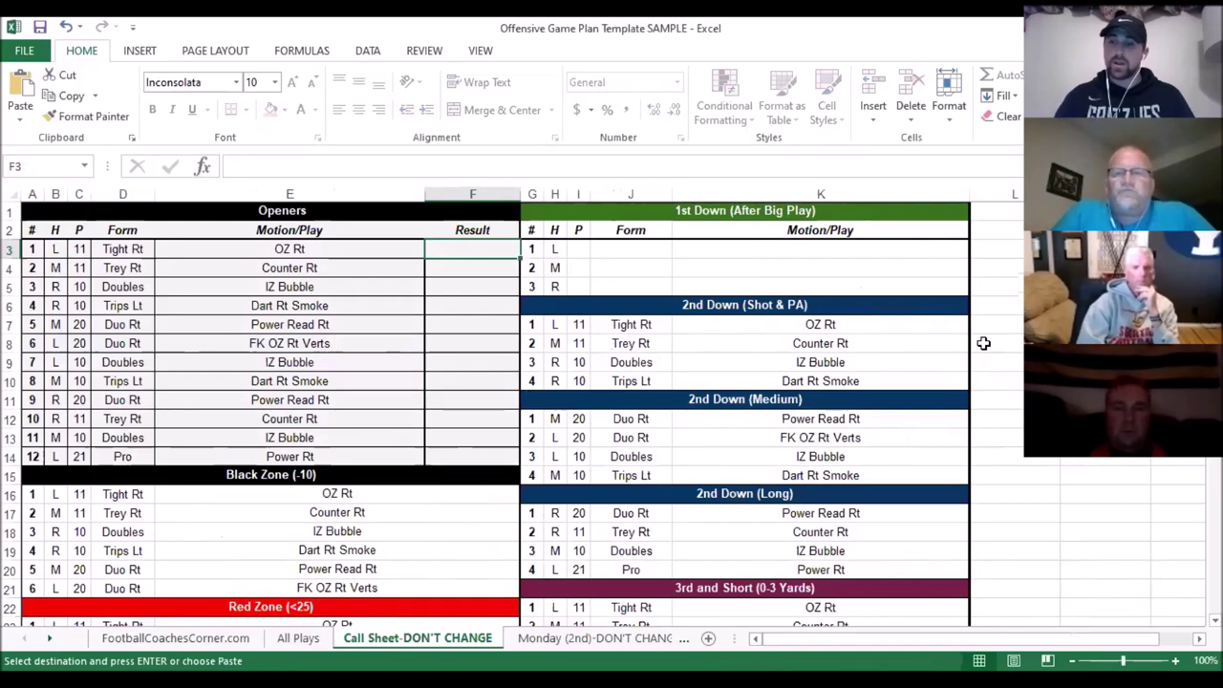
pyautogui.scroll(-1, 484, 414)
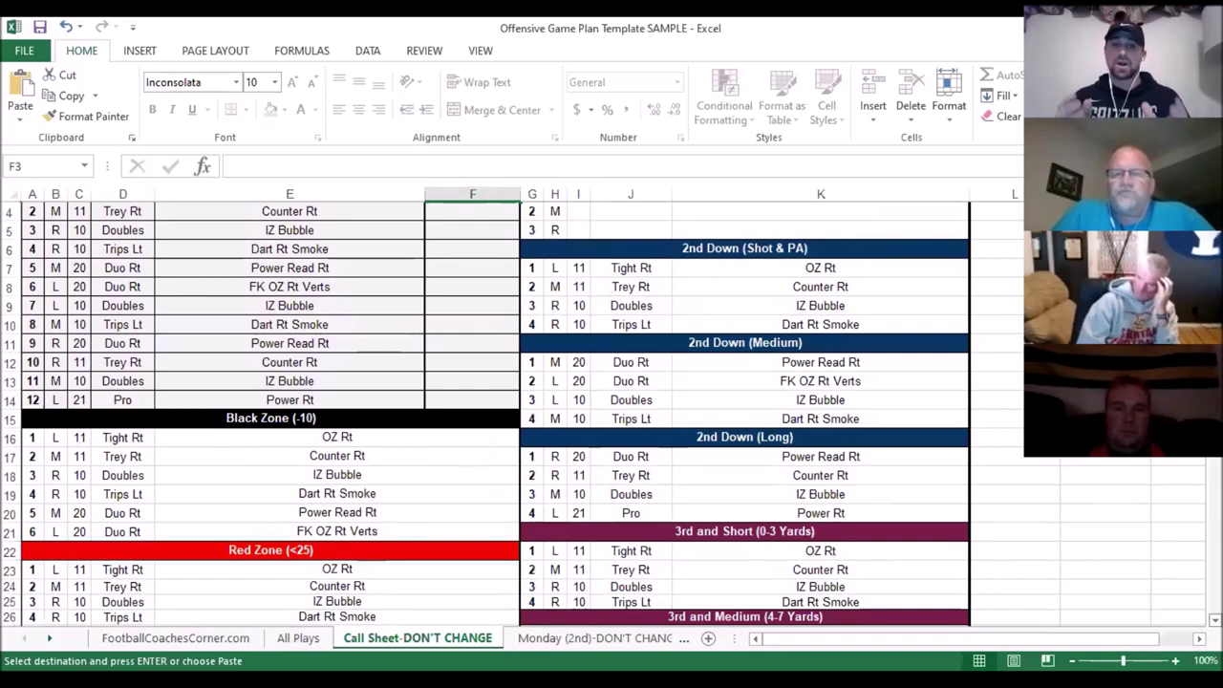
pyautogui.scroll(-3, 602, 413)
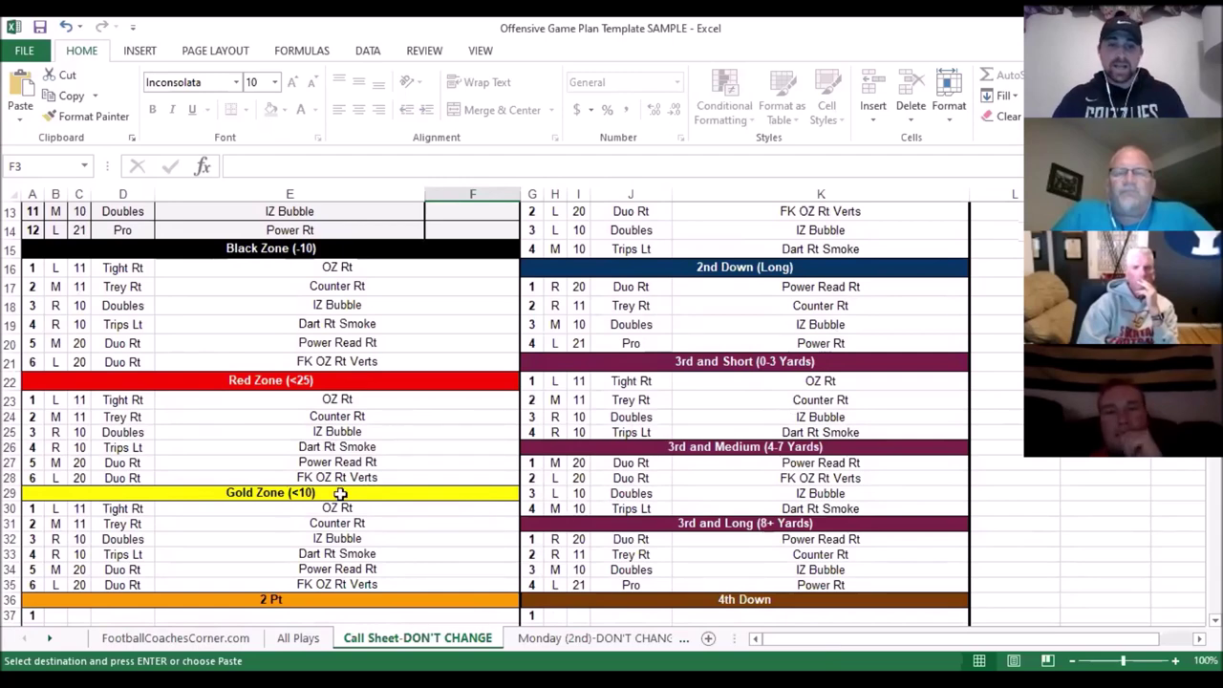
pyautogui.scroll(-3, 340, 493)
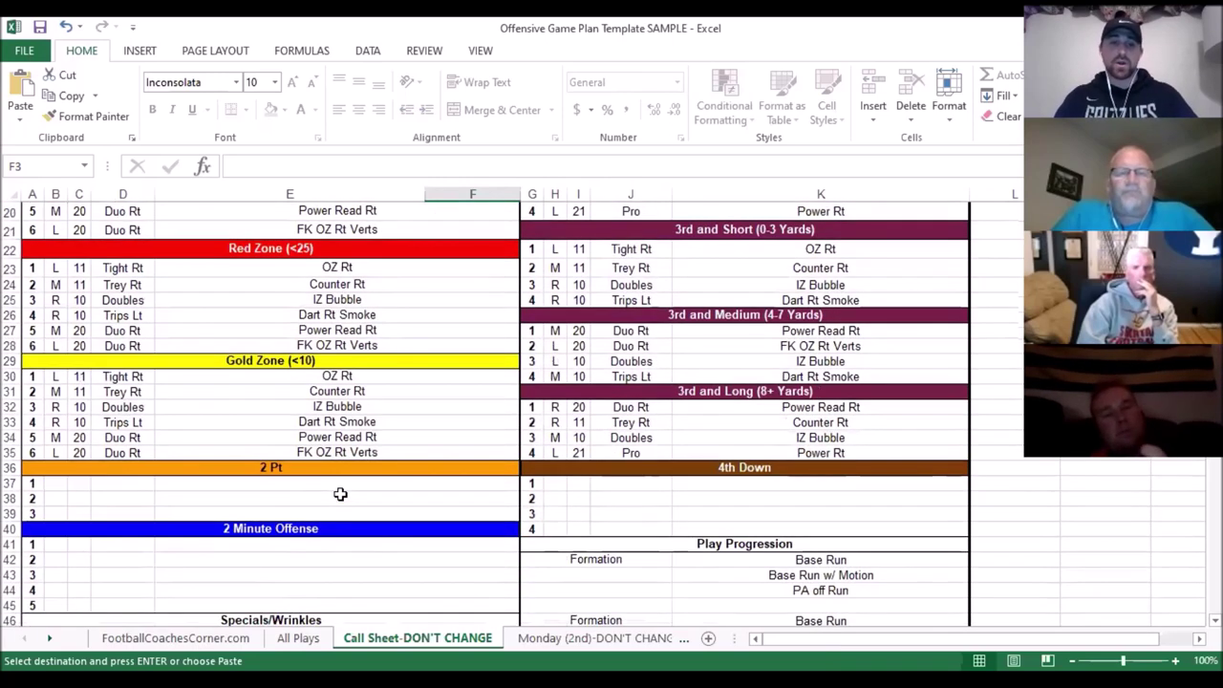
pyautogui.scroll(6, 340, 493)
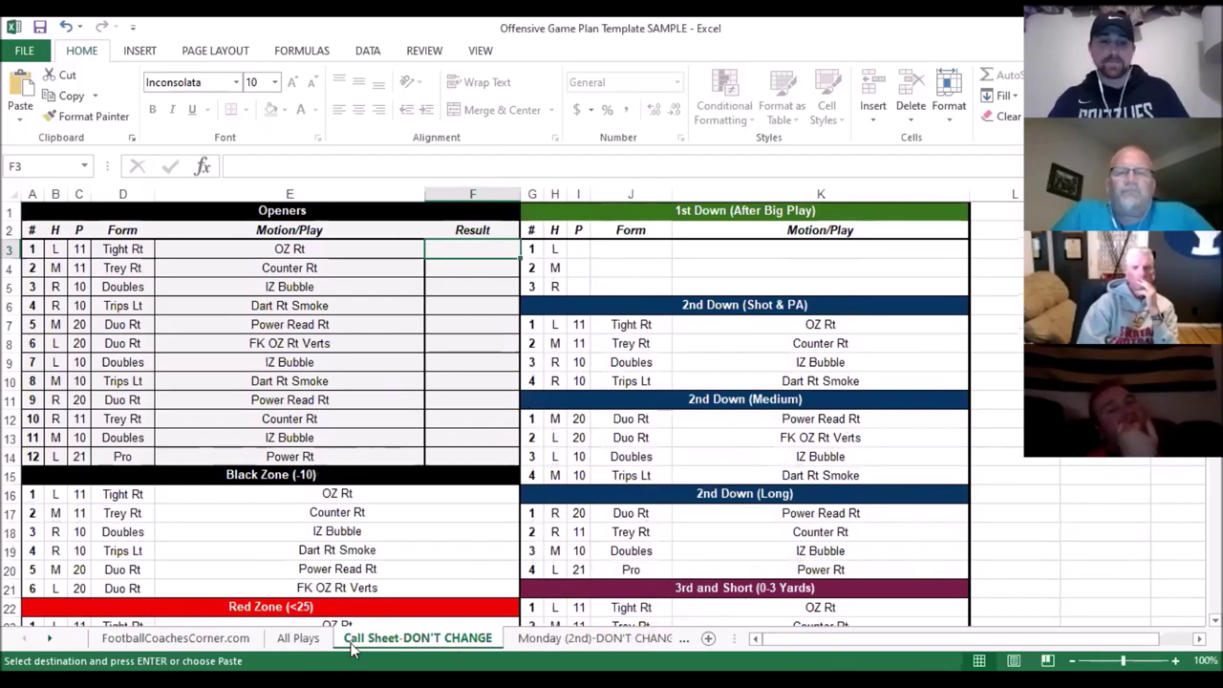
pyautogui.click(298, 641)
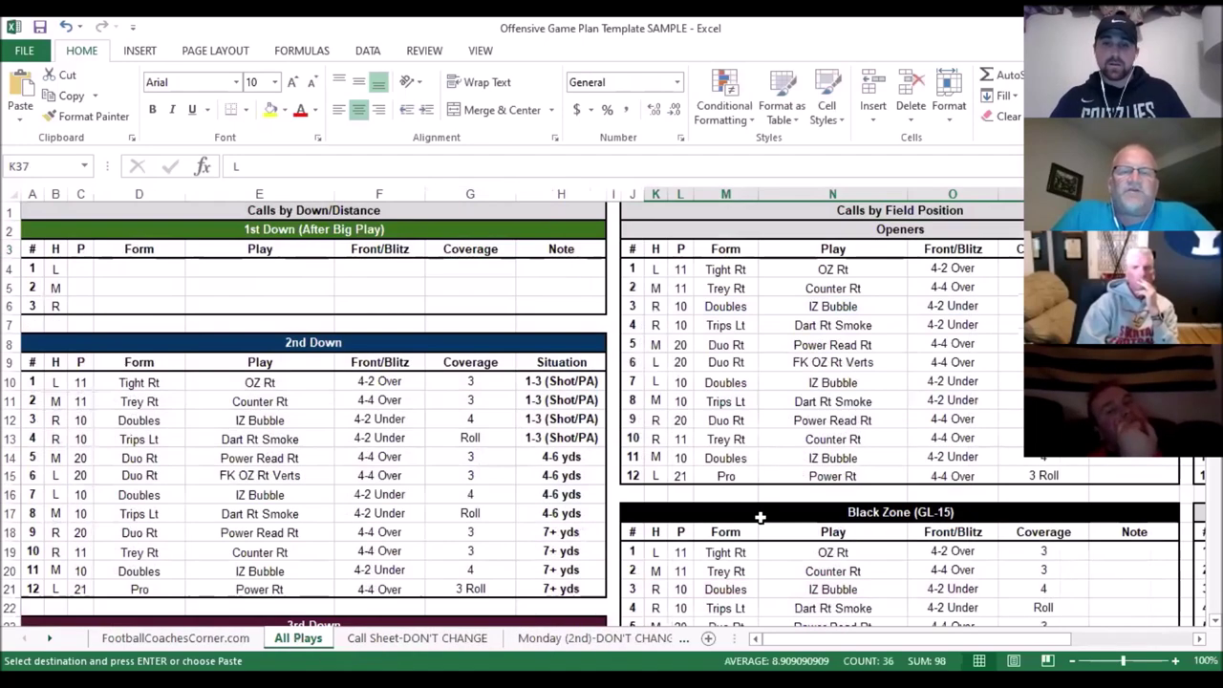
# - Examine the empty Top Runs and Top Passes tables on All Plays and compare their columns with the Openers table
pyautogui.hscroll(5, 760, 516)
pyautogui.hscroll(2, 760, 516)
pyautogui.hscroll(-6, 760, 516)
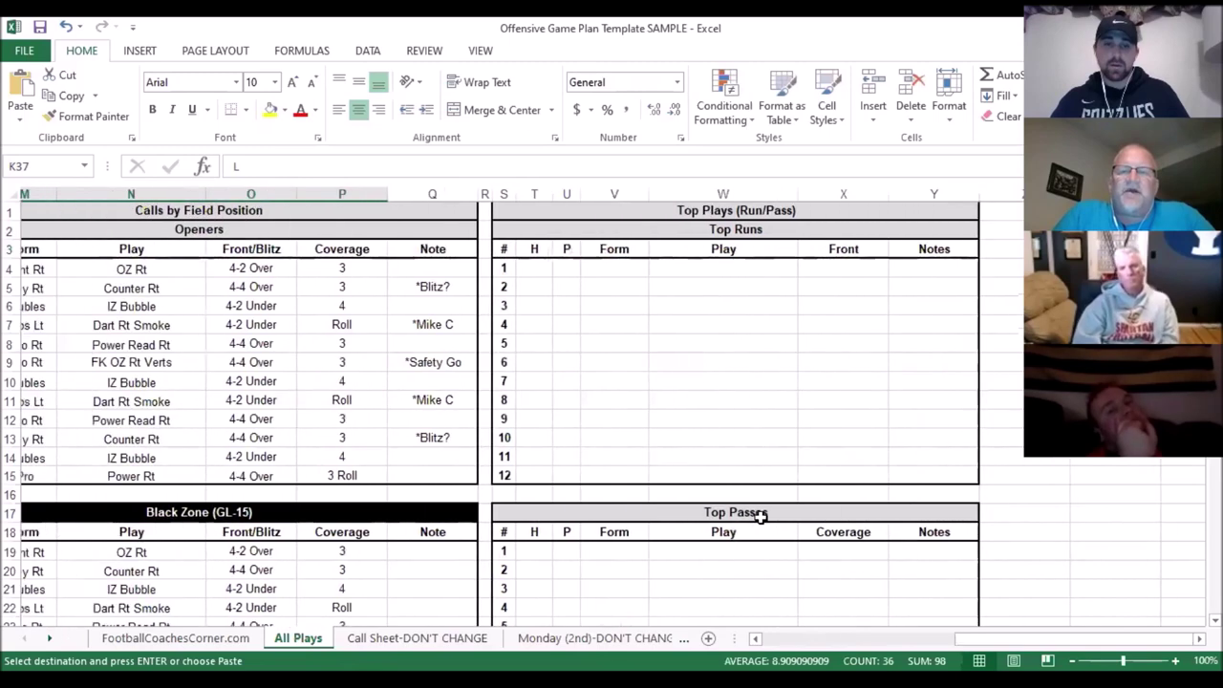
pyautogui.hscroll(-2, 759, 516)
pyautogui.moveTo(157, 268); pyautogui.dragTo(532, 457)
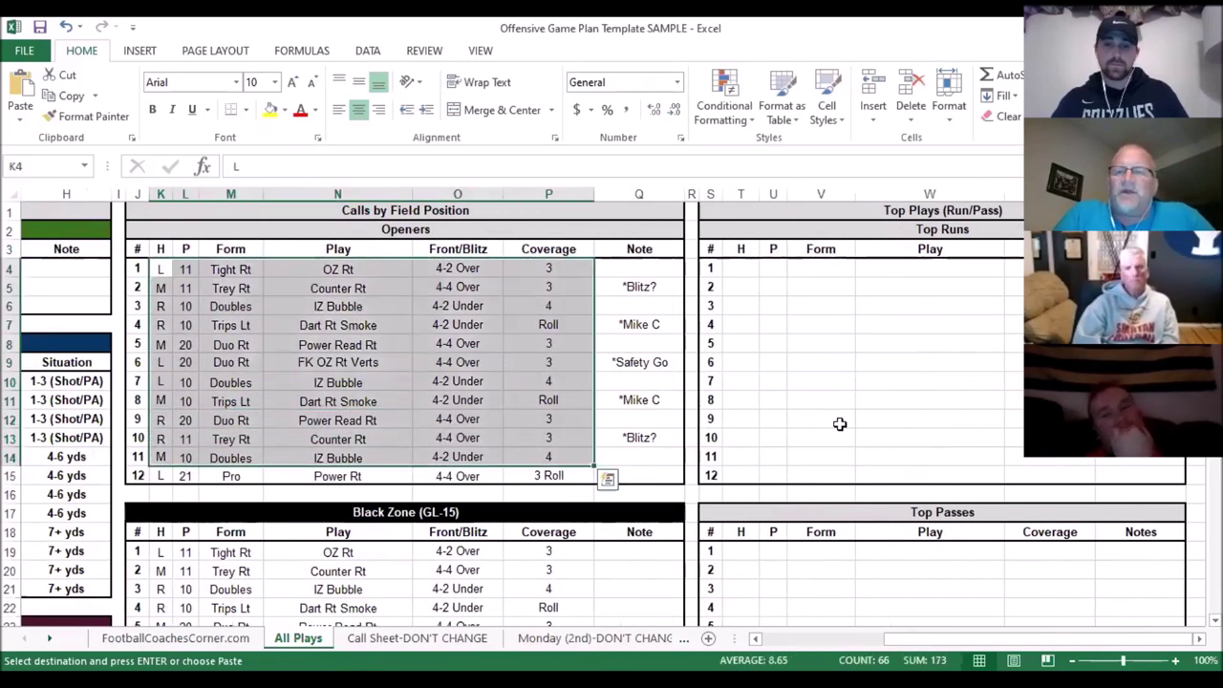
pyautogui.click(859, 424)
pyautogui.hscroll(6, 860, 423)
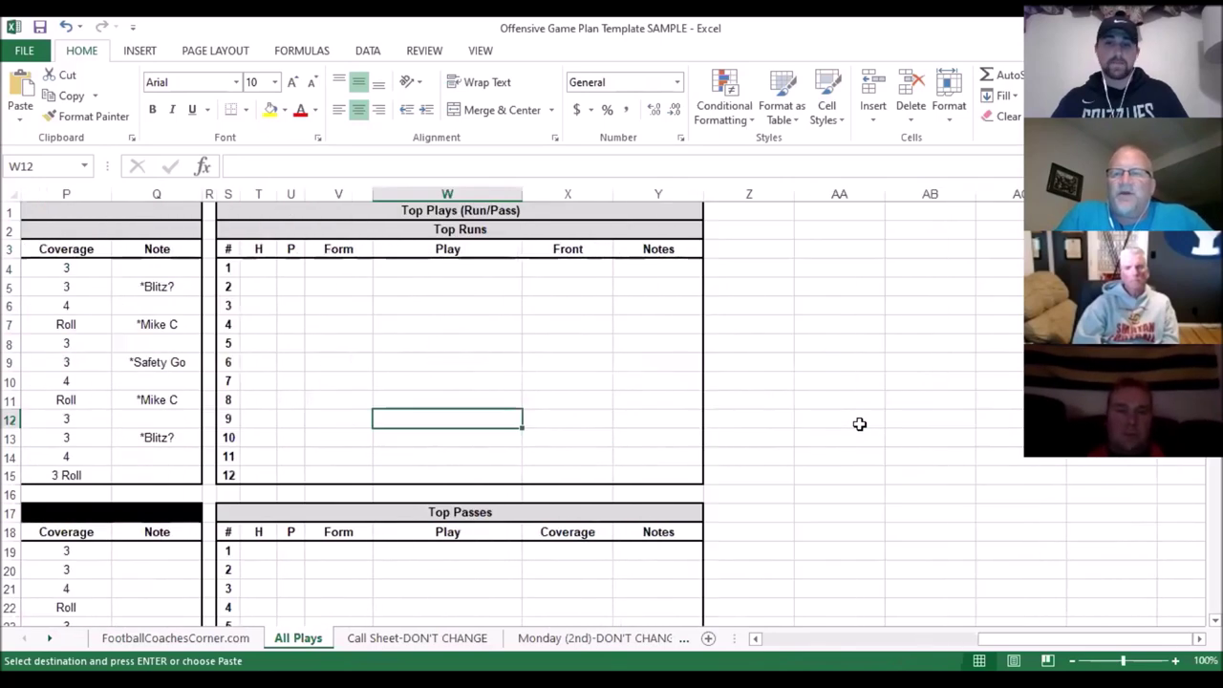
pyautogui.hscroll(-5, 859, 423)
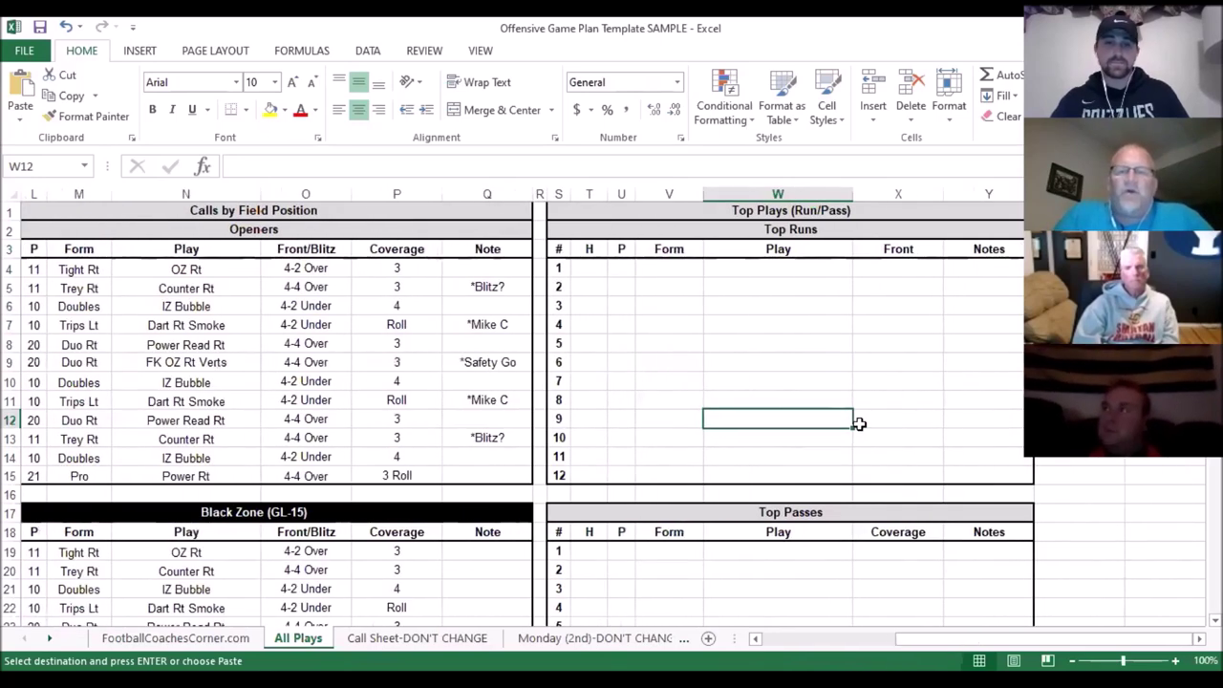
pyautogui.hscroll(-5, 859, 424)
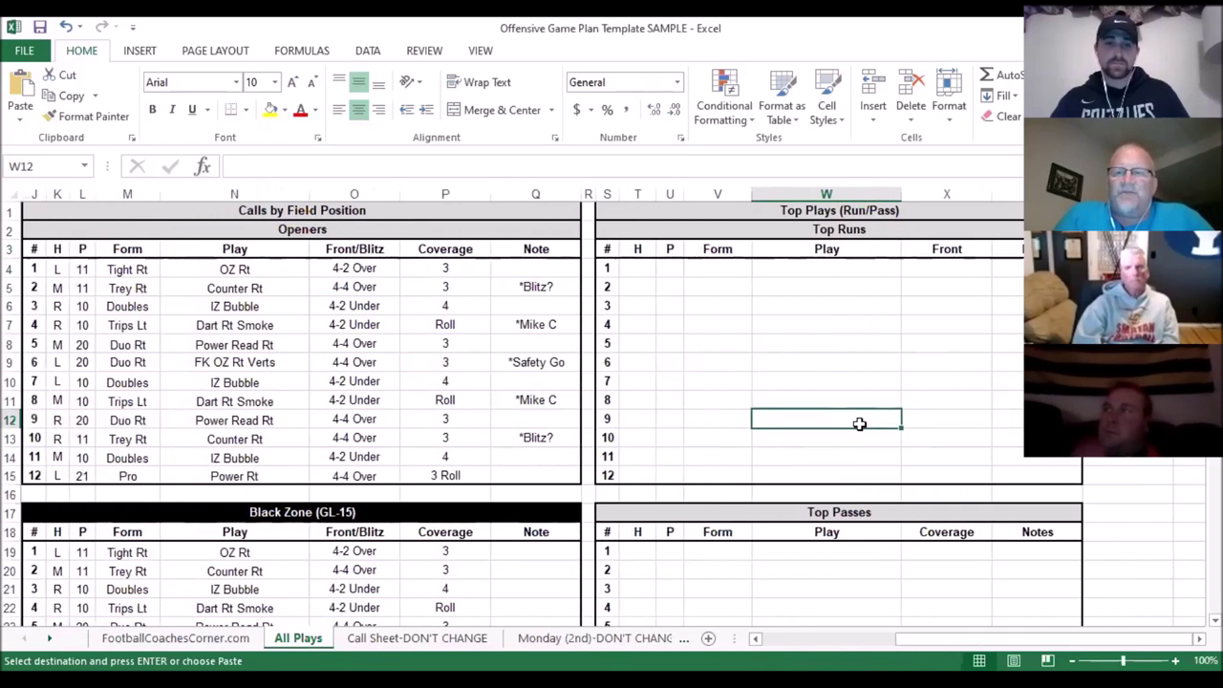
# - Copy the twelve Openers calls, columns H through Front/Blitz, into the Top Runs table from T4 and the Top Passes table from T19
pyautogui.hscroll(3, 859, 423)
pyautogui.moveTo(165, 275); pyautogui.dragTo(444, 475)
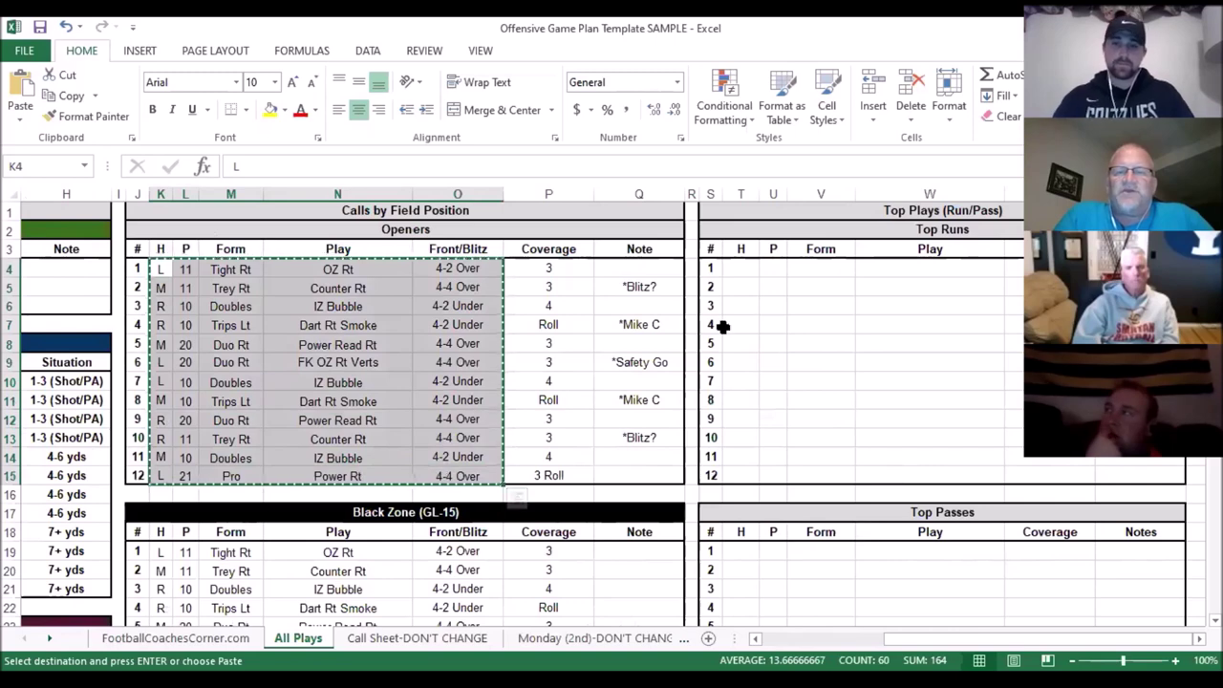
pyautogui.click(739, 270)
pyautogui.hotkey('ctrl', 'v')
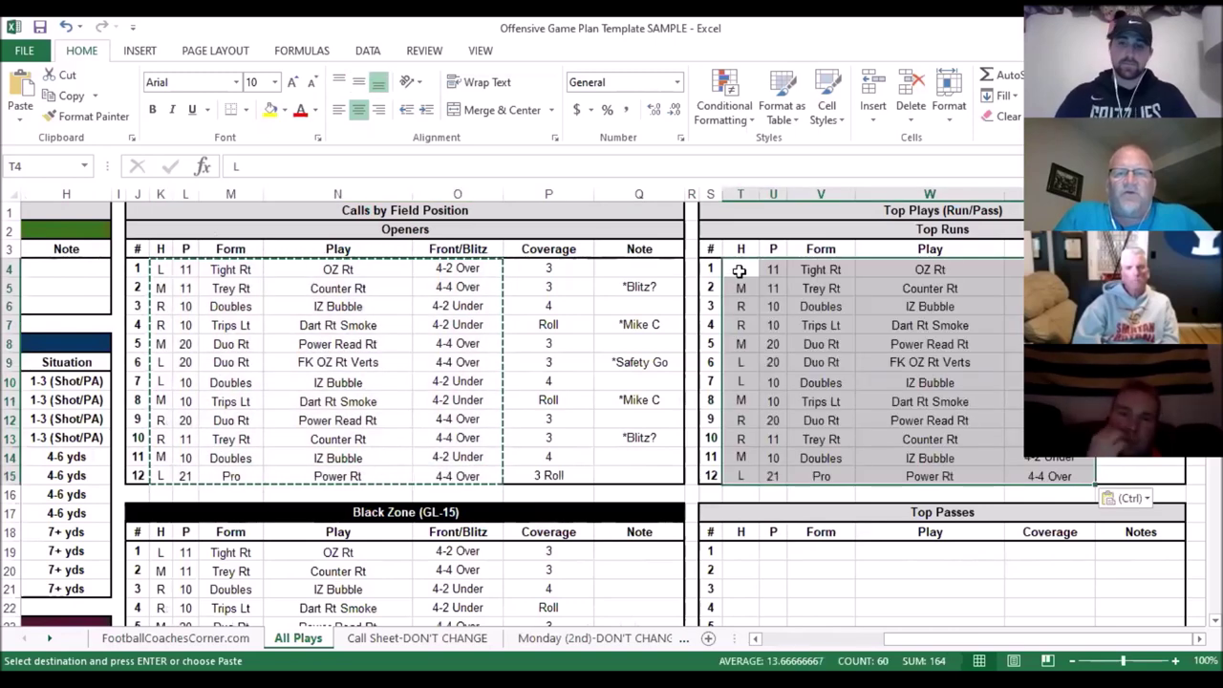
pyautogui.click(743, 552)
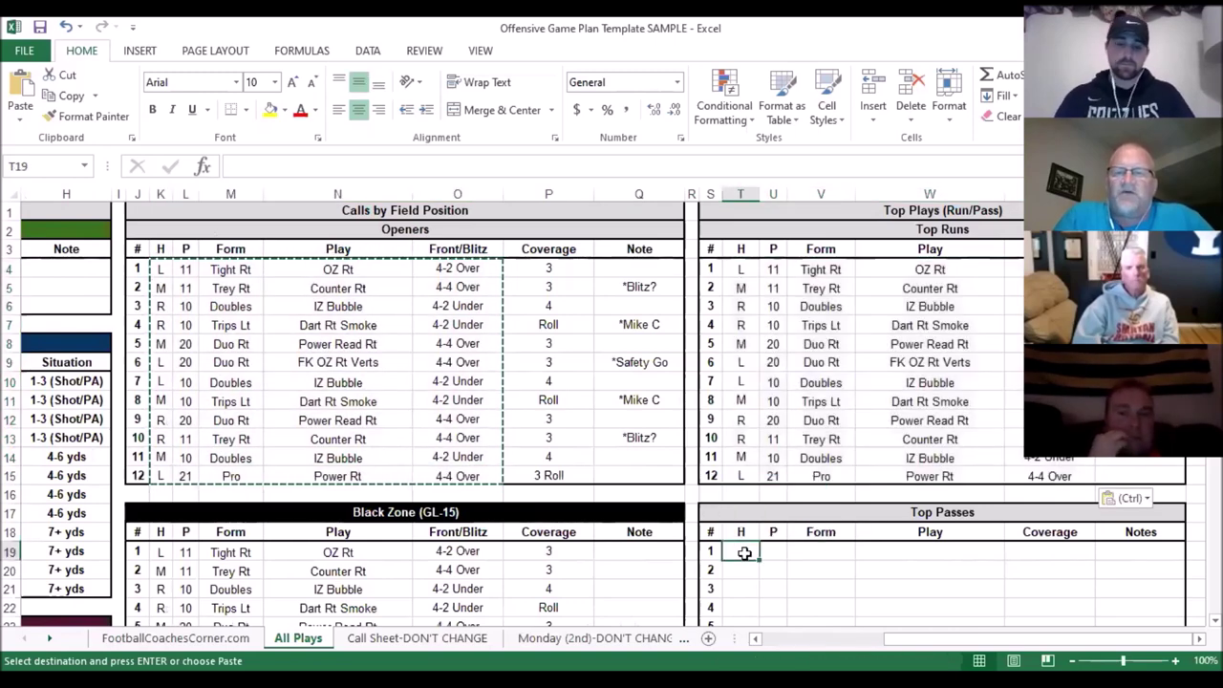
pyautogui.hotkey('ctrl', 'v')
# - Look over the 2nd, 3rd and 4th Down tables on All Plays
pyautogui.hscroll(-3, 544, 528)
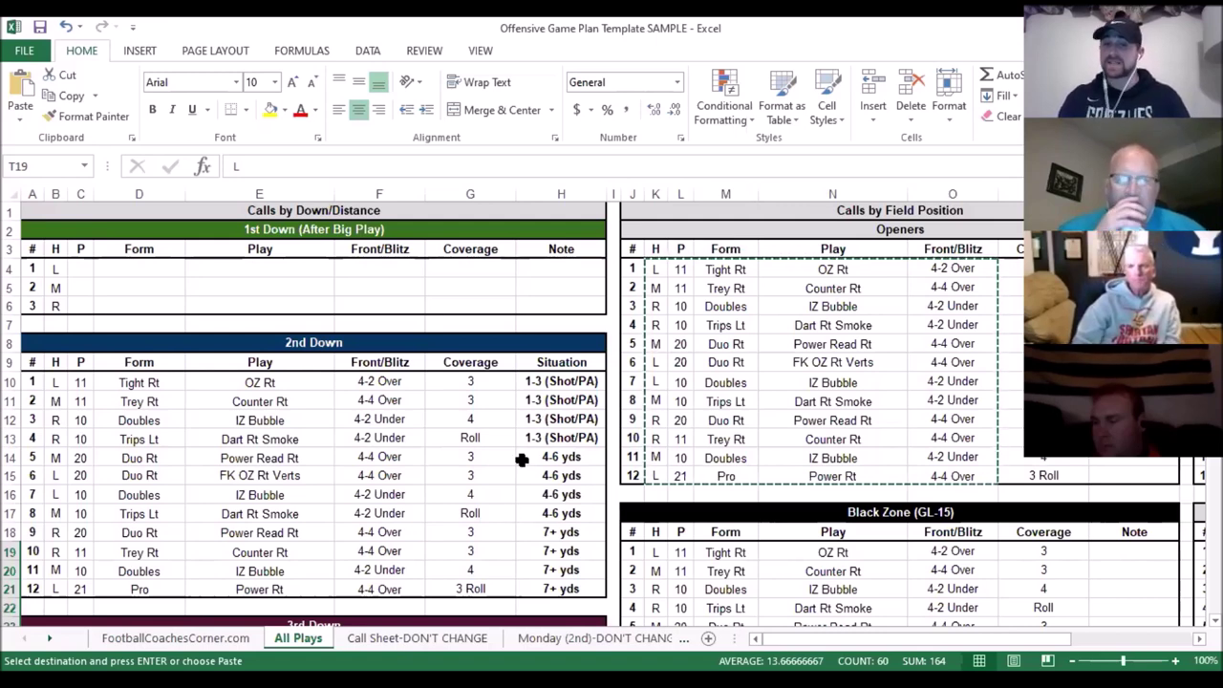
pyautogui.scroll(-2, 604, 470)
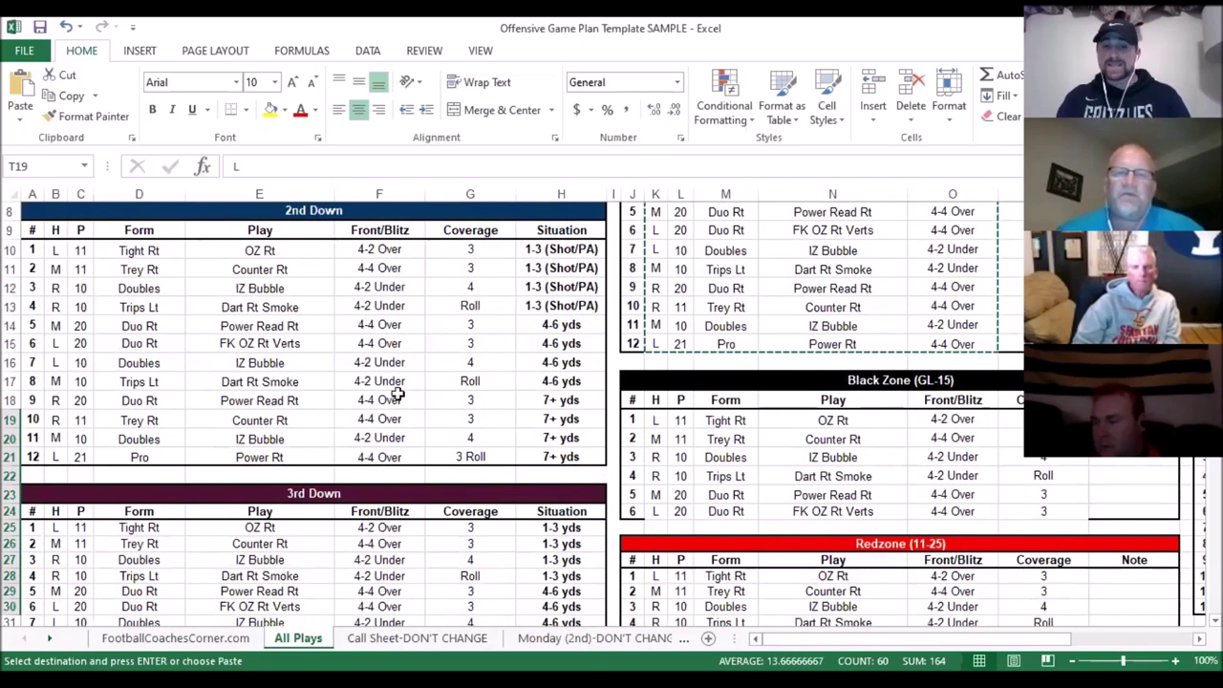
pyautogui.scroll(-5, 397, 394)
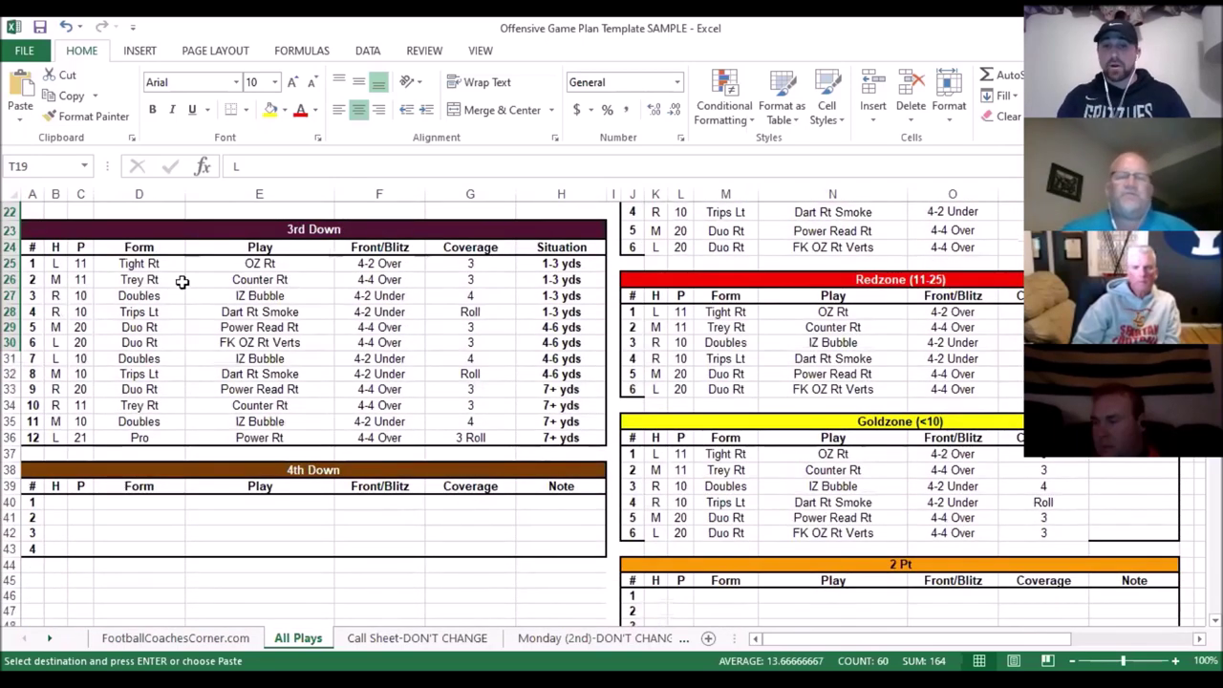
pyautogui.scroll(7, 620, 364)
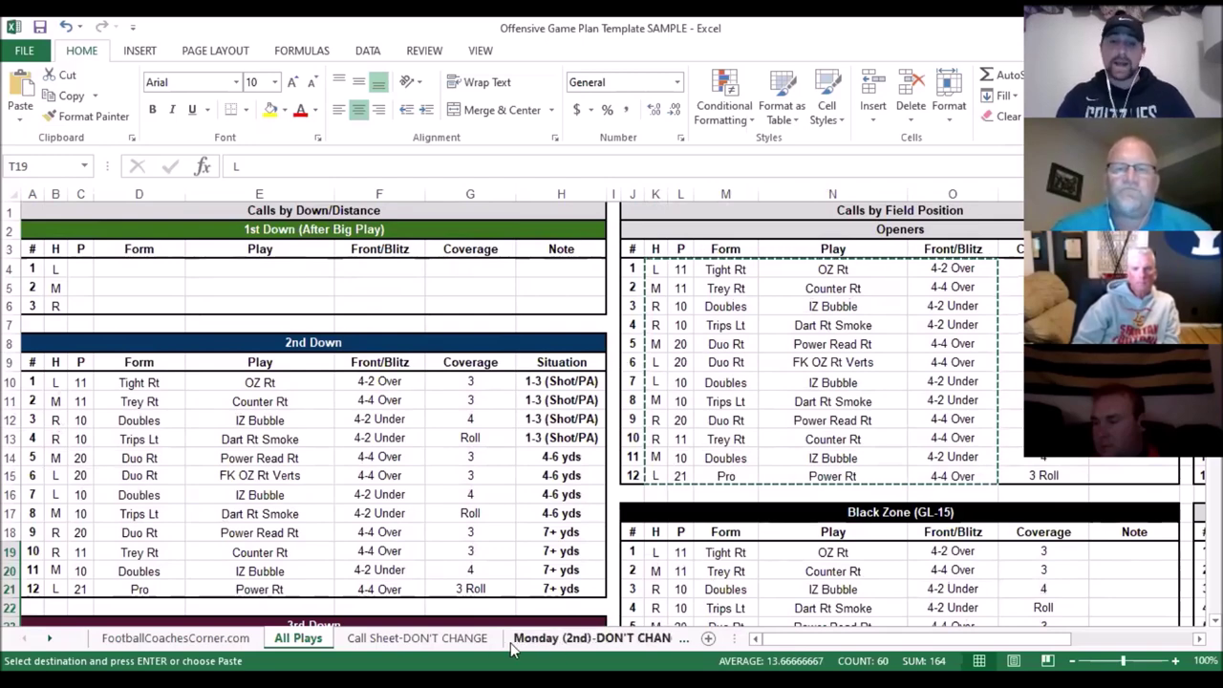
# - Examine the Monday (2nd) practice script, covering Varsity Inside, ROA/Skelly, Openers, Redzone, Goldzone, Team (2nd) and JV Team
pyautogui.click(544, 642)
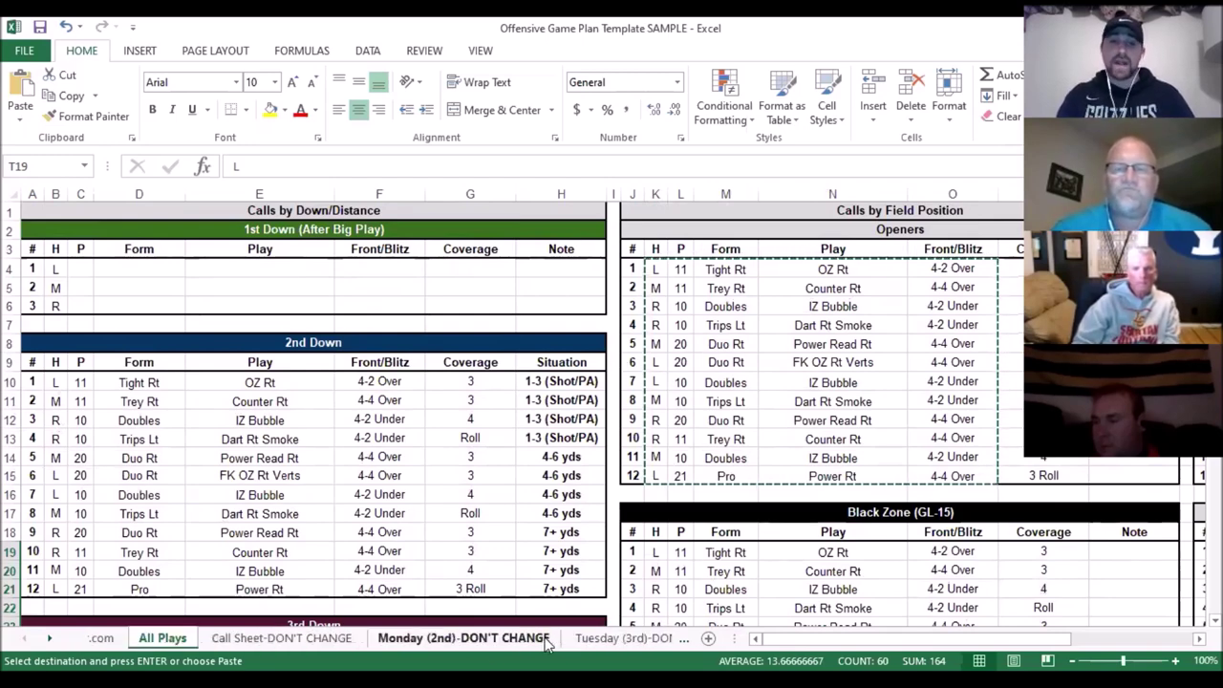
pyautogui.scroll(7, 414, 468)
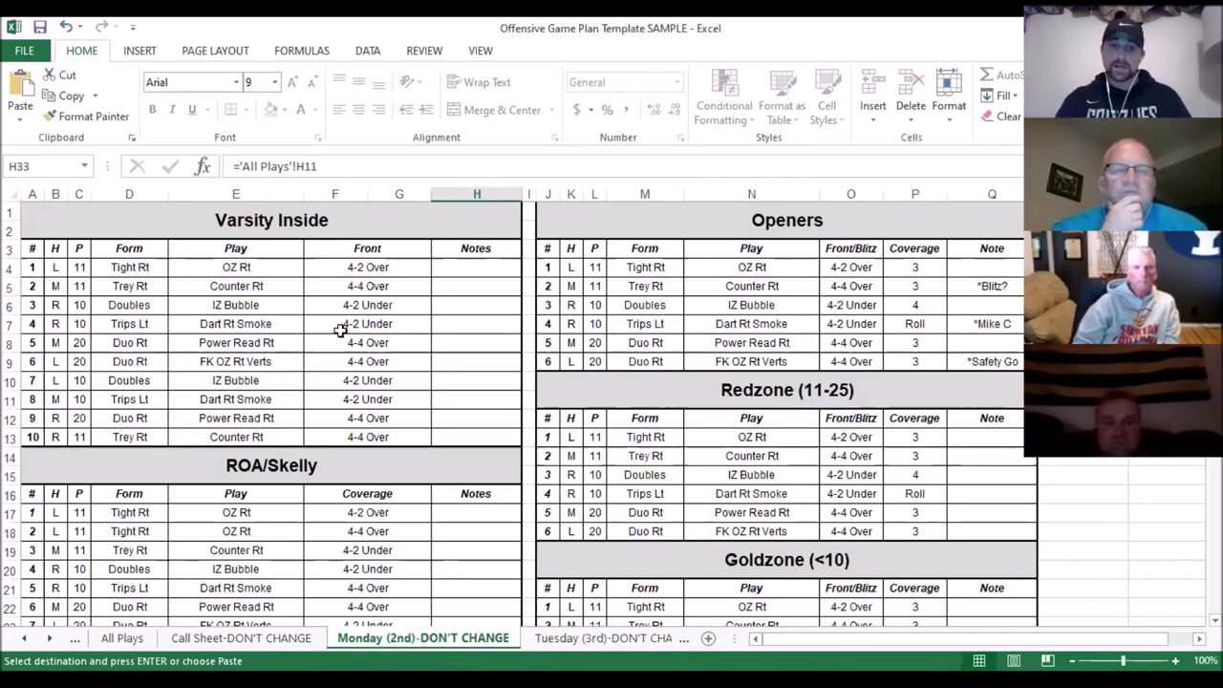
pyautogui.scroll(-3, 305, 489)
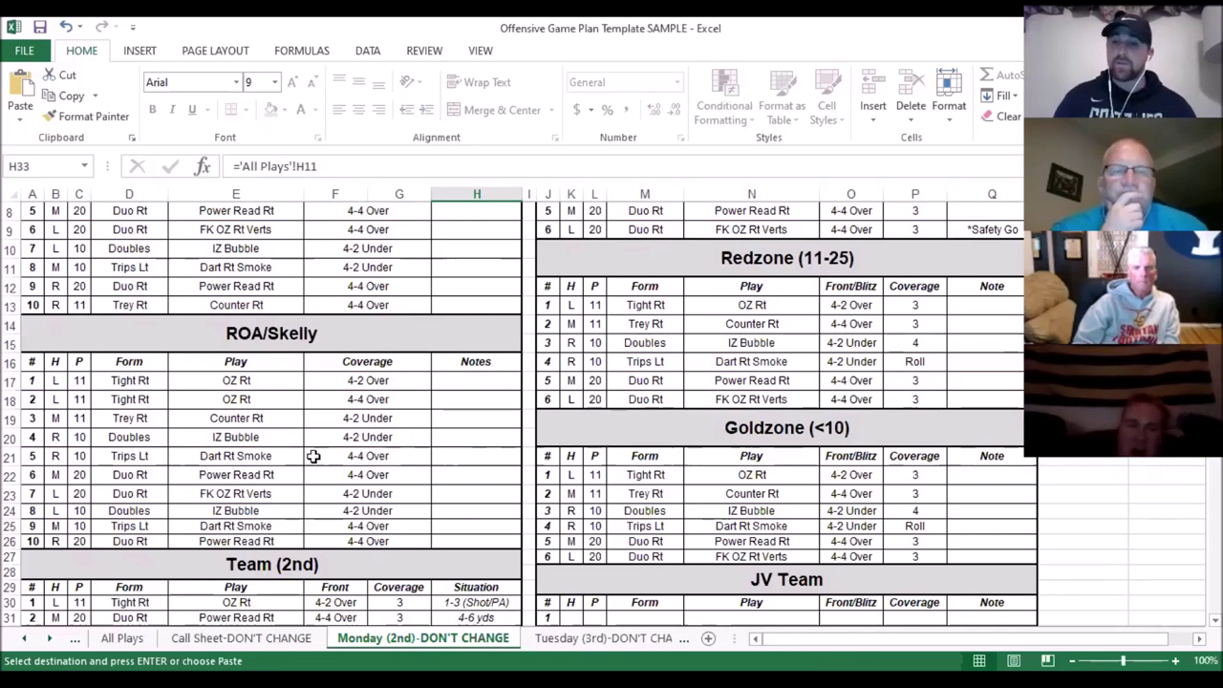
pyautogui.scroll(3, 313, 458)
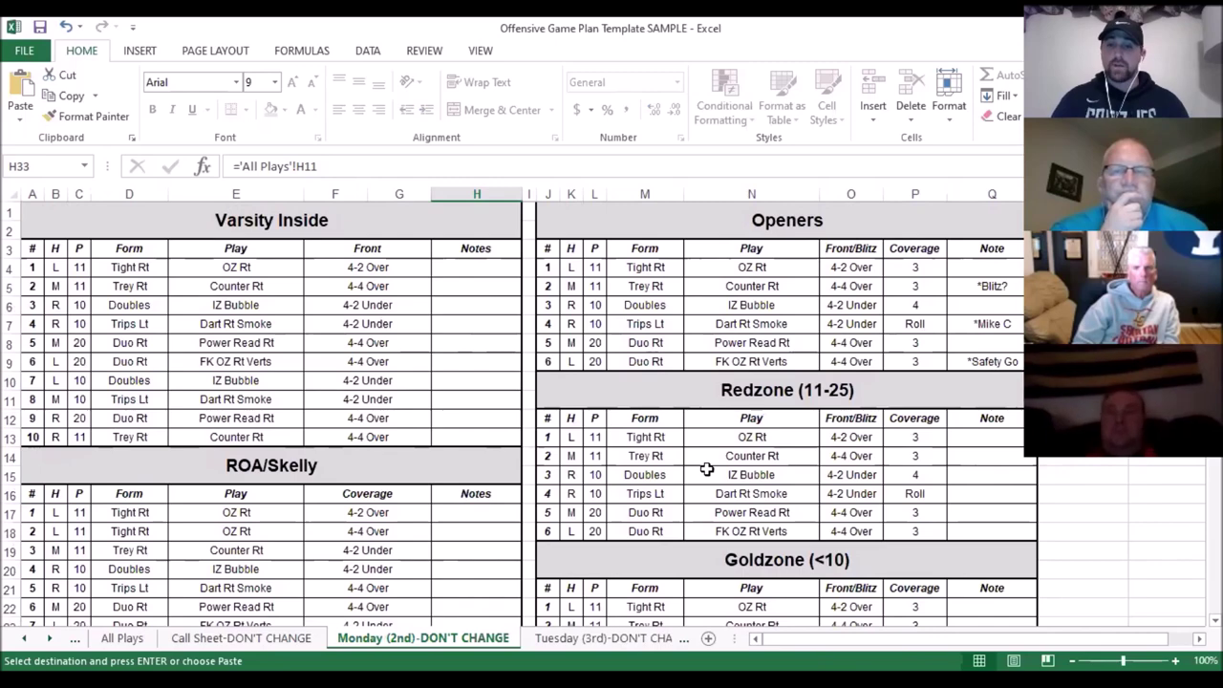
pyautogui.scroll(-2, 706, 468)
pyautogui.scroll(-7, 707, 468)
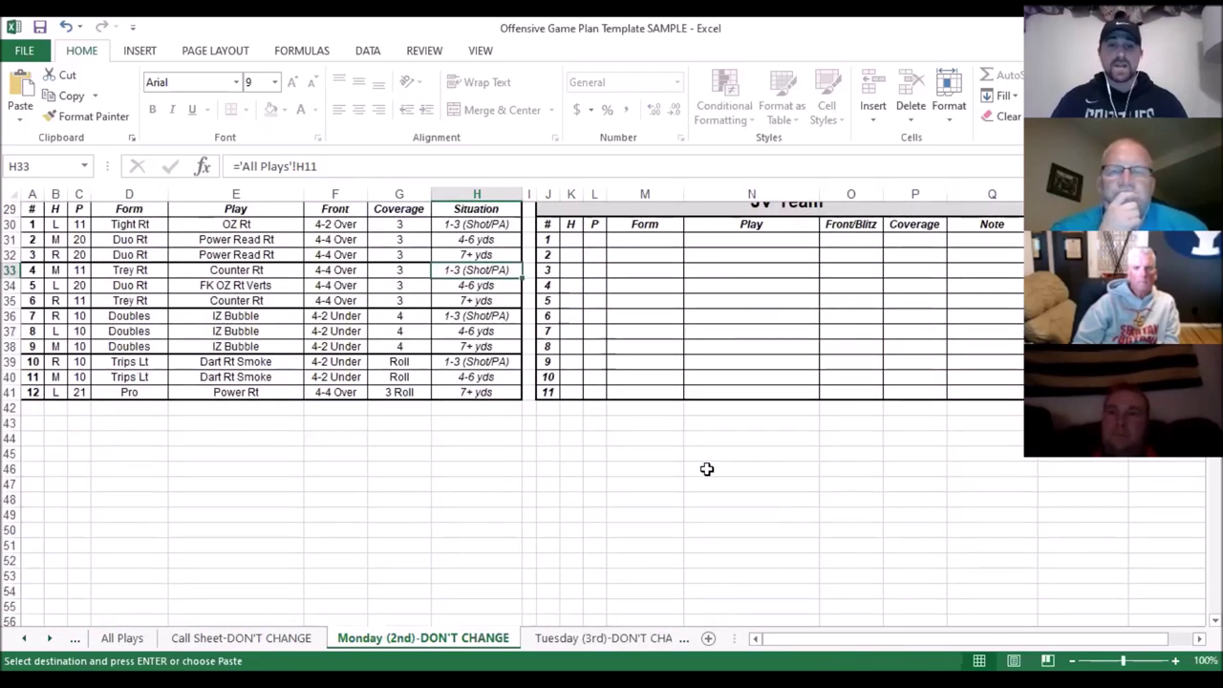
pyautogui.scroll(2, 706, 468)
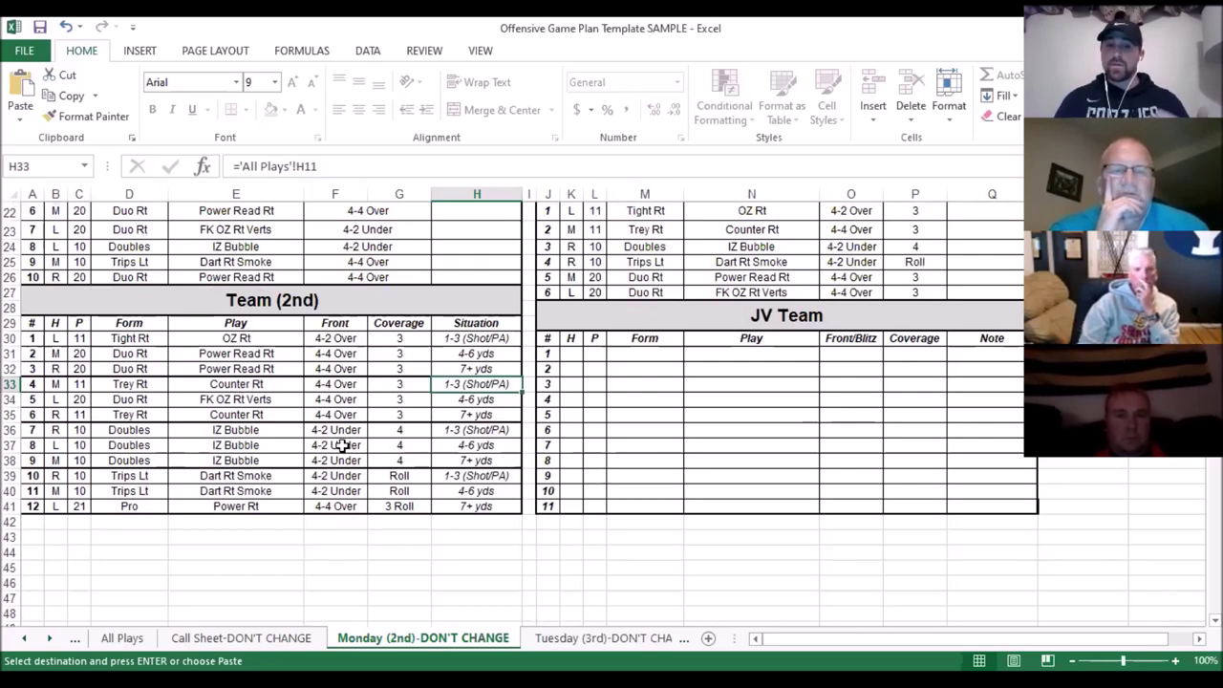
# - Examine the Tuesday (3rd) practice script, including its Team (3rd) section and the Openers list
pyautogui.click(590, 648)
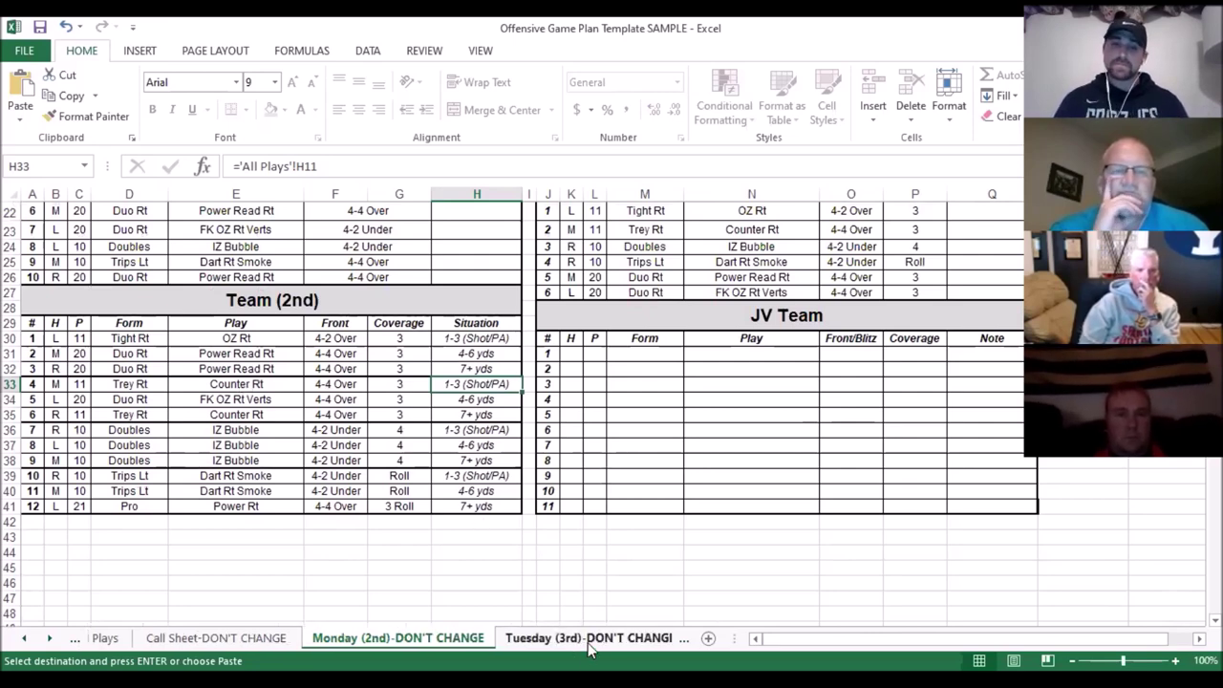
pyautogui.scroll(7, 392, 425)
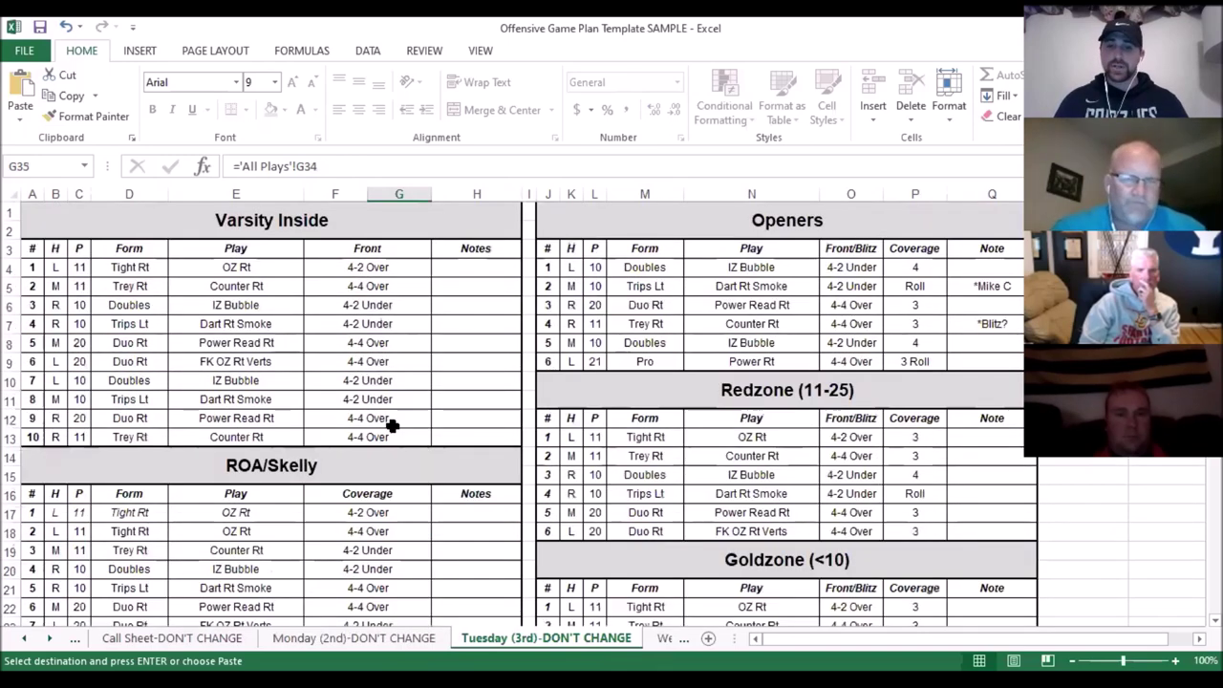
pyautogui.scroll(-6, 392, 425)
pyautogui.scroll(-3, 393, 426)
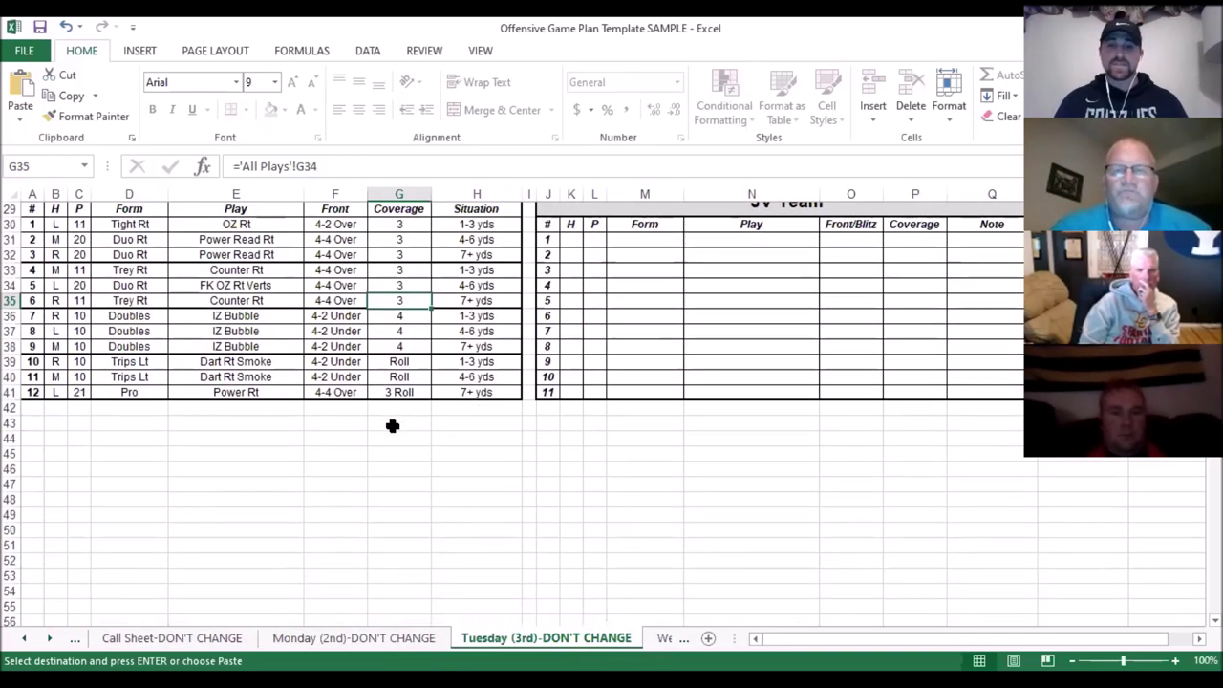
pyautogui.scroll(2, 421, 385)
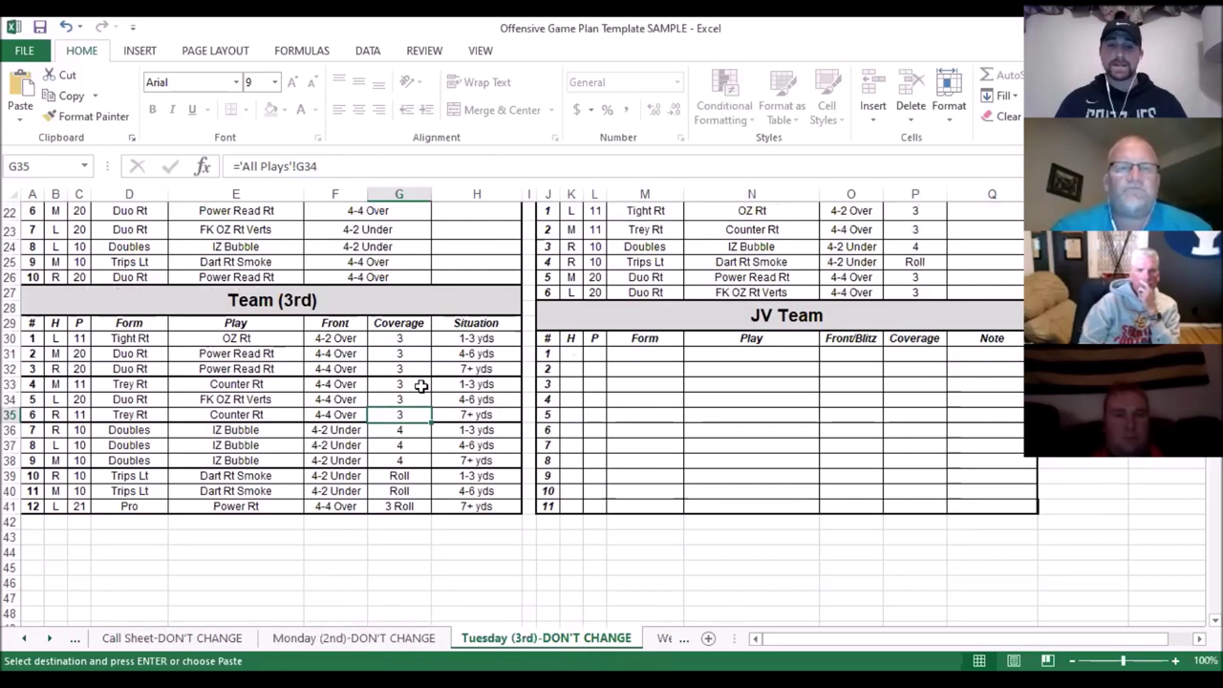
pyautogui.scroll(7, 420, 385)
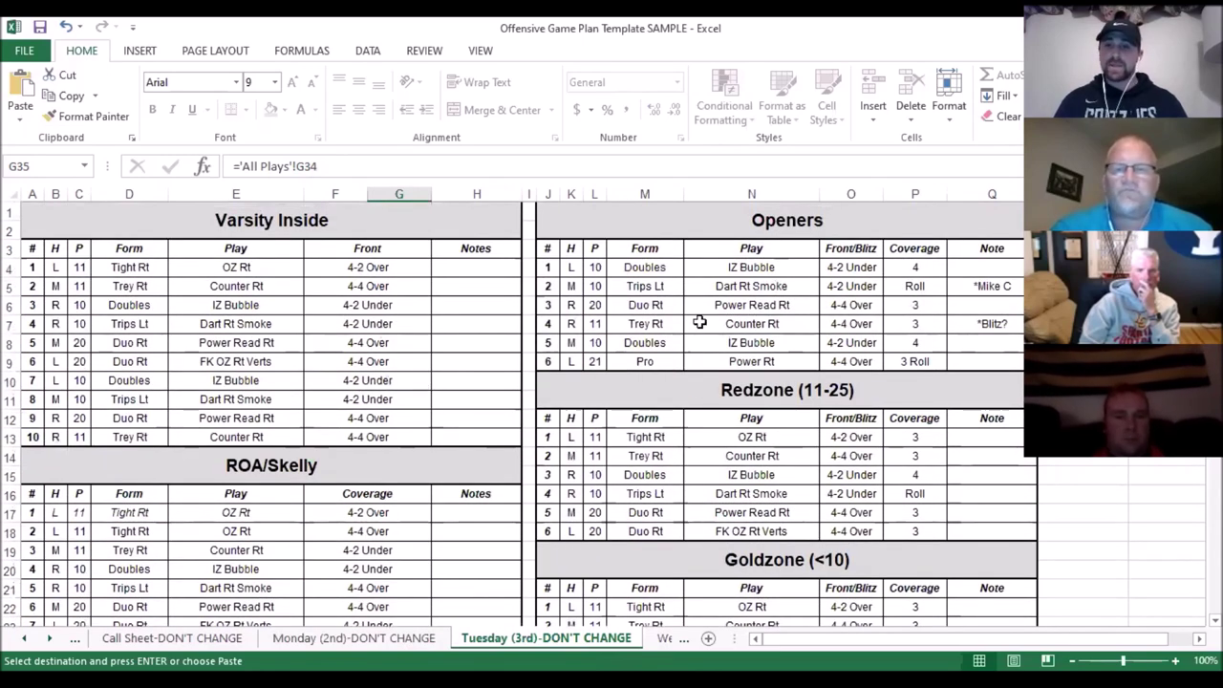
# - Examine the Wednesday (2nd 7+3rd) practice script, including 2 Minute and the Team (Play It Out 2nd-3rd) section
pyautogui.click(661, 638)
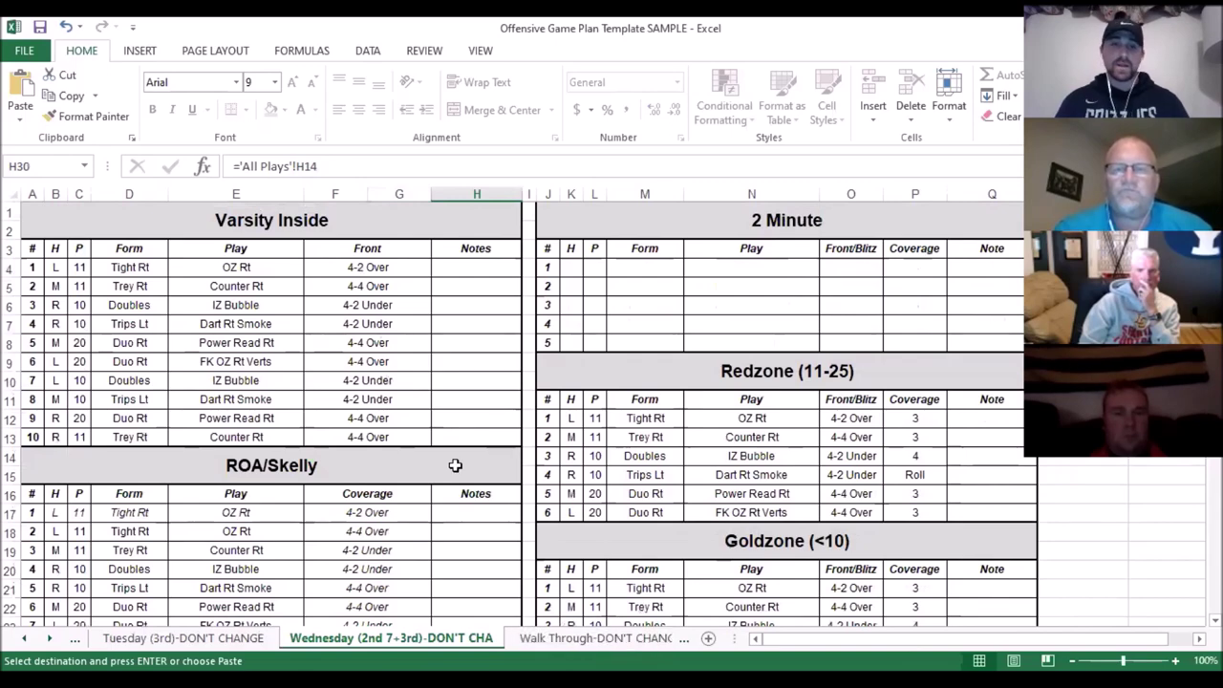
pyautogui.scroll(-6, 455, 465)
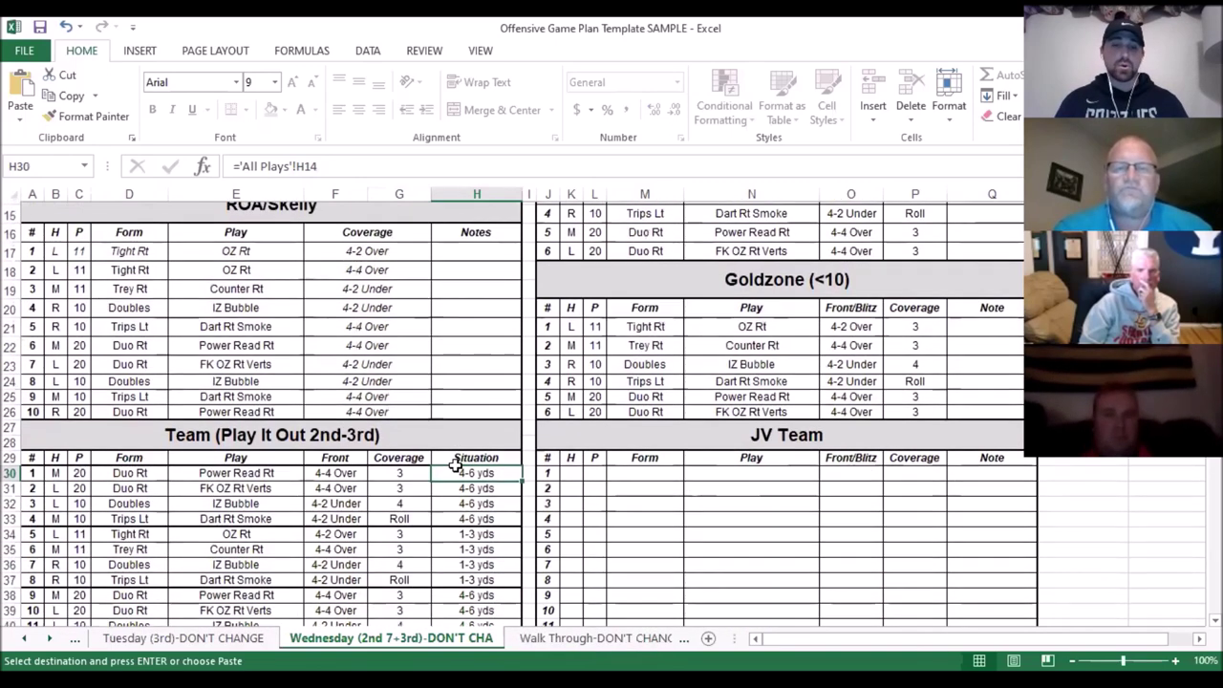
pyautogui.scroll(-1, 455, 465)
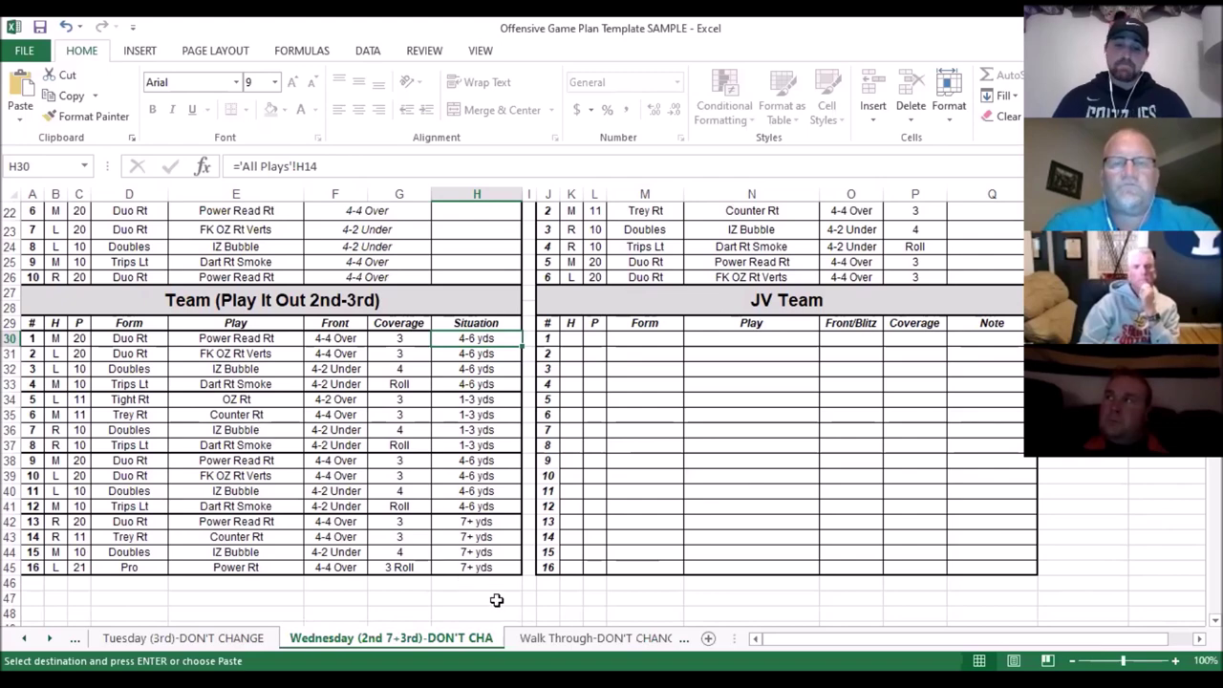
# - Review the Walk Through sheet from Openers through Redzone, Goldzone and 2 Pt to Specials/Wrinkles
pyautogui.click(550, 640)
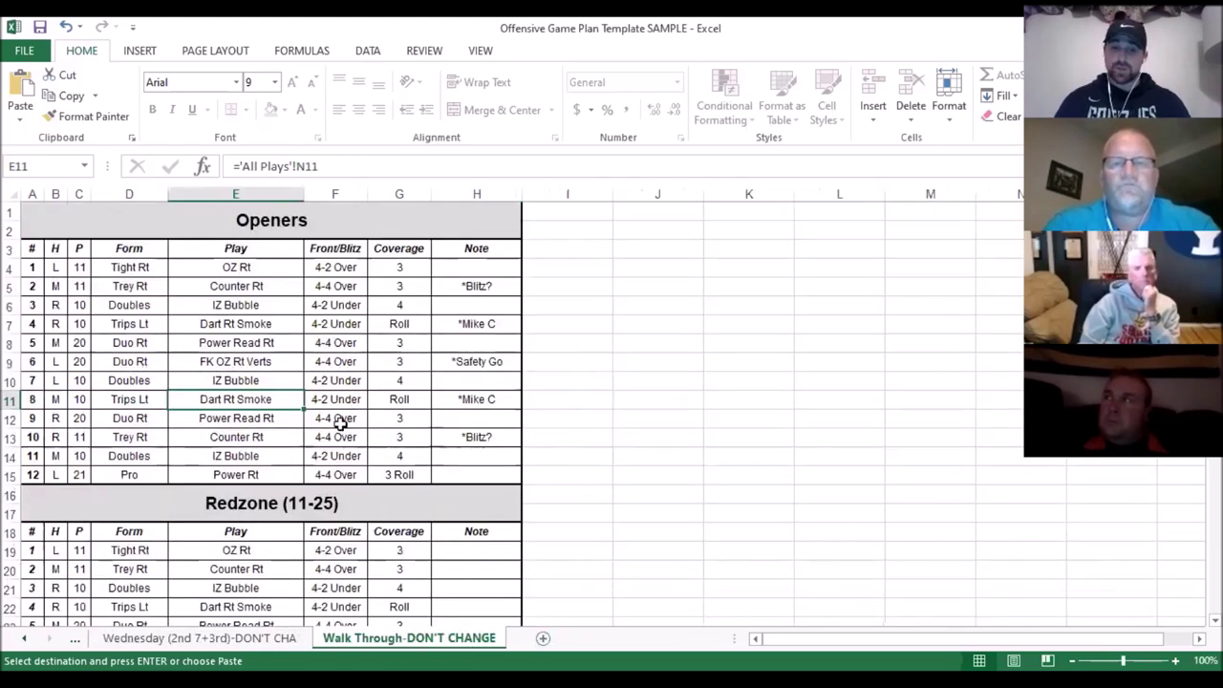
pyautogui.click(340, 423)
pyautogui.scroll(-7, 340, 425)
pyautogui.scroll(7, 340, 425)
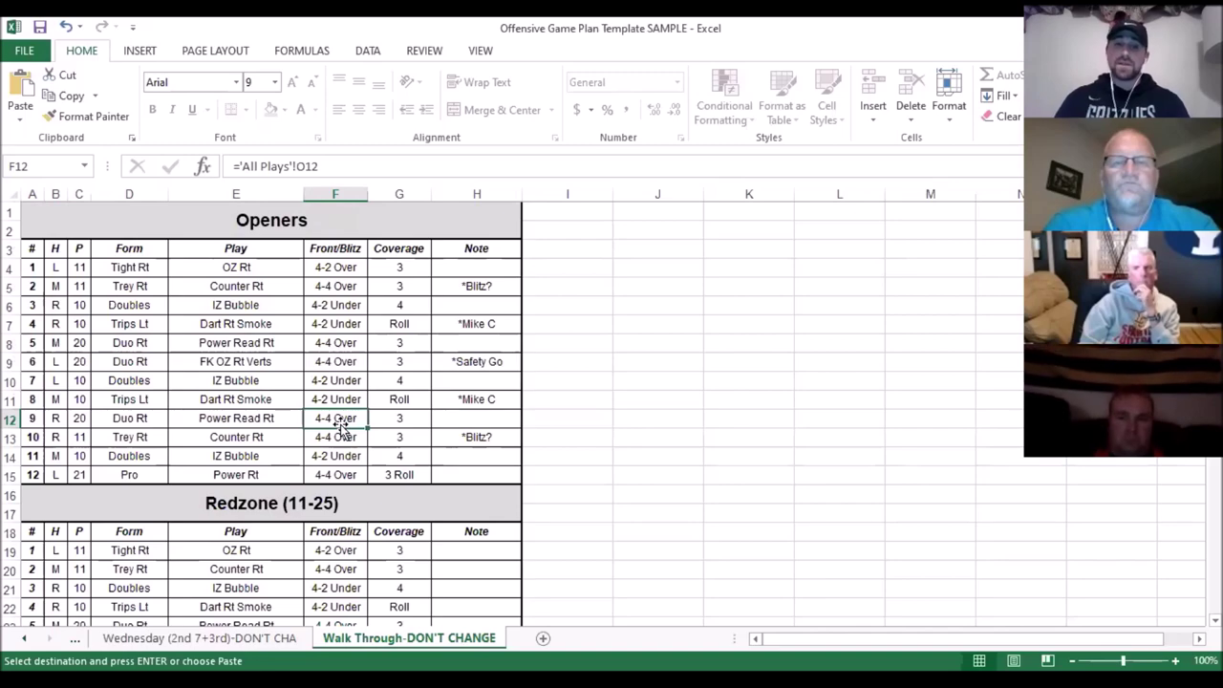
pyautogui.scroll(-5, 341, 425)
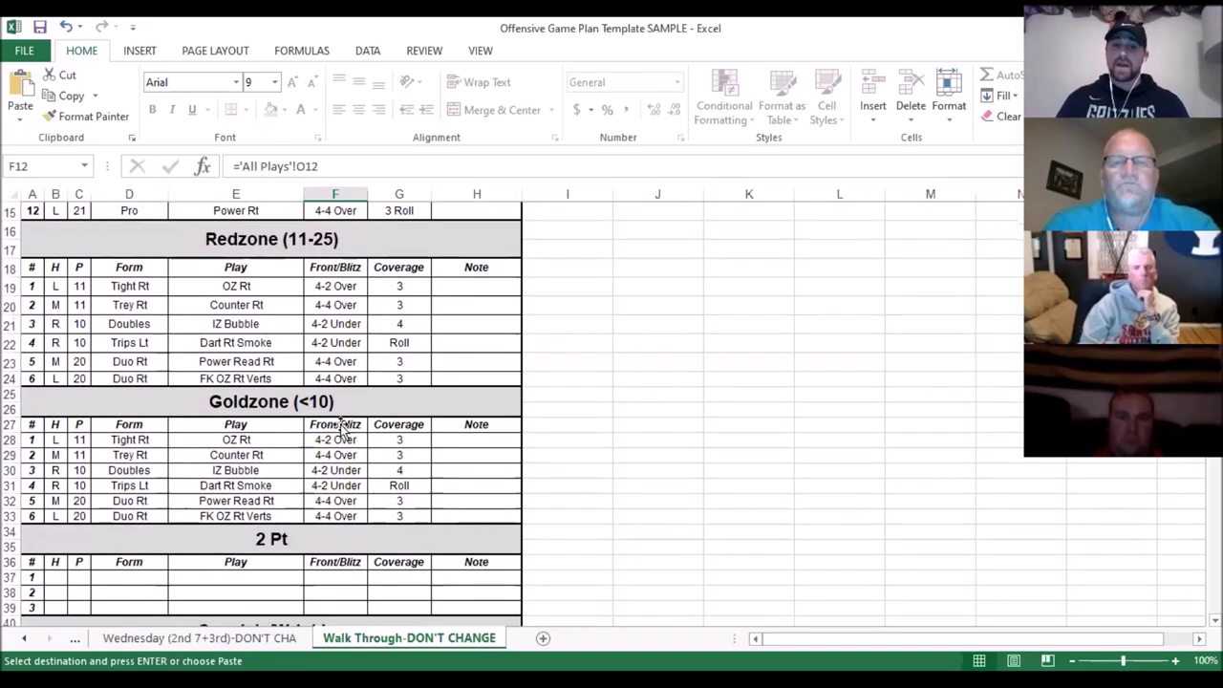
pyautogui.scroll(-2, 341, 425)
pyautogui.scroll(-2, 341, 425)
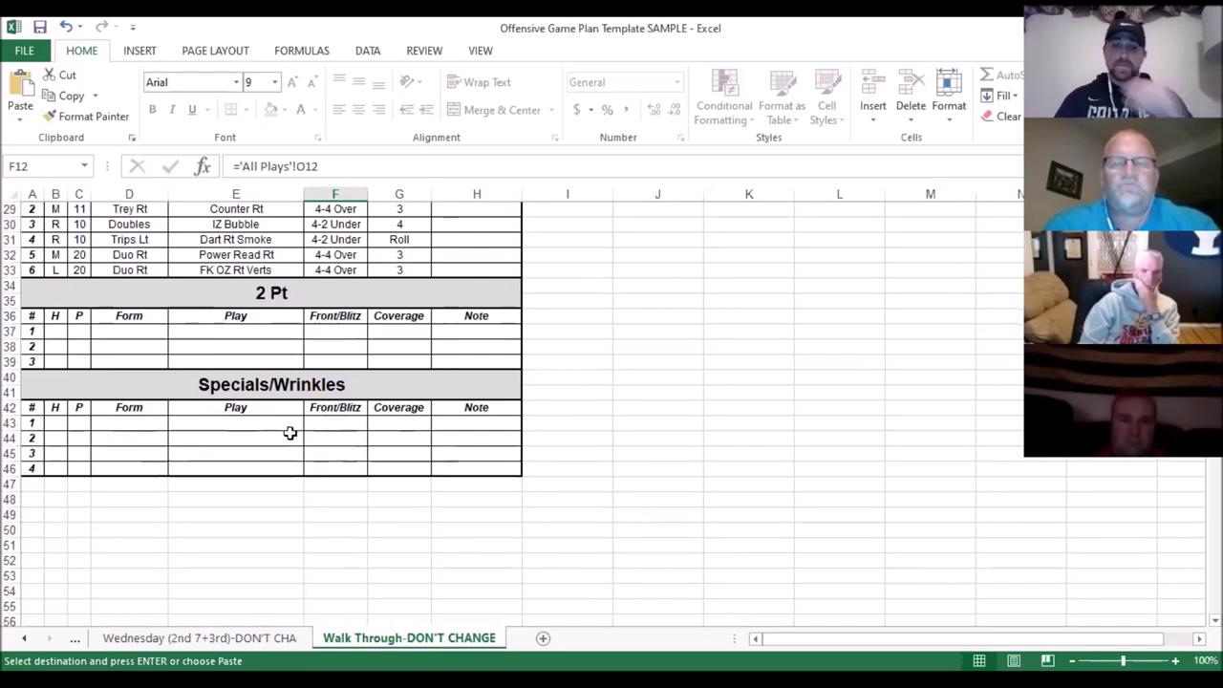
pyautogui.scroll(9, 289, 433)
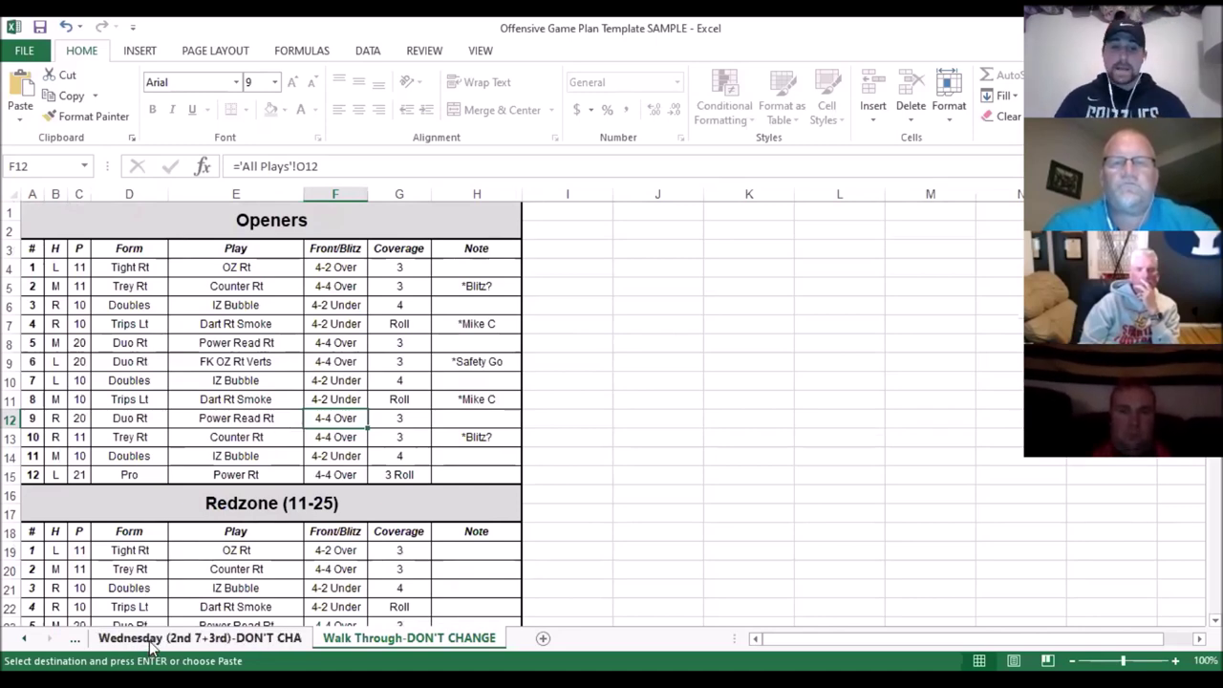
# - Return to the All Plays sheet and switch to the Defensive Game Plan Template SAMPLE 2 workbook
pyautogui.click(25, 641)
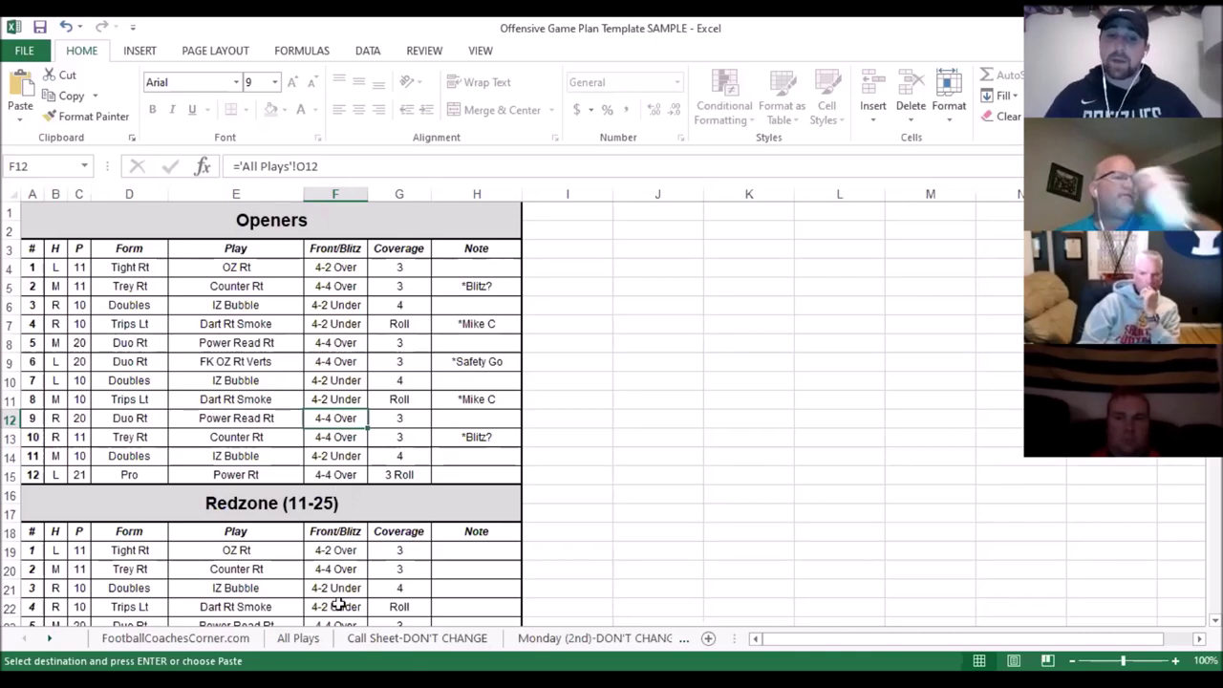
pyautogui.click(308, 638)
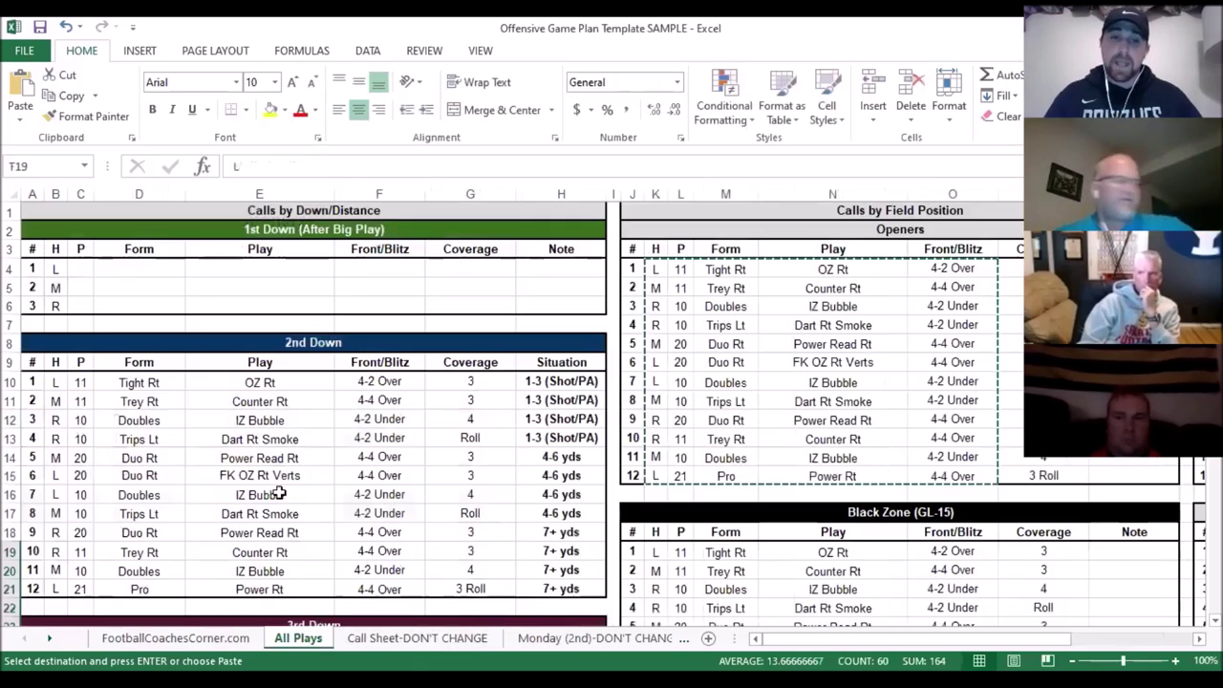
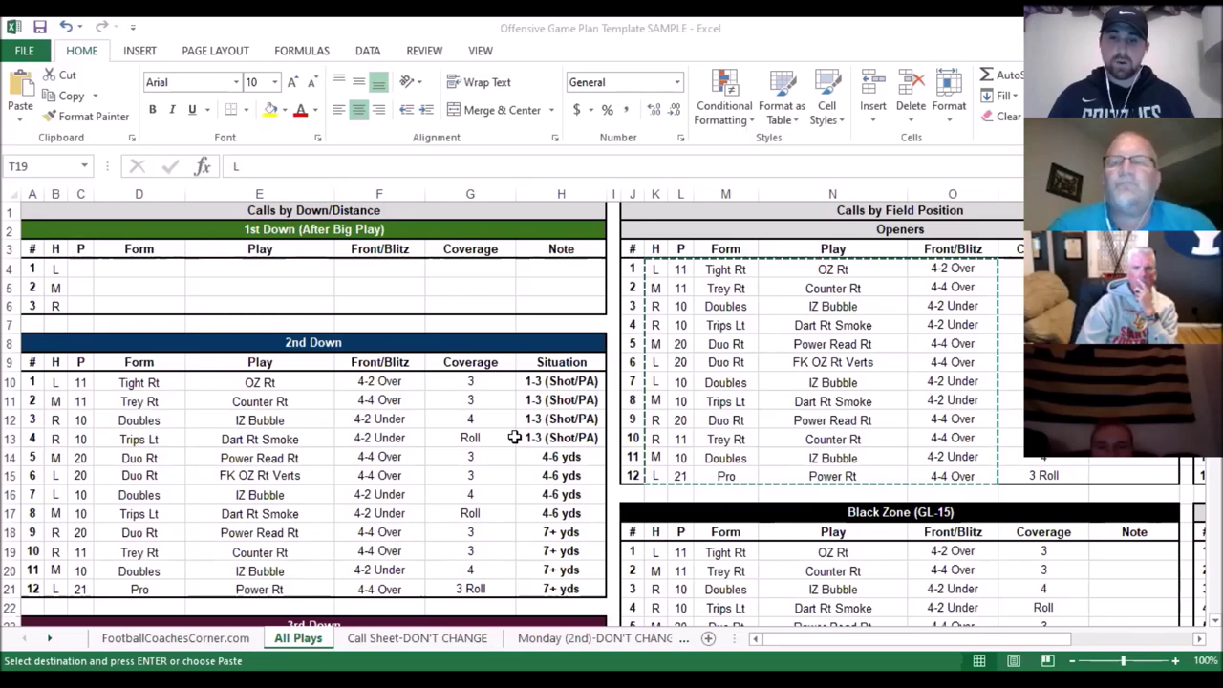
pyautogui.hotkey('alt', 'Tab')
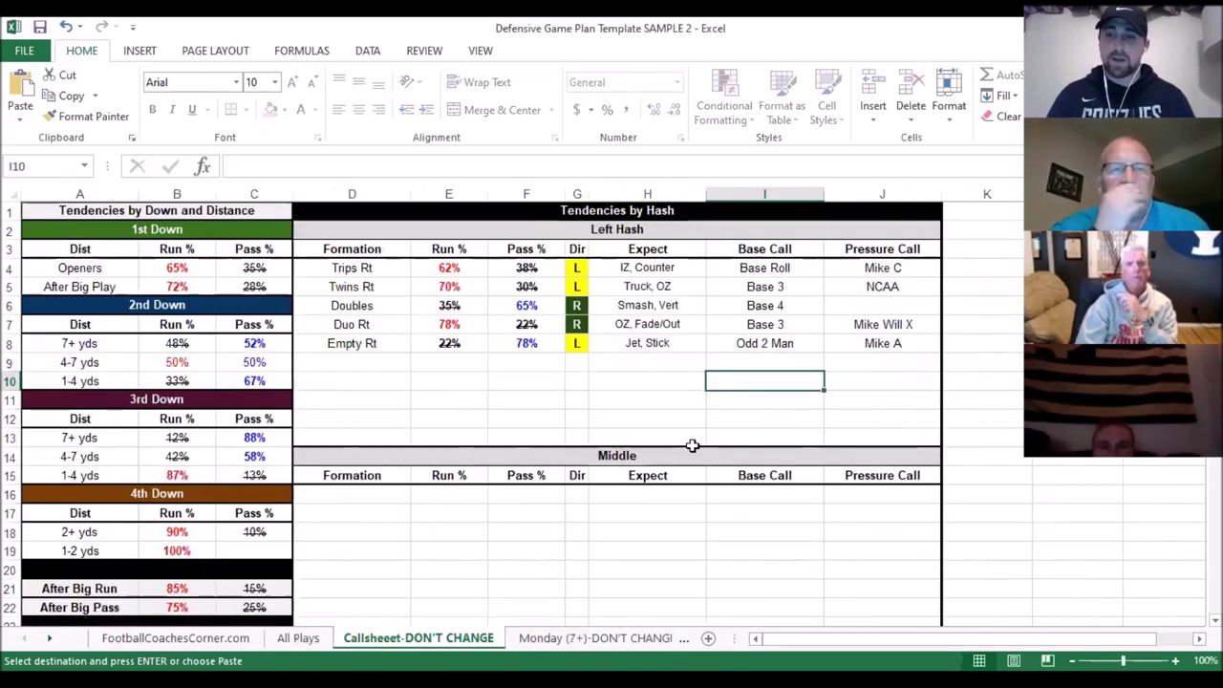
# - Open the All Plays sheet and review the Left Hash, MOF, Right Hash, Redzone and Goal Line tendency tables
pyautogui.click(297, 638)
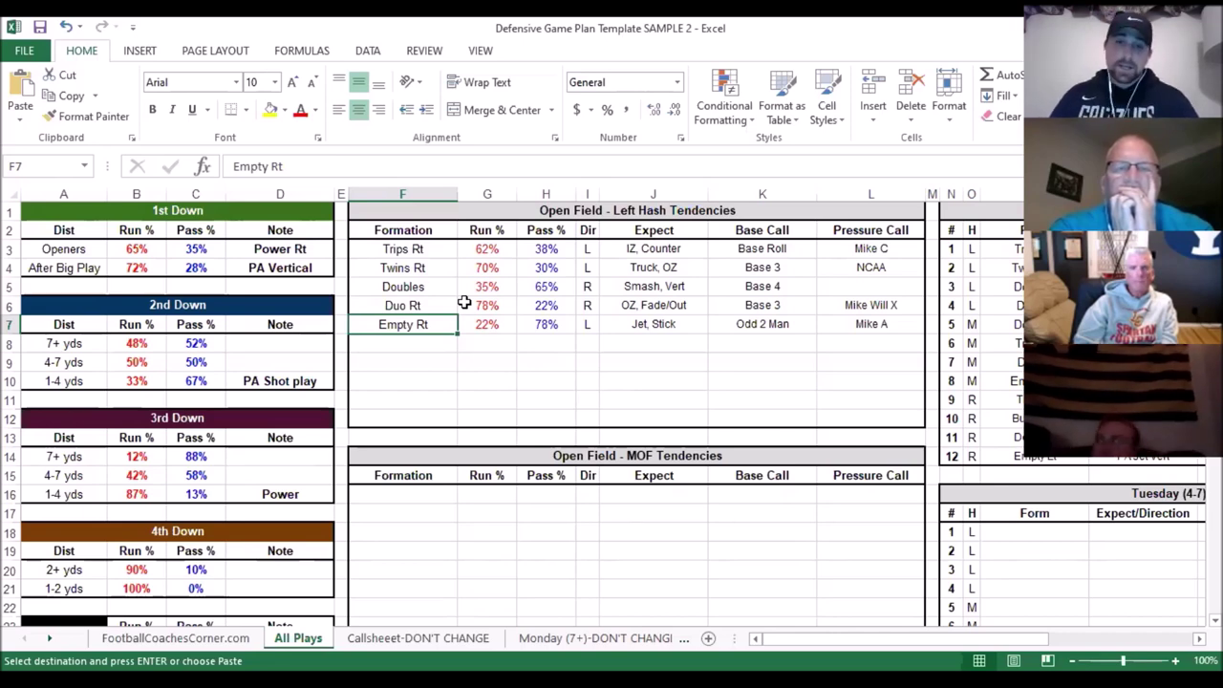
pyautogui.click(419, 254)
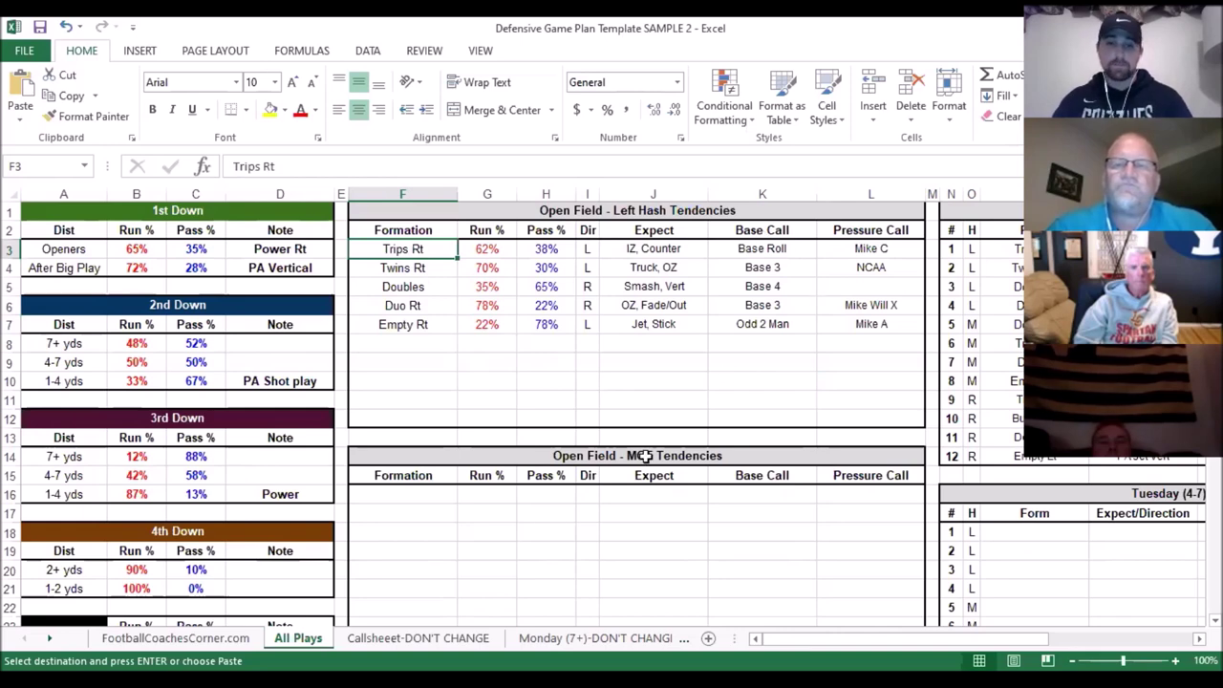
pyautogui.scroll(-3, 645, 456)
pyautogui.click(625, 490)
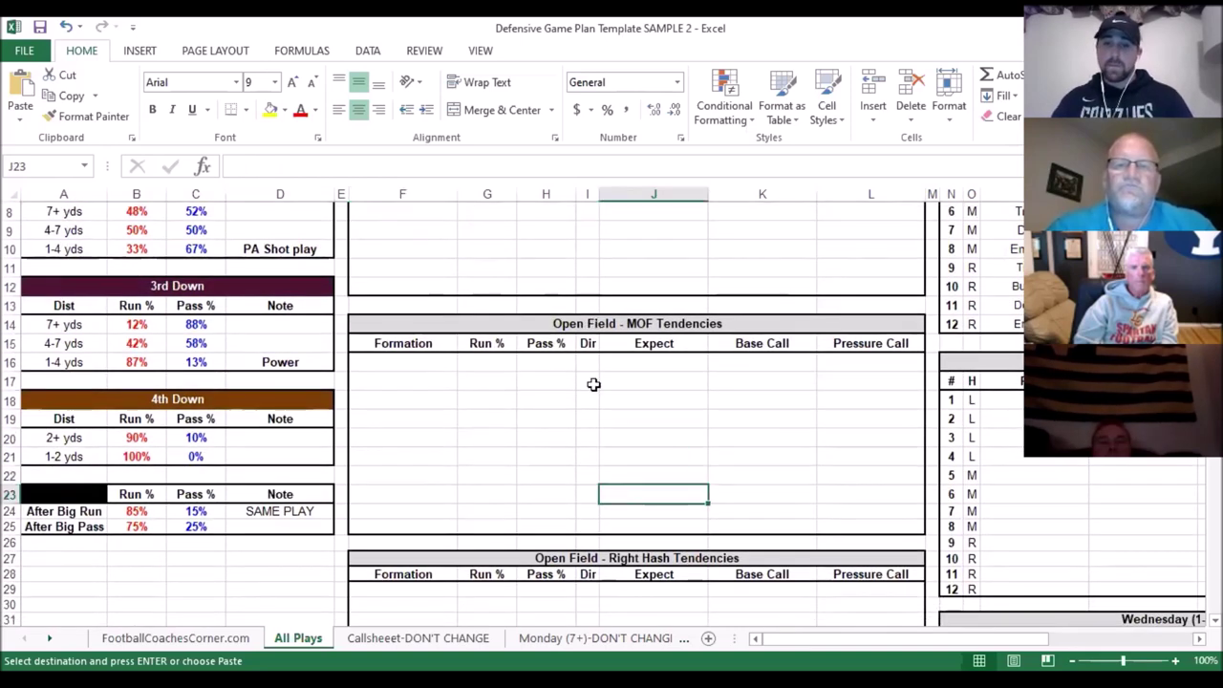
pyautogui.scroll(-2, 590, 543)
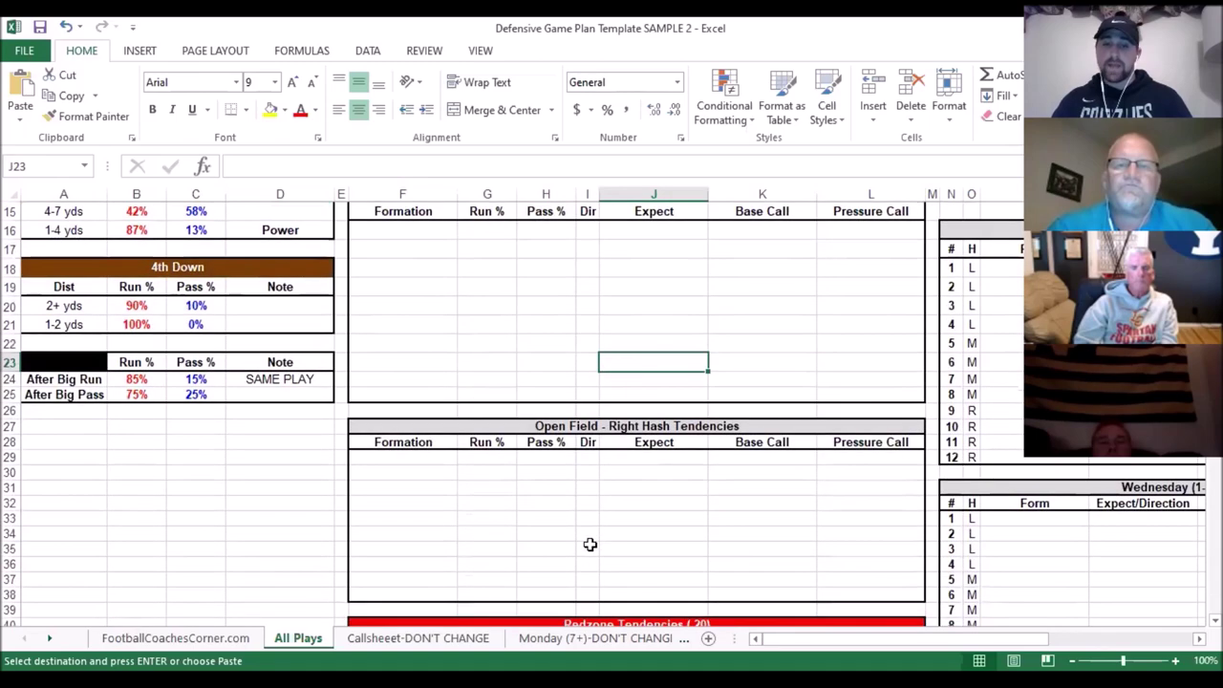
pyautogui.scroll(-7, 589, 543)
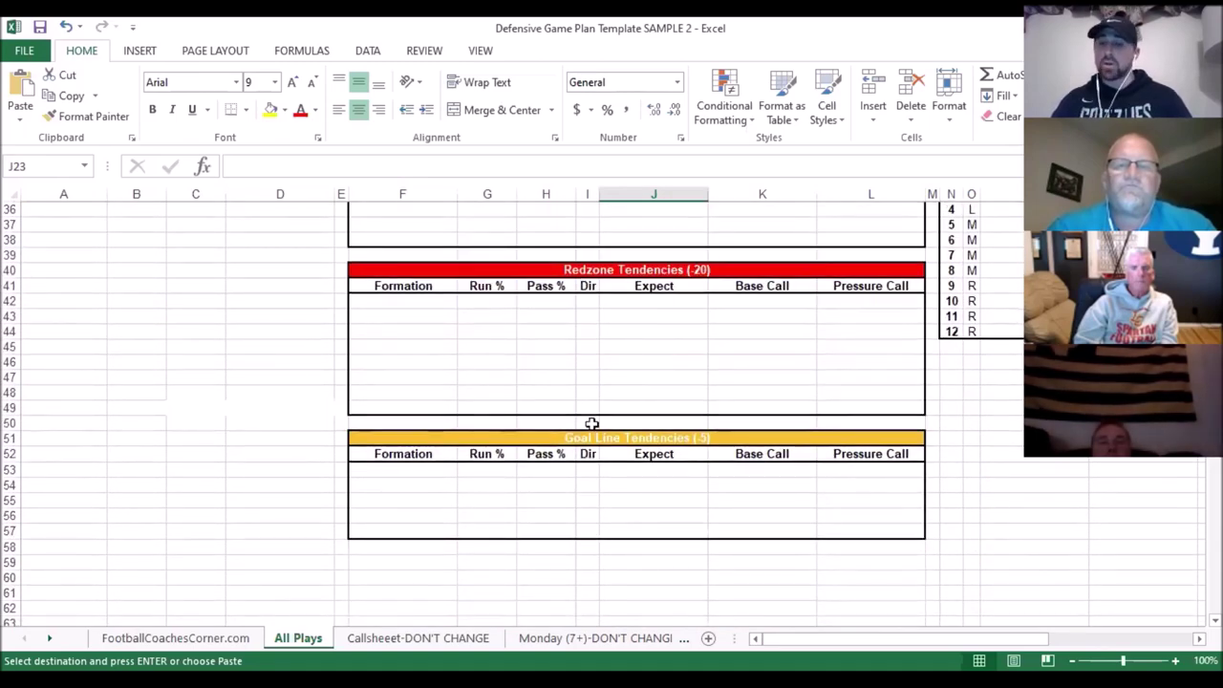
pyautogui.scroll(12, 673, 481)
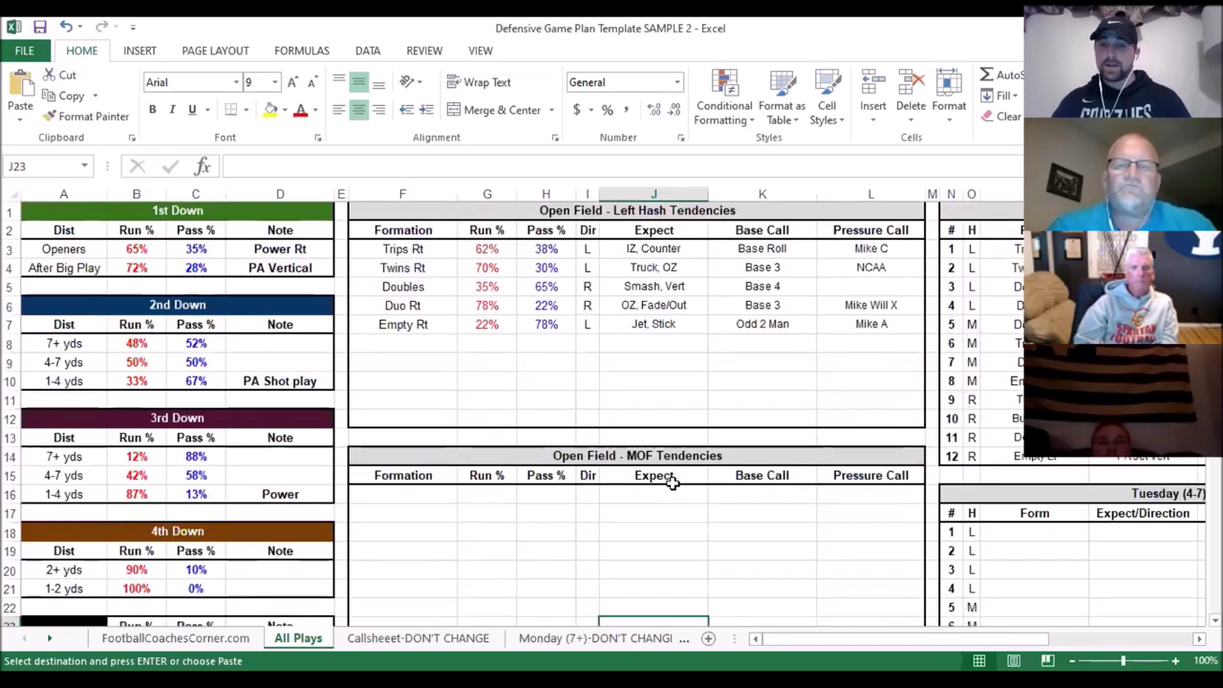
# - Examine the Monday (7+) practice table on All Plays, covering its Form, Expect/Direction, Call and Situation columns
pyautogui.click(605, 263)
pyautogui.press('Right')
pyautogui.press('Right')
pyautogui.press('Right')
pyautogui.press('Right')
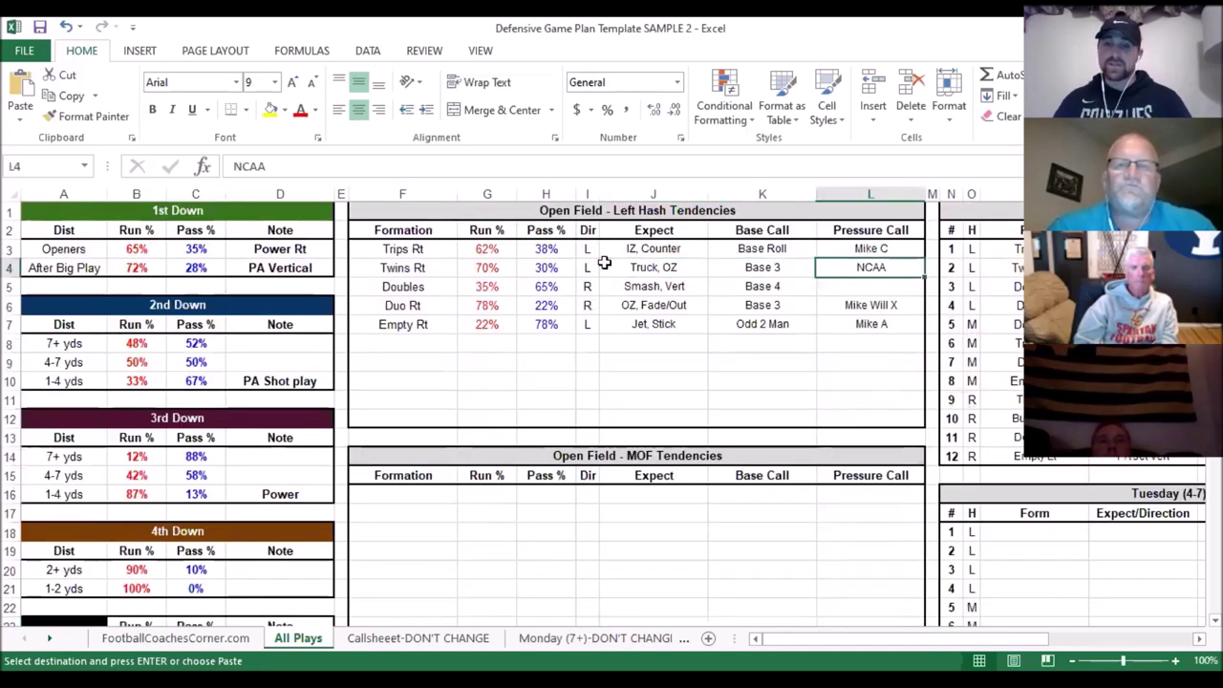
pyautogui.press('Right')
pyautogui.press('Right')
pyautogui.press('Right')
pyautogui.press('Right')
pyautogui.press('Right')
pyautogui.press('Right')
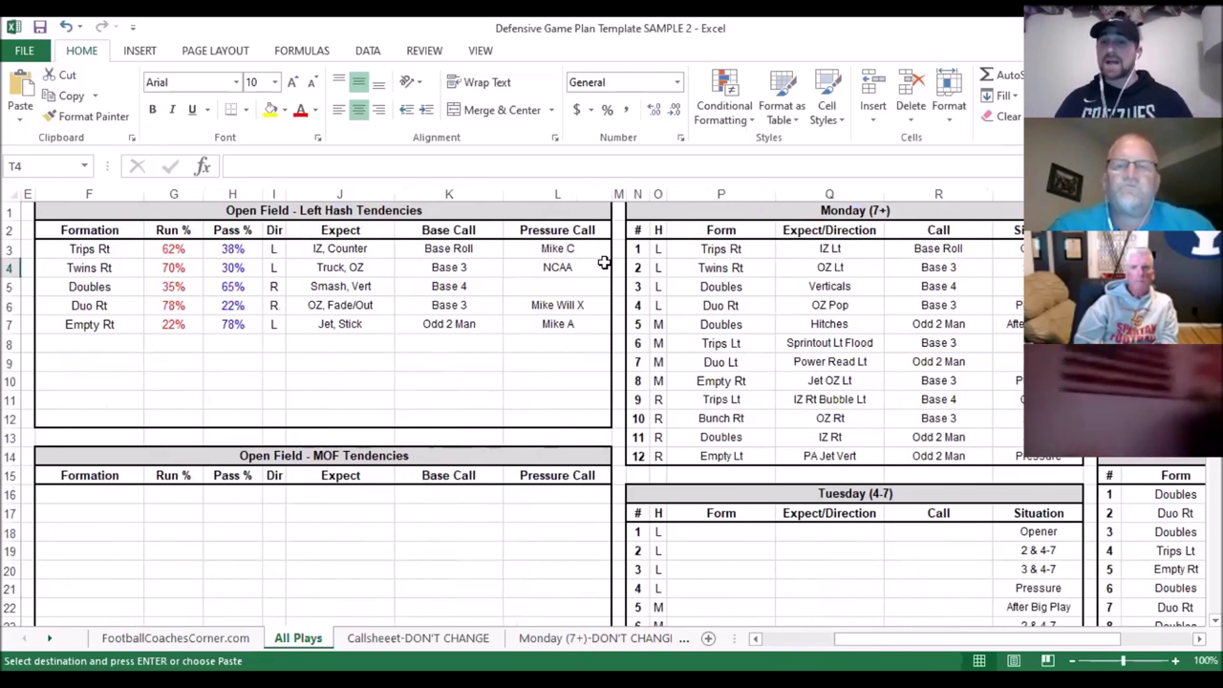
pyautogui.hscroll(2, 604, 262)
pyautogui.press('Left')
pyautogui.press('Left')
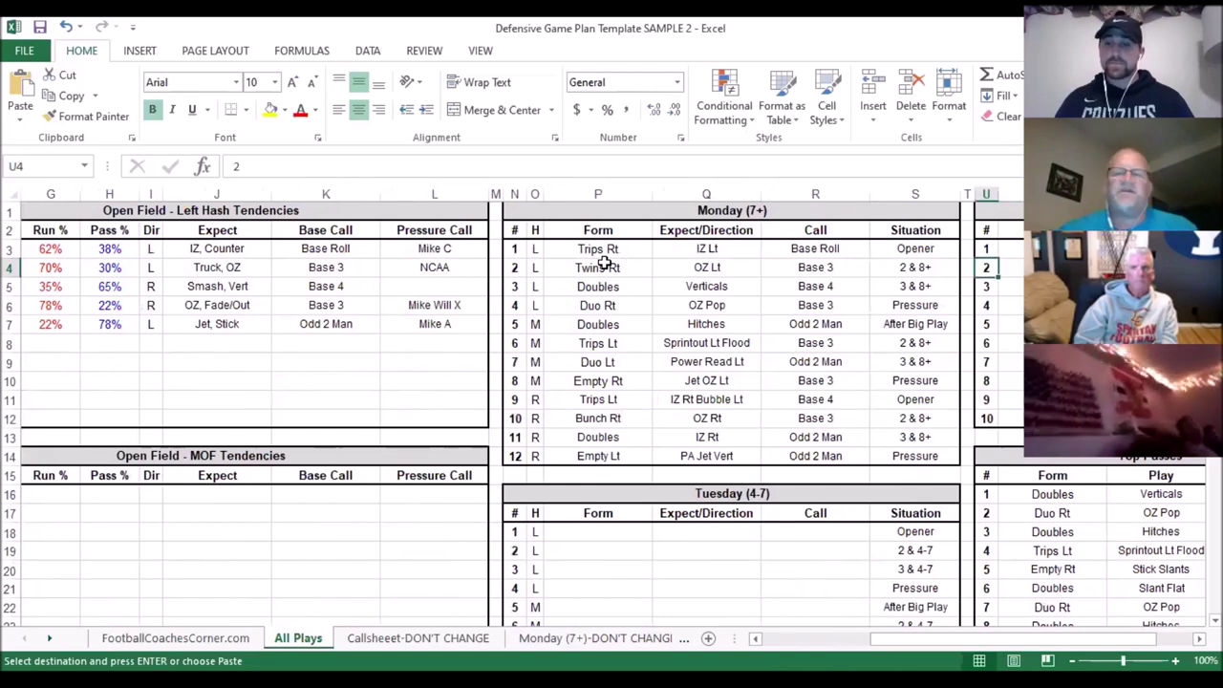
pyautogui.press('Left')
pyautogui.press('Left')
pyautogui.press('Left')
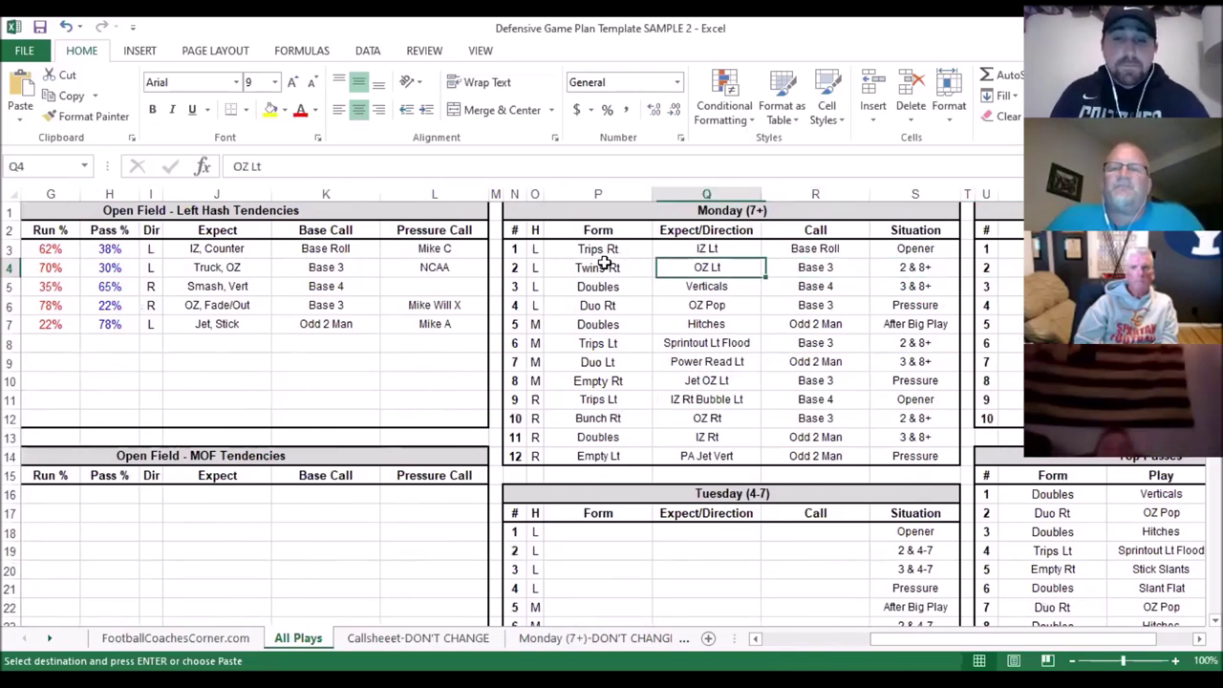
pyautogui.press('Down')
pyautogui.press('Up')
pyautogui.press('Up')
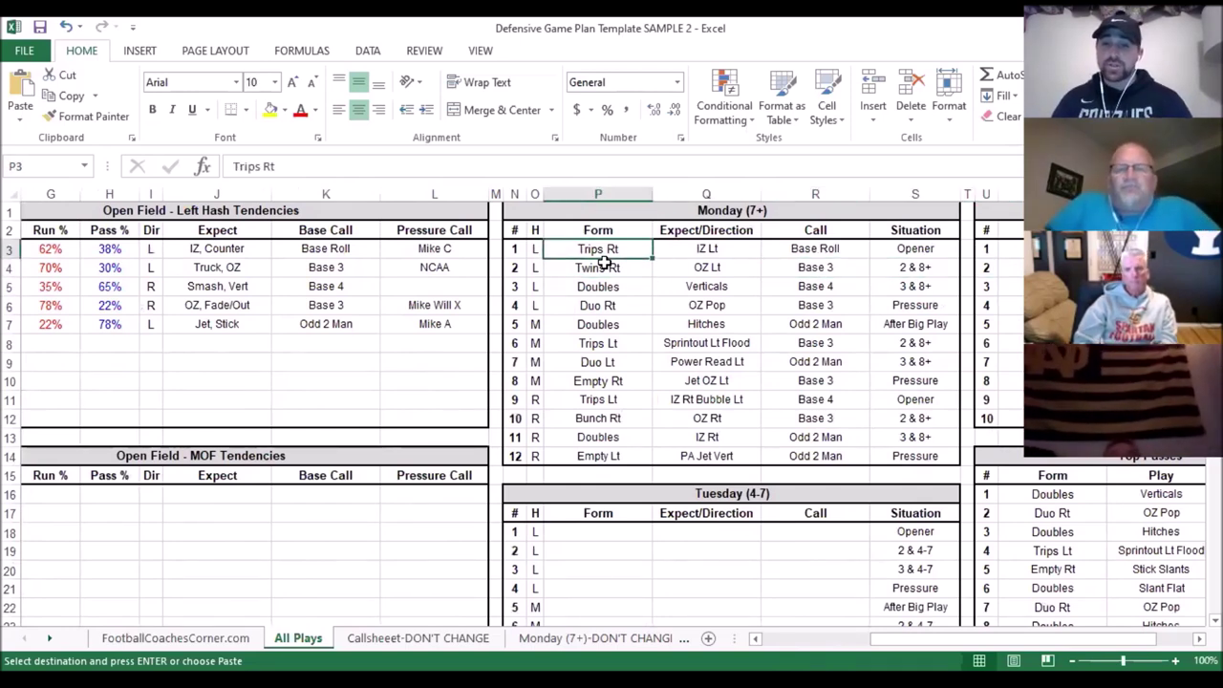
pyautogui.press('Down')
pyautogui.press('Right')
pyautogui.press('Right')
pyautogui.press('Right')
pyautogui.press('Up')
pyautogui.press('Left')
pyautogui.press('Left')
pyautogui.press('Left')
pyautogui.press('Left')
pyautogui.press('Left')
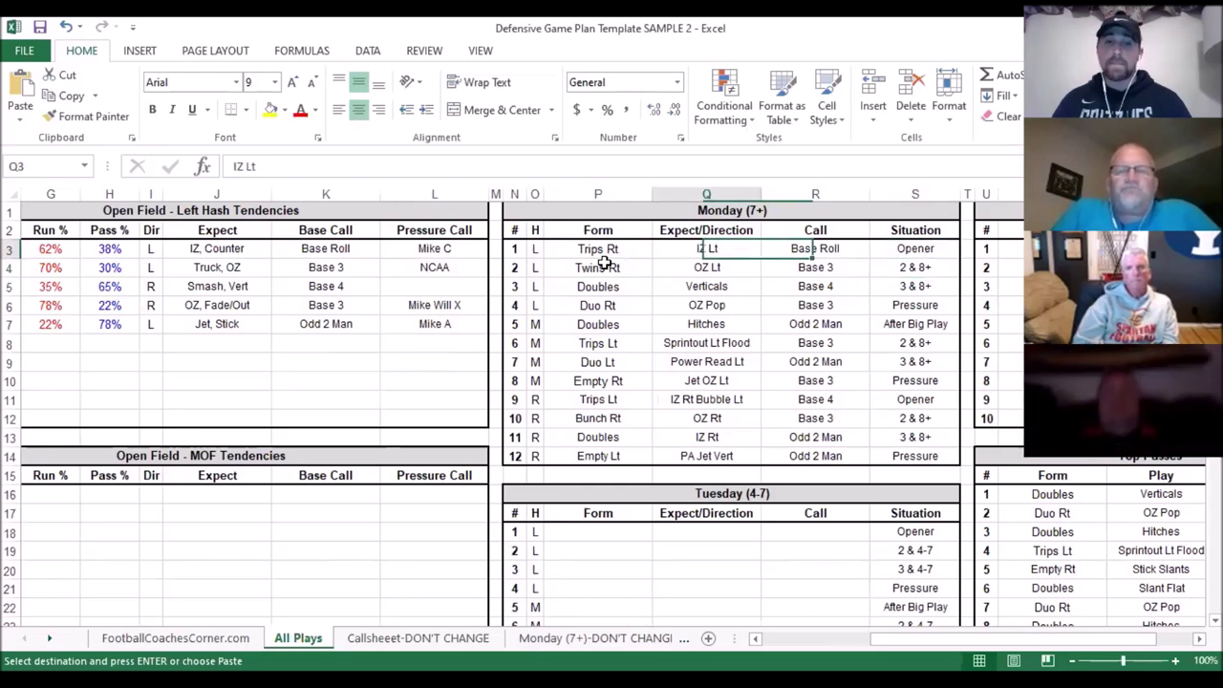
# - Review the Top Runs and Top Passes lists on the All Plays sheet
pyautogui.press('Right')
pyautogui.press('Right')
pyautogui.press('Right')
pyautogui.press('Right')
pyautogui.press('Right')
pyautogui.press('Right')
pyautogui.press('Right')
pyautogui.press('Right')
pyautogui.press('Right')
pyautogui.press('Right')
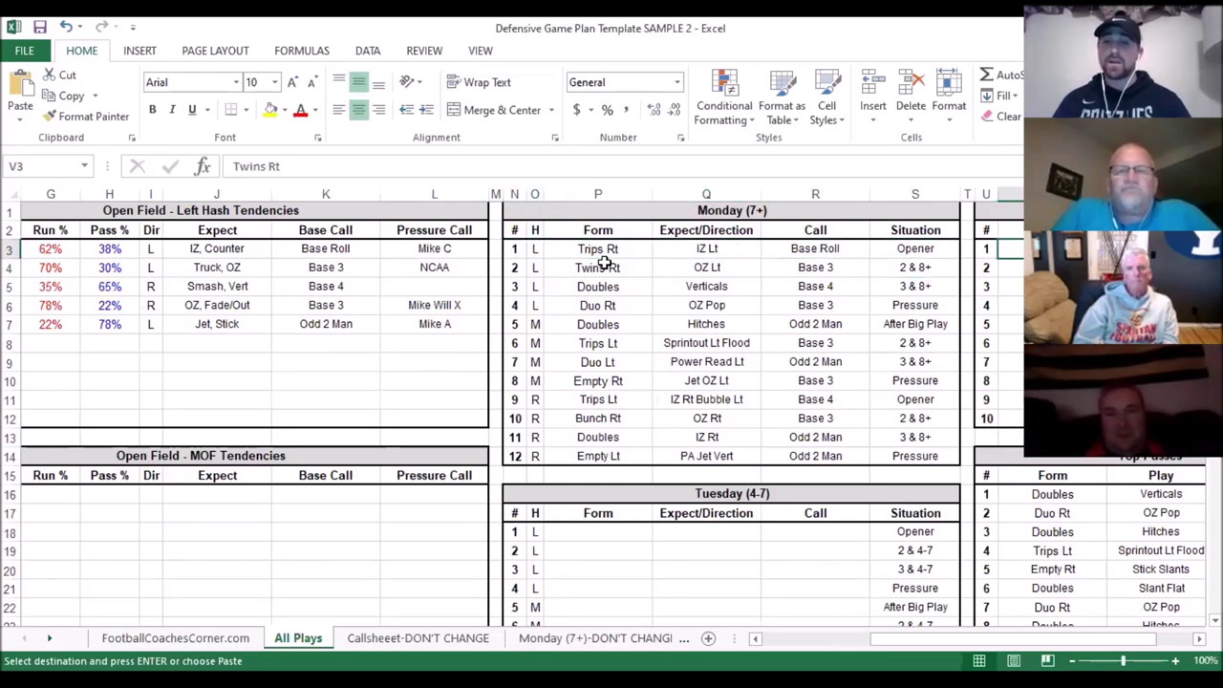
pyautogui.press('Left')
pyautogui.press('Down')
pyautogui.press('Down')
pyautogui.press('Down')
pyautogui.press('Down')
pyautogui.press('Down')
pyautogui.press('Down')
pyautogui.press('Down')
pyautogui.press('Down')
pyautogui.press('Down')
pyautogui.press('Down')
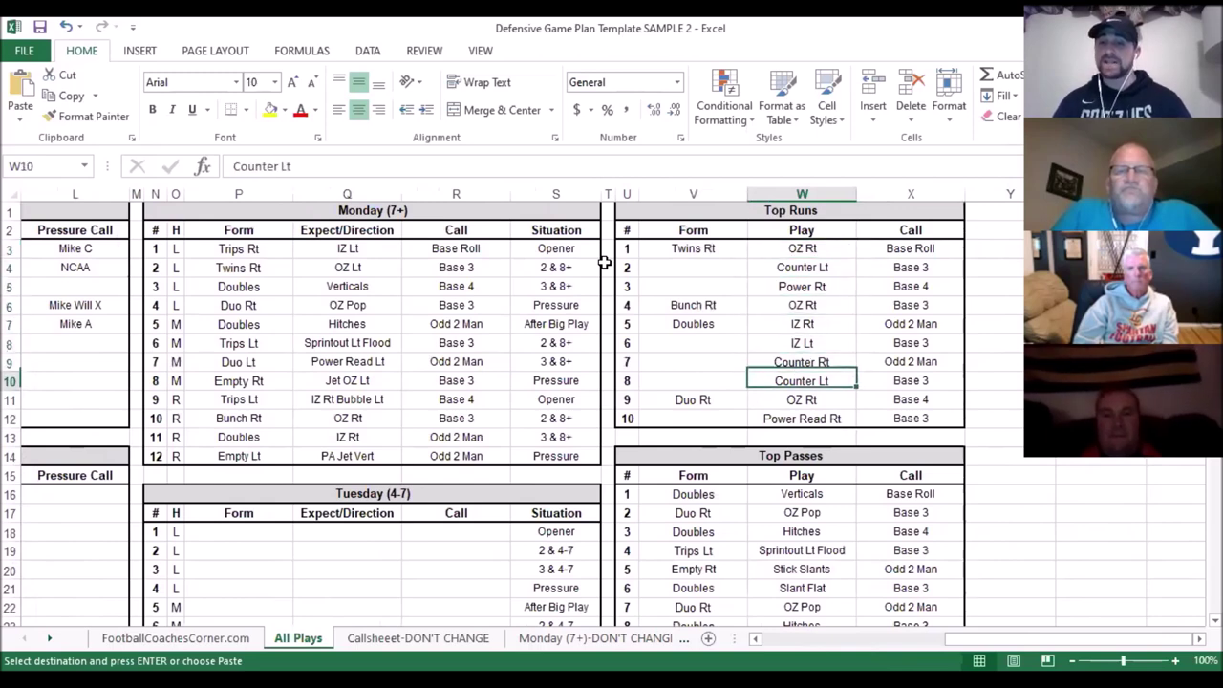
pyautogui.press('Down')
pyautogui.press('Down')
pyautogui.press('Down')
pyautogui.press('Down')
pyautogui.press('Down')
pyautogui.press('Down')
pyautogui.press('Down')
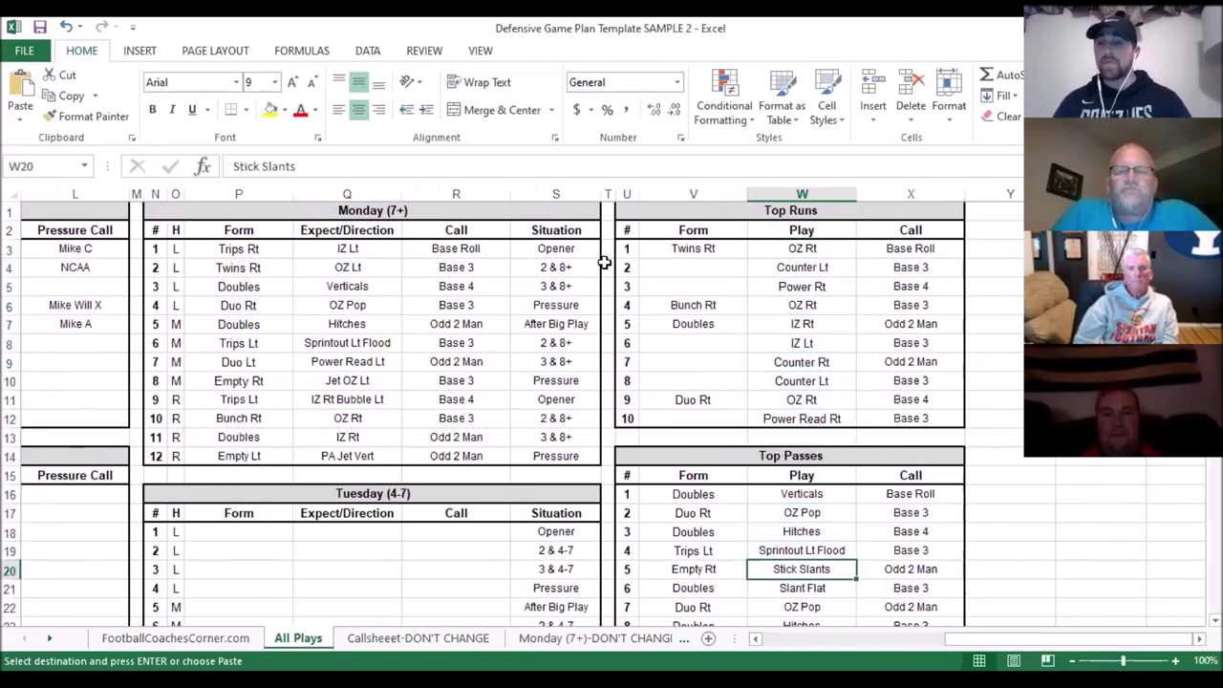
# - Return to the down-and-distance tables at the start of the All Plays sheet
pyautogui.press('Left')
pyautogui.press('Left')
pyautogui.press('Left')
pyautogui.press('Left')
pyautogui.press('Left')
pyautogui.press('Left')
pyautogui.press('Left')
pyautogui.press('Left')
pyautogui.press('Left')
pyautogui.press('Left')
pyautogui.press('Left')
pyautogui.press('Left')
pyautogui.press('Left')
pyautogui.press('Left')
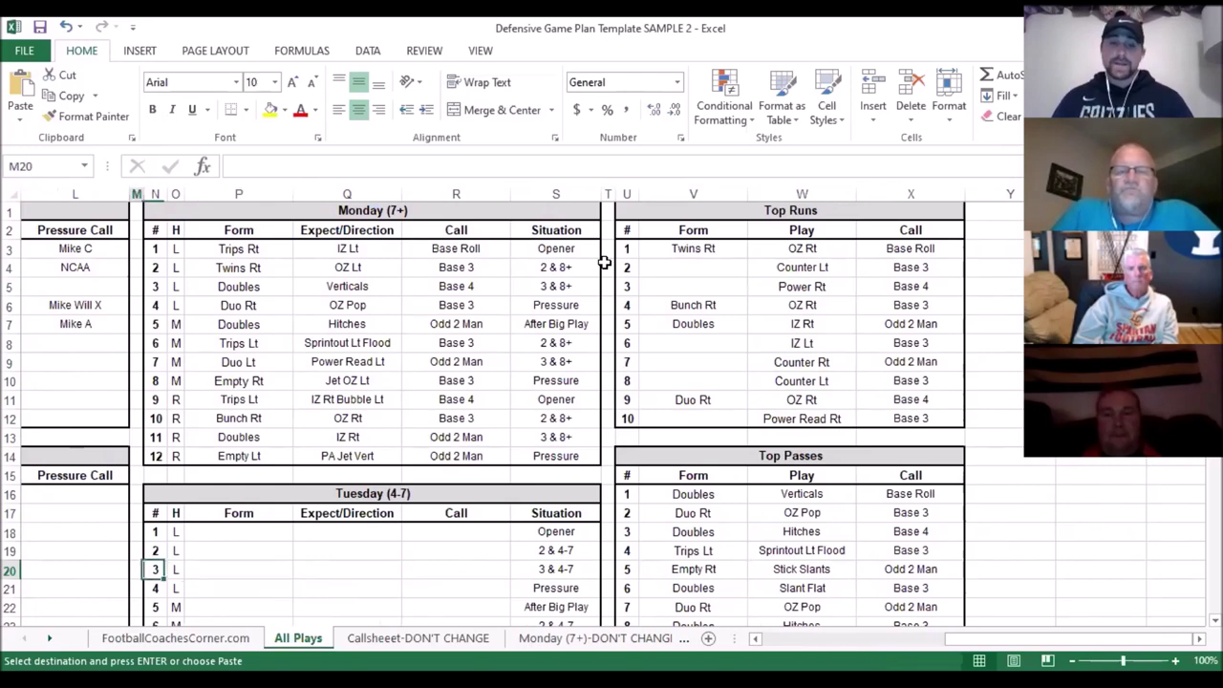
pyautogui.press('Left')
pyautogui.press('Left')
pyautogui.press('Left')
pyautogui.press('Left')
pyautogui.press('Left')
pyautogui.press('Left')
pyautogui.press('Left')
pyautogui.press('Left')
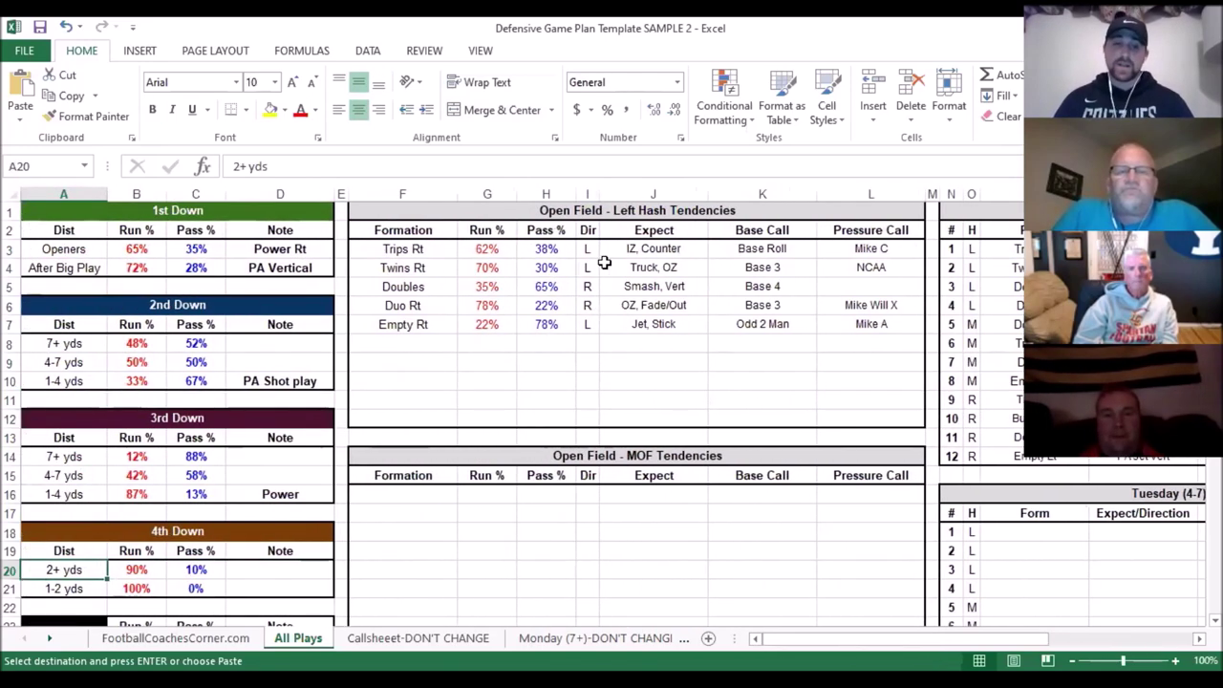
# - Open the call sheet and review its run and pass tendencies by down and distance, through the After Big Run and After Big Pass rows
pyautogui.click(394, 638)
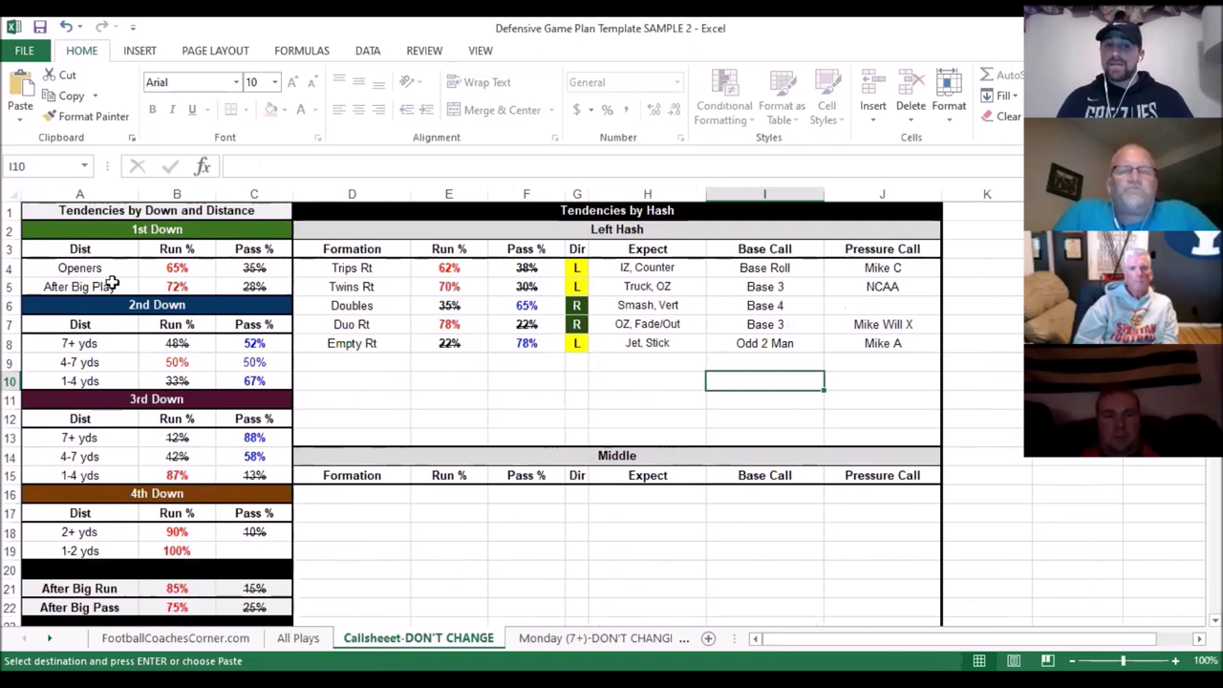
pyautogui.click(260, 289)
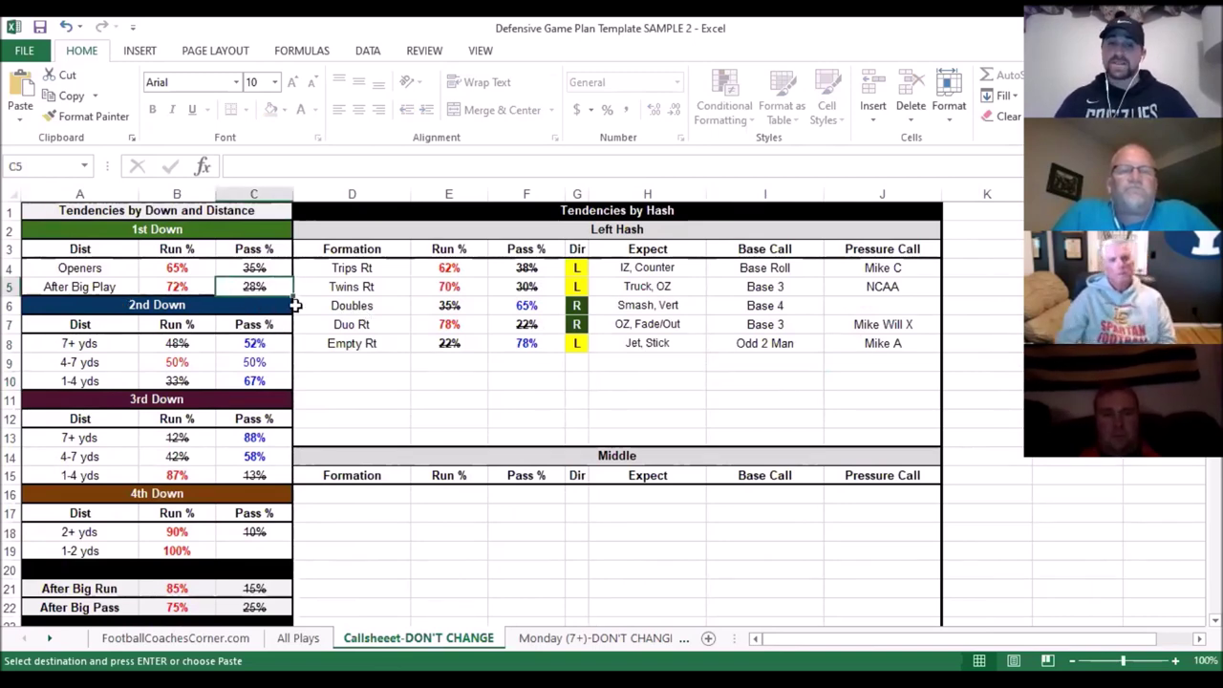
pyautogui.click(200, 287)
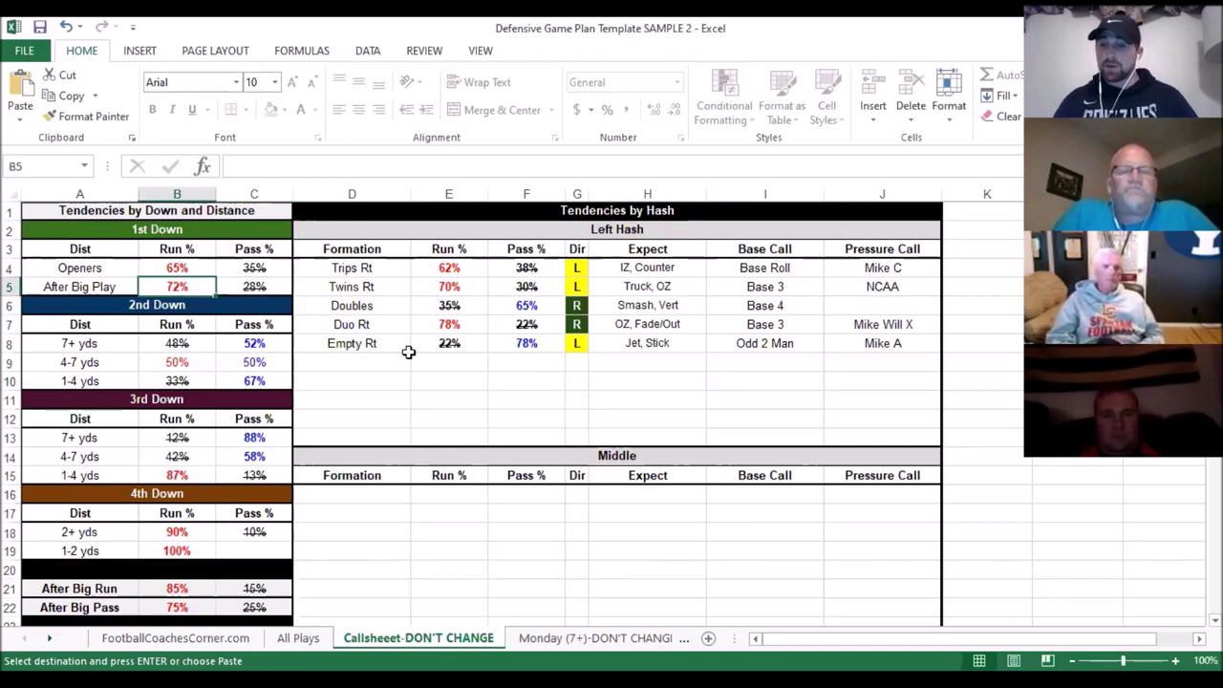
pyautogui.click(200, 361)
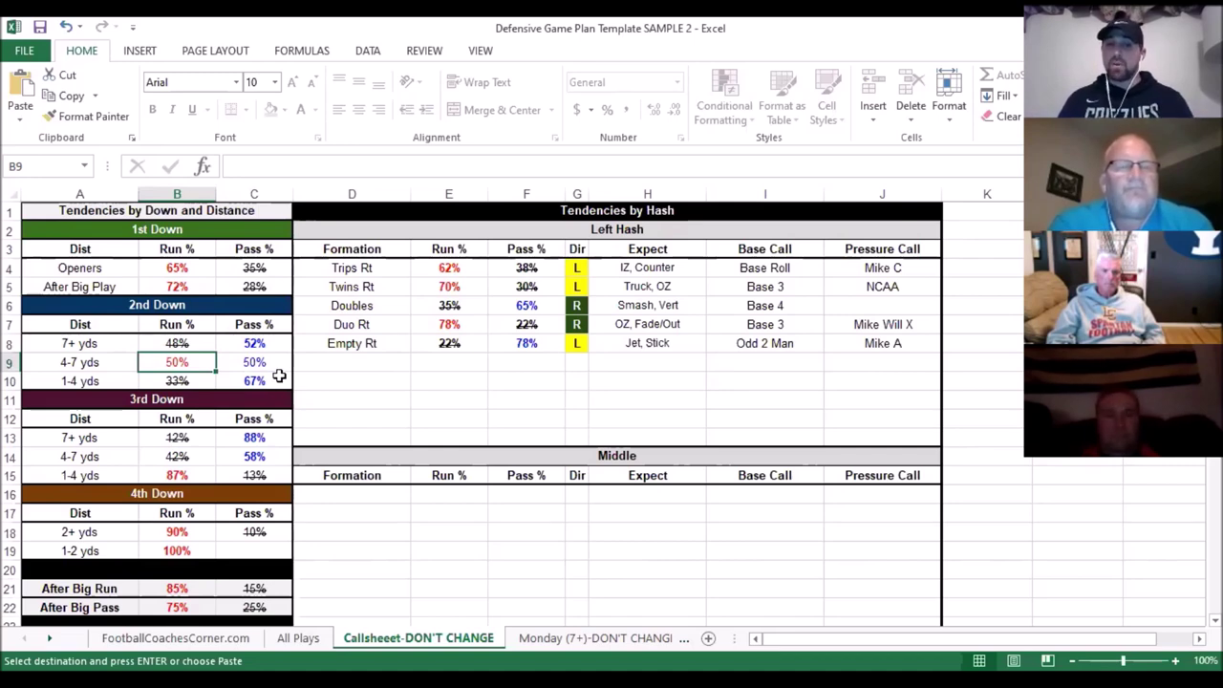
pyautogui.click(102, 382)
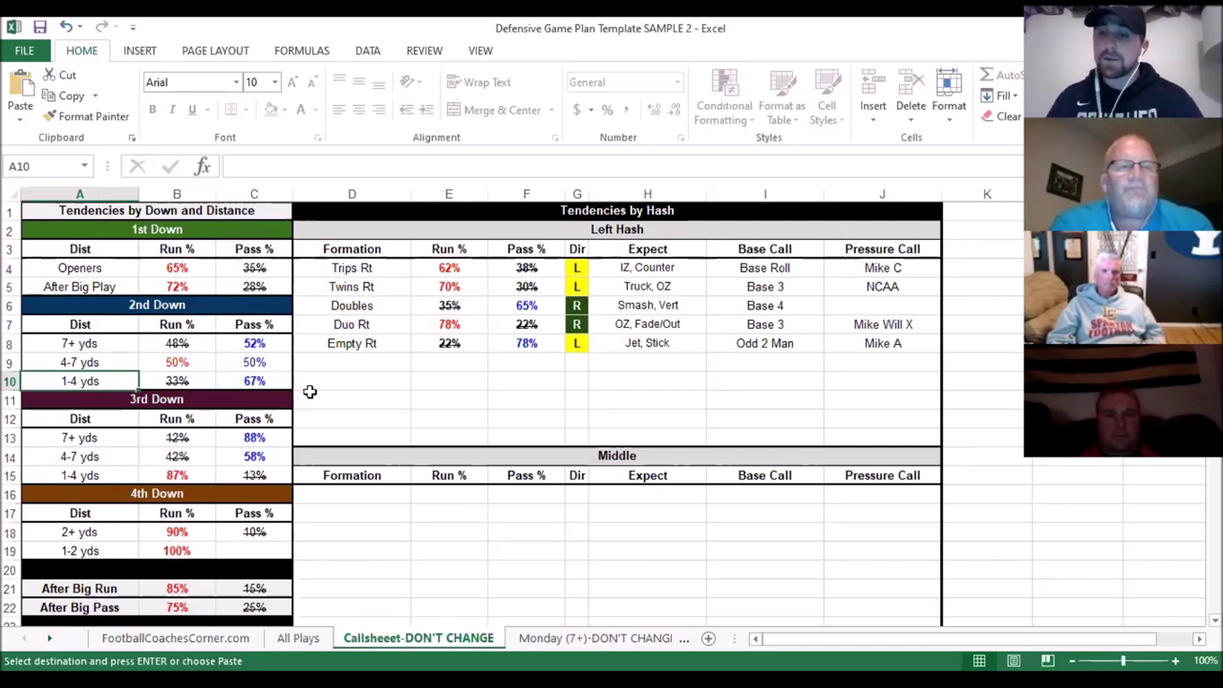
pyautogui.click(205, 532)
pyautogui.press('Down')
pyautogui.press('Down')
pyautogui.press('Down')
pyautogui.press('Down')
pyautogui.press('Down')
pyautogui.scroll(-1, 204, 535)
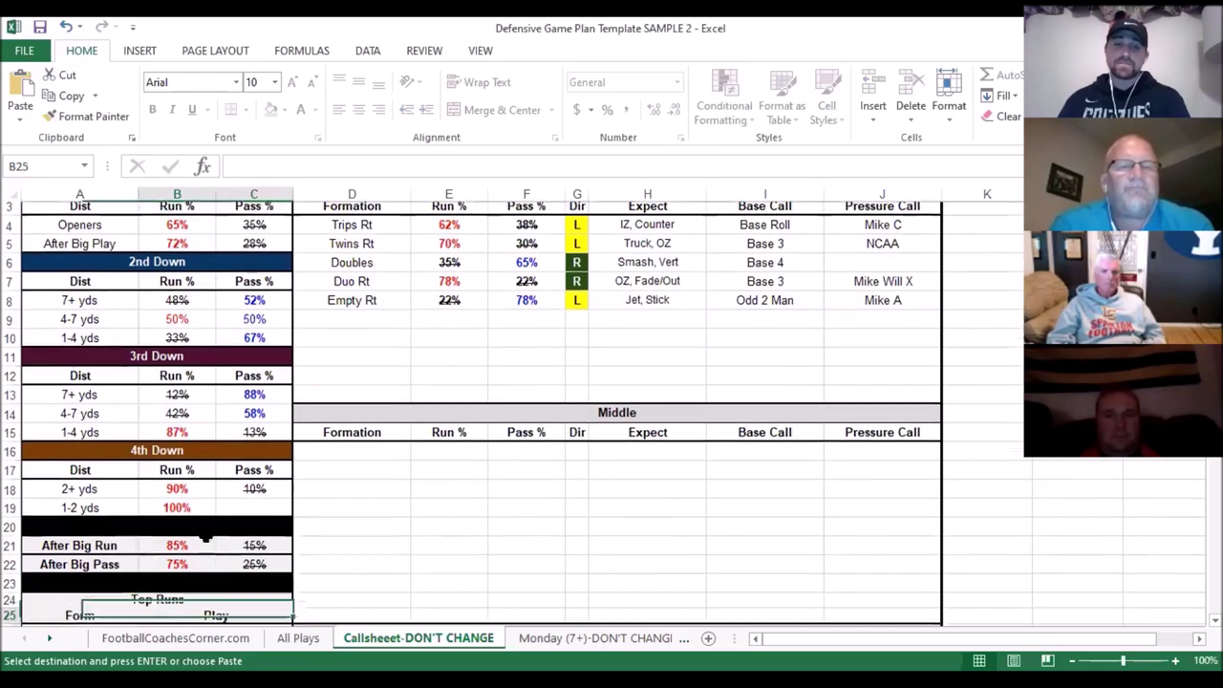
pyautogui.press('Up')
pyautogui.press('Up')
pyautogui.press('Up')
pyautogui.press('Up')
pyautogui.press('Up')
pyautogui.press('Up')
pyautogui.press('Up')
pyautogui.press('Up')
pyautogui.press('Up')
pyautogui.press('Up')
pyautogui.press('Up')
pyautogui.press('Up')
pyautogui.press('Up')
pyautogui.press('Up')
pyautogui.press('Up')
pyautogui.press('Up')
pyautogui.press('Up')
pyautogui.press('Up')
pyautogui.press('Up')
pyautogui.press('Up')
pyautogui.press('Up')
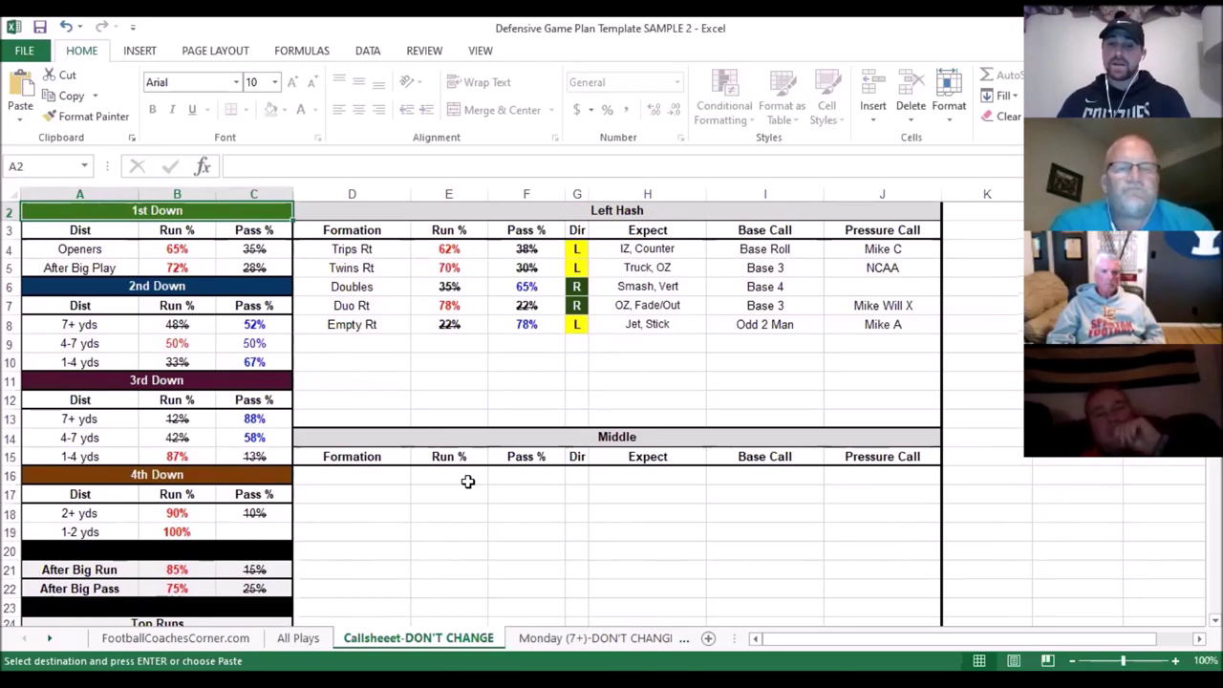
# - Open the Monday (7+) practice script and look over its Inside, Skelly and Team (Long D&D) sections
pyautogui.click(557, 637)
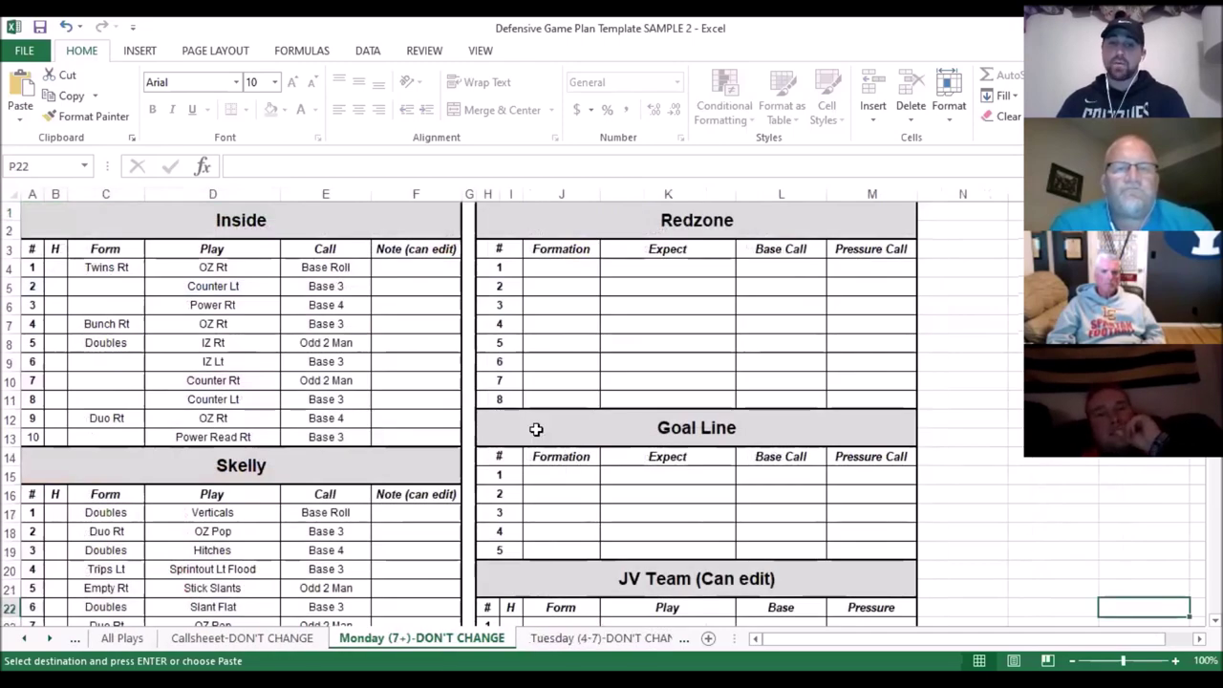
pyautogui.scroll(-9, 536, 429)
pyautogui.scroll(5, 536, 429)
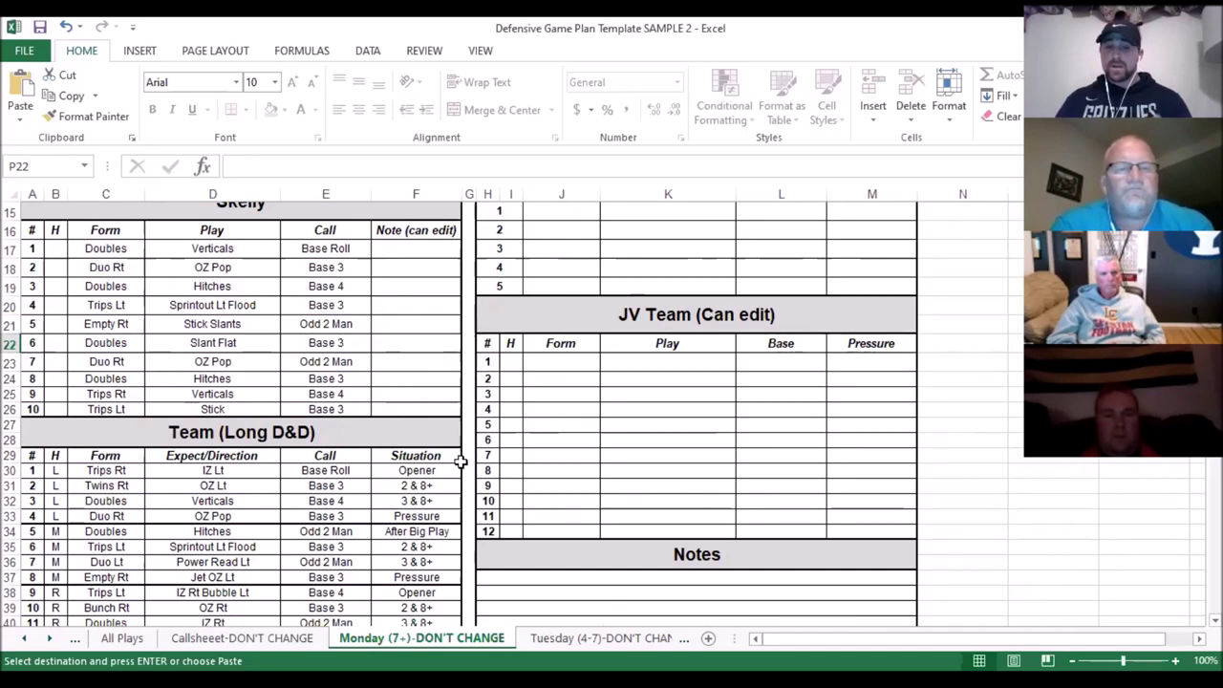
# - Examine the Situation column of Monday's Team (Long D&D) section, covering Opener, After Big Play, 2 & 8+, 3 & 8+ and Pressure
pyautogui.click(445, 470)
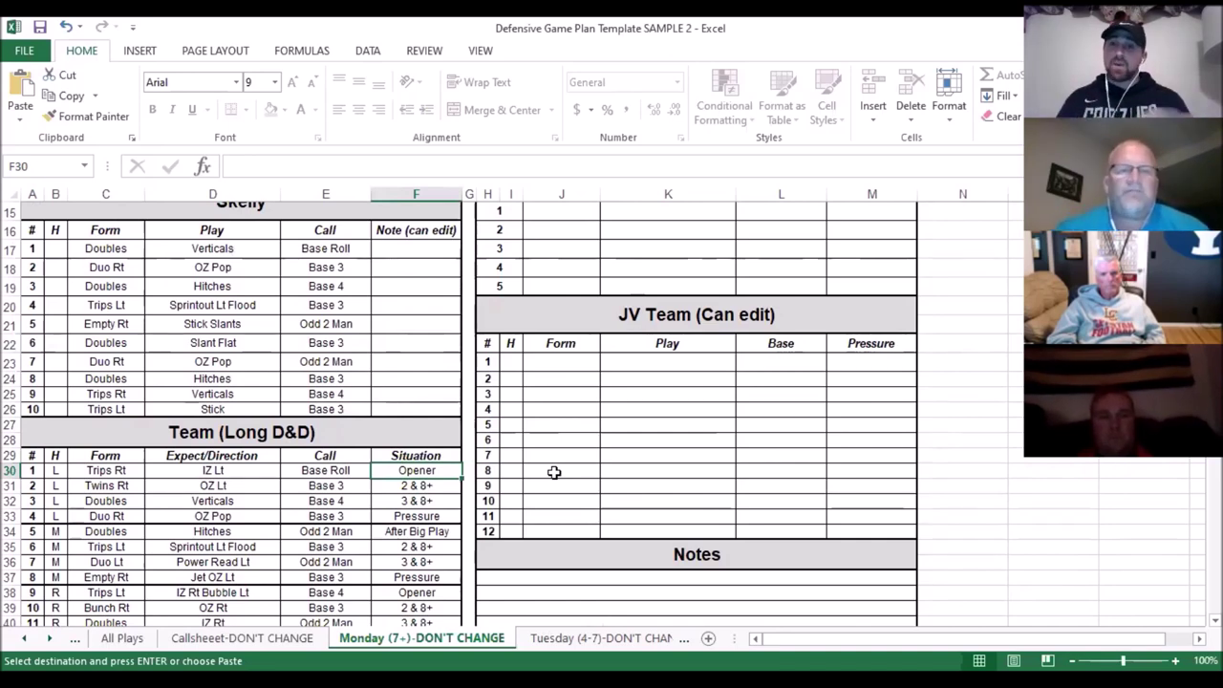
pyautogui.click(418, 514)
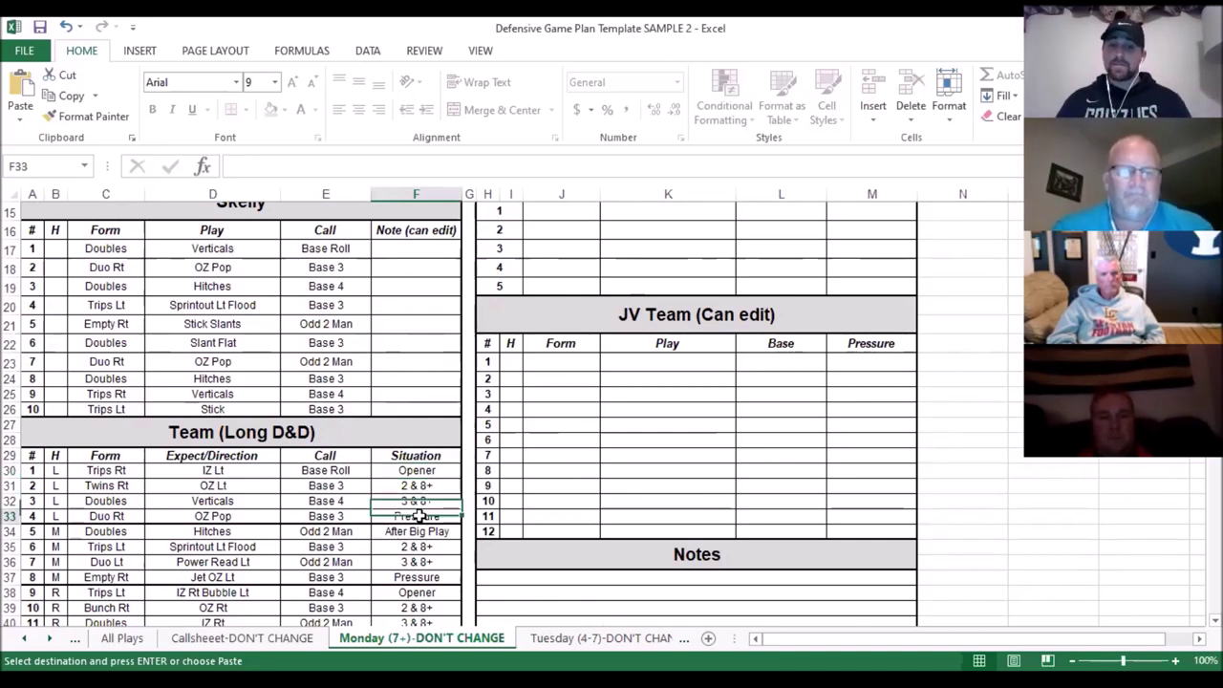
pyautogui.press('Down')
pyautogui.press('Down')
pyautogui.press('Down')
pyautogui.press('Down')
pyautogui.press('Down')
pyautogui.press('Down')
pyautogui.press('Down')
pyautogui.press('Down')
pyautogui.press('Down')
pyautogui.press('Down')
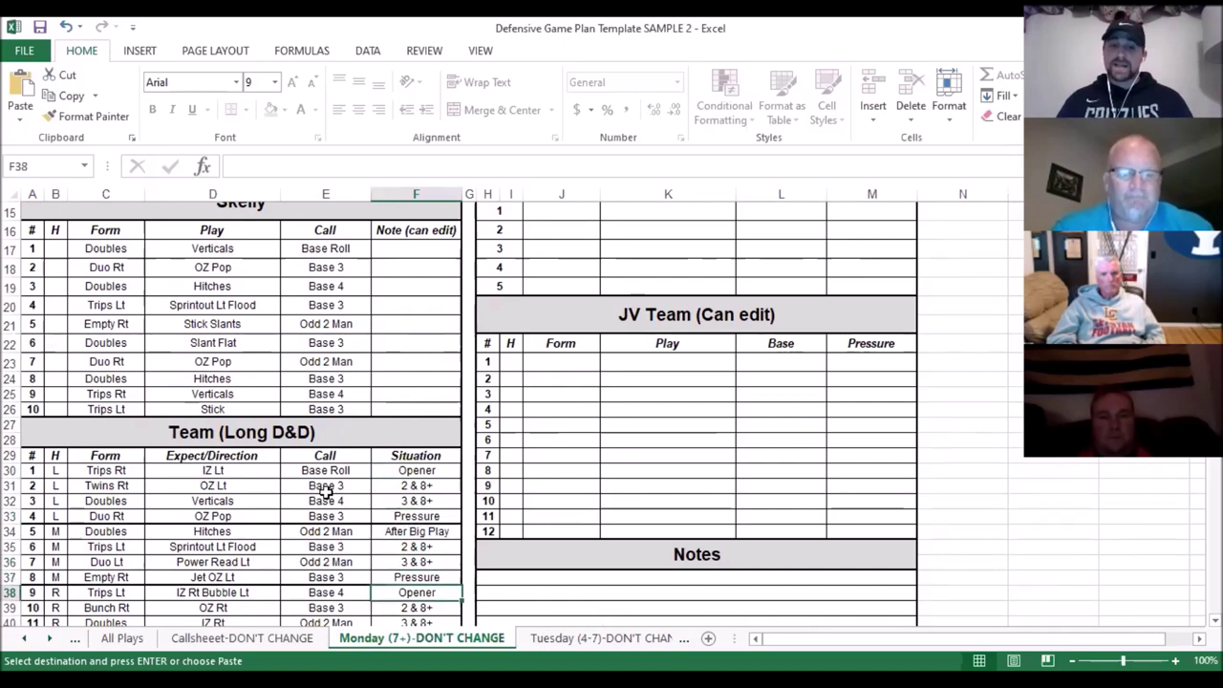
pyautogui.press('Up')
pyautogui.press('Up')
pyautogui.press('Up')
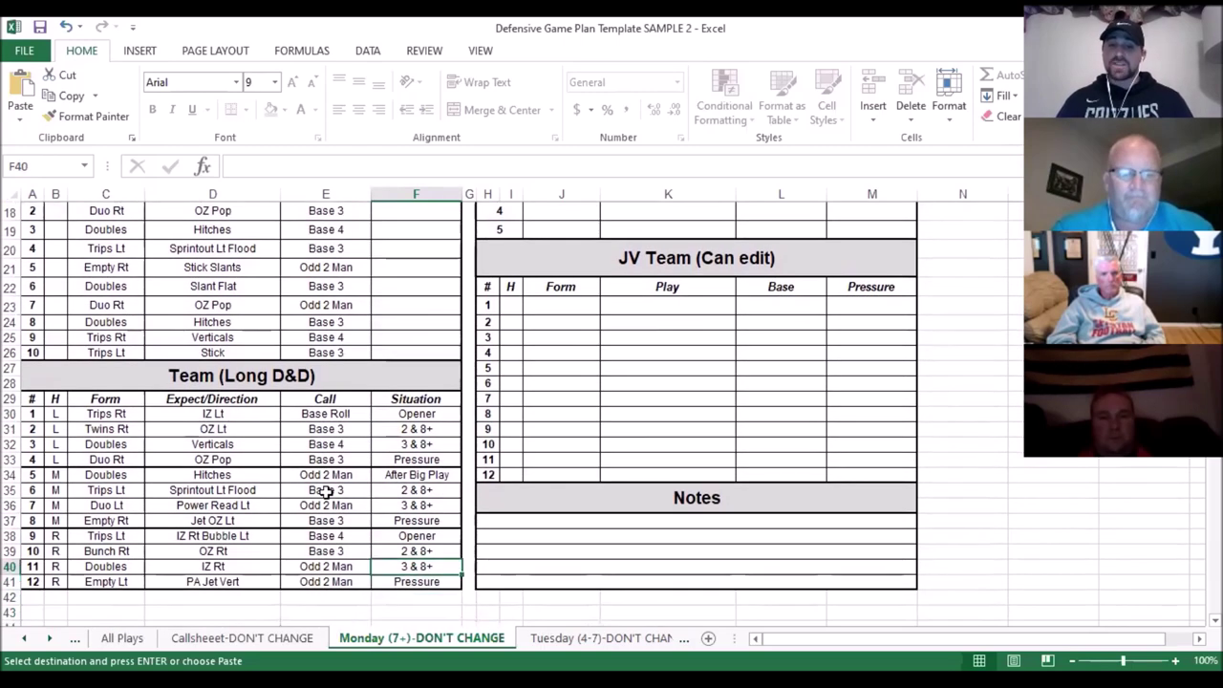
pyautogui.click(430, 427)
pyautogui.click(431, 414)
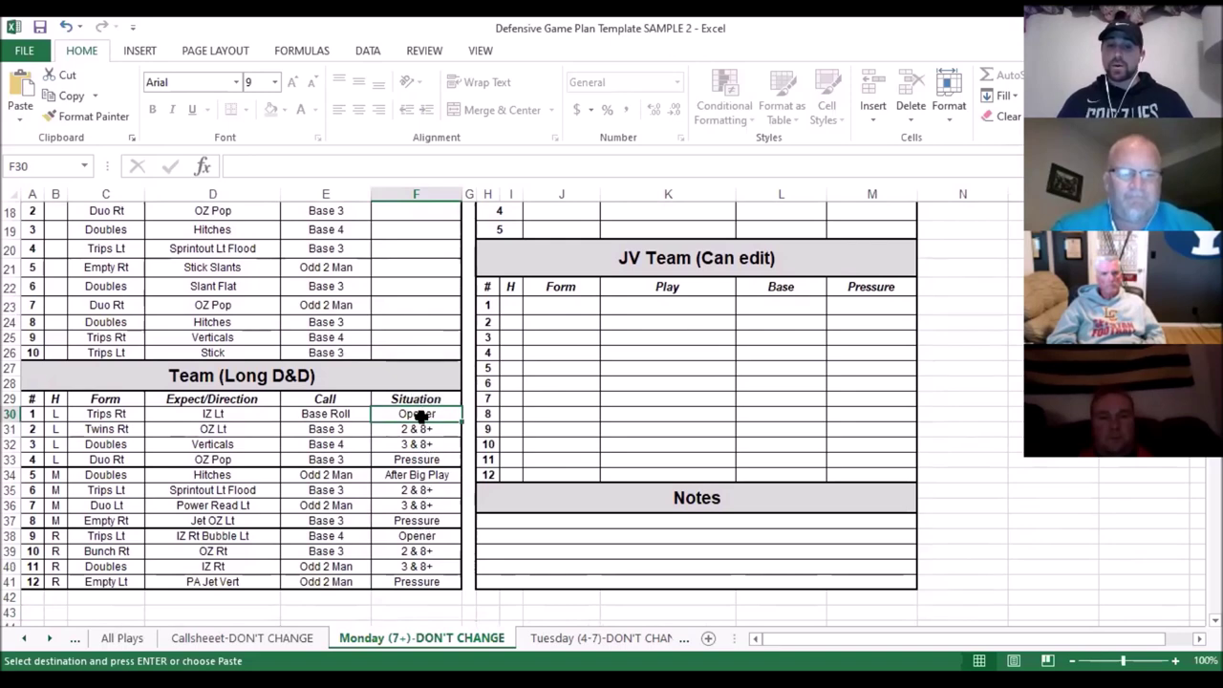
pyautogui.click(429, 475)
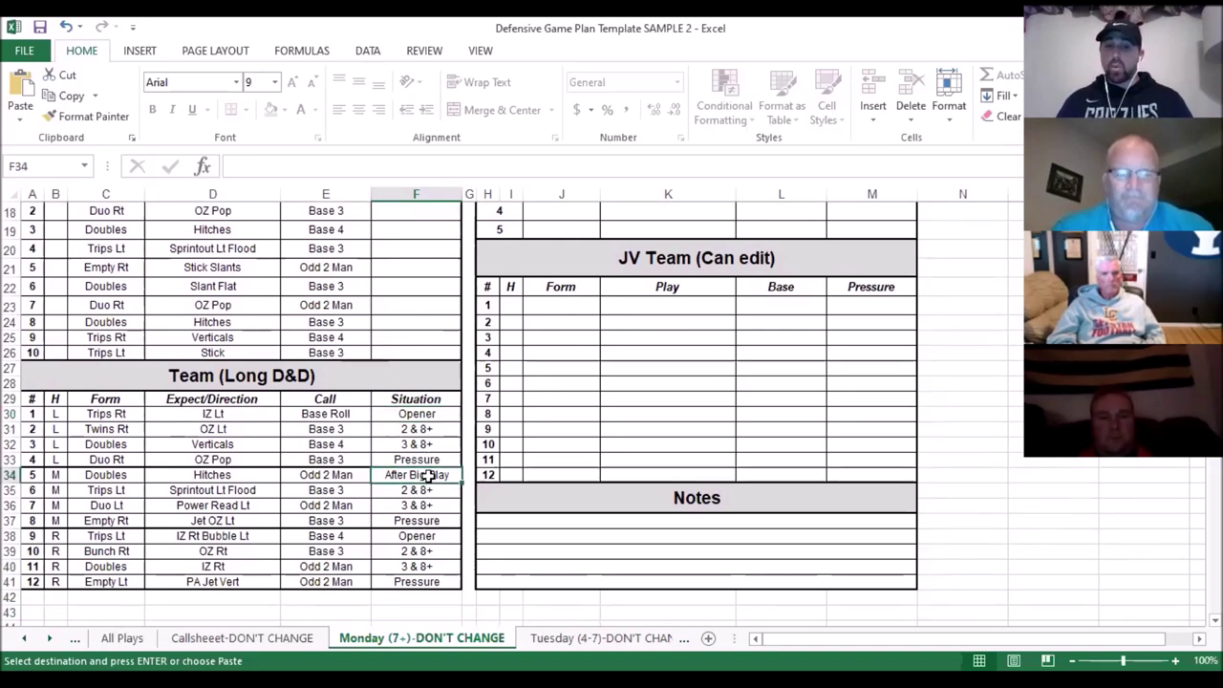
pyautogui.click(421, 429)
pyautogui.press('Down')
pyautogui.press('Down')
pyautogui.press('Down')
pyautogui.press('Down')
pyautogui.press('Down')
pyautogui.press('Down')
pyautogui.press('Down')
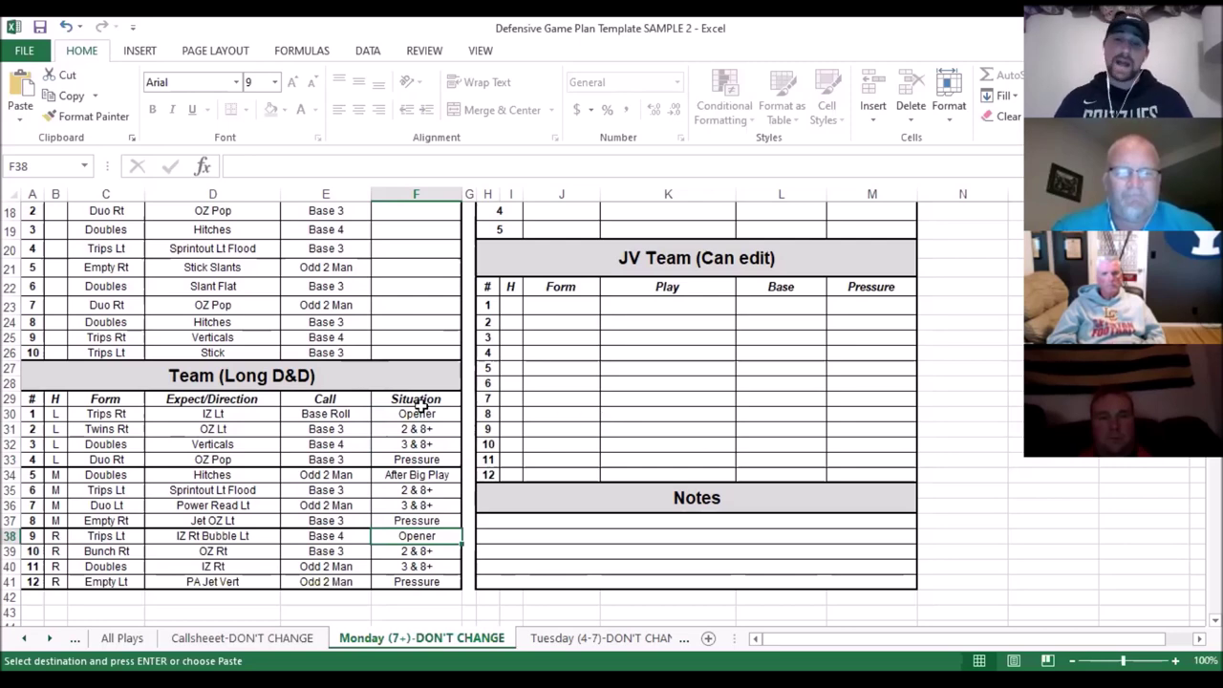
pyautogui.scroll(6, 420, 406)
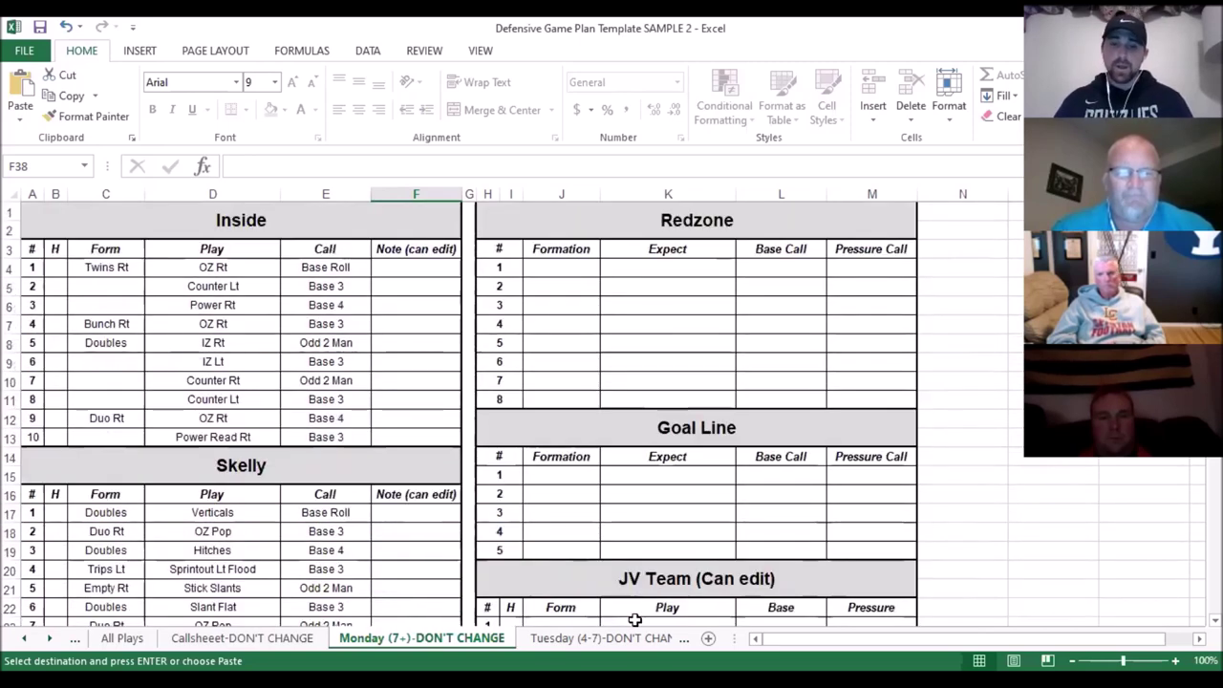
# - Open the Tuesday (4-7) practice script and look over its Skelly and Team sections, including the situations assigned to each team rep
pyautogui.click(602, 637)
pyautogui.scroll(-2, 309, 505)
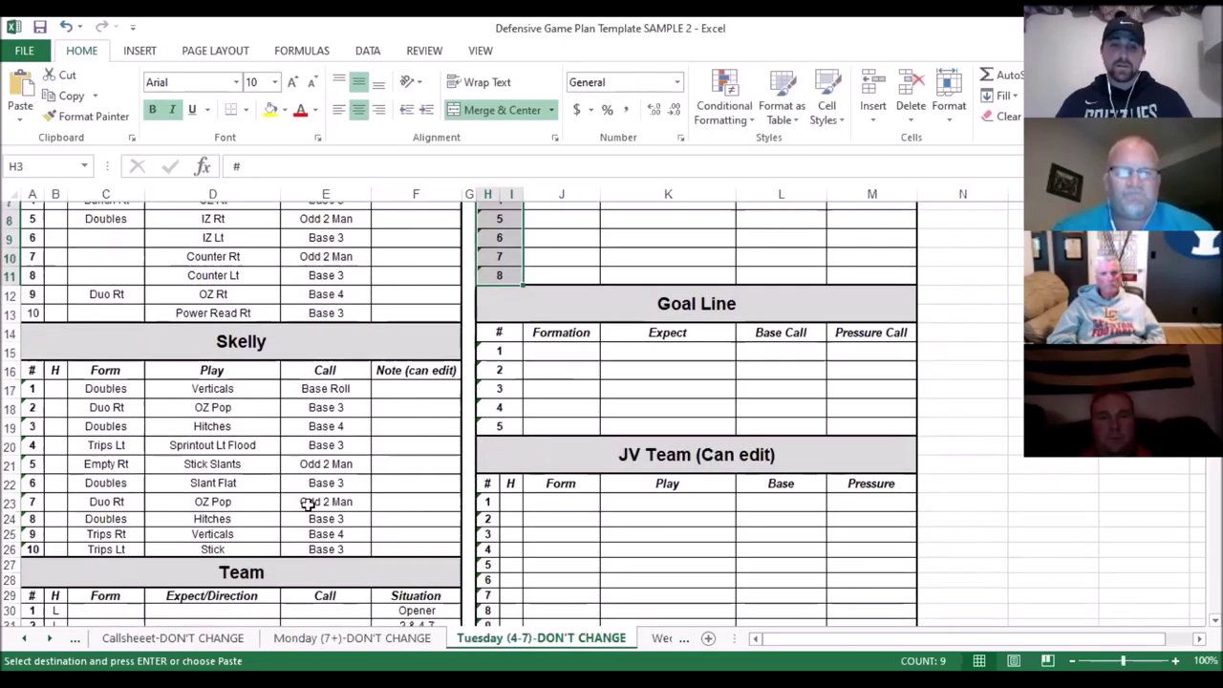
pyautogui.click(308, 509)
pyautogui.scroll(-5, 308, 506)
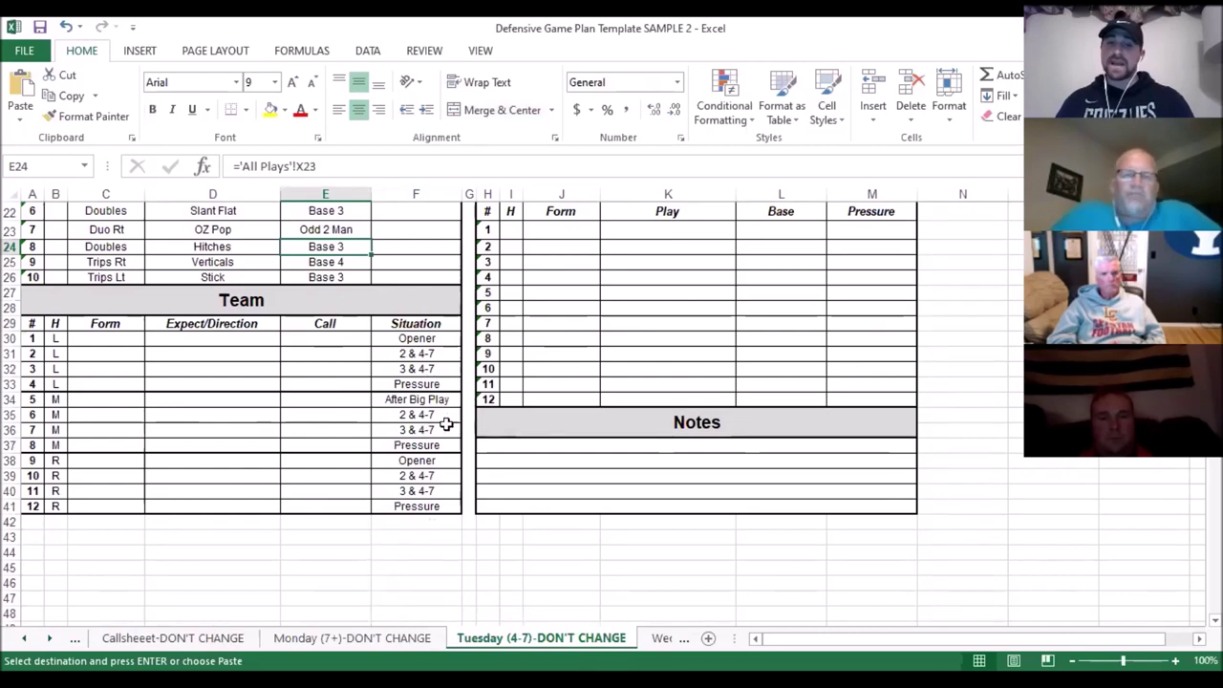
# - Open the Wednesday (1-3) practice script and look through its Inside and Skelly sections down to the Team section
pyautogui.click(661, 639)
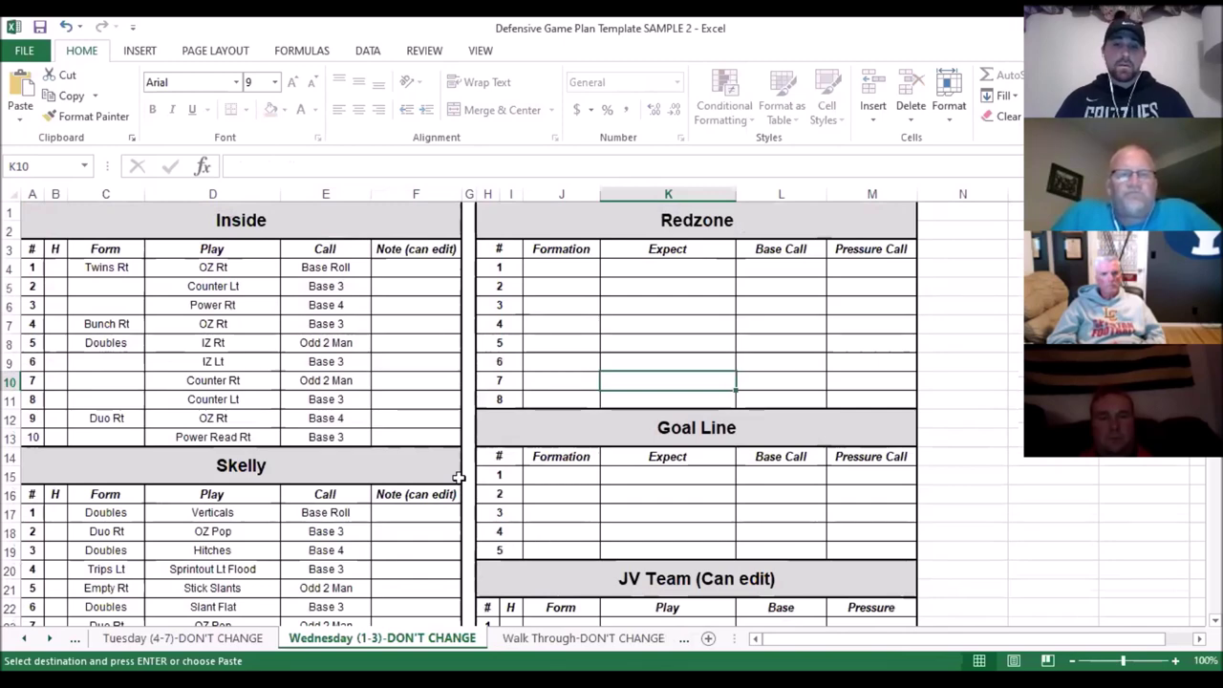
pyautogui.click(369, 507)
pyautogui.press('Down')
pyautogui.press('Down')
pyautogui.press('Down')
pyautogui.press('Down')
pyautogui.press('Down')
pyautogui.press('Down')
pyautogui.press('Down')
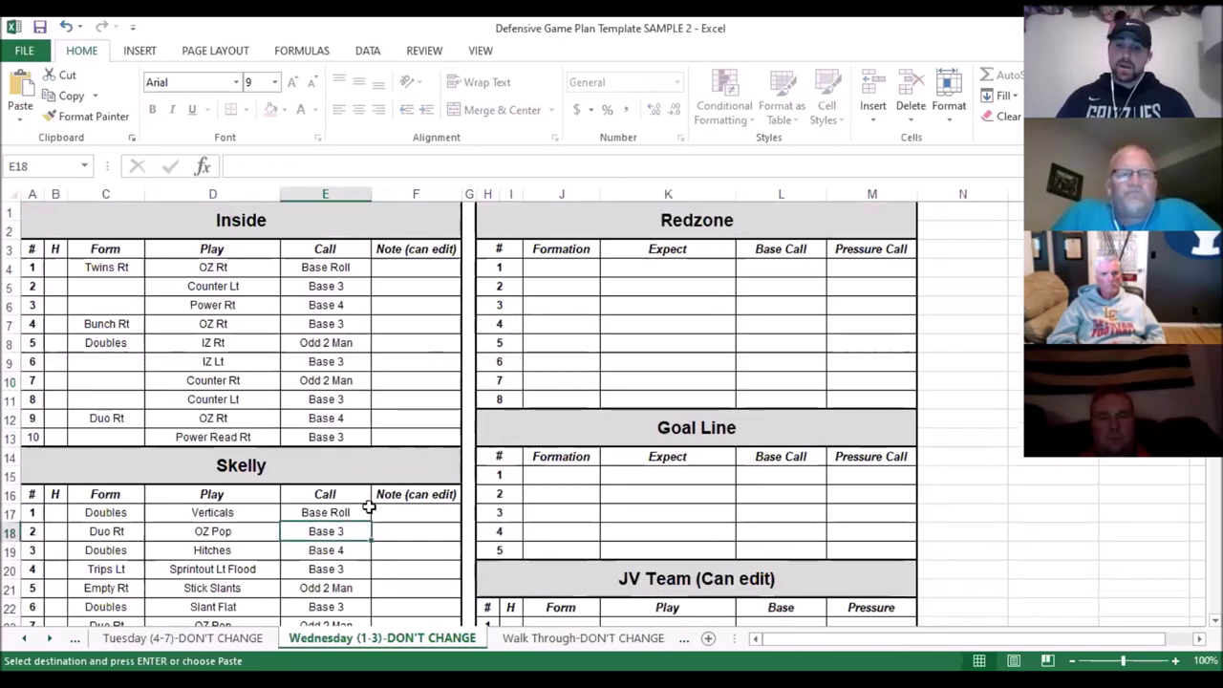
pyautogui.press('Down')
pyautogui.press('Down')
pyautogui.press('Down')
pyautogui.press('Down')
pyautogui.press('Down')
pyautogui.press('Down')
pyautogui.press('Down')
pyautogui.press('Down')
pyautogui.press('Down')
pyautogui.press('Down')
pyautogui.press('Down')
pyautogui.press('Down')
pyautogui.press('Down')
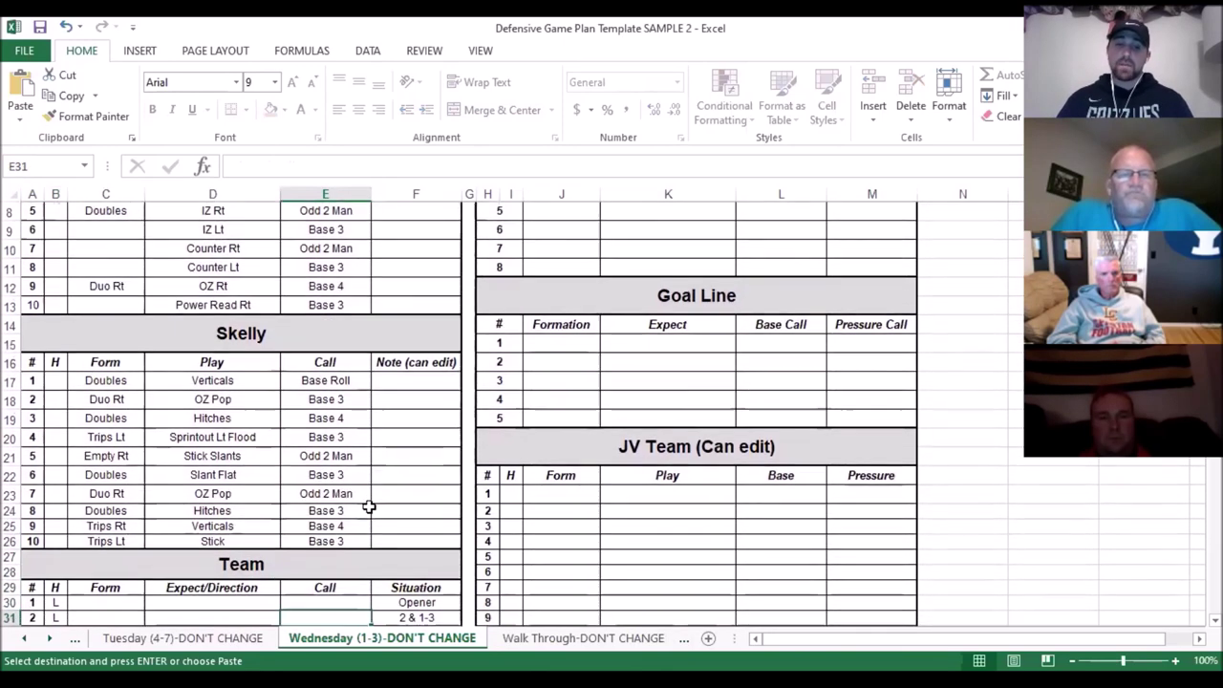
pyautogui.press('Down')
pyautogui.press('Down')
pyautogui.press('Down')
pyautogui.press('Down')
pyautogui.press('Up')
pyautogui.press('Up')
pyautogui.press('Up')
pyautogui.press('Up')
pyautogui.press('Up')
pyautogui.press('Up')
pyautogui.press('Up')
pyautogui.press('Up')
pyautogui.press('Up')
pyautogui.press('Up')
pyautogui.press('Up')
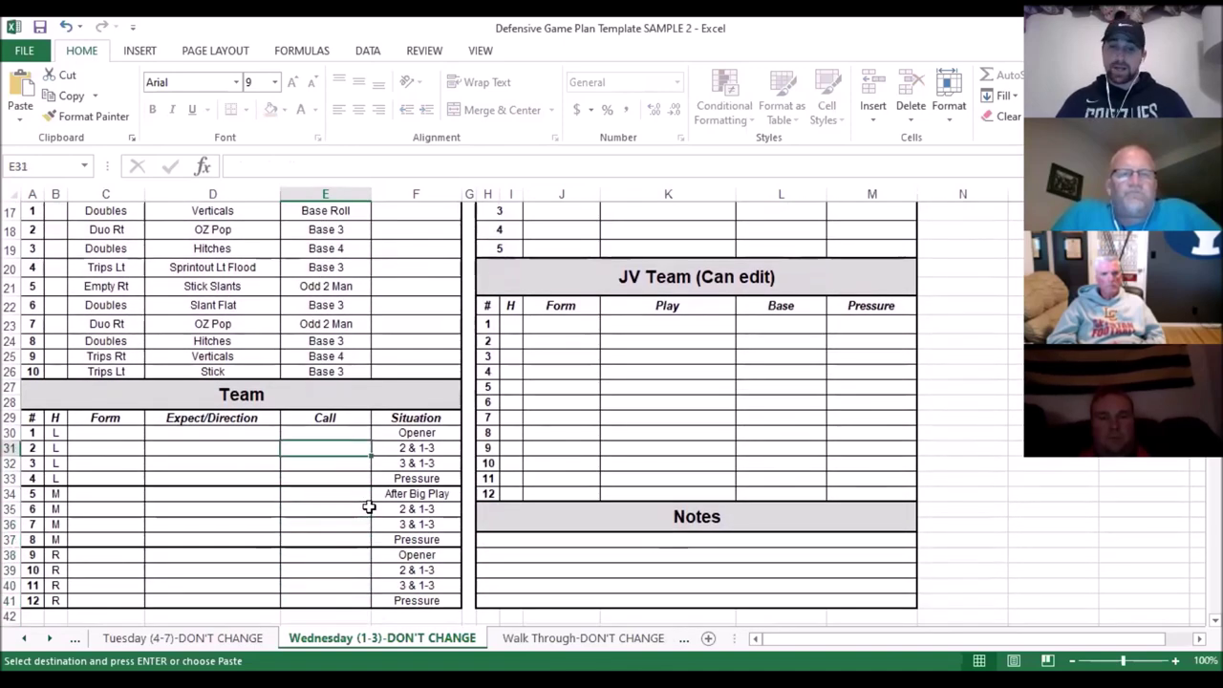
# - Examine the Situation column of Wednesday's Team section, covering Opener, 2 & 1-3, 3 & 1-3, Pressure and After Big Play
pyautogui.press('Right')
pyautogui.press('Right')
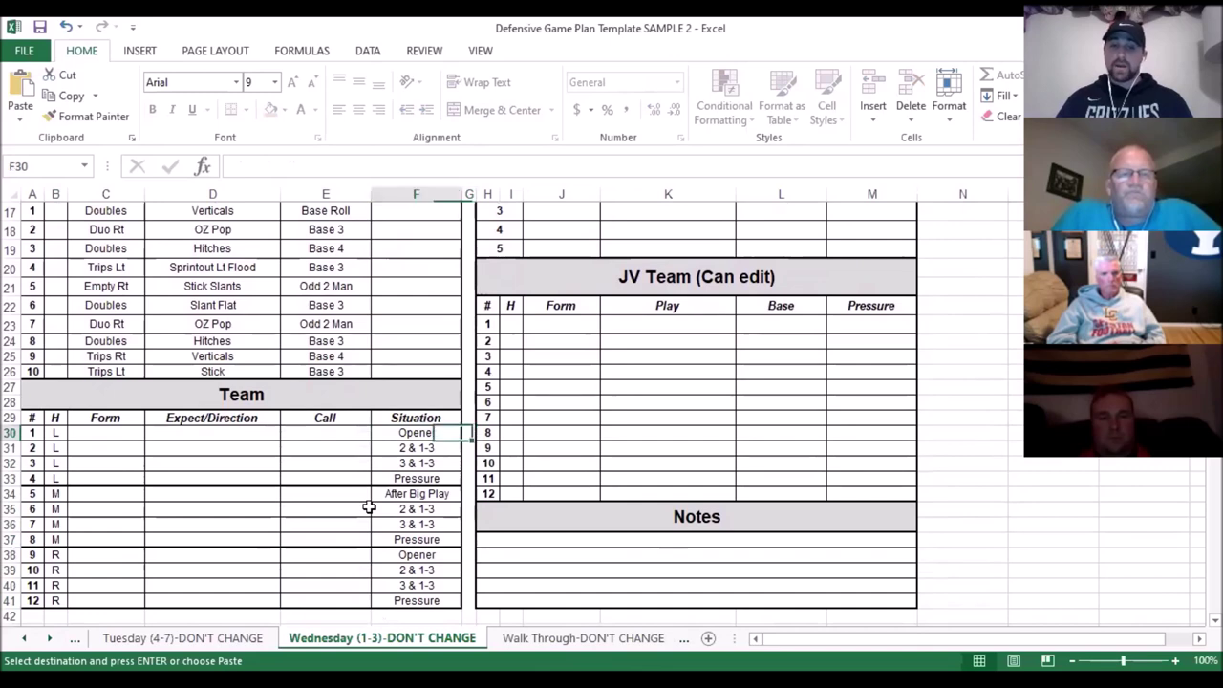
pyautogui.press('Left')
pyautogui.press('Left')
pyautogui.press('Down')
pyautogui.press('Down')
pyautogui.press('Down')
pyautogui.press('Down')
pyautogui.press('Down')
pyautogui.press('Down')
pyautogui.press('Down')
pyautogui.press('Up')
pyautogui.press('Up')
pyautogui.press('Up')
pyautogui.press('Up')
pyautogui.press('Up')
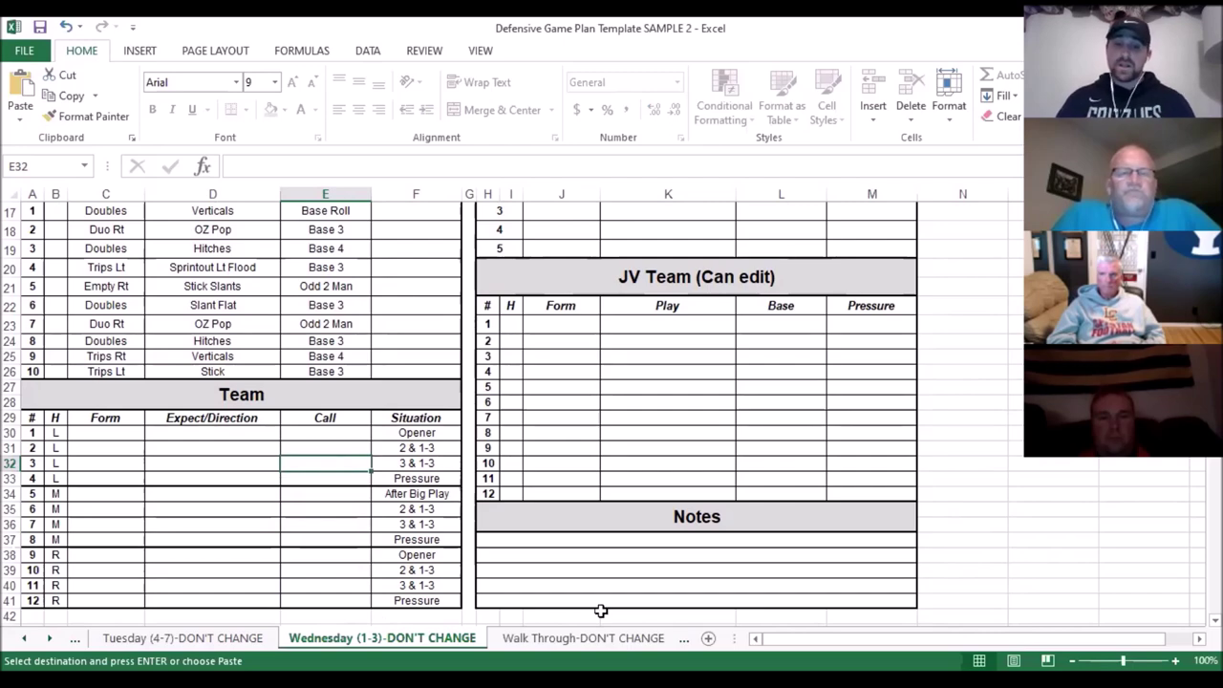
# - Open the Walk Through sheet and look over its Top Formations/Plays and Redzone tables
pyautogui.click(554, 638)
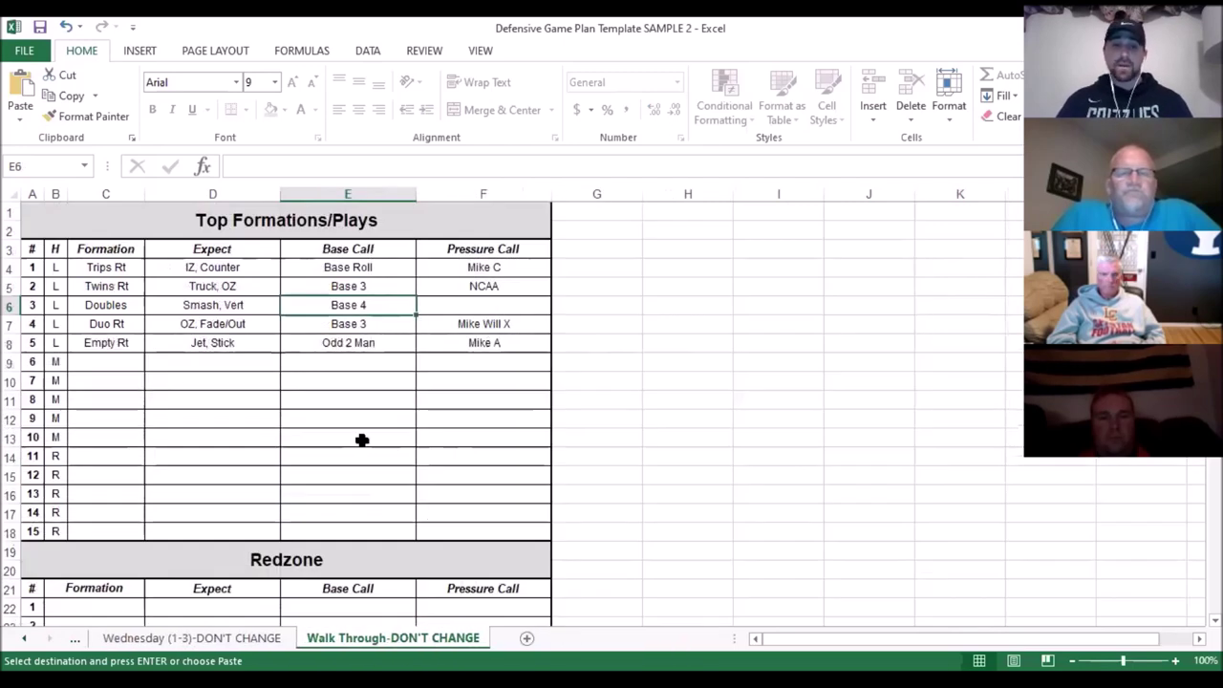
pyautogui.scroll(-8, 362, 439)
pyautogui.scroll(8, 360, 437)
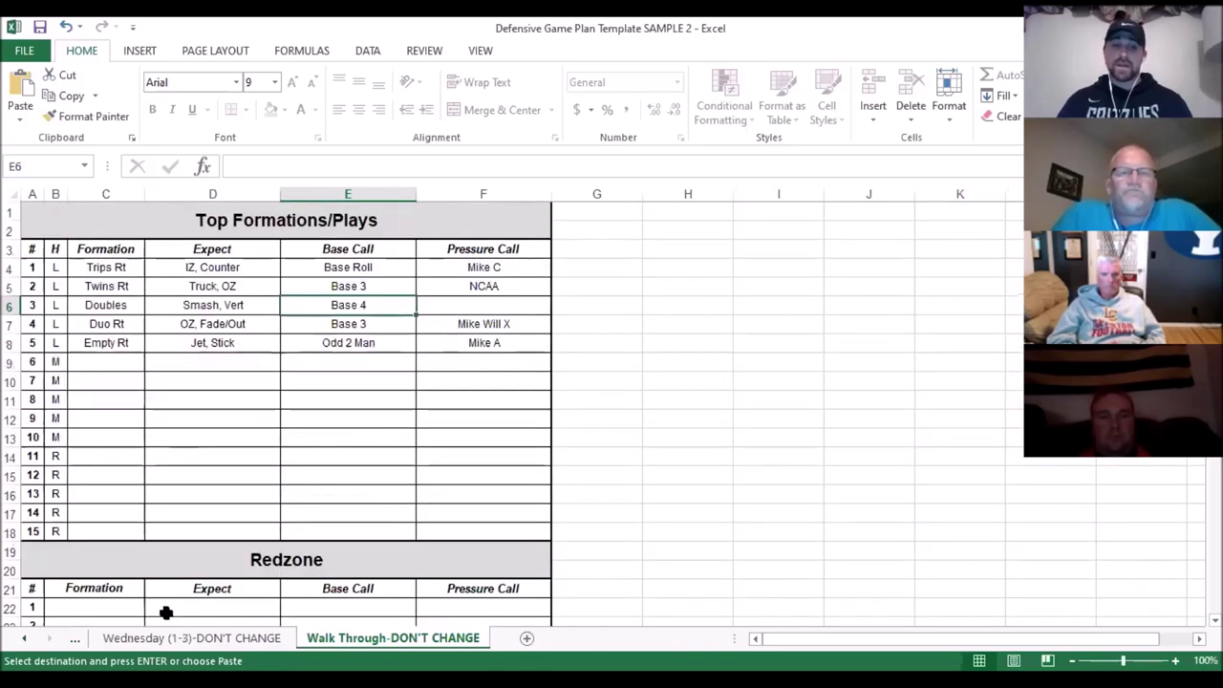
# - On the All Plays sheet, copy the five Left Hash Tendencies rows, Trips Rt through Empty Rt, into the MOF Tendencies table
pyautogui.click(25, 639)
pyautogui.click(25, 639)
pyautogui.click(26, 638)
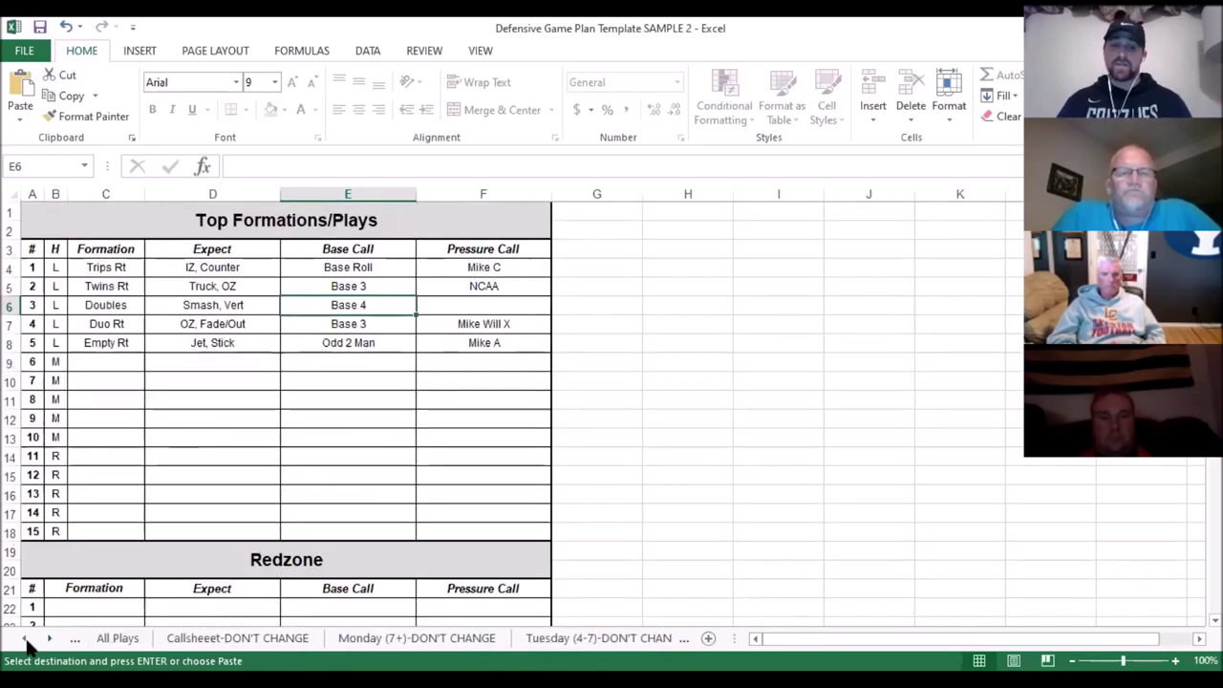
pyautogui.click(116, 638)
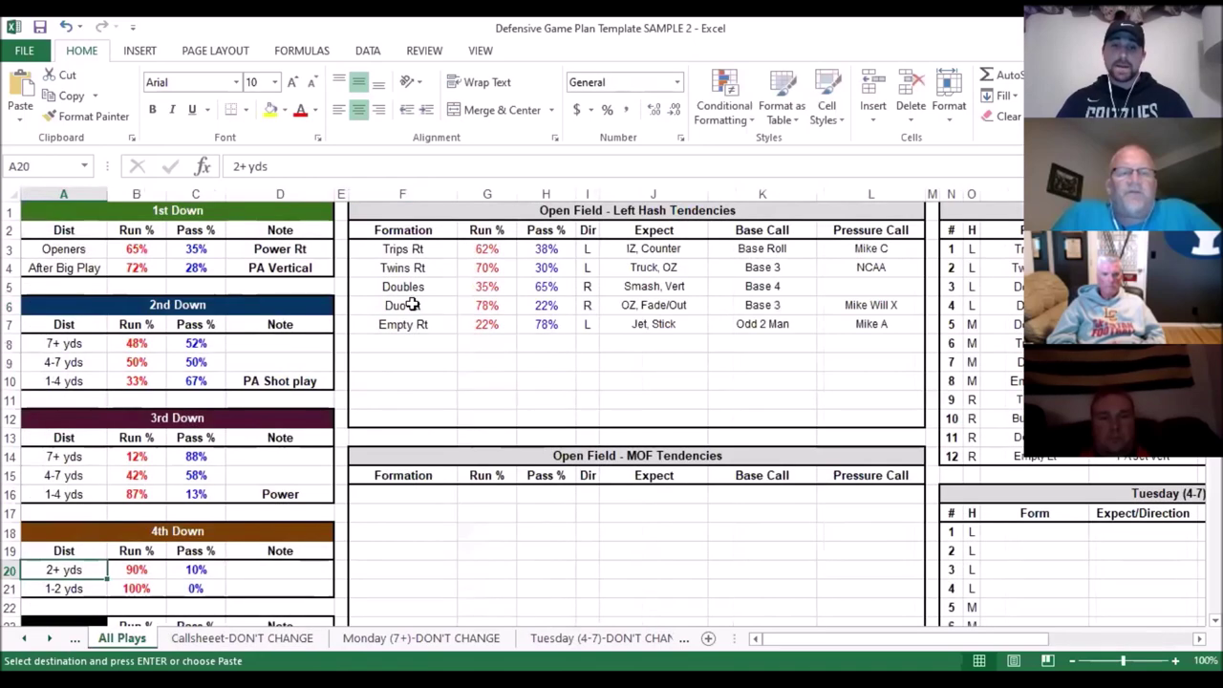
pyautogui.moveTo(392, 248); pyautogui.dragTo(849, 327)
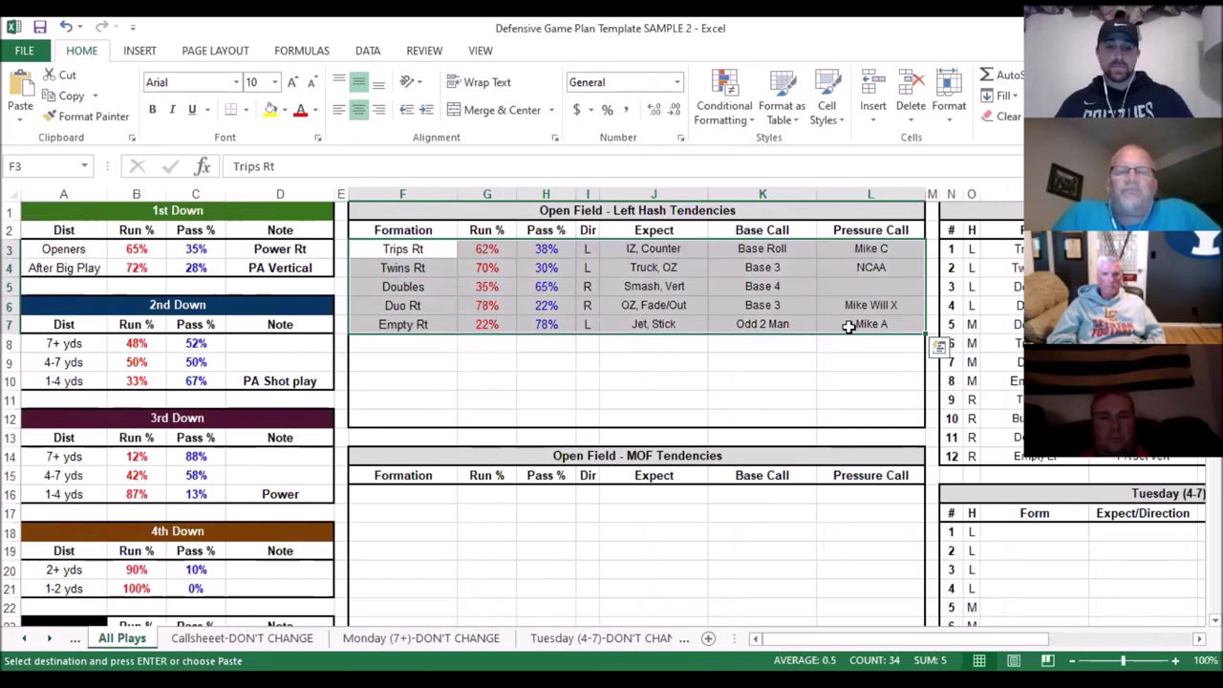
pyautogui.hotkey('ctrl', 'c')
pyautogui.click(421, 497)
pyautogui.hotkey('ctrl', 'v')
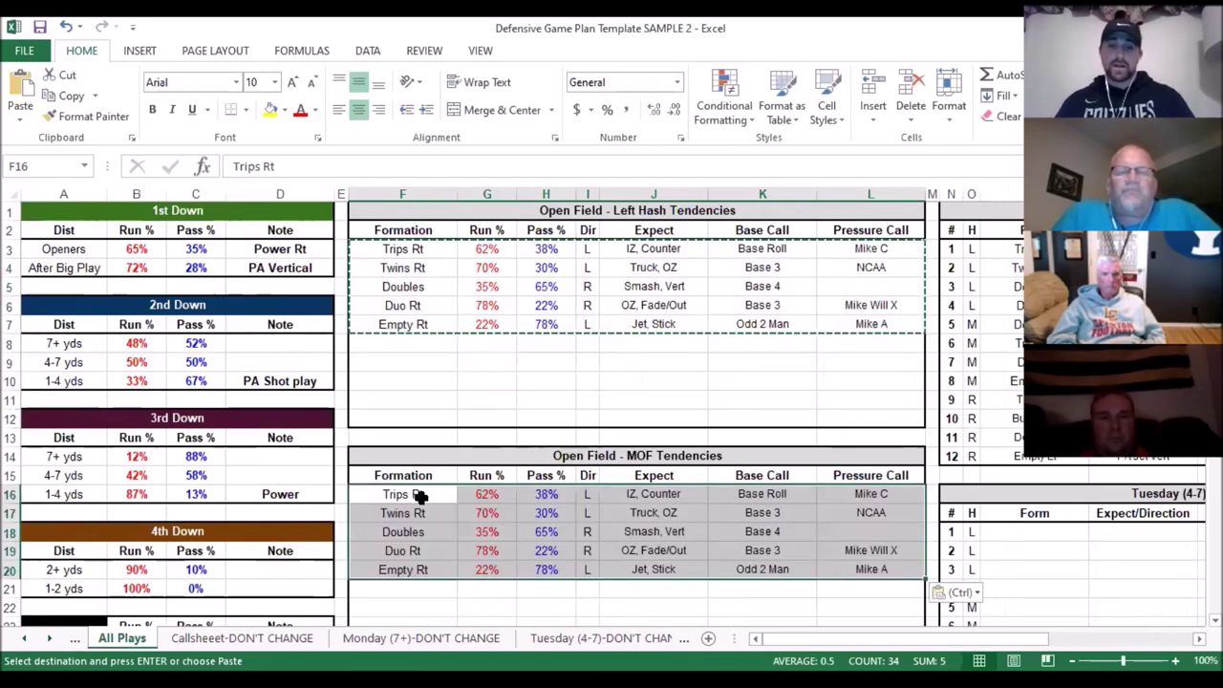
# - Paste the same five formation rows into the Right Hash Tendencies and Redzone Tendencies (-20) tables
pyautogui.scroll(-5, 421, 497)
pyautogui.click(400, 459)
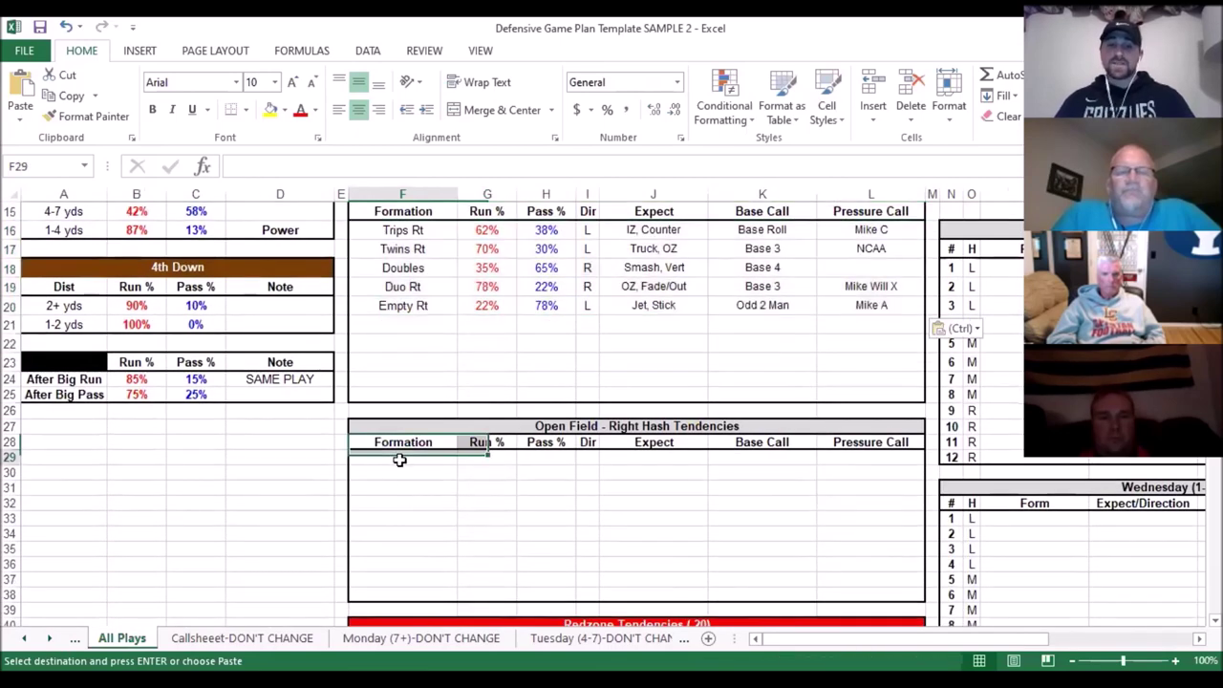
pyautogui.hotkey('ctrl', 'v')
pyautogui.scroll(-9, 399, 460)
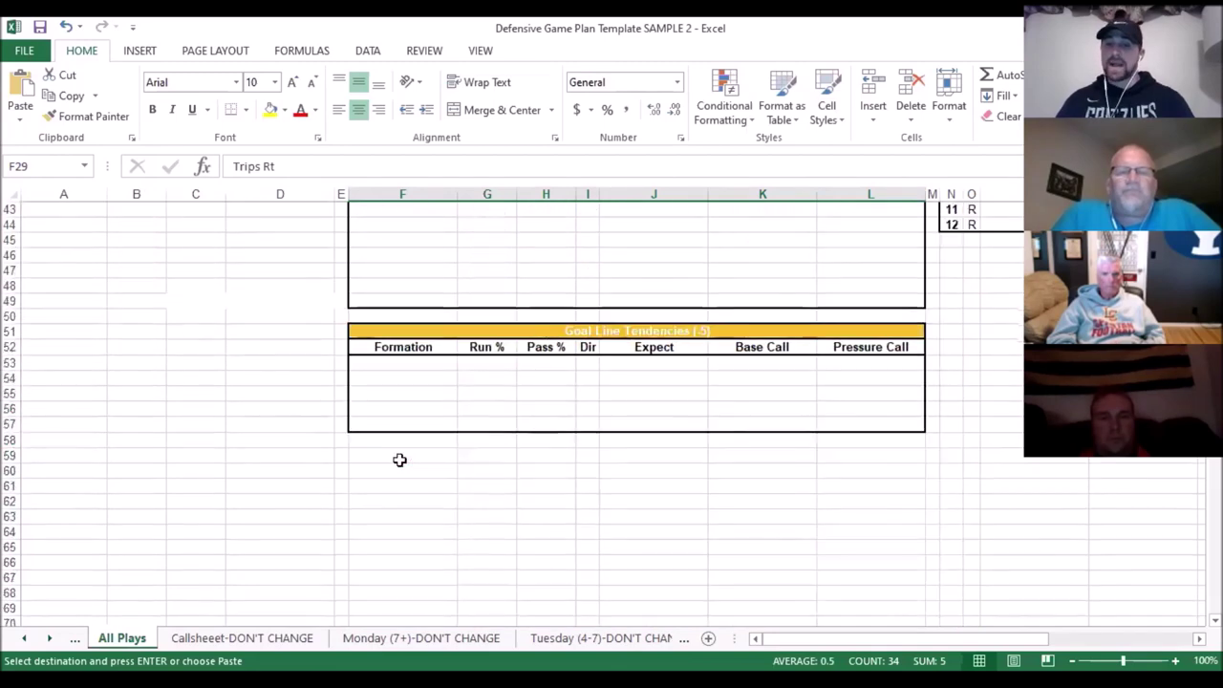
pyautogui.scroll(5, 399, 459)
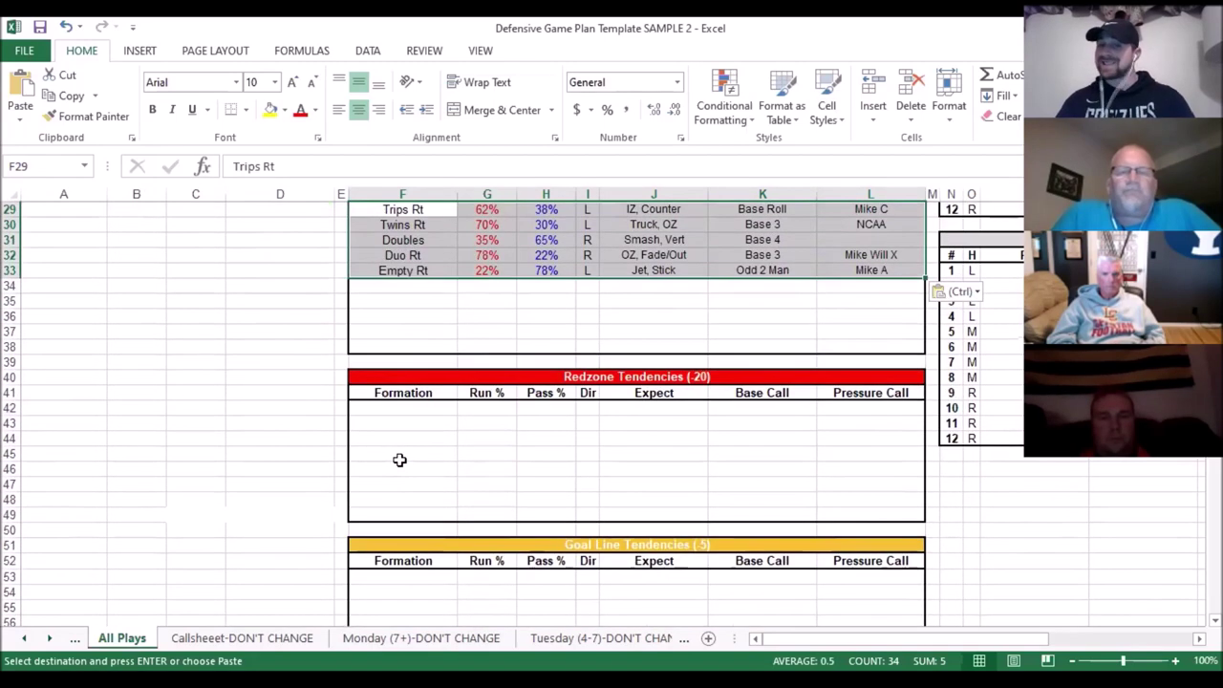
pyautogui.click(397, 411)
pyautogui.hotkey('ctrl', 'v')
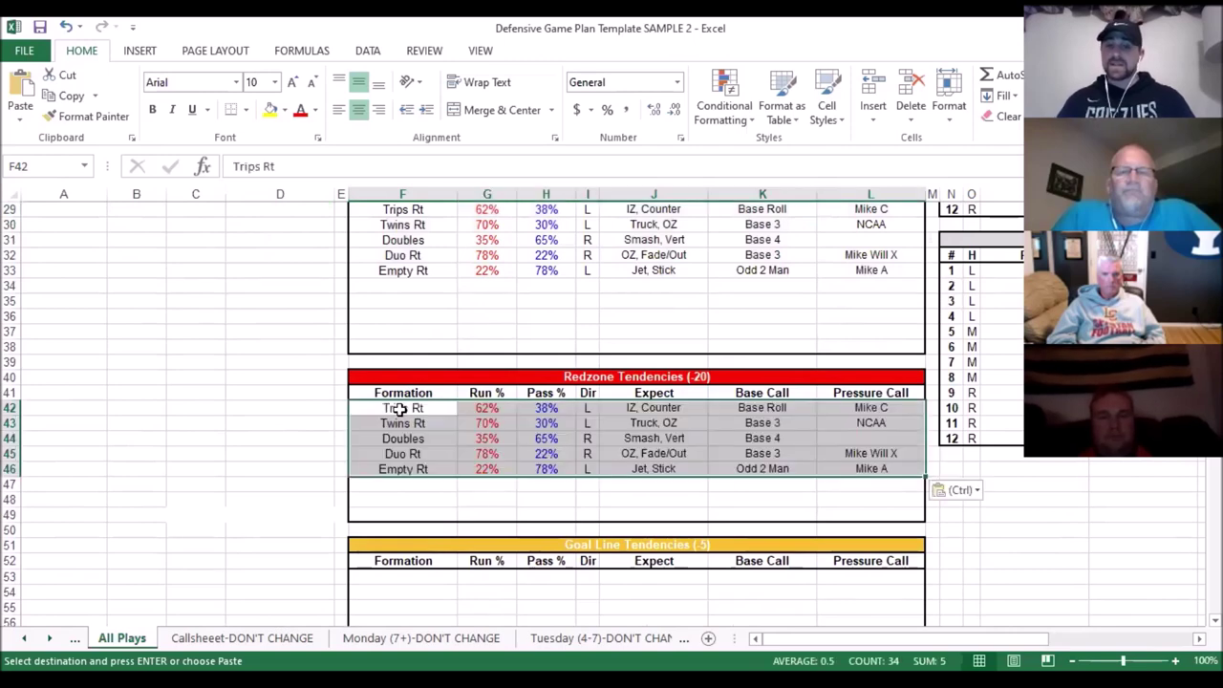
pyautogui.scroll(-2, 399, 409)
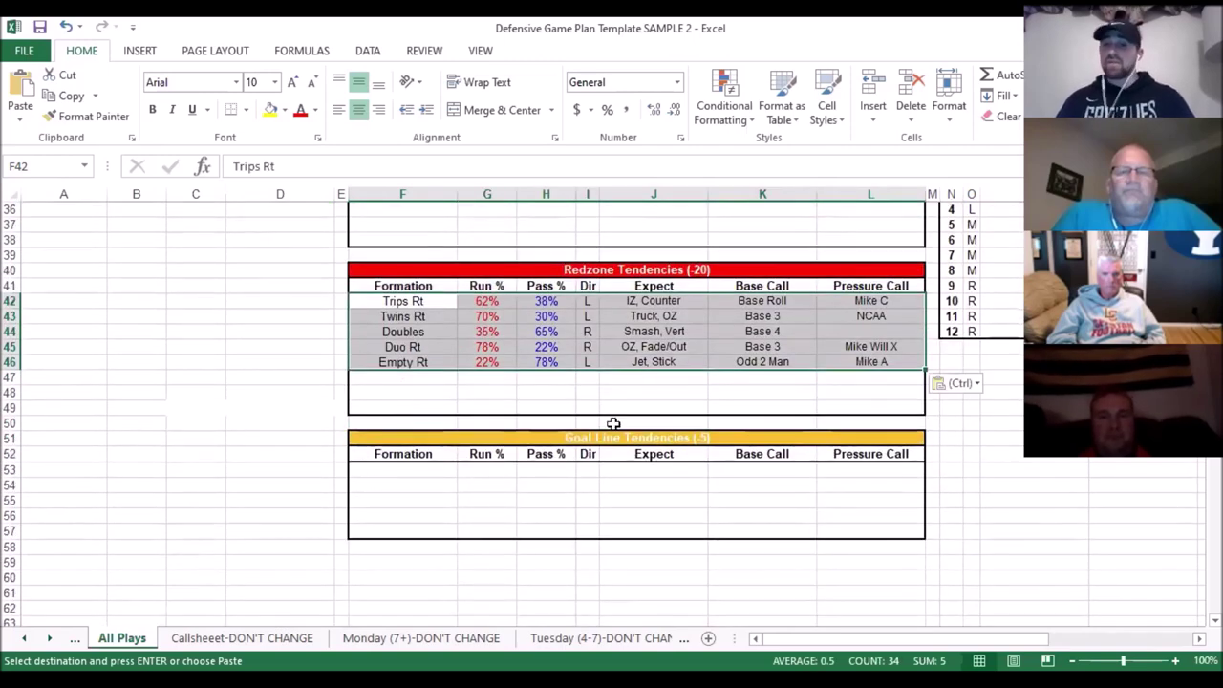
# - Copy the twelve Monday (7+) rows, from the H column through Call, into the Tuesday (4-7) table
pyautogui.hscroll(3, 613, 423)
pyautogui.scroll(7, 614, 424)
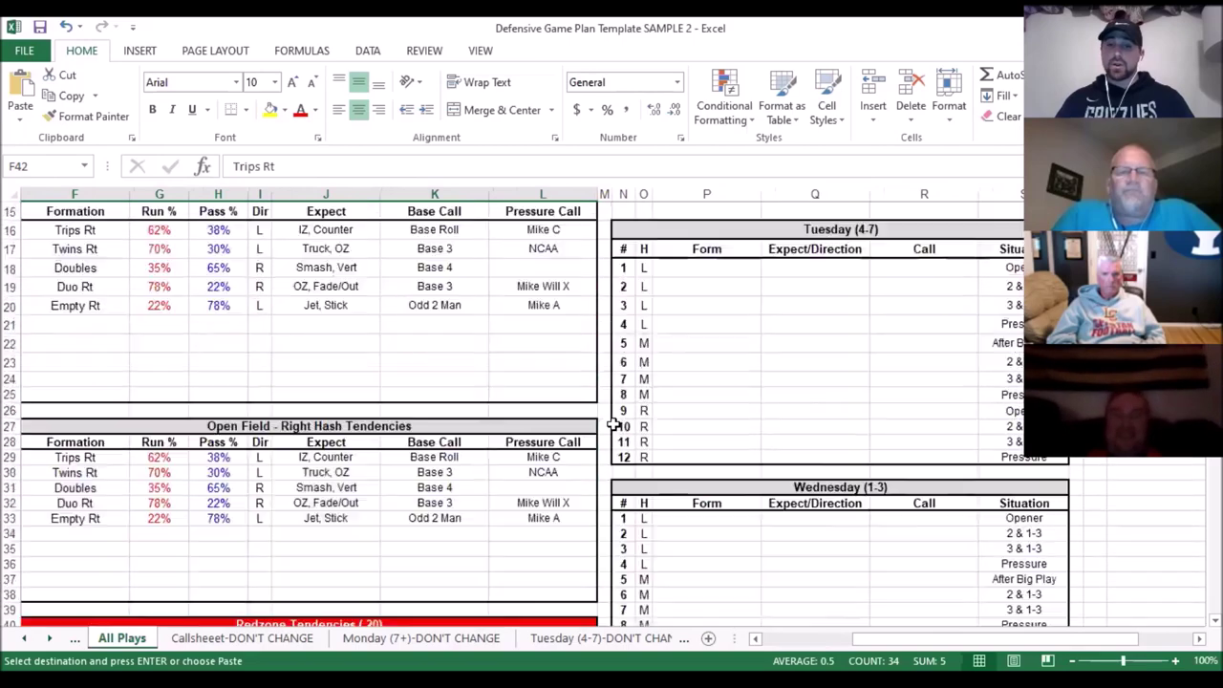
pyautogui.scroll(5, 614, 424)
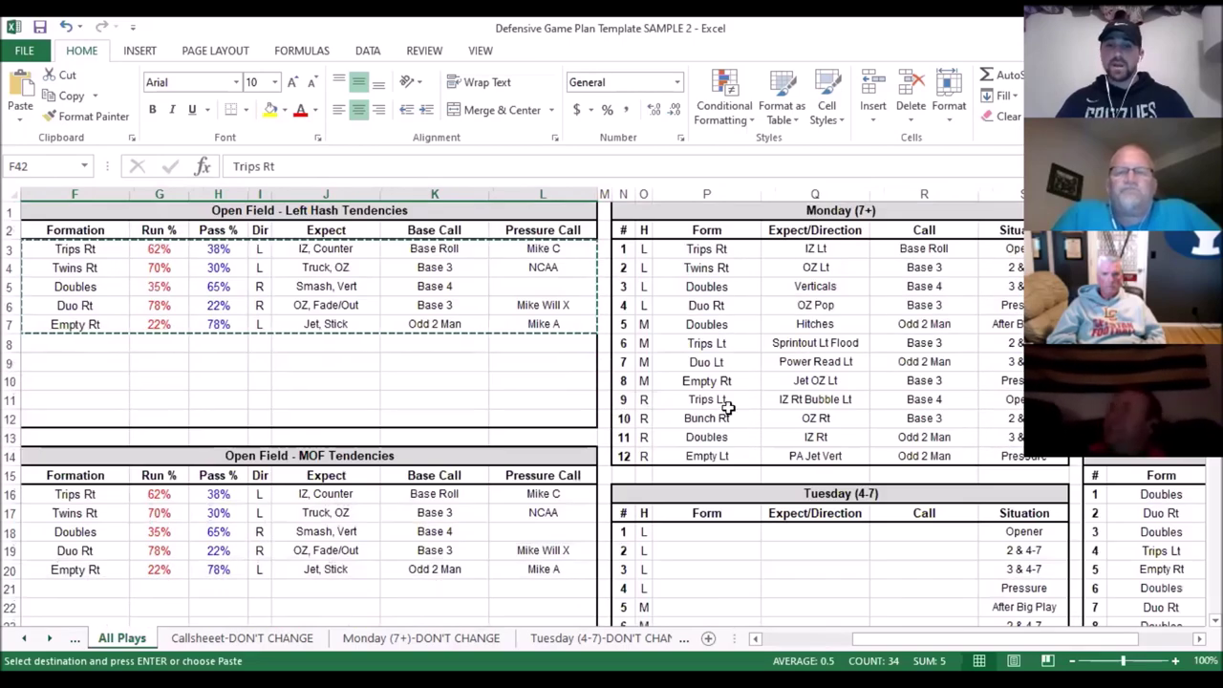
pyautogui.hscroll(2, 726, 404)
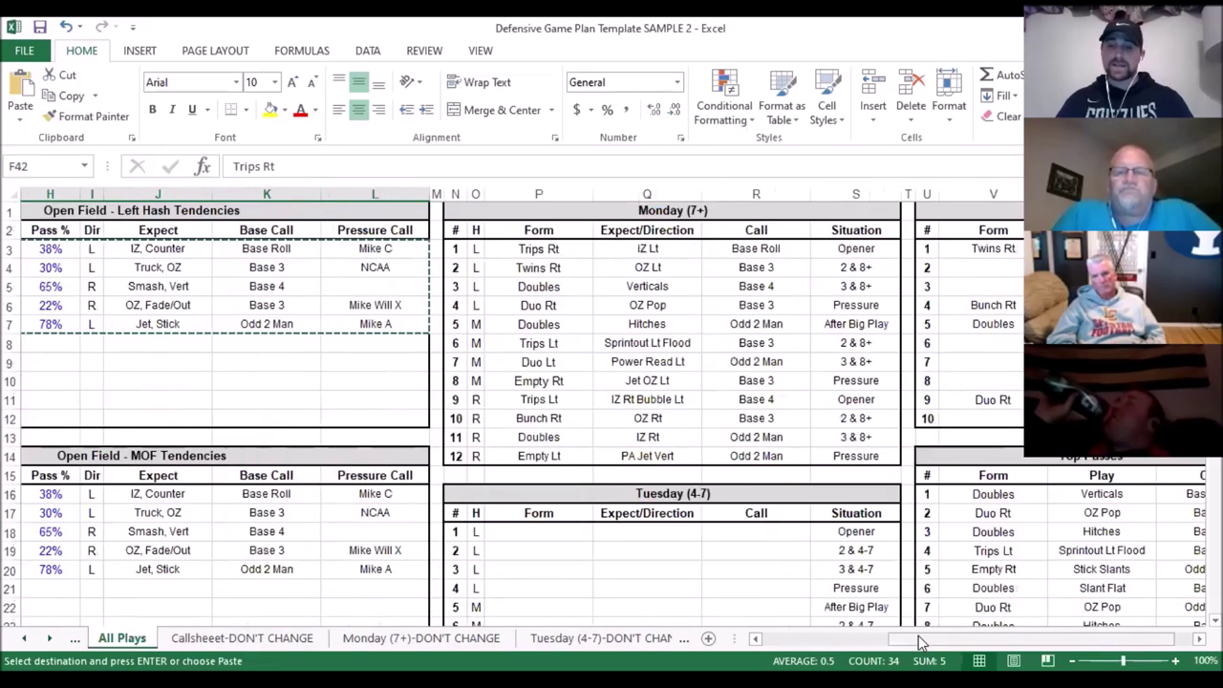
pyautogui.hscroll(1, 649, 323)
pyautogui.moveTo(415, 251); pyautogui.dragTo(732, 449)
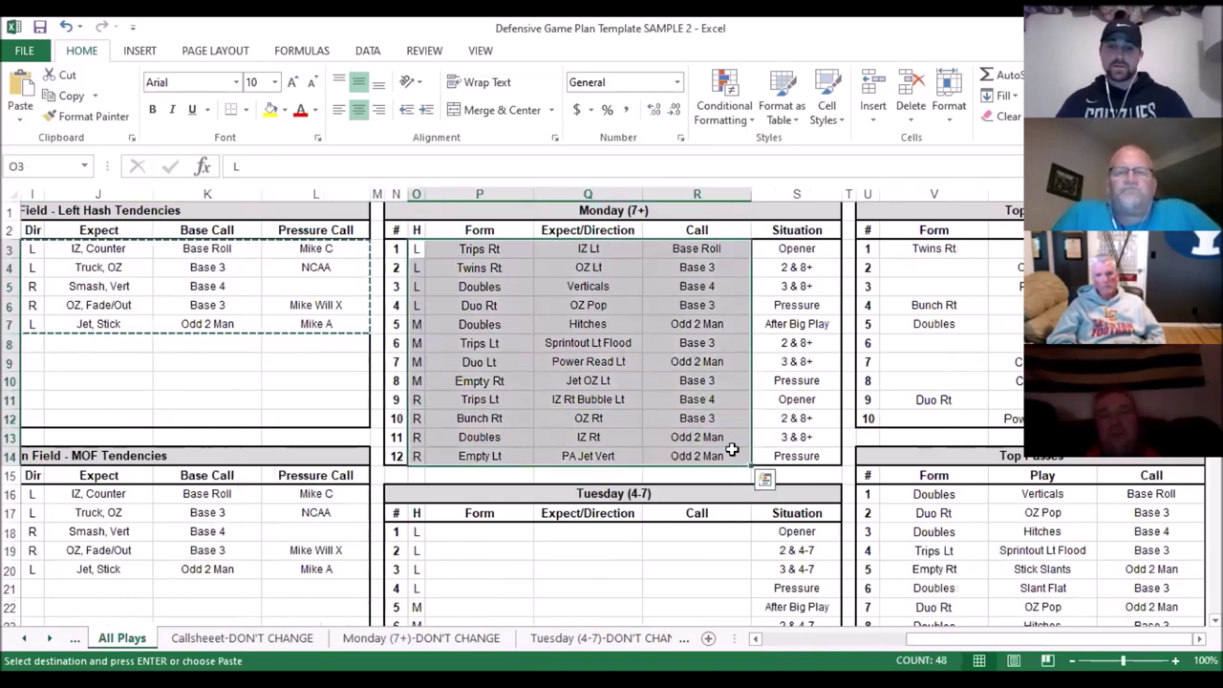
pyautogui.hotkey('ctrl', 'c')
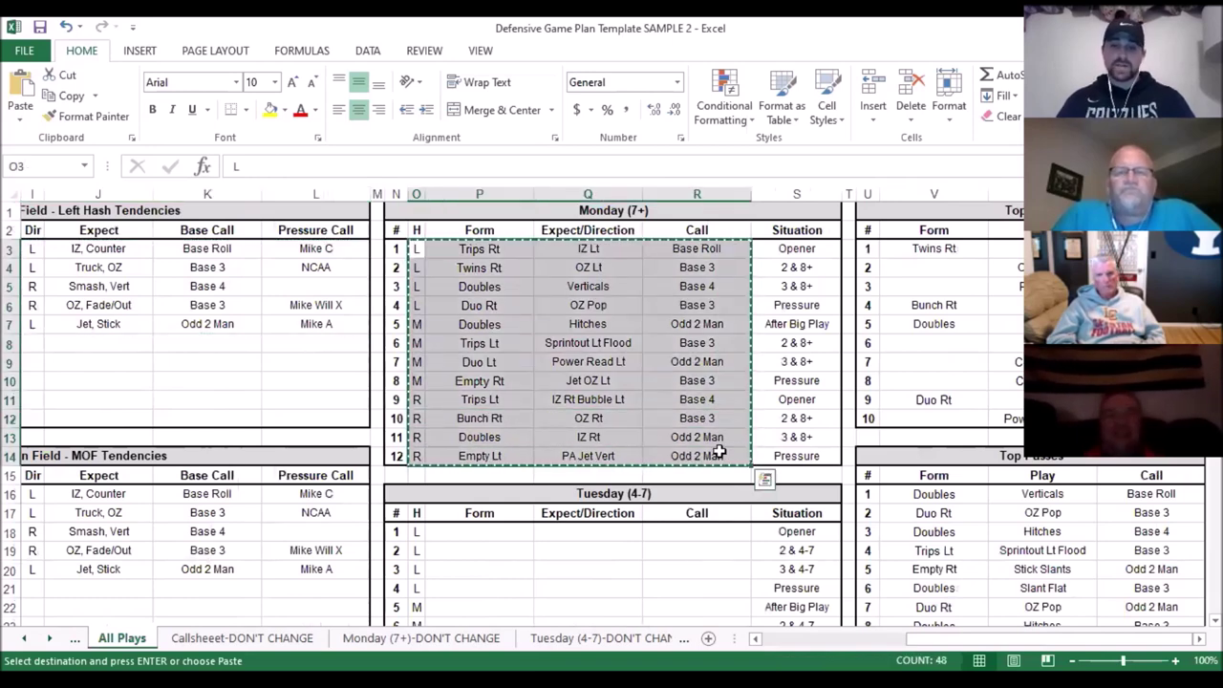
pyautogui.click(418, 532)
pyautogui.hotkey('ctrl', 'v')
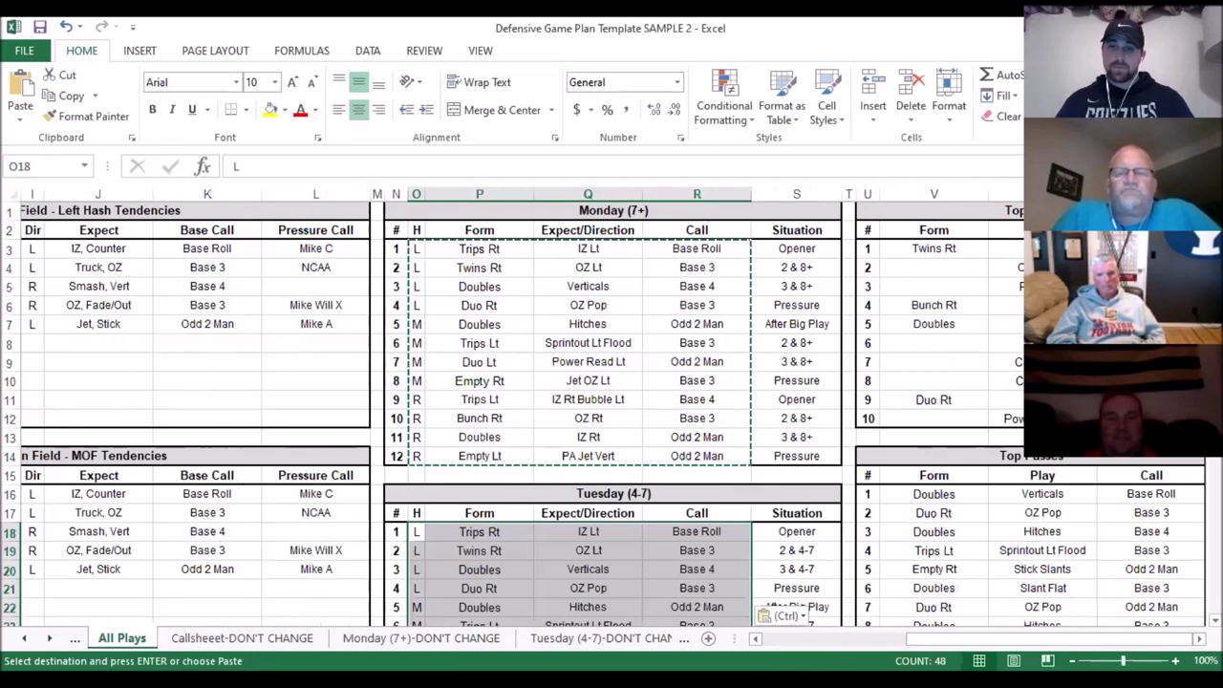
# - Paste the copied Monday hash, formation, play and call entries into the Wednesday (1-3) table
pyautogui.scroll(-7, 611, 411)
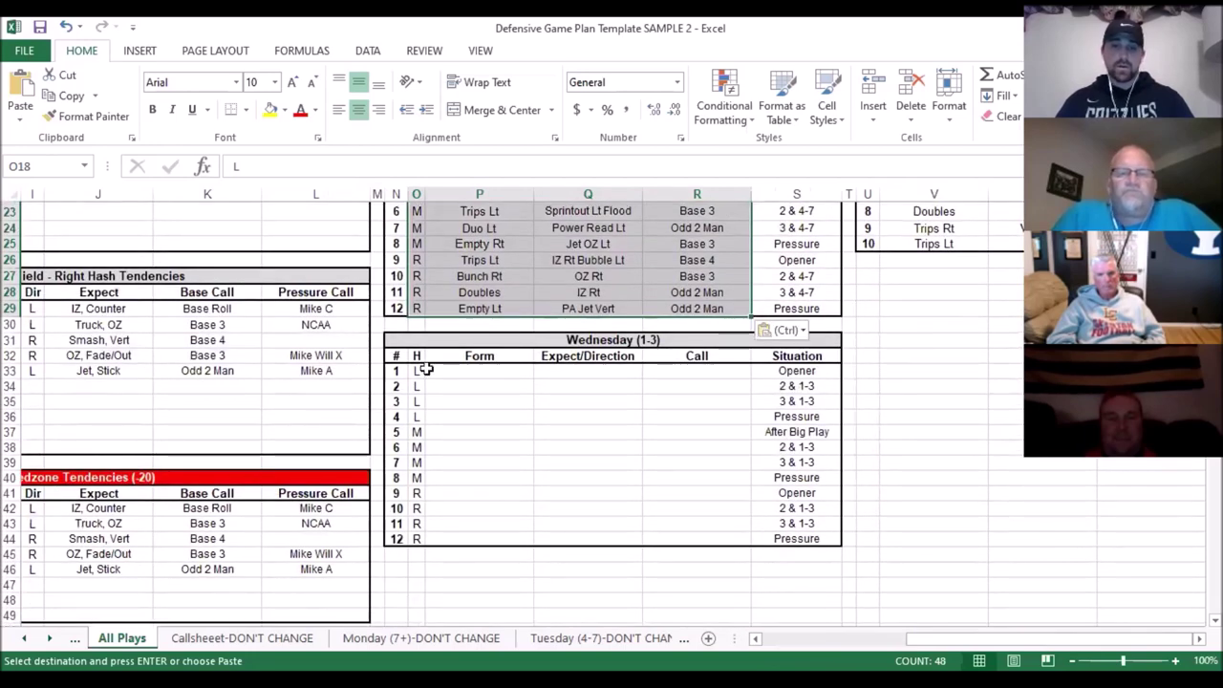
pyautogui.click(421, 371)
pyautogui.hotkey('ctrl', 'v')
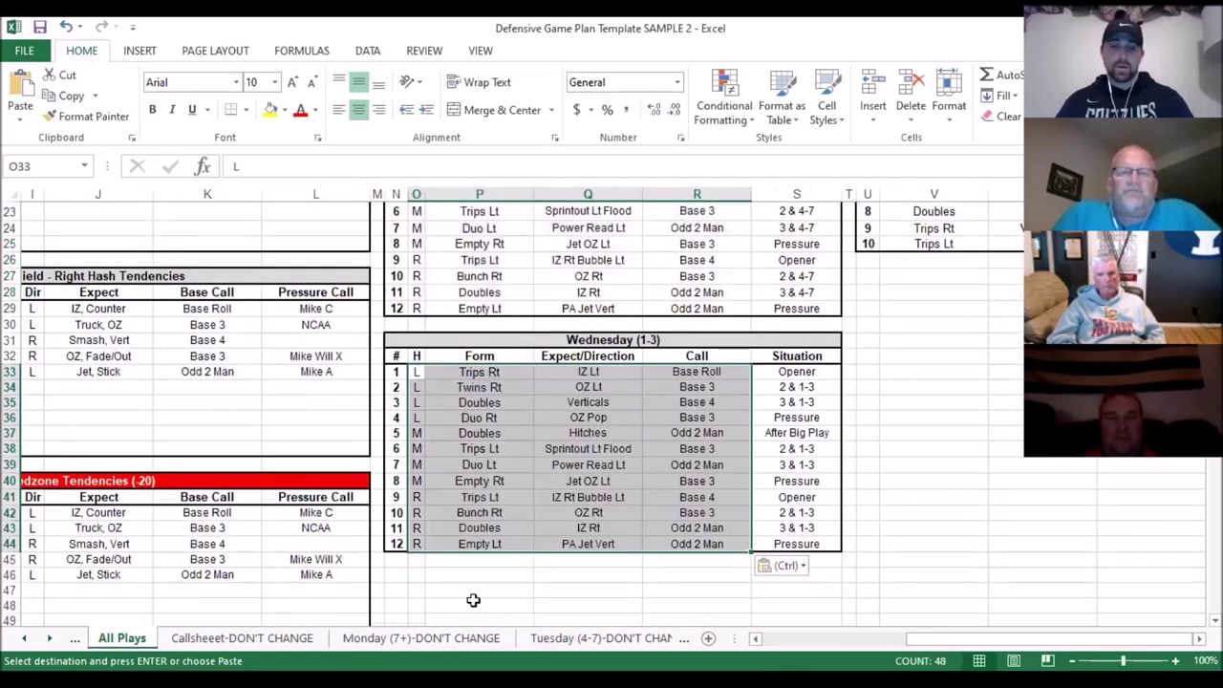
# - Check the Monday script's Redzone section, and review the call sheet's Left Hash, Middle, Right Hash and Redzone tables
pyautogui.click(421, 637)
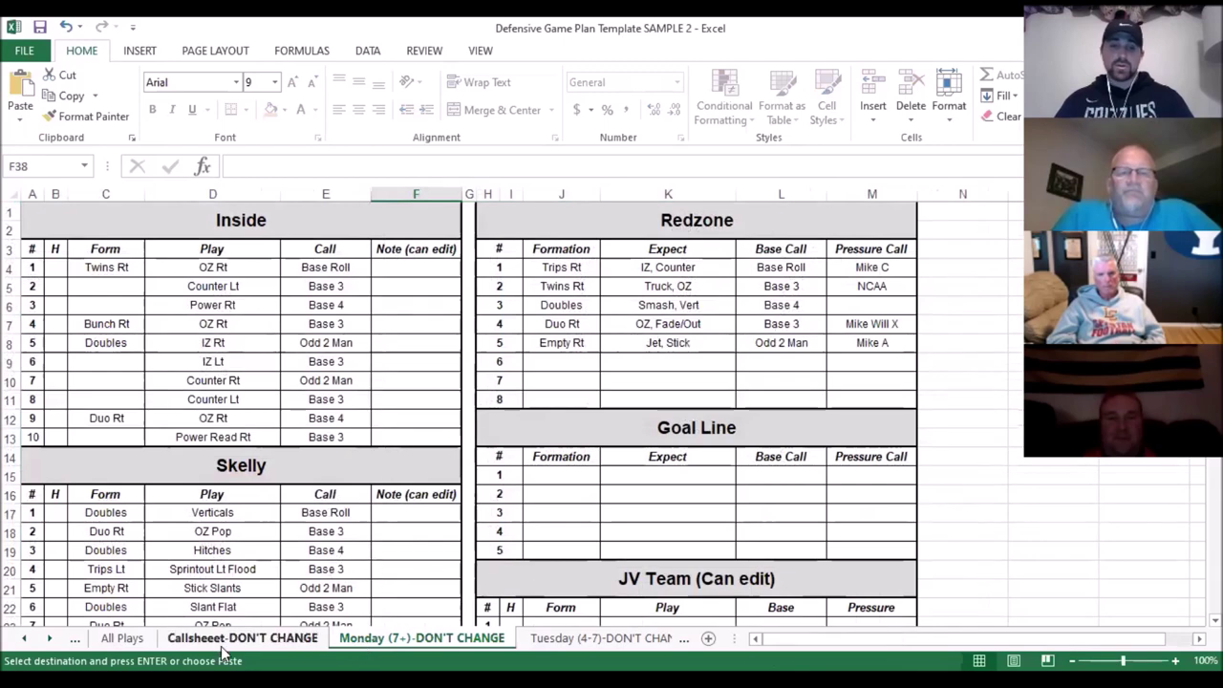
pyautogui.click(223, 637)
pyautogui.scroll(-7, 449, 523)
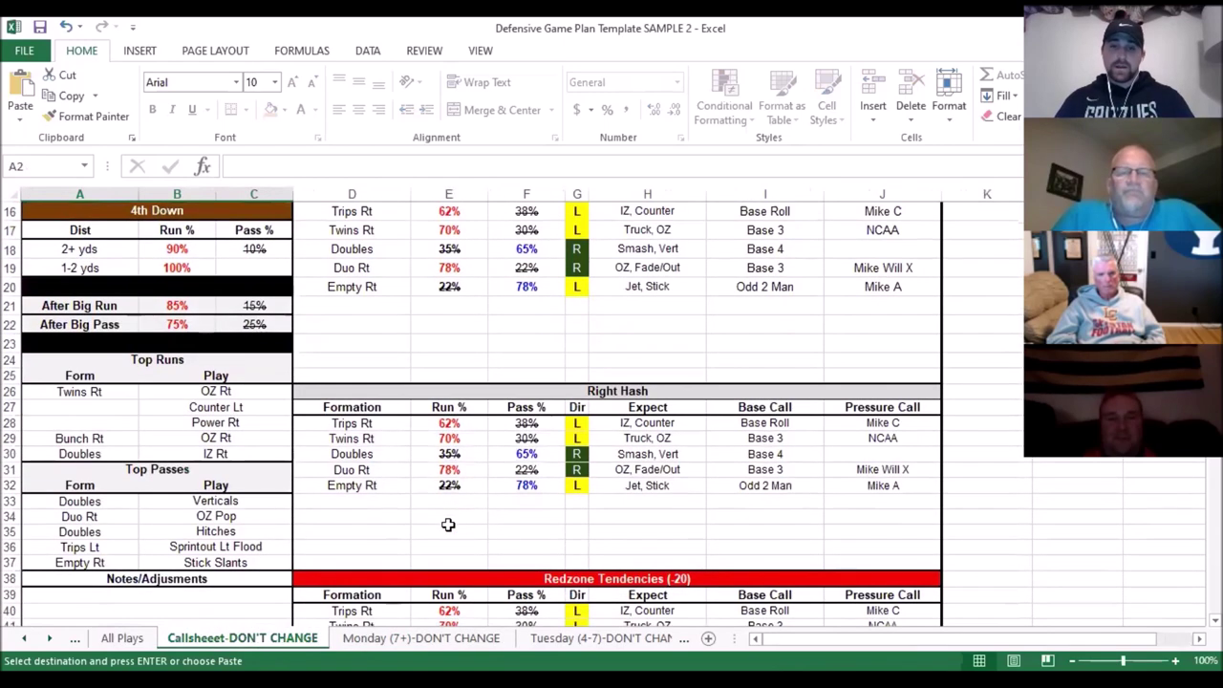
pyautogui.scroll(-5, 448, 524)
pyautogui.scroll(7, 448, 525)
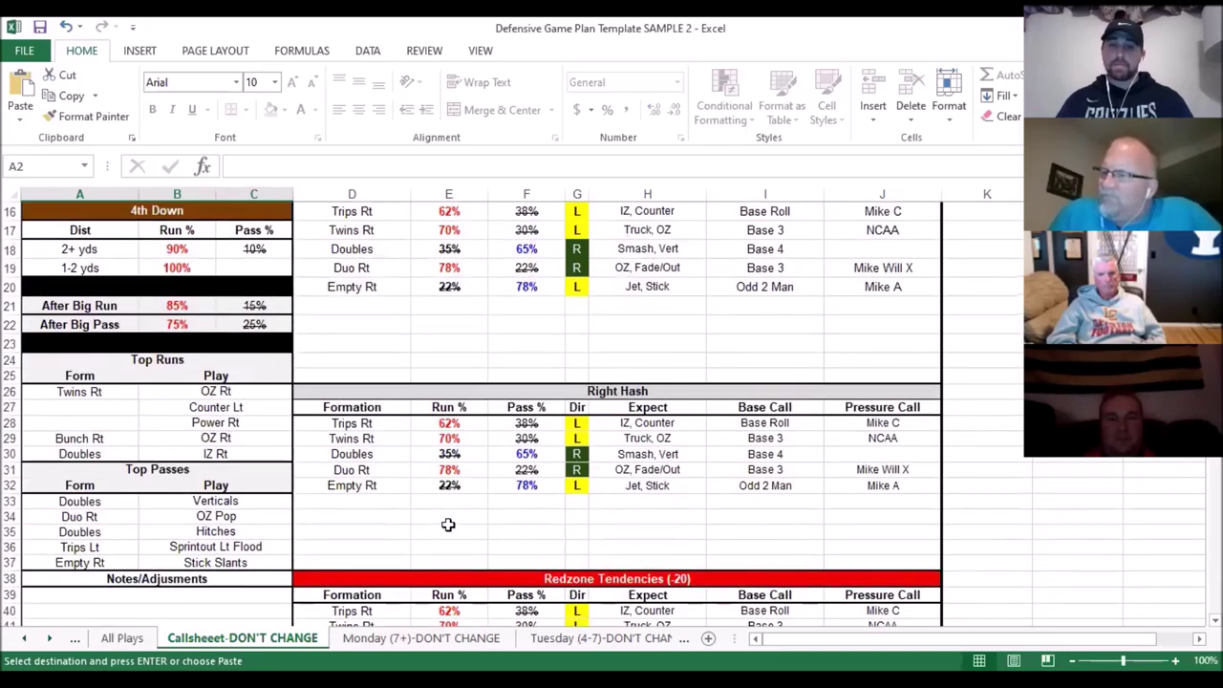
pyautogui.scroll(5, 449, 525)
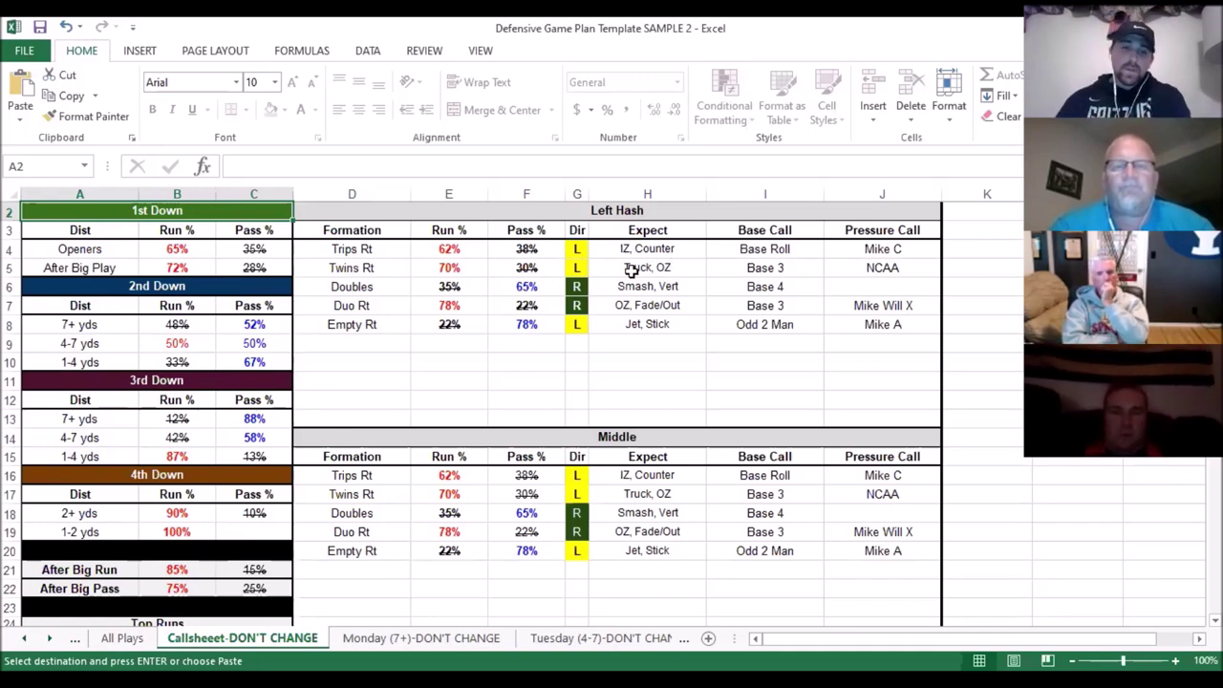
# - Return to the Monday (7+) practice script and look through its Inside and Skelly sections down to Team (Long D&D)
pyautogui.click(390, 639)
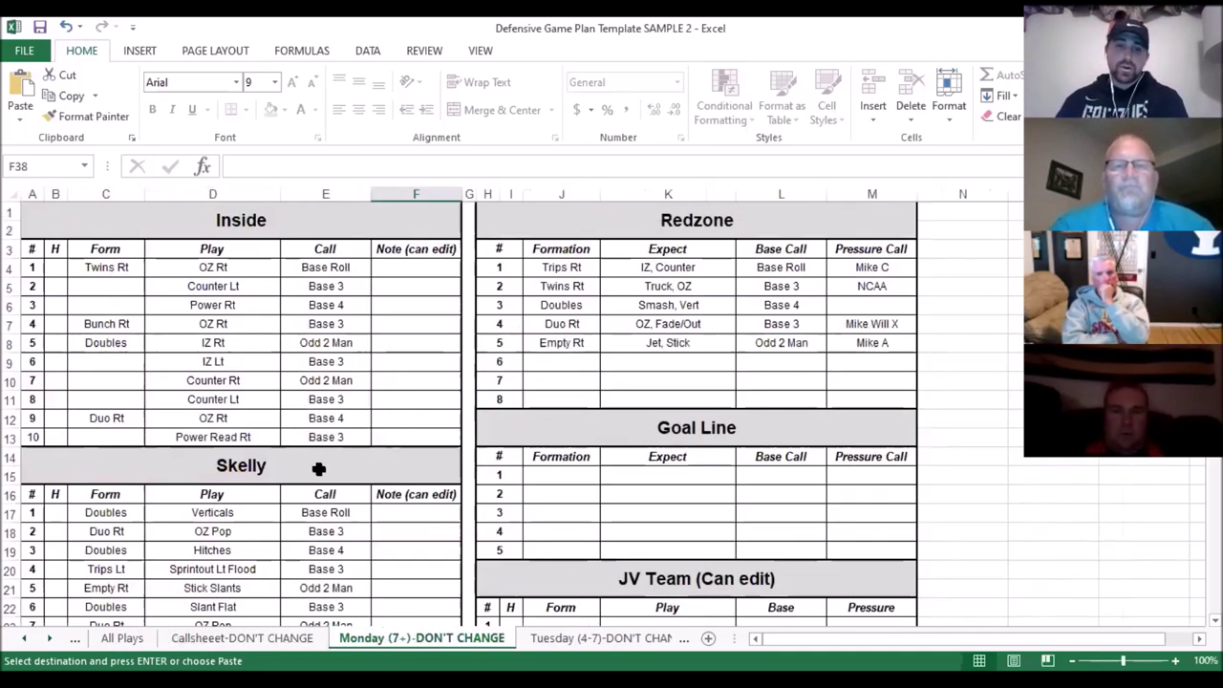
pyautogui.click(276, 417)
pyautogui.press('Down')
pyautogui.press('Down')
pyautogui.press('Down')
pyautogui.press('Down')
pyautogui.press('Down')
pyautogui.press('Down')
pyautogui.press('Down')
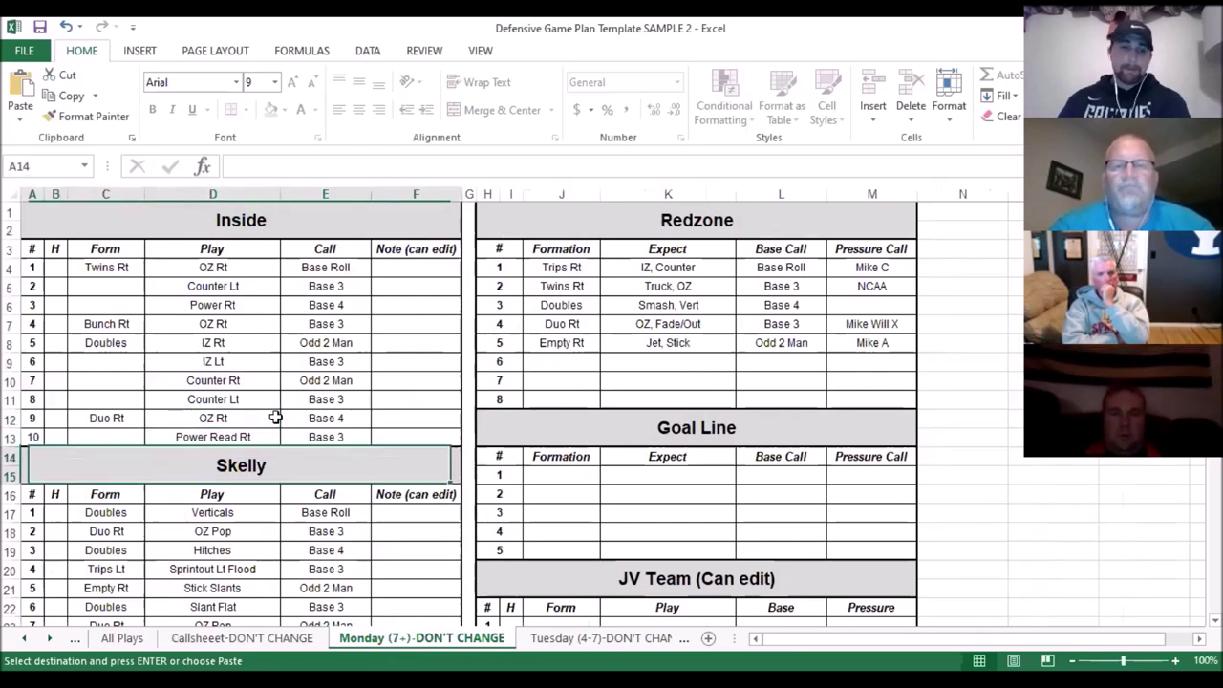
pyautogui.press('Down')
pyautogui.press('Down')
pyautogui.press('Down')
pyautogui.press('Down')
pyautogui.press('Down')
pyautogui.press('Down')
pyautogui.press('Down')
pyautogui.press('Down')
pyautogui.press('Down')
pyautogui.press('Down')
pyautogui.press('Down')
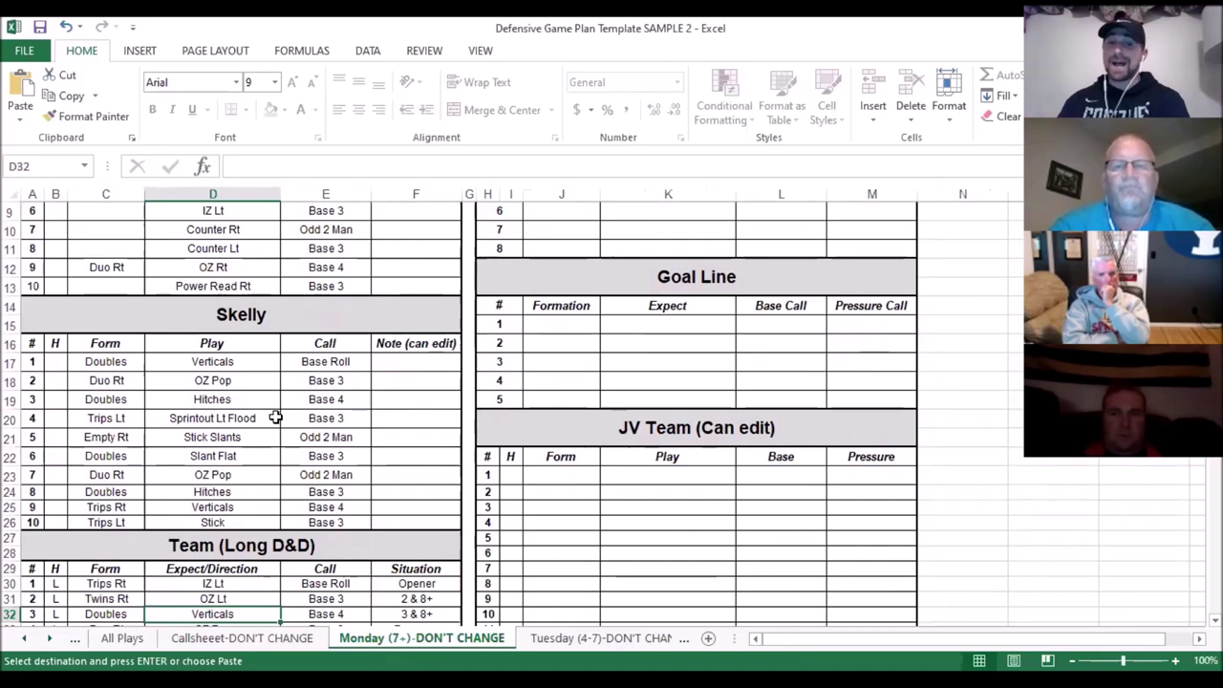
pyautogui.press('Up')
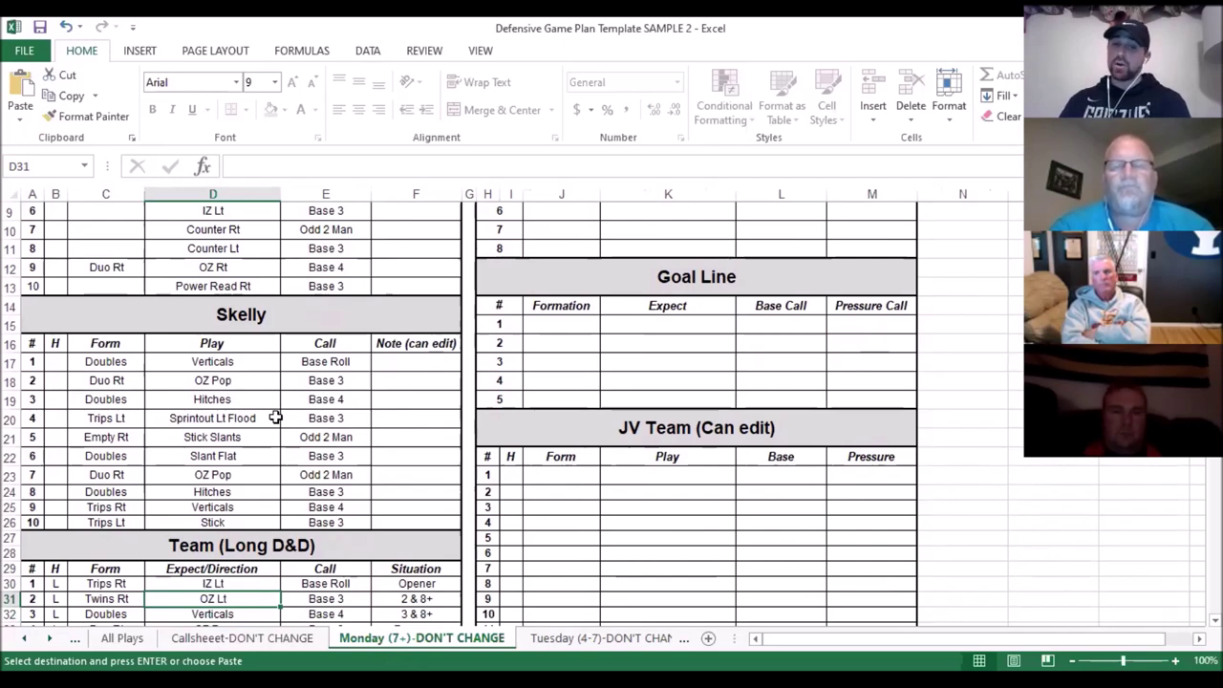
# - Examine the Monday script's twelve Team (Long D&D) rows and situations, plus its Redzone, Goal Line and JV Team sections
pyautogui.press('Down')
pyautogui.press('Down')
pyautogui.press('Down')
pyautogui.press('Down')
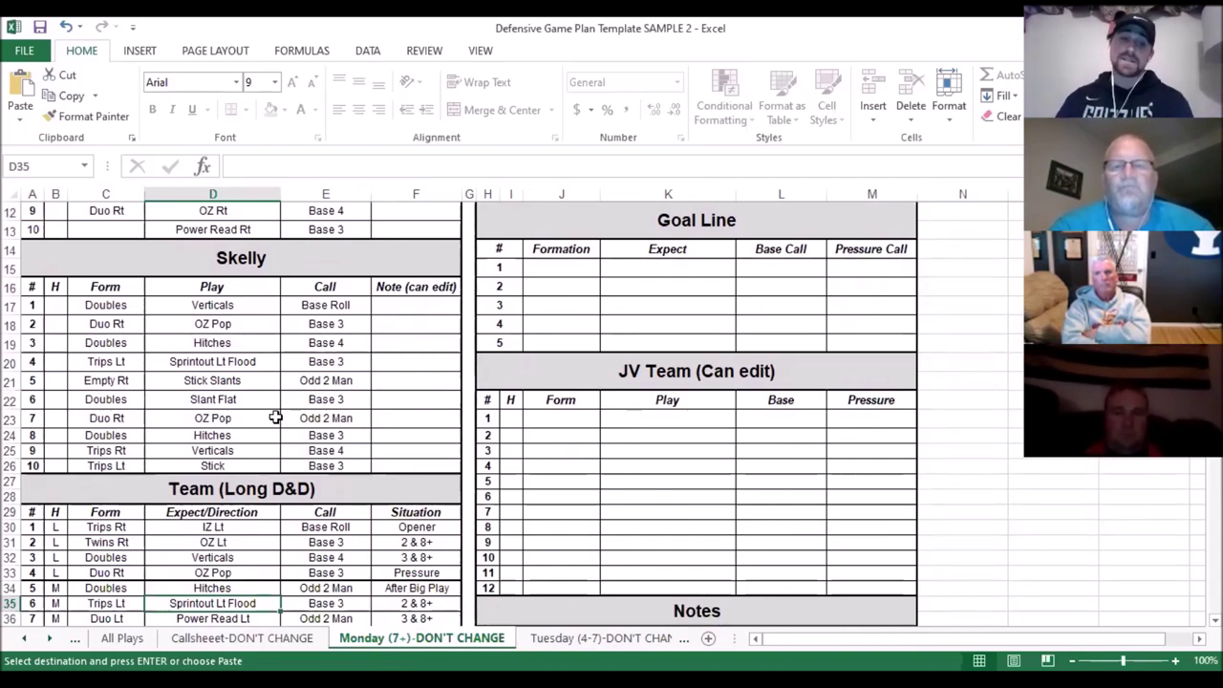
pyautogui.press('Down')
pyautogui.press('Down')
pyautogui.press('Down')
pyautogui.press('Down')
pyautogui.press('Down')
pyautogui.press('Up')
pyautogui.press('Up')
pyautogui.press('Up')
pyautogui.press('Up')
pyautogui.press('Up')
pyautogui.press('Up')
pyautogui.press('Up')
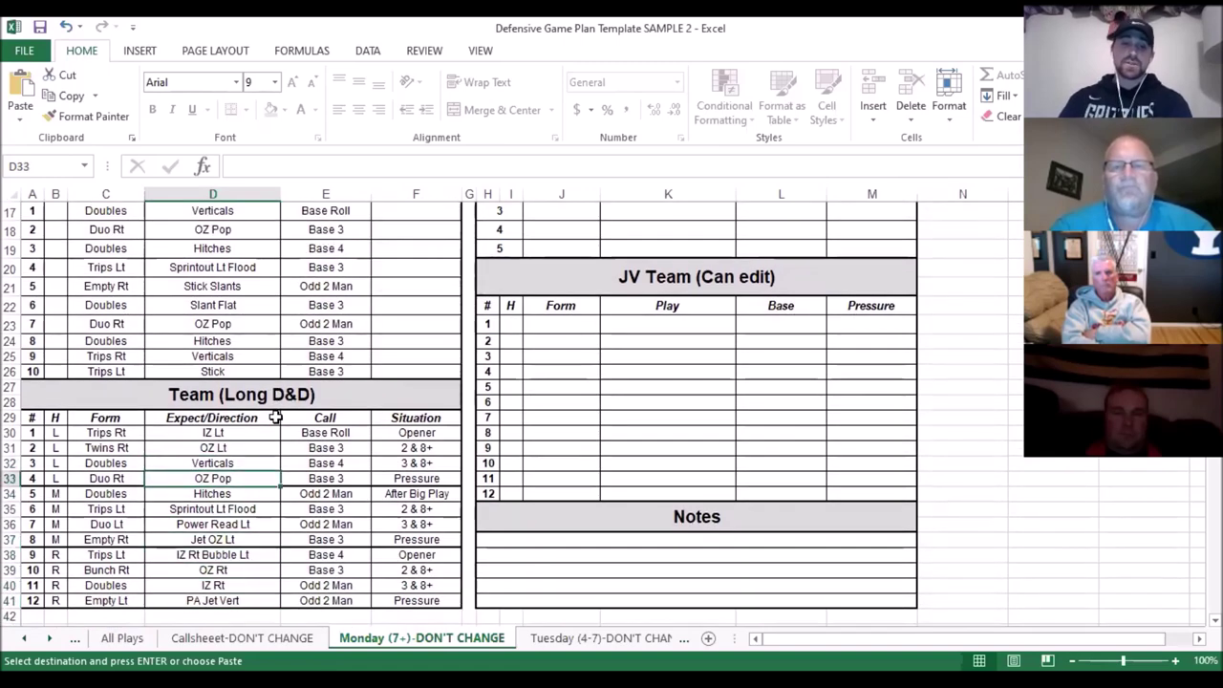
pyautogui.scroll(5, 275, 417)
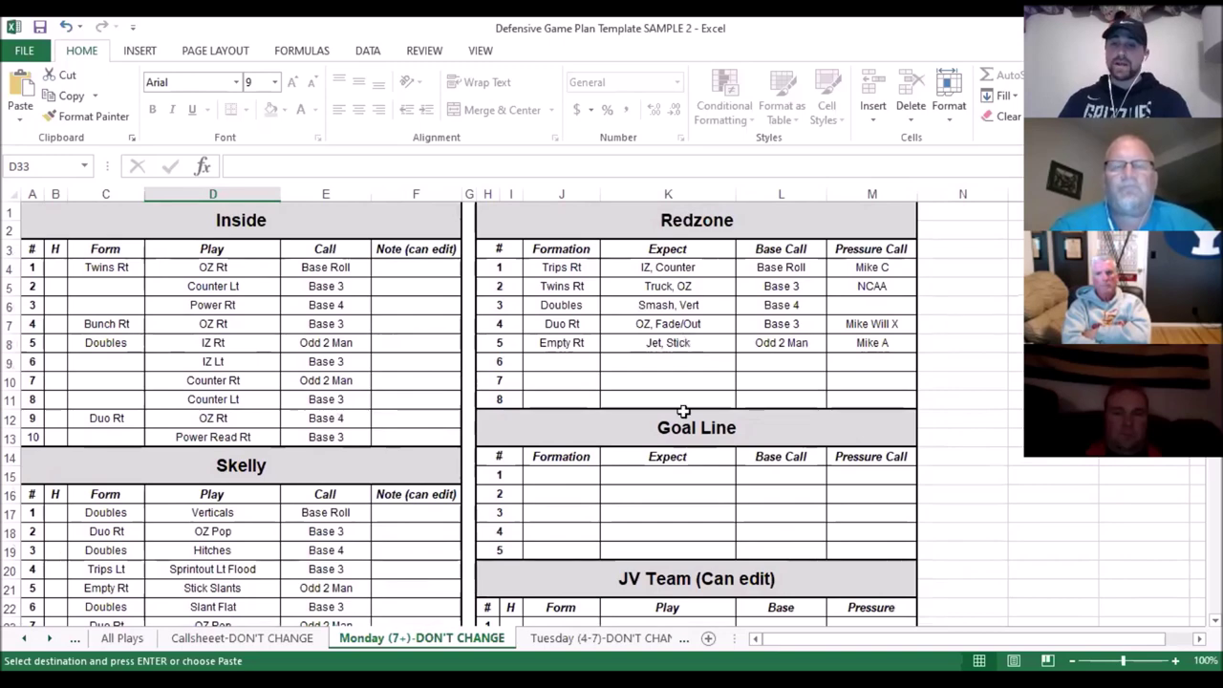
pyautogui.scroll(-5, 687, 494)
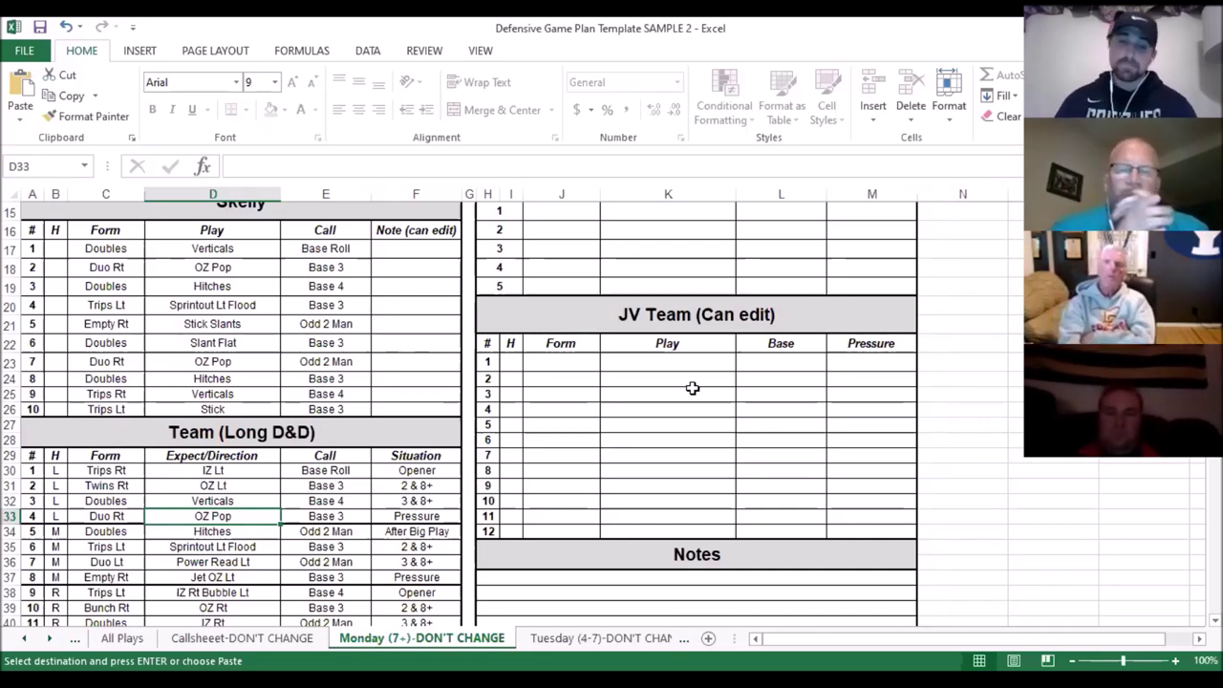
# - Open the Tuesday (4-7) script and inspect its Redzone Expect entries and Inside call cells
pyautogui.click(578, 650)
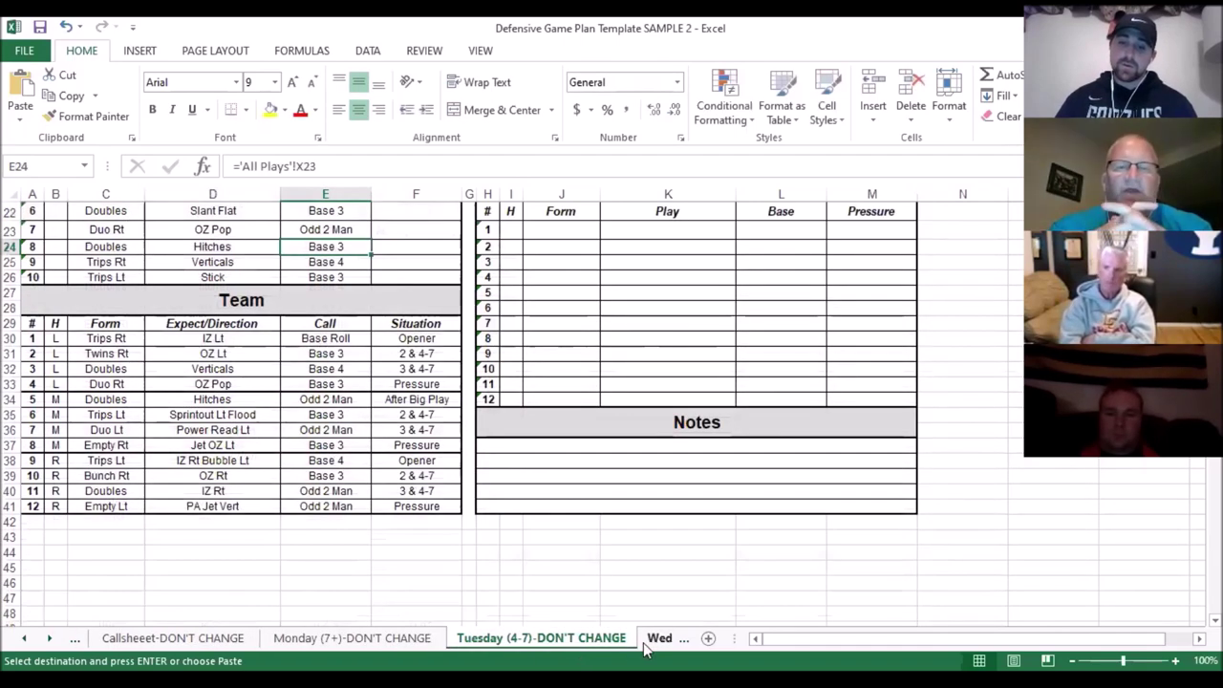
pyautogui.scroll(7, 691, 446)
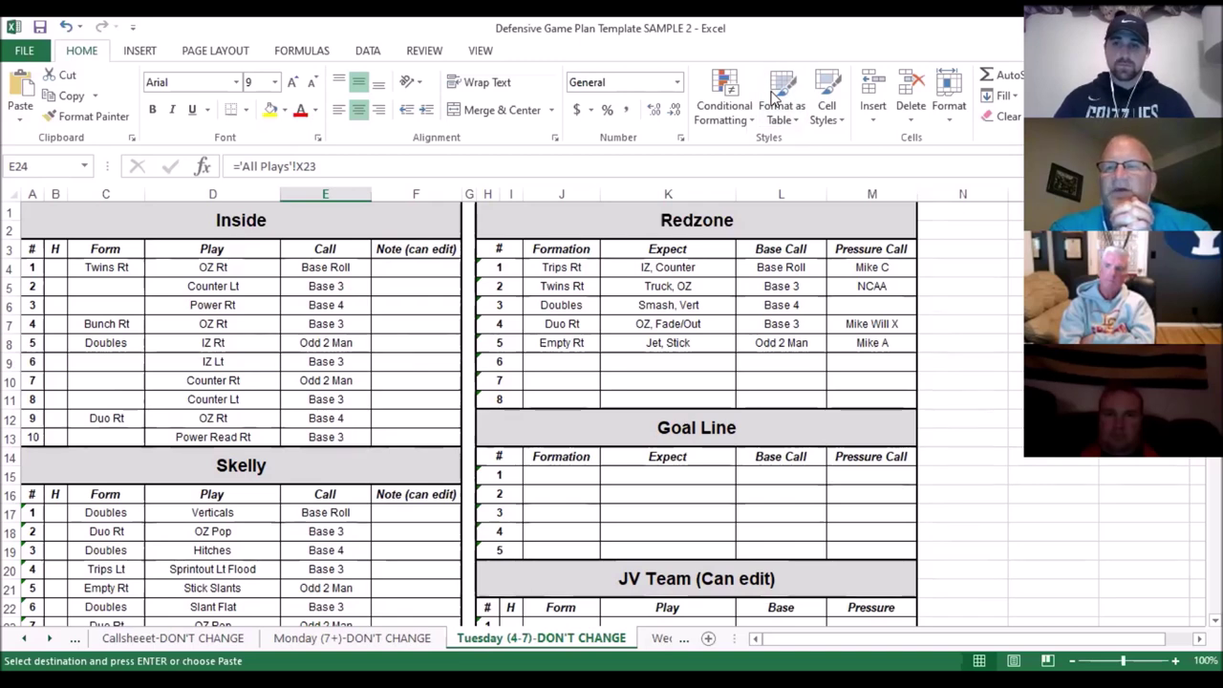
pyautogui.click(695, 328)
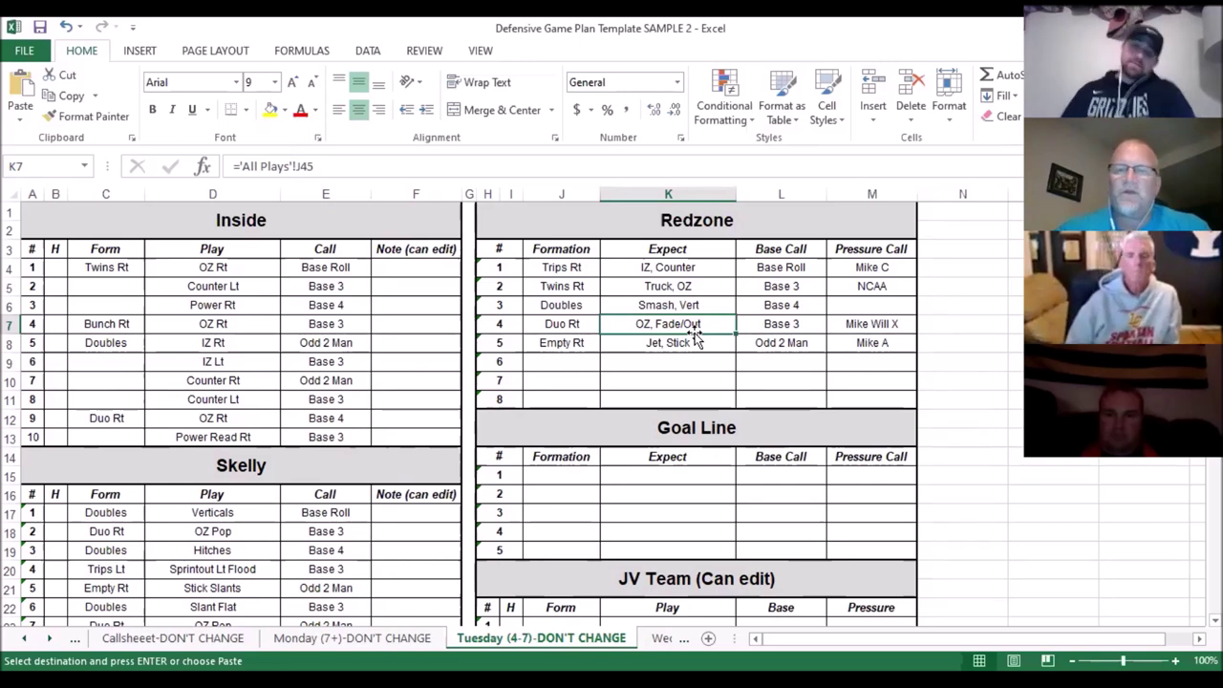
pyautogui.click(360, 342)
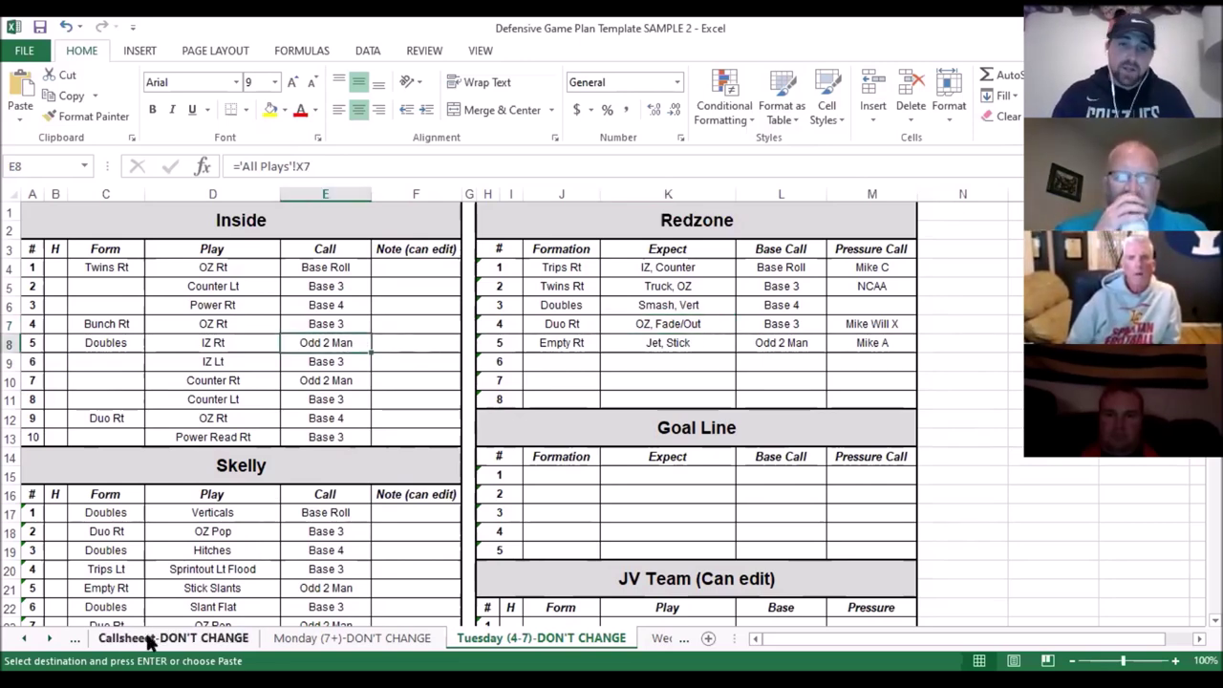
pyautogui.click(296, 379)
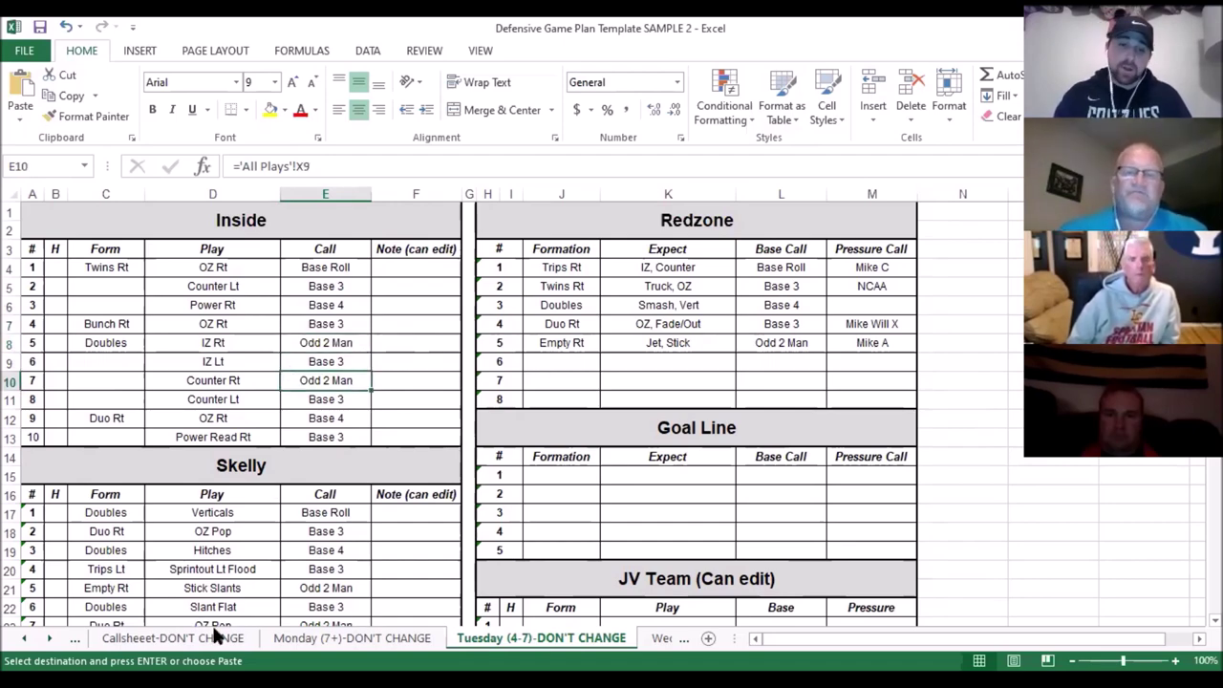
# - Return to the call sheet and review the tendencies by down and distance and by hash
pyautogui.click(159, 638)
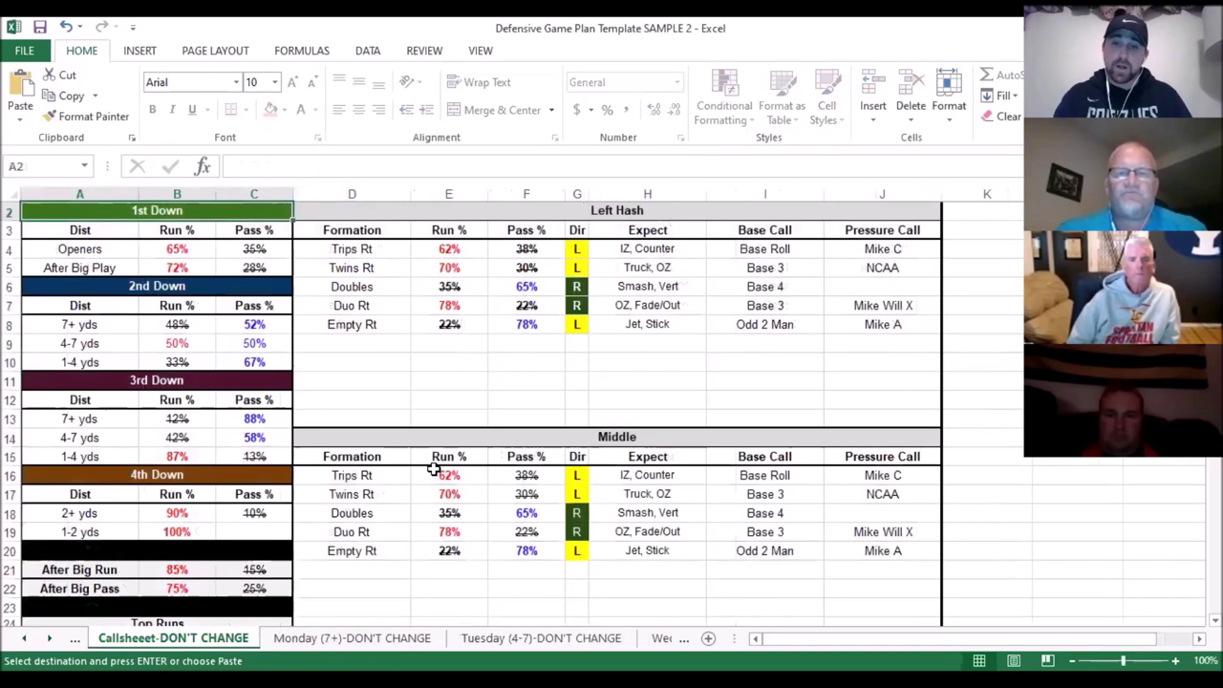
pyautogui.scroll(1, 434, 469)
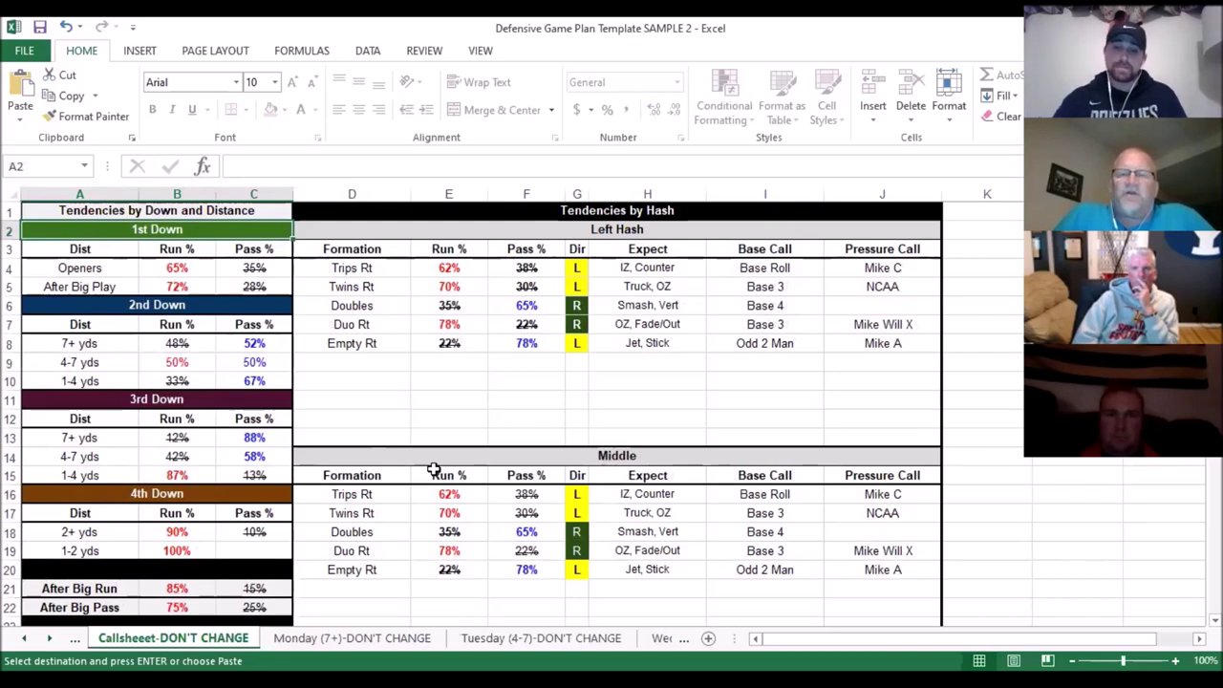
pyautogui.click(623, 411)
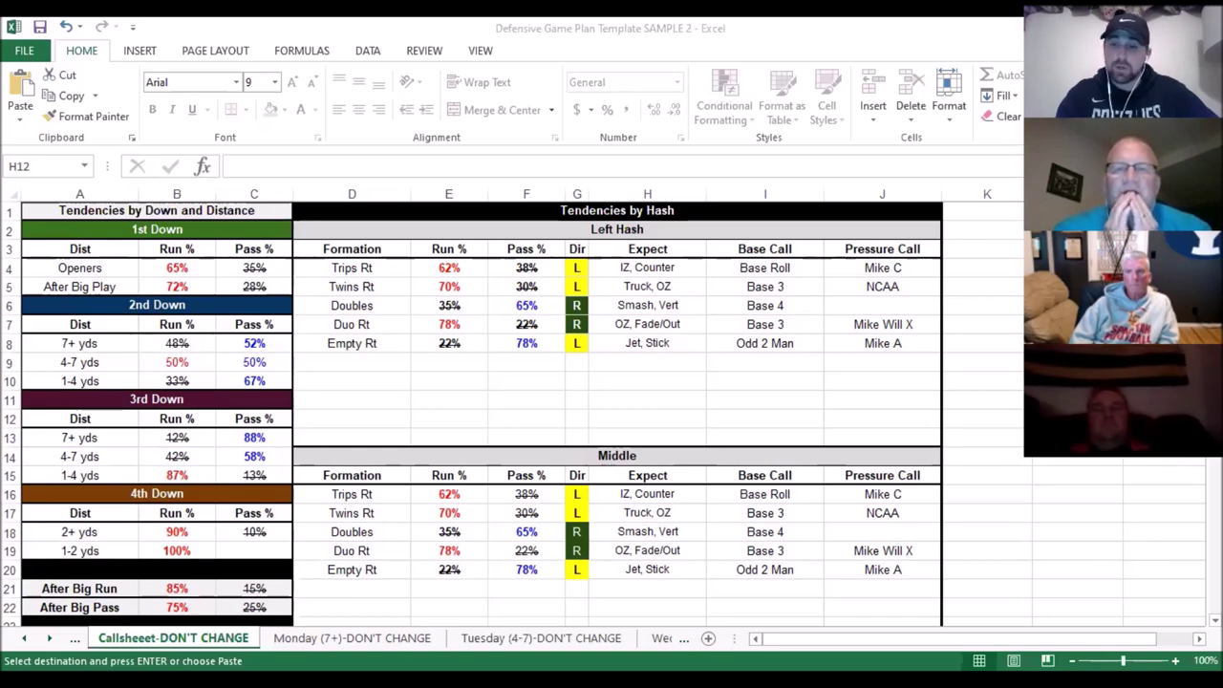
# - Switch to the Spring Scripts workbook and review the Day 1 and Day 2 practice tables on its All Plays sheet
pyautogui.hotkey('alt', 'Tab')
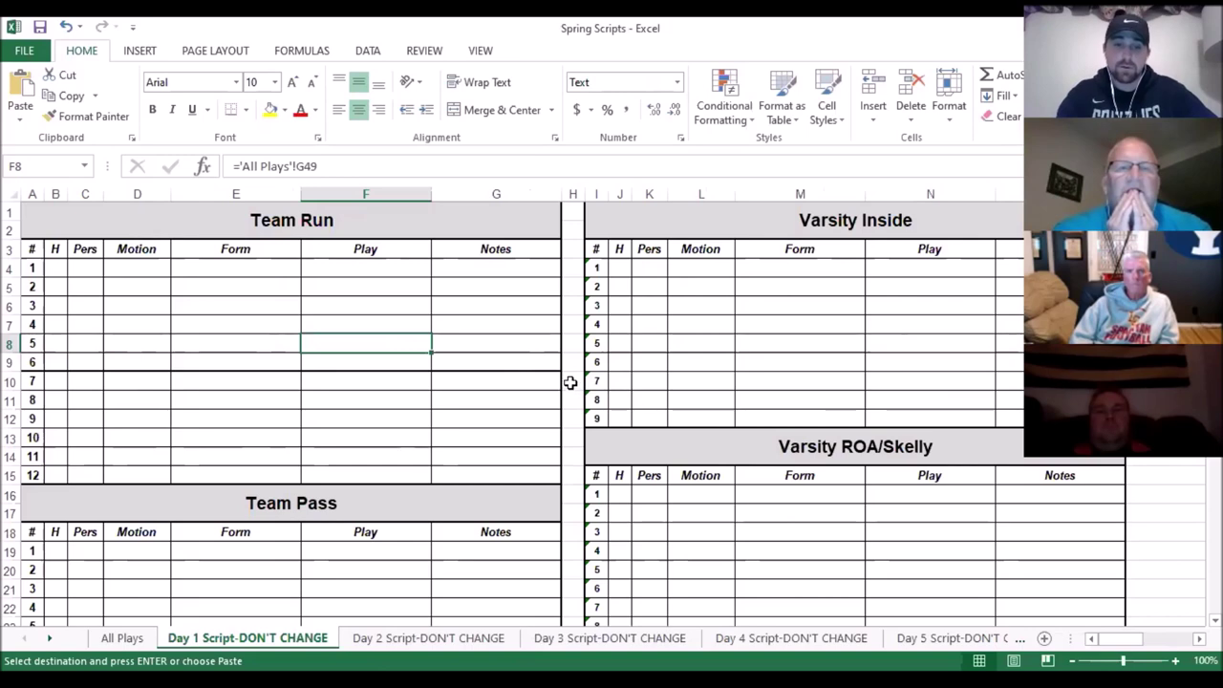
pyautogui.click(119, 637)
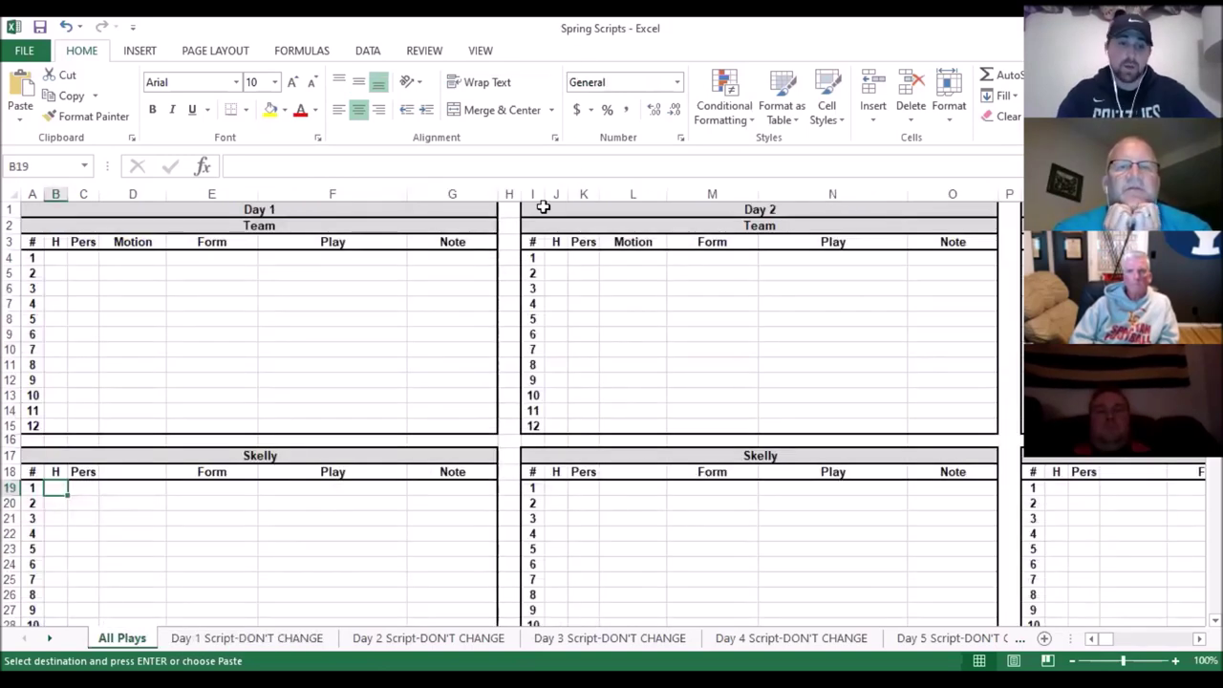
pyautogui.click(282, 361)
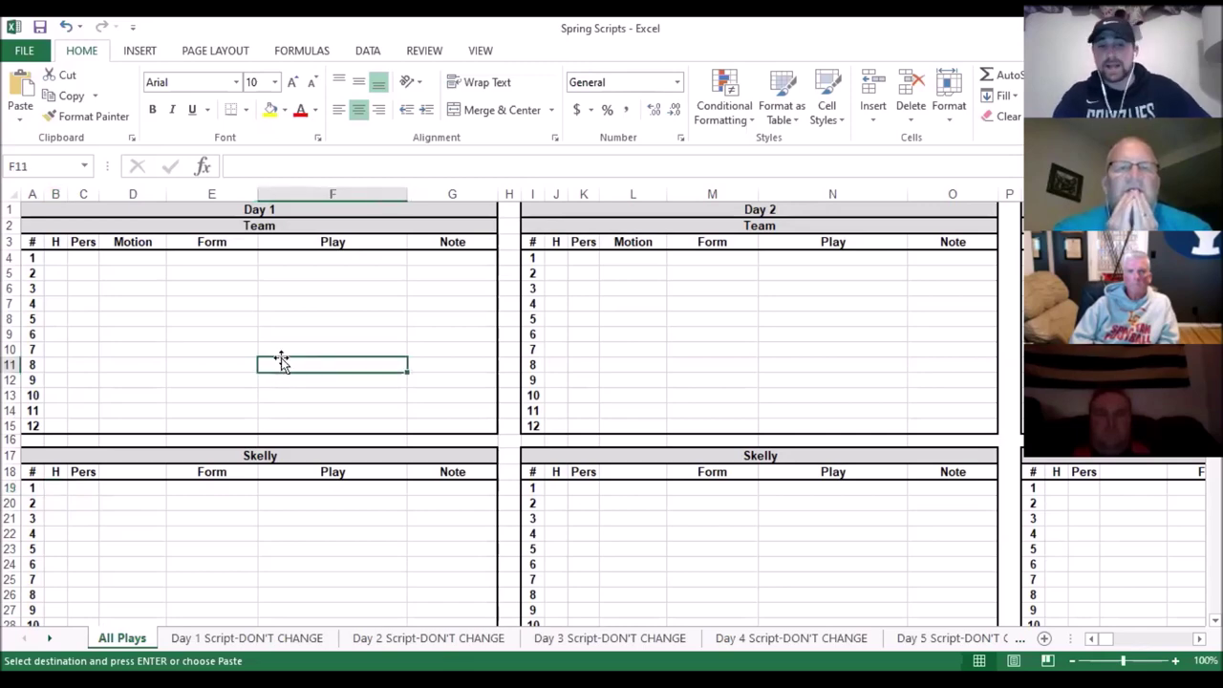
pyautogui.scroll(-4, 282, 362)
pyautogui.scroll(4, 282, 361)
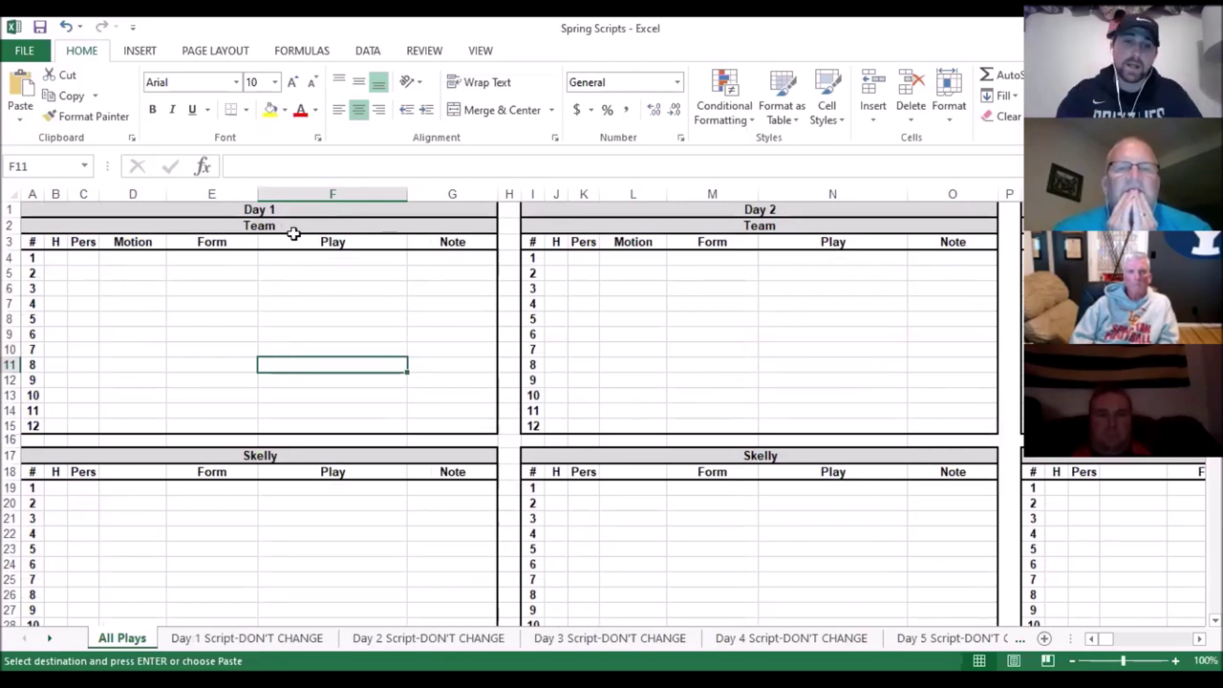
pyautogui.scroll(-14, 218, 349)
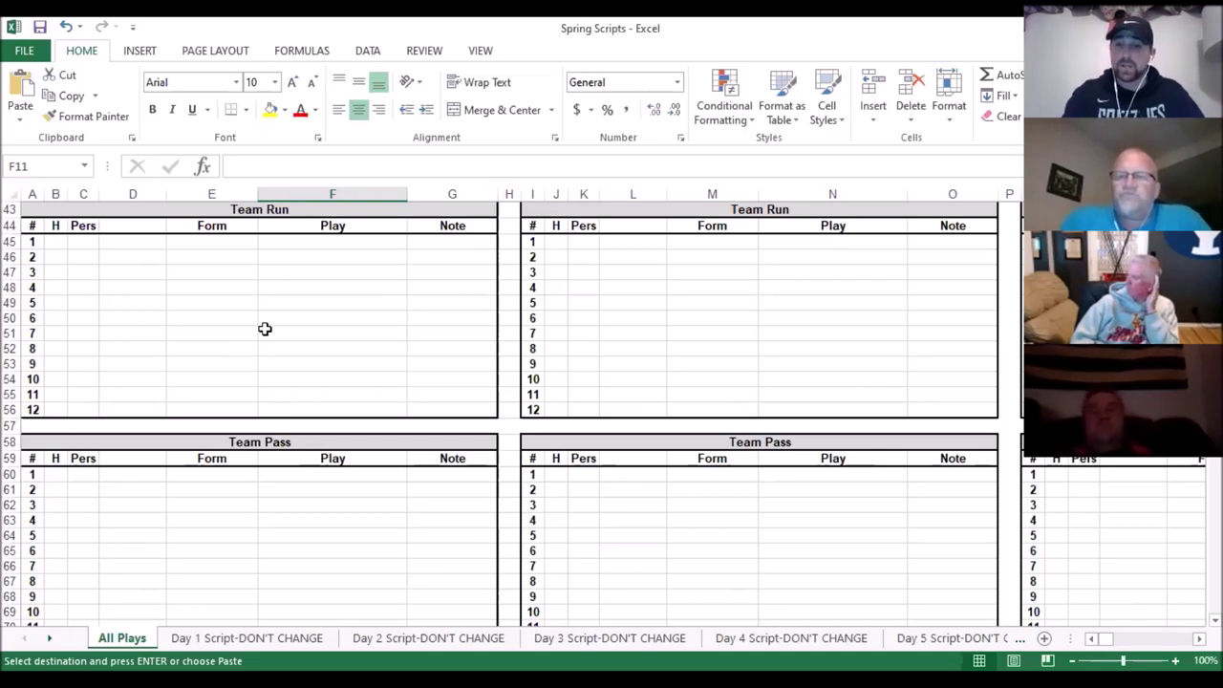
# - Look over the Day 1, Day 2 and Day 3 script sheets, and return to the All Plays sheet
pyautogui.click(268, 639)
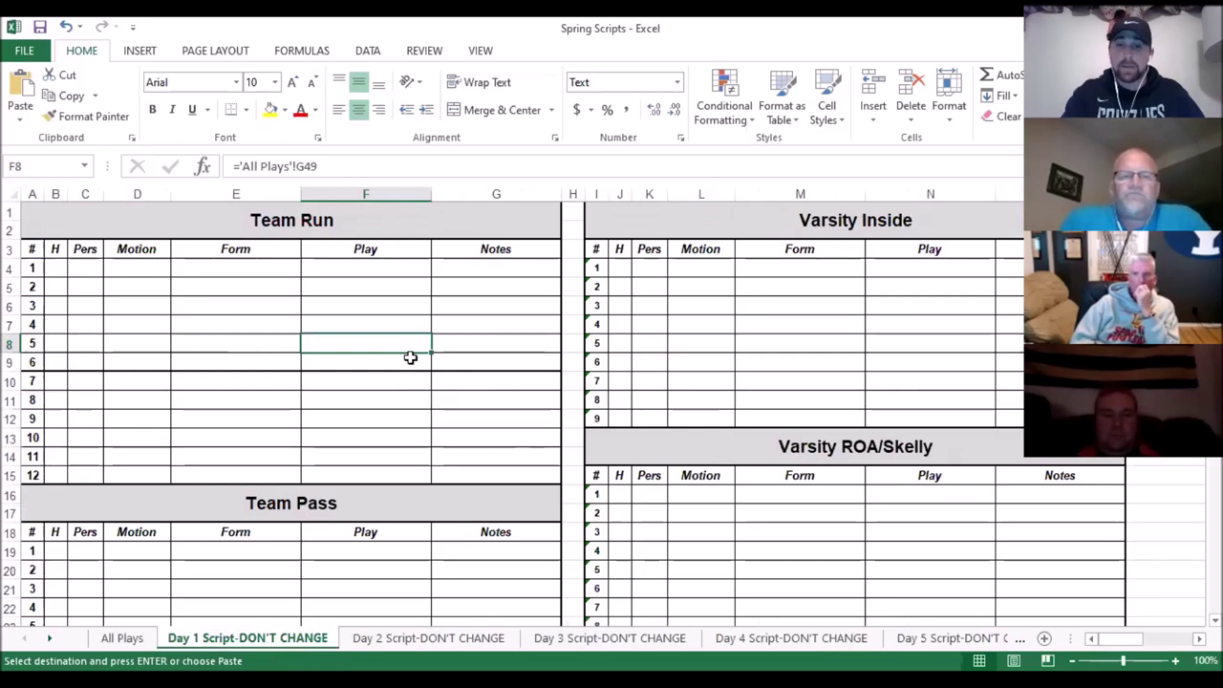
pyautogui.click(402, 641)
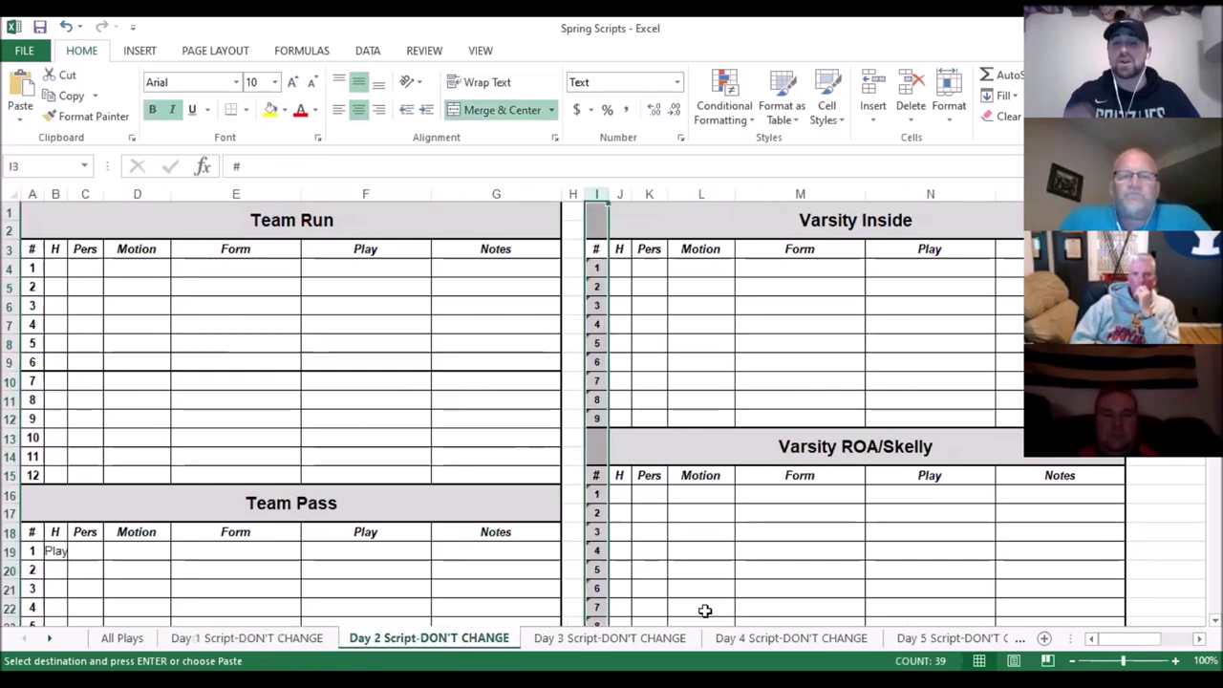
pyautogui.click(630, 640)
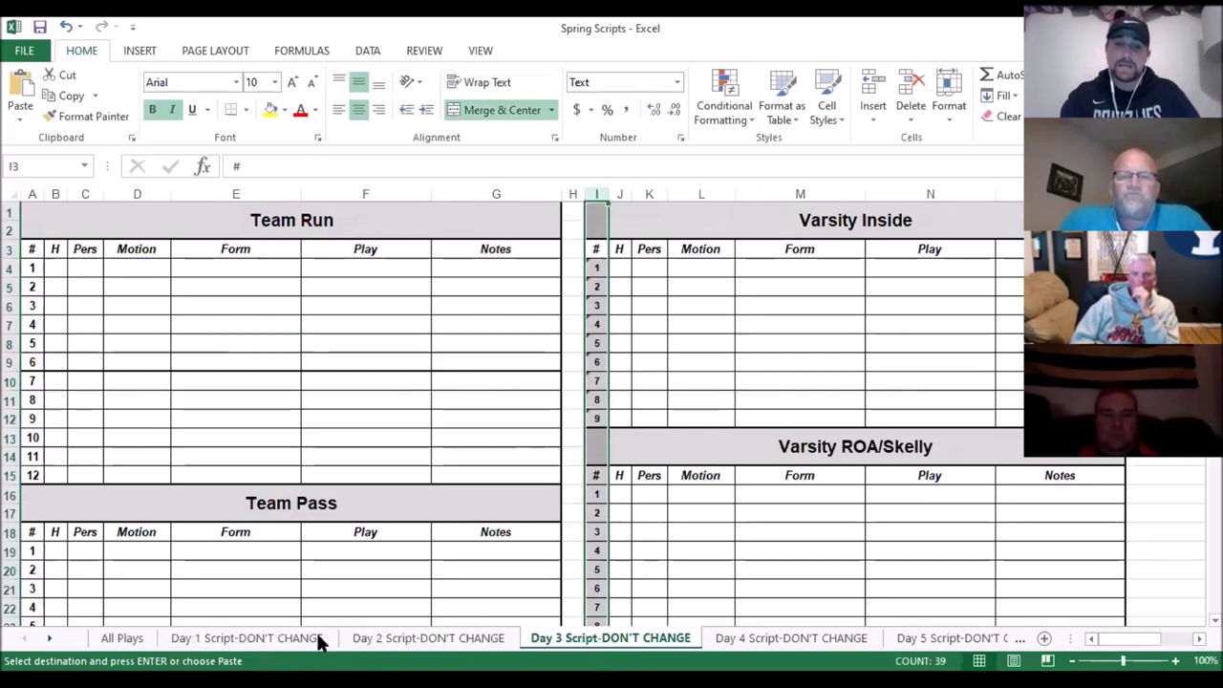
pyautogui.click(107, 641)
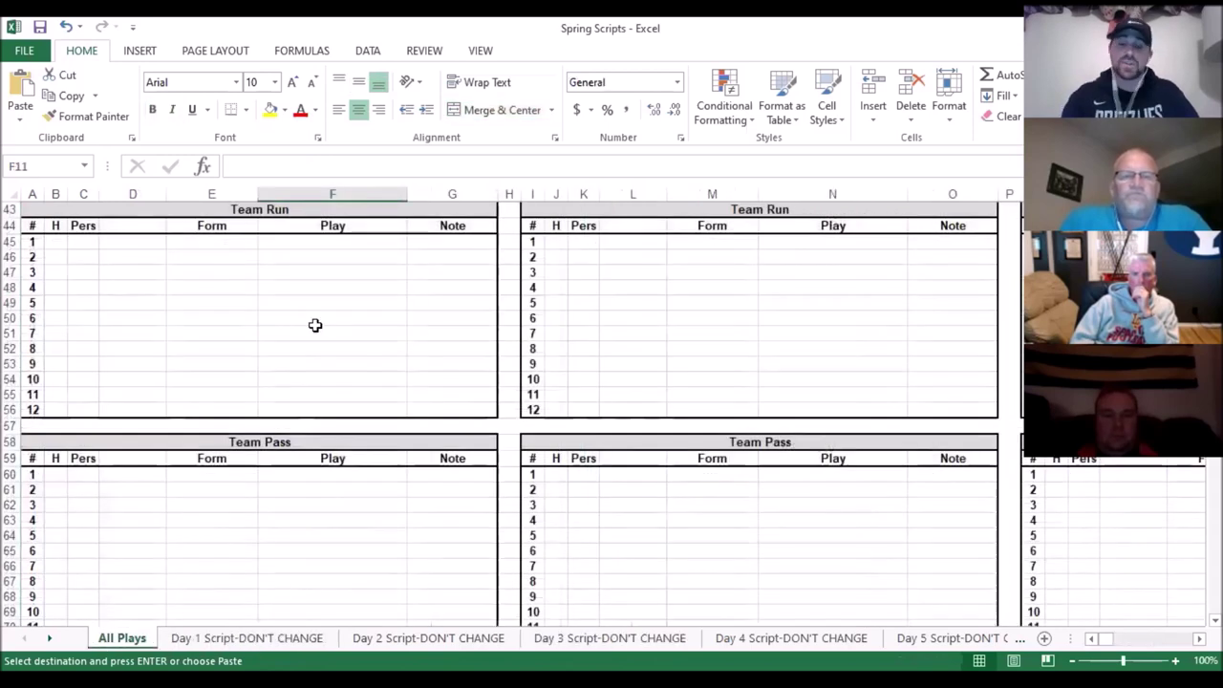